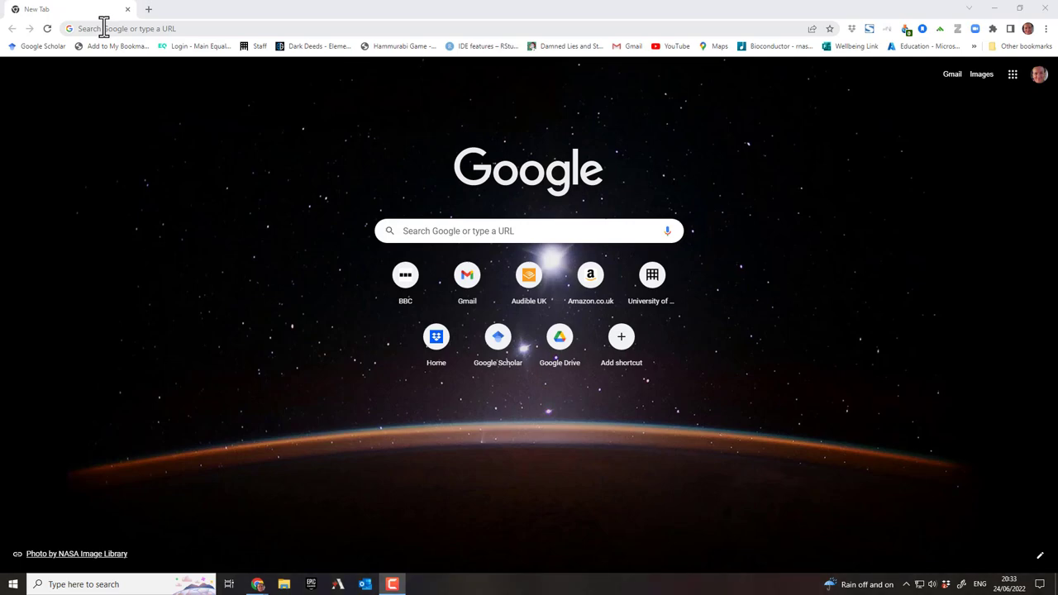
Search the web for wikipedia and open the English Wikipedia main page from the results.
{"action": "left_click", "coordinate": [101, 29]}
{"action": "type", "text": "wi"}
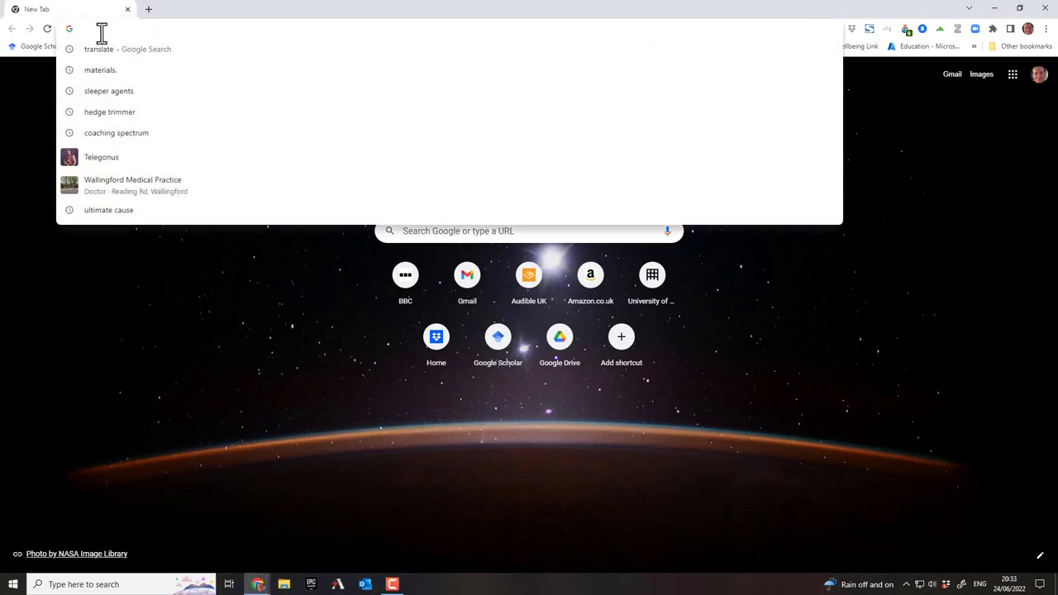
{"action": "type", "text": "kiped"}
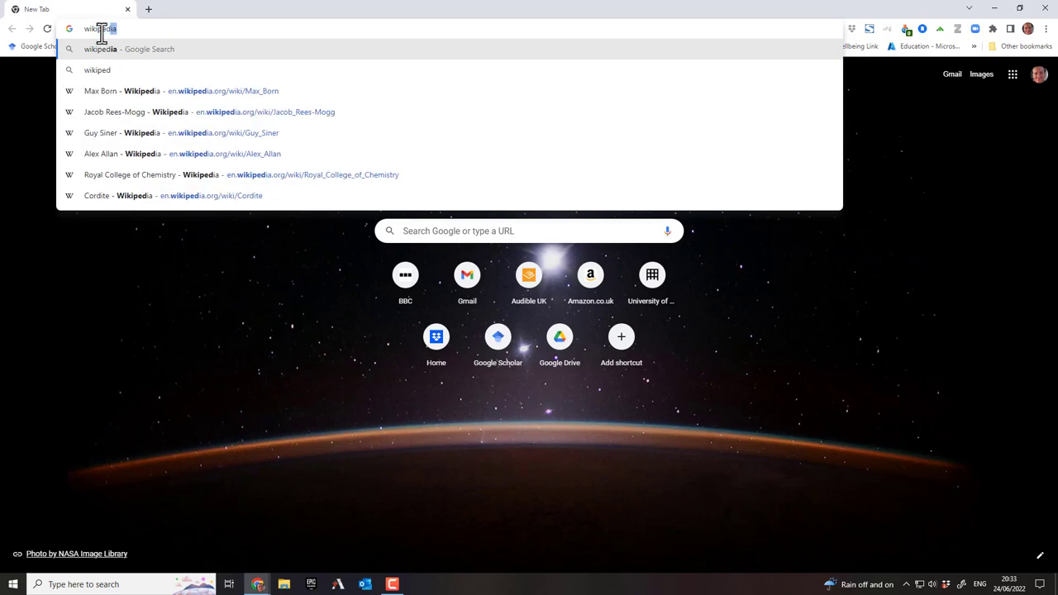
{"action": "key", "text": "Return"}
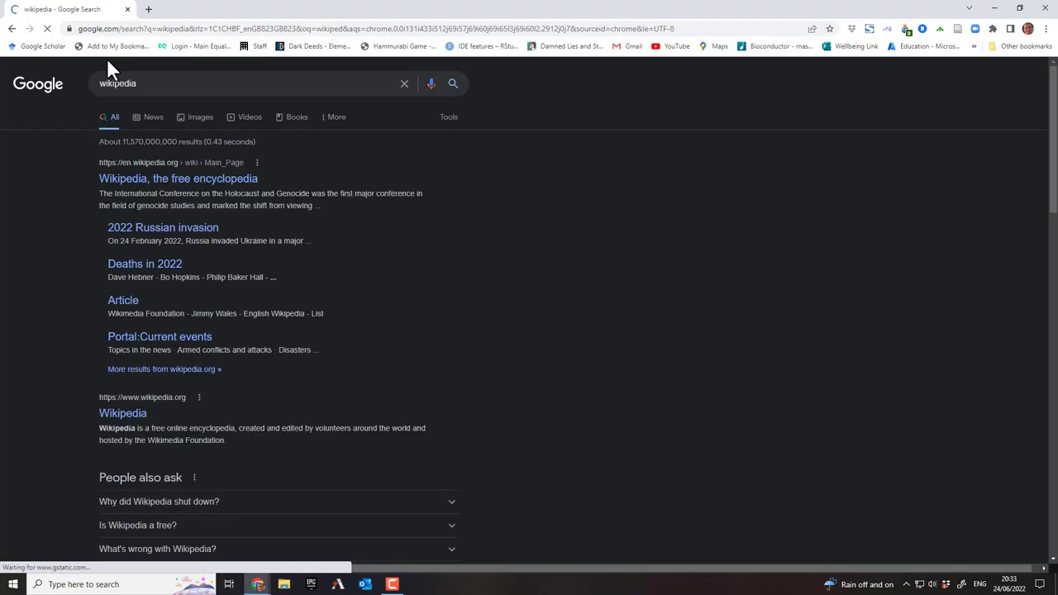
{"action": "left_click", "coordinate": [157, 181]}
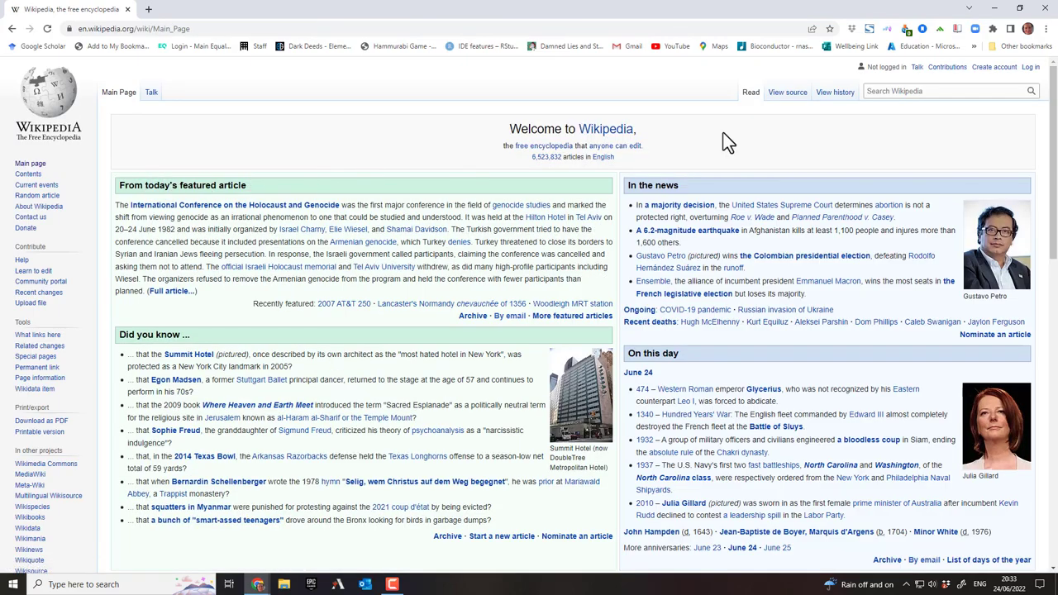
Search Wikipedia for "video game violence" and open the matching article.
{"action": "left_click", "coordinate": [884, 91]}
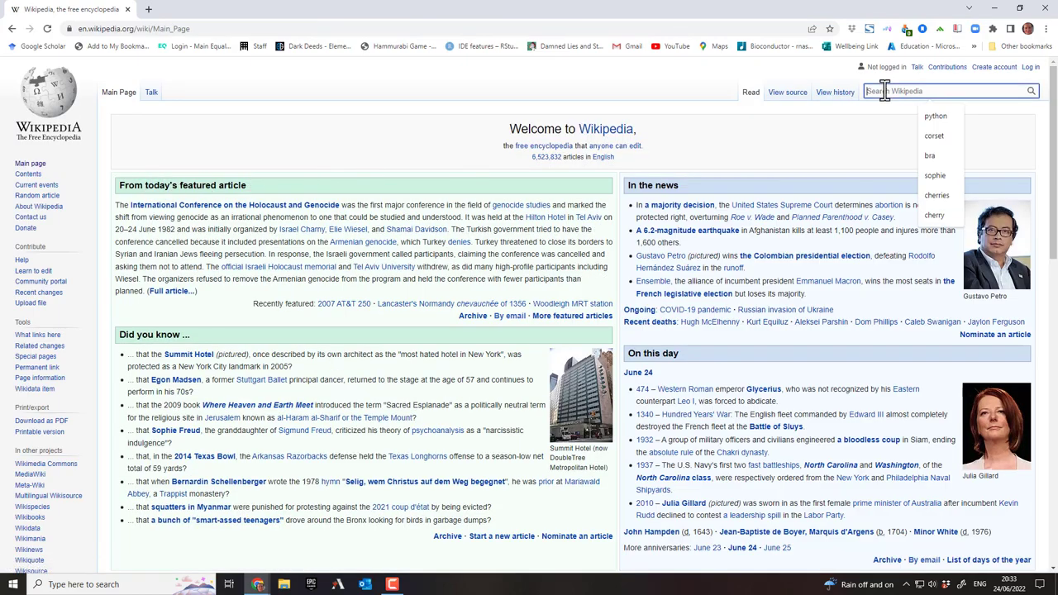
{"action": "type", "text": "video game violence"}
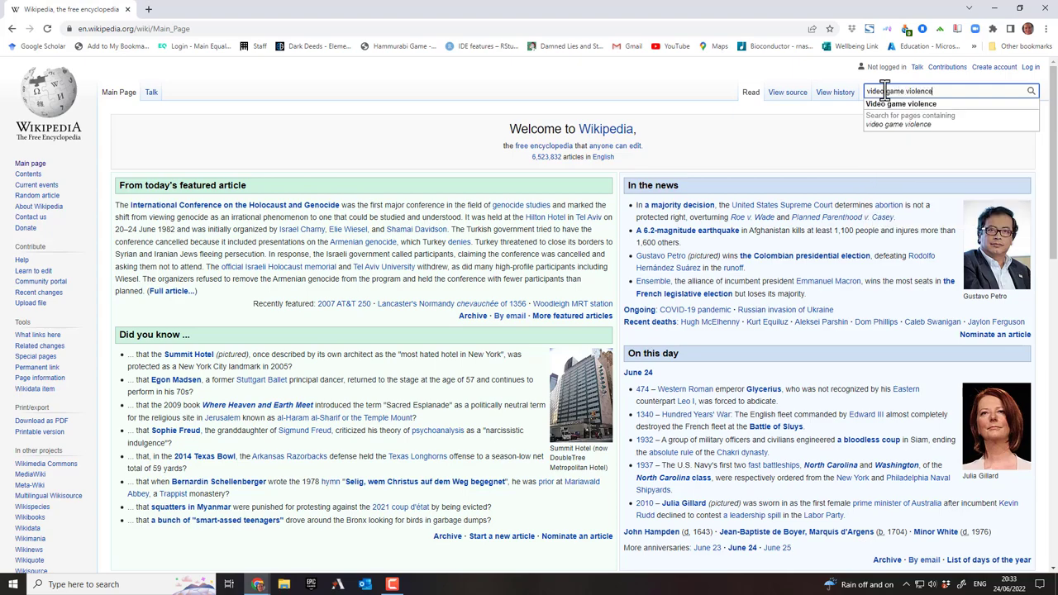
{"action": "key", "text": "Return"}
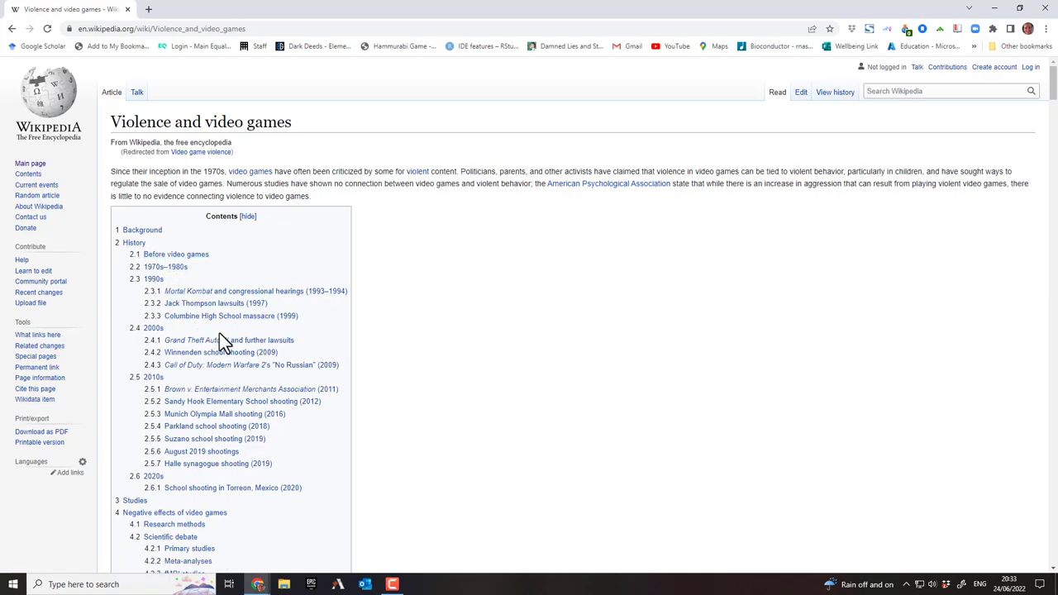
Examine the article's contents list, history and references, and preview the citations in the Negative effects of video games section.
{"action": "scroll", "coordinate": [219, 333], "scroll_direction": "down", "scroll_amount": 1}
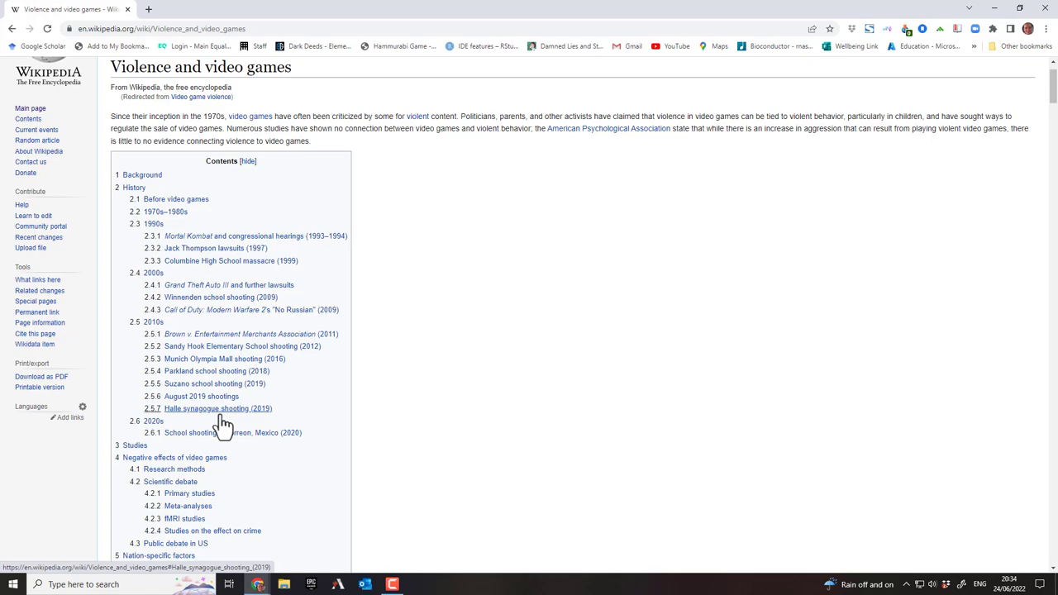
{"action": "scroll", "coordinate": [221, 423], "scroll_direction": "down", "scroll_amount": 2}
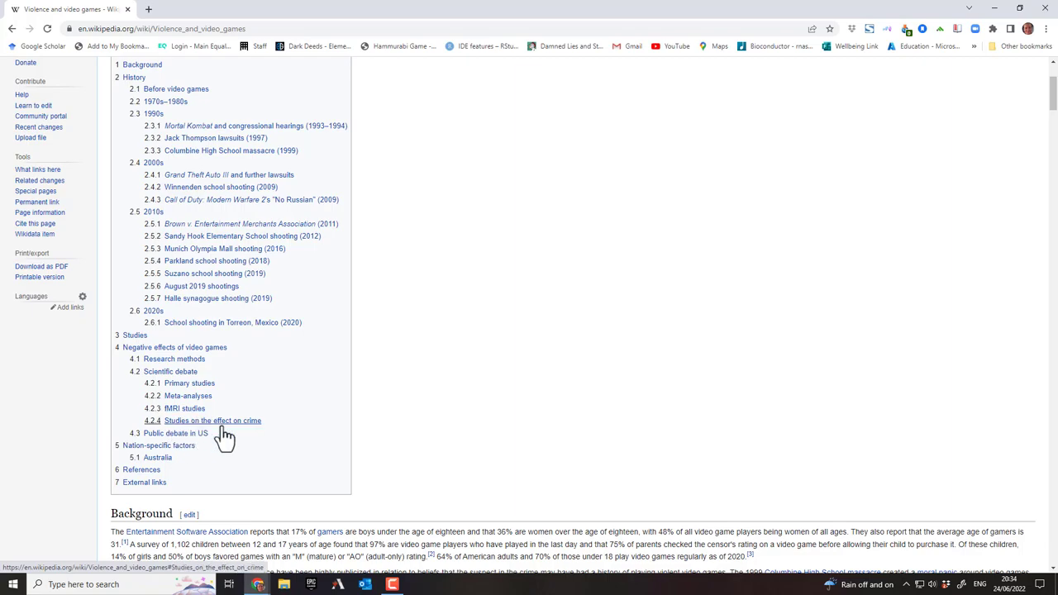
{"action": "scroll", "coordinate": [222, 428], "scroll_direction": "down", "scroll_amount": 2}
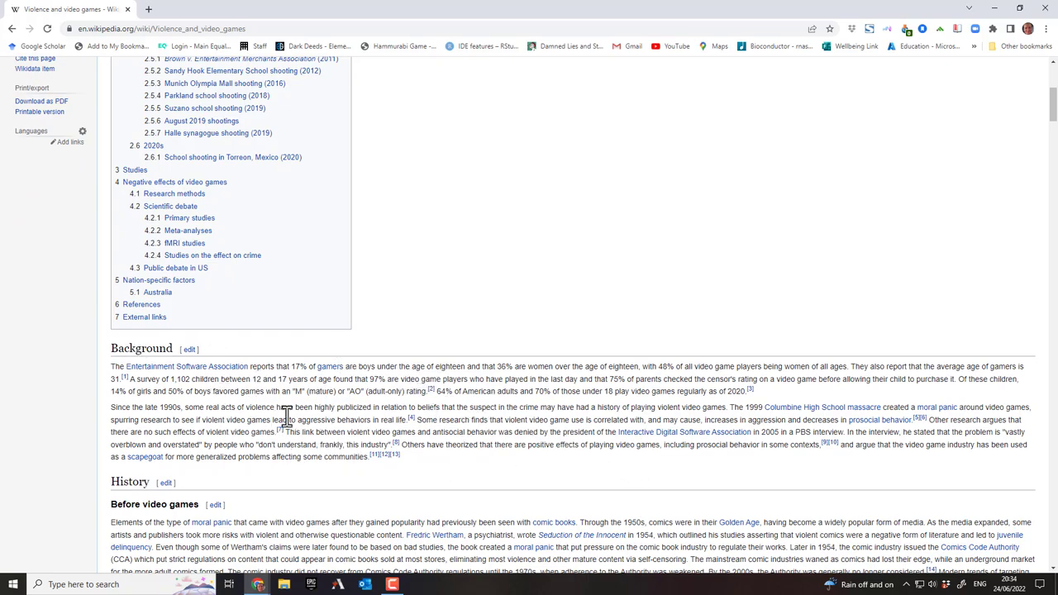
{"action": "scroll", "coordinate": [339, 425], "scroll_direction": "down", "scroll_amount": 3}
{"action": "scroll", "coordinate": [224, 385], "scroll_direction": "down", "scroll_amount": 12}
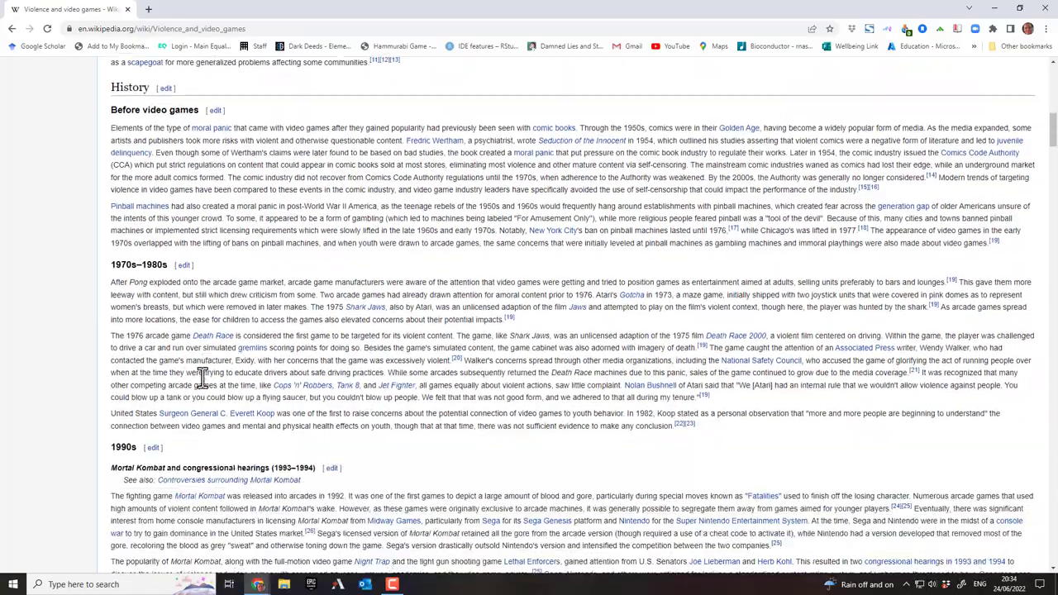
{"action": "scroll", "coordinate": [302, 393], "scroll_direction": "up", "scroll_amount": 15}
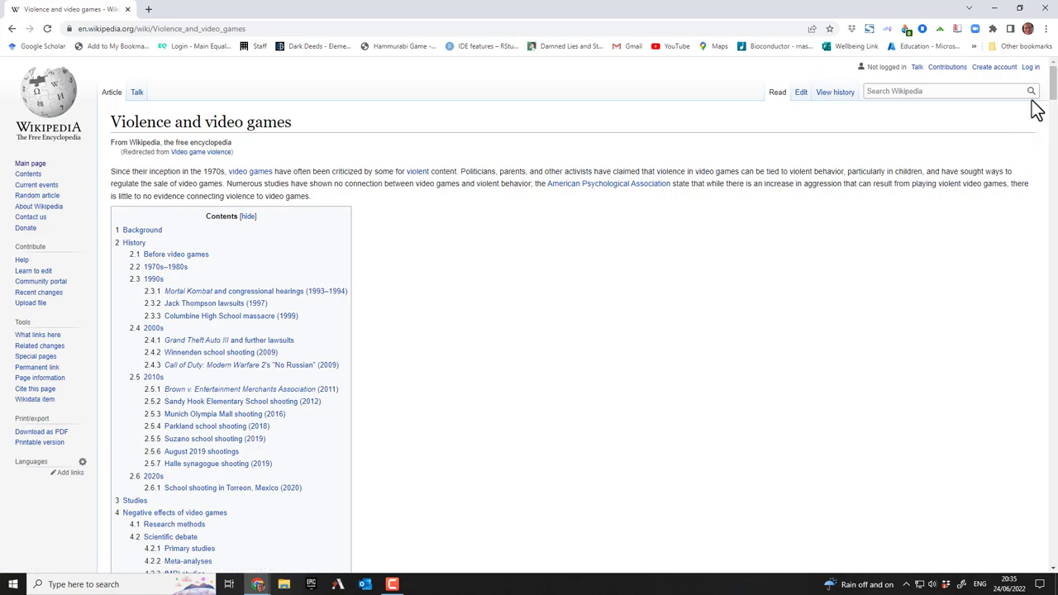
{"action": "mouse_move", "coordinate": [565, 190]}
{"action": "scroll", "coordinate": [1048, 91], "scroll_direction": "down", "scroll_amount": 1}
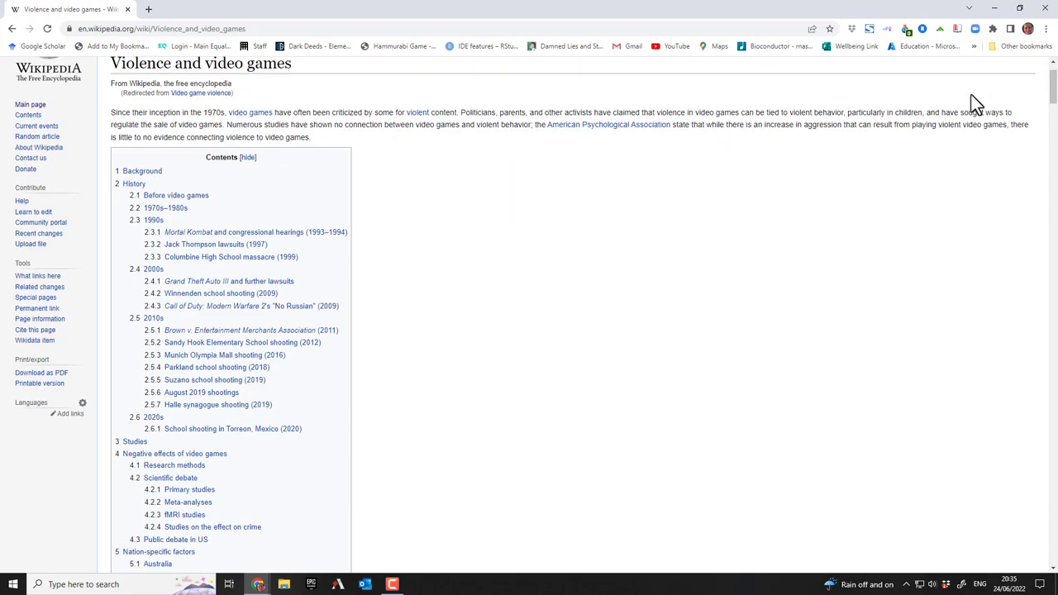
{"action": "left_click_drag", "start_coordinate": [1052, 85], "coordinate": [1041, 421]}
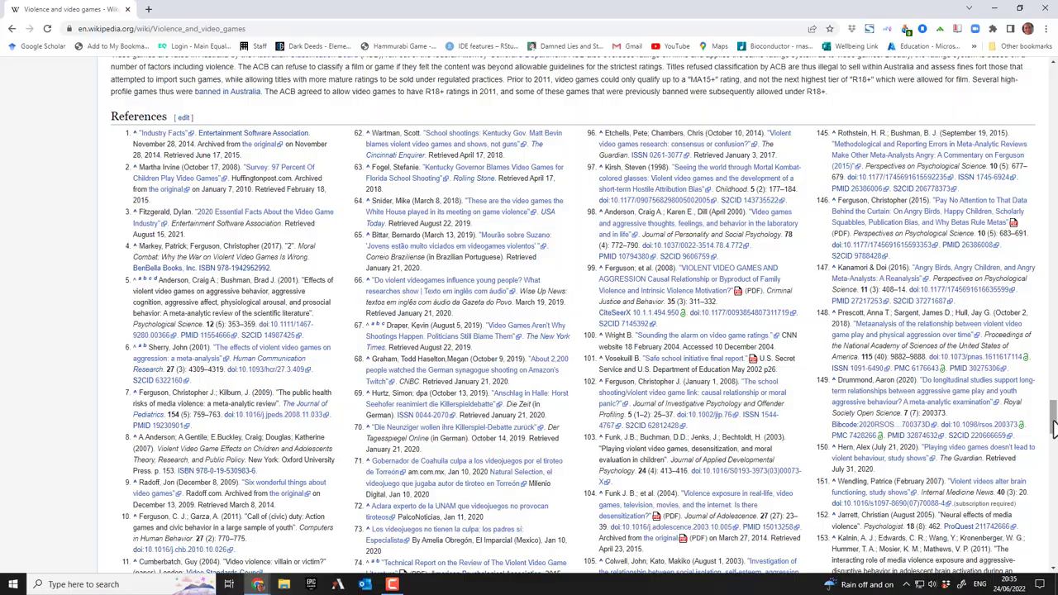
{"action": "scroll", "coordinate": [1053, 426], "scroll_direction": "up", "scroll_amount": 1}
{"action": "left_click_drag", "start_coordinate": [1053, 422], "coordinate": [1055, 259]}
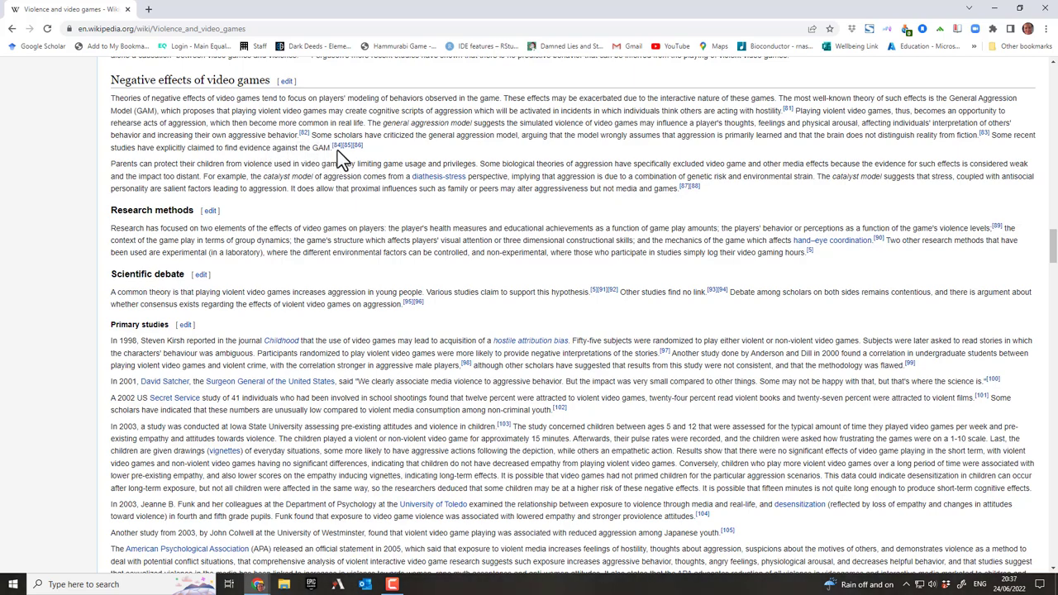
{"action": "mouse_move", "coordinate": [340, 155]}
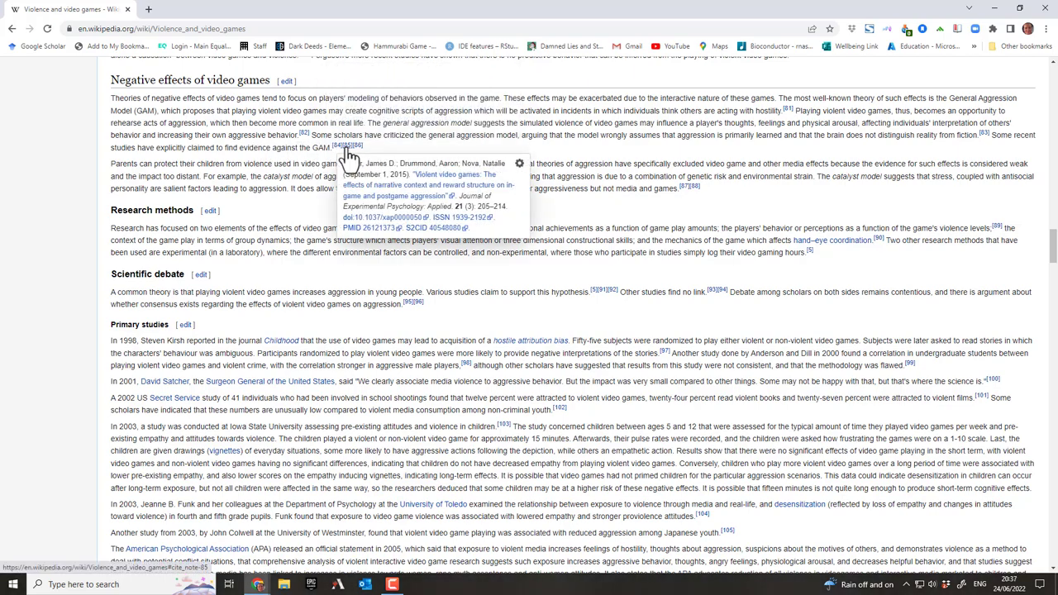
Open the DOI of reference 86 and access the article through the University of Westminster using the saved login.
{"action": "left_click_drag", "start_coordinate": [1048, 254], "coordinate": [1009, 457]}
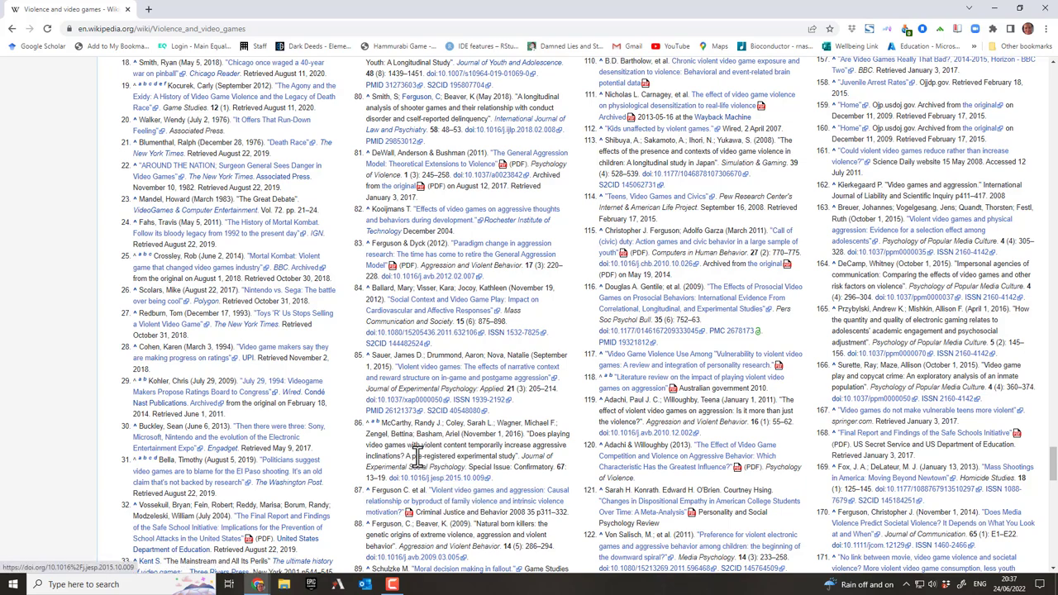
{"action": "left_click", "coordinate": [441, 483]}
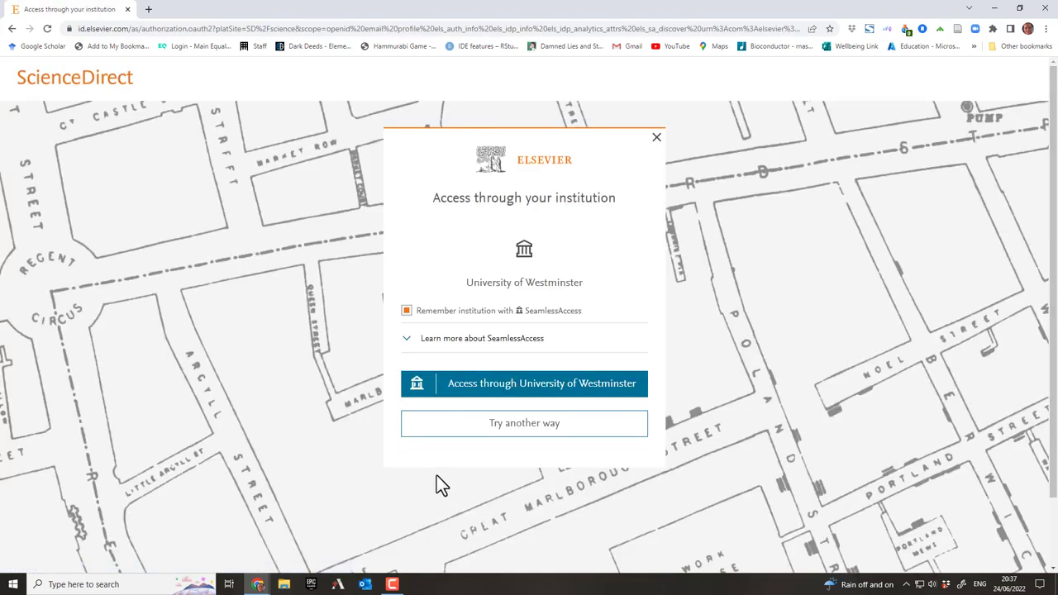
{"action": "left_click", "coordinate": [521, 388]}
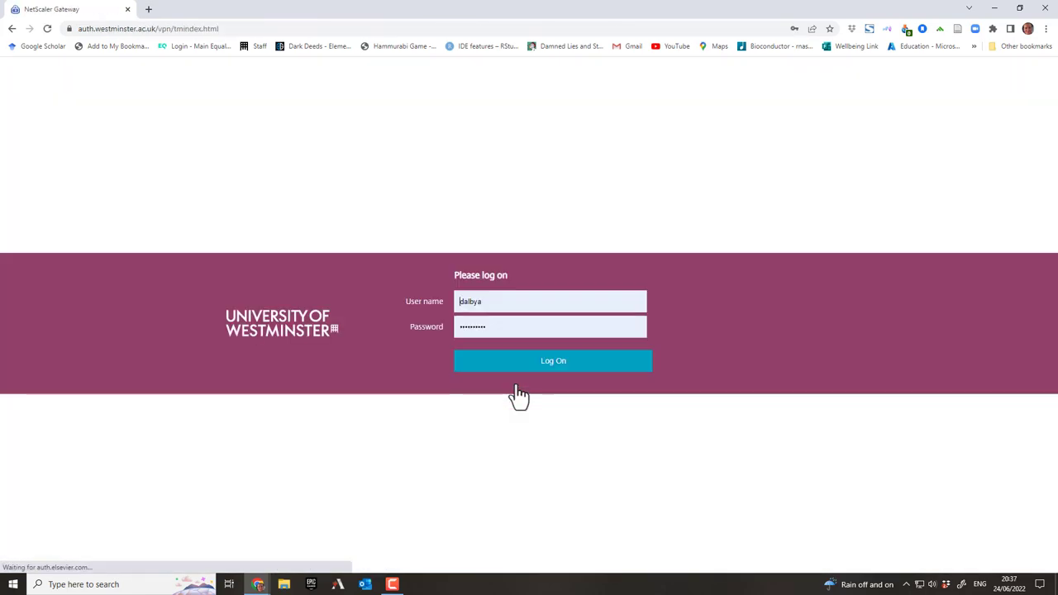
{"action": "left_click", "coordinate": [525, 365]}
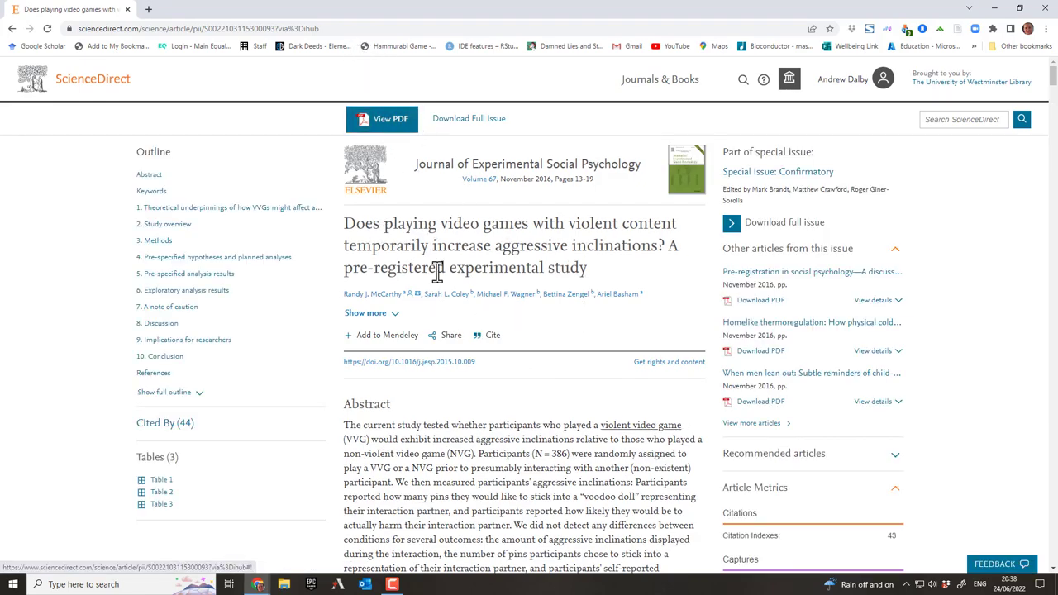
Open the PDF version of the ScienceDirect article and download it.
{"action": "left_click", "coordinate": [391, 124]}
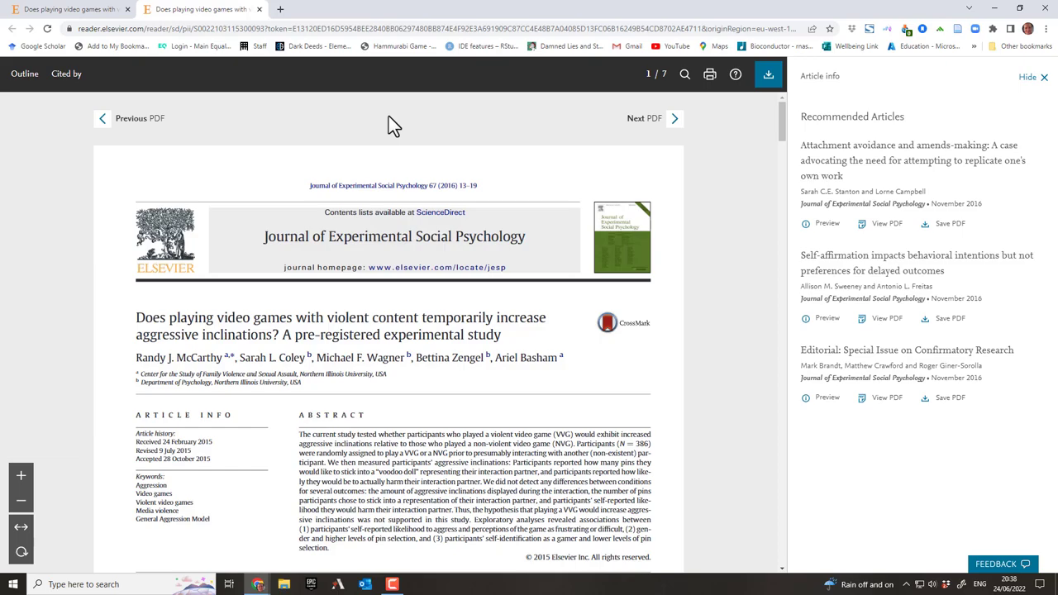
{"action": "left_click", "coordinate": [771, 81]}
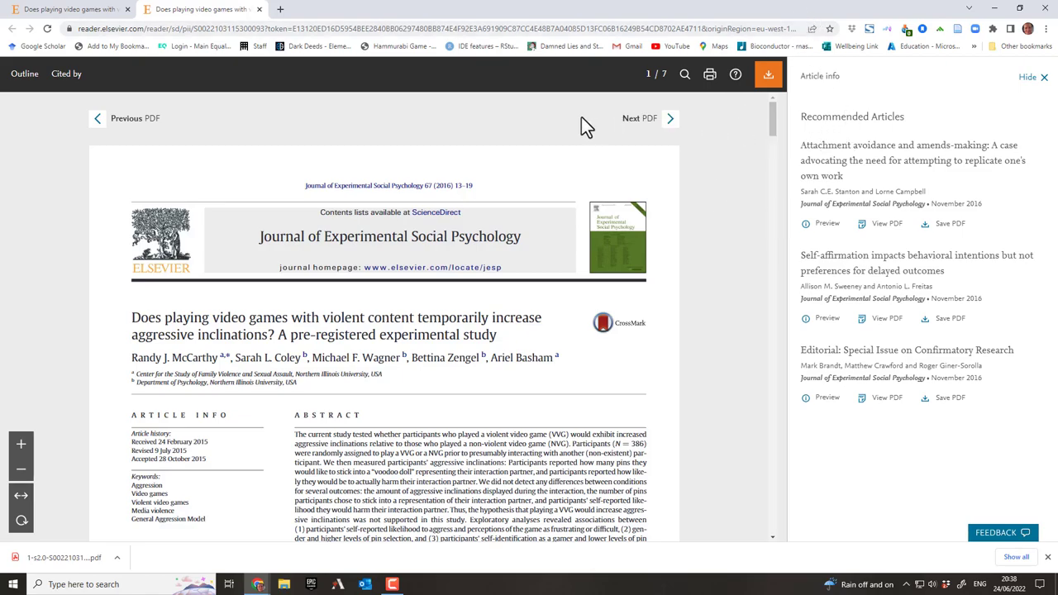
Try to save the article with the Zotero Connector, dismiss its dialog, and launch the Zotero desktop application.
{"action": "left_click", "coordinate": [958, 31]}
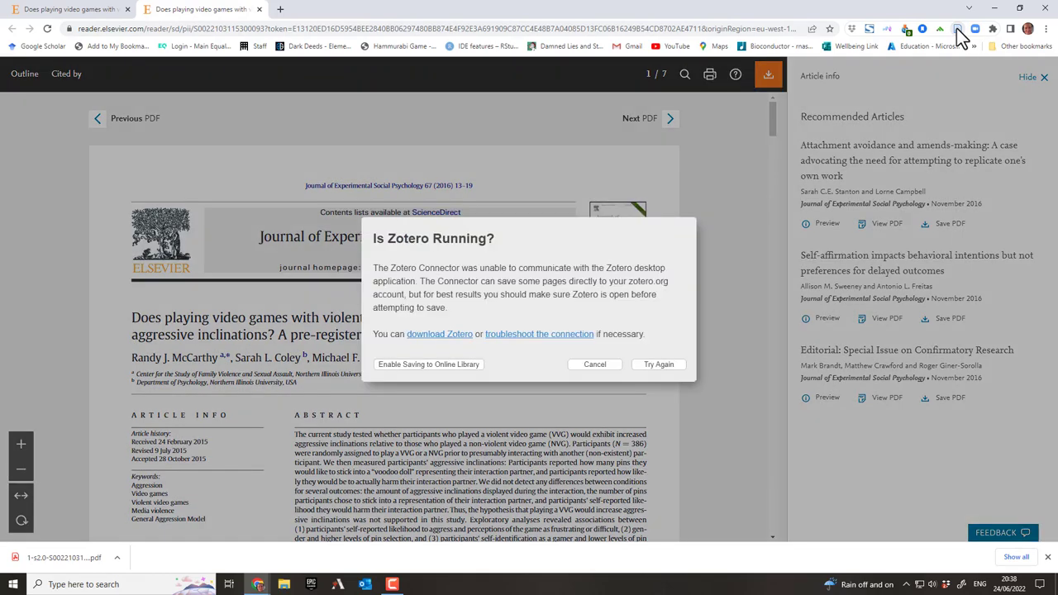
{"action": "left_click", "coordinate": [595, 364]}
{"action": "left_click", "coordinate": [13, 584]}
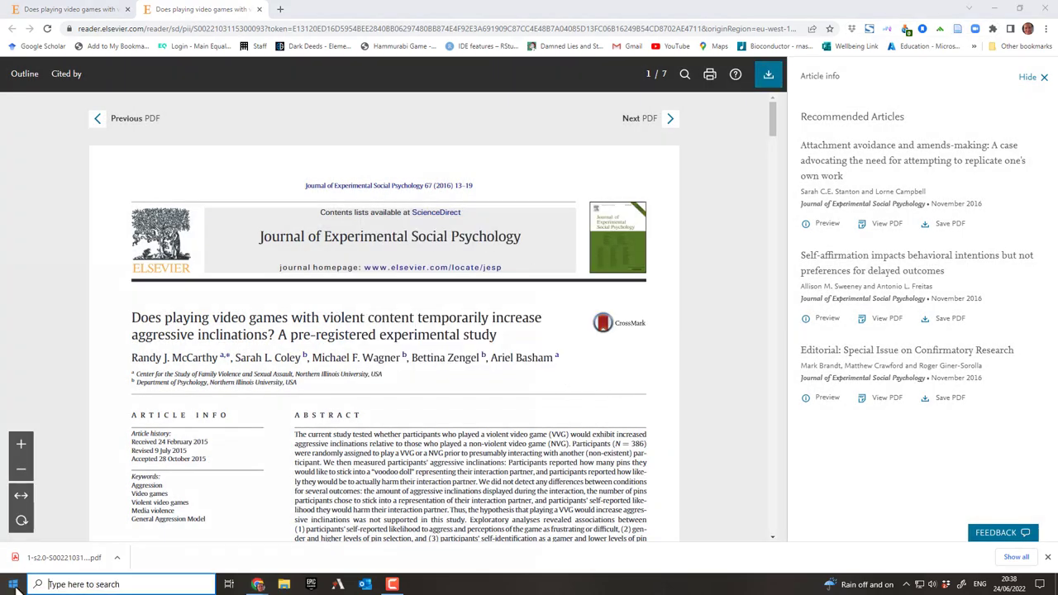
{"action": "scroll", "coordinate": [92, 451], "scroll_direction": "down", "scroll_amount": 15}
{"action": "scroll", "coordinate": [90, 460], "scroll_direction": "down", "scroll_amount": 5}
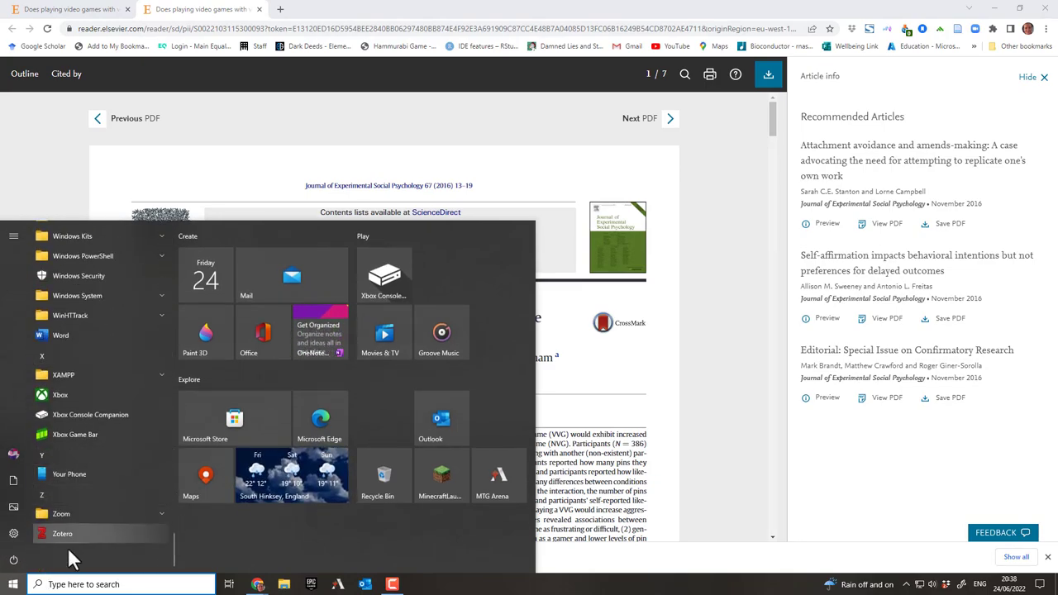
{"action": "left_click", "coordinate": [71, 537]}
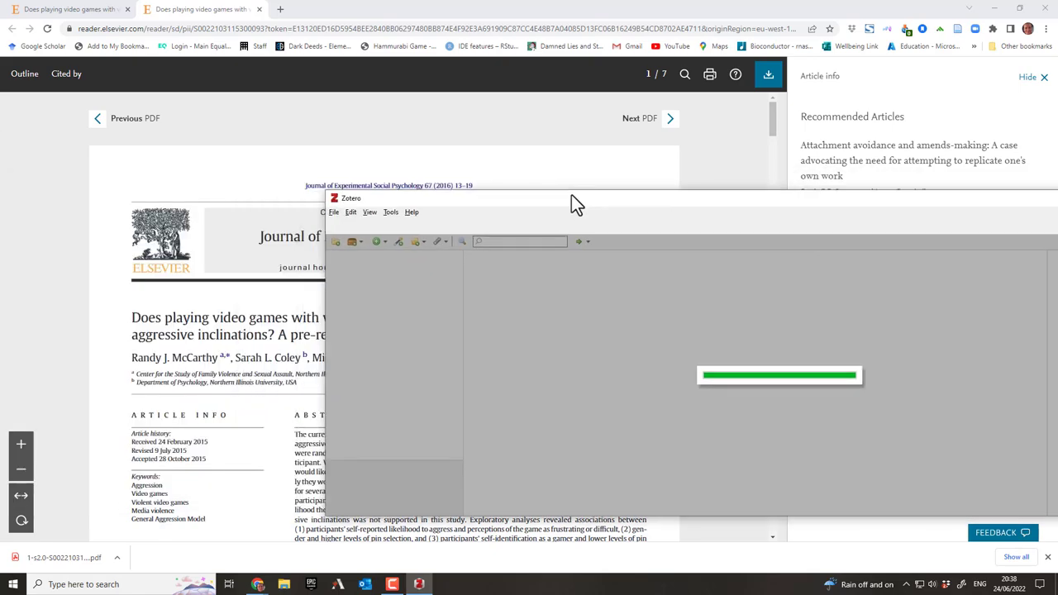
{"action": "left_click_drag", "start_coordinate": [571, 194], "coordinate": [337, 162]}
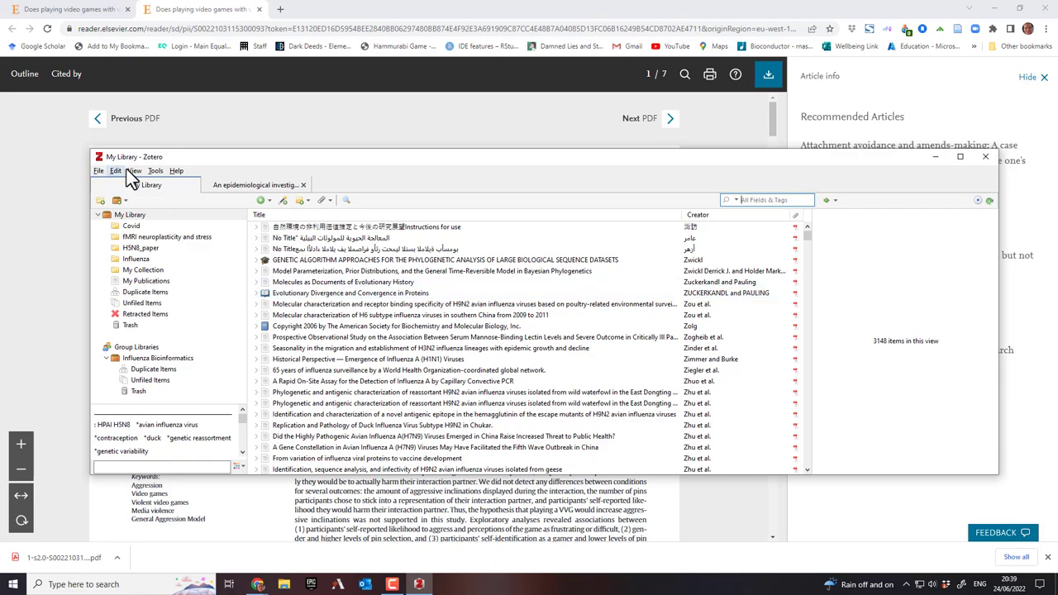
Create and select a Zotero collection named Video Game Violence, and close the tab of the other open paper.
{"action": "left_click", "coordinate": [98, 171]}
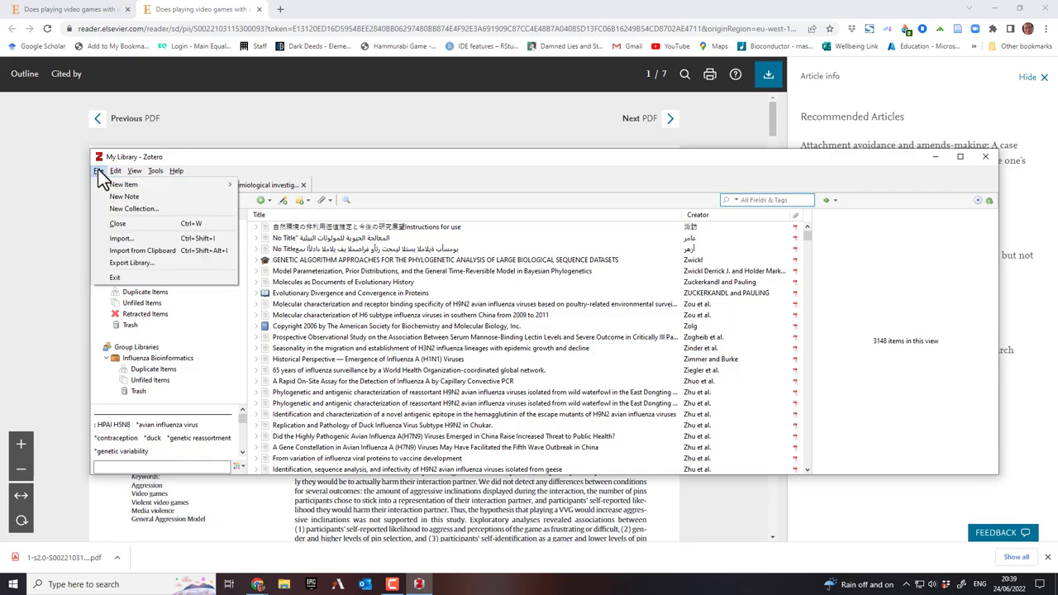
{"action": "left_click", "coordinate": [121, 211]}
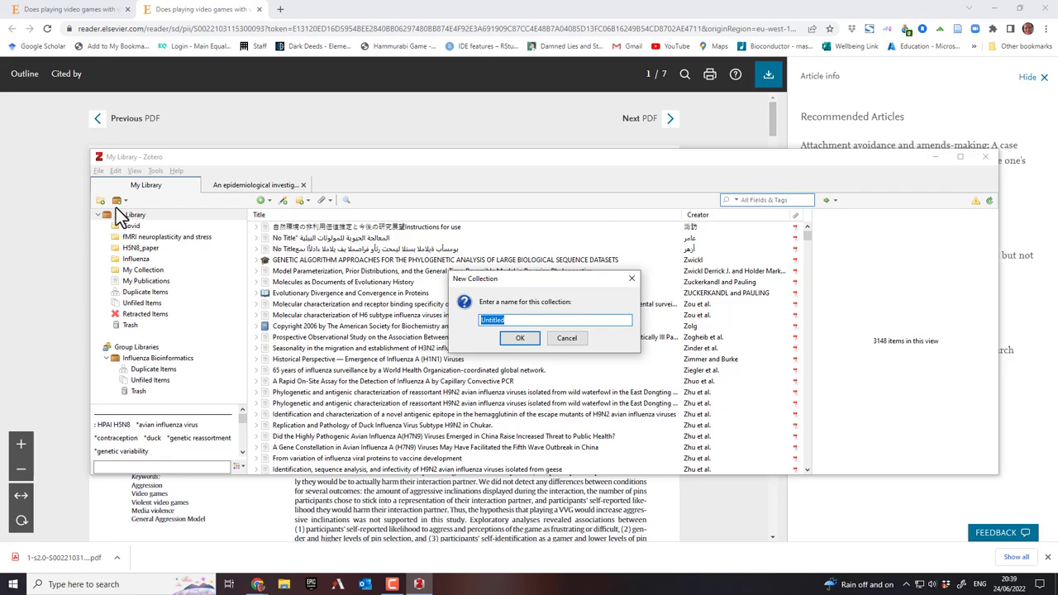
{"action": "type", "text": "Video Game Violence"}
{"action": "left_click", "coordinate": [515, 338]}
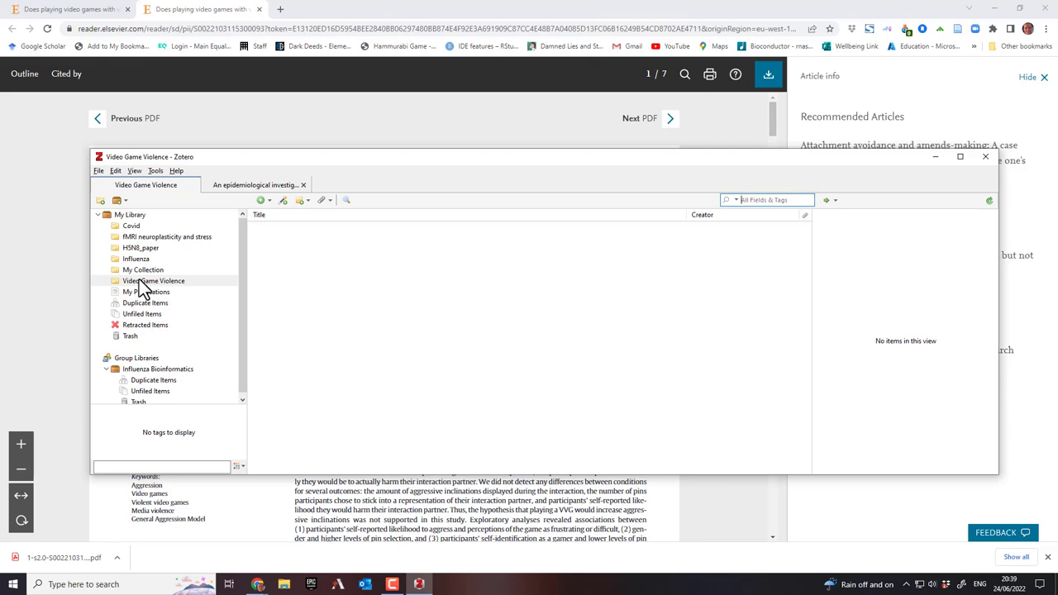
{"action": "left_click", "coordinate": [135, 282]}
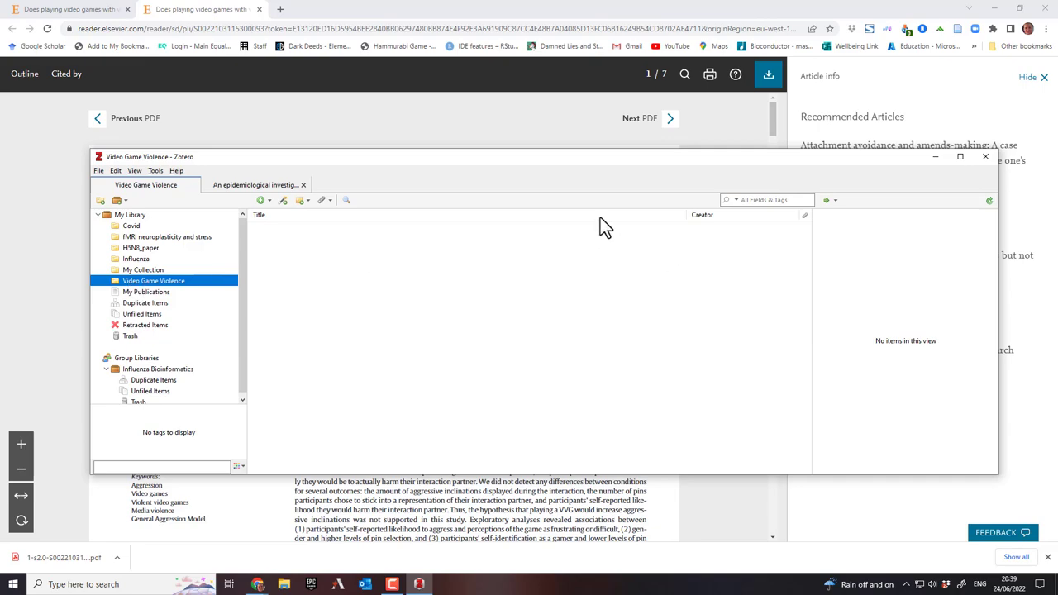
{"action": "left_click", "coordinate": [302, 184]}
{"action": "mouse_move", "coordinate": [302, 162]}
{"action": "left_mouse_down"}
{"action": "mouse_move", "coordinate": [345, 260]}
{"action": "mouse_move", "coordinate": [355, 348]}
{"action": "mouse_move", "coordinate": [264, 380]}
{"action": "mouse_move", "coordinate": [371, 279]}
{"action": "mouse_move", "coordinate": [292, 179]}
{"action": "left_mouse_up"}
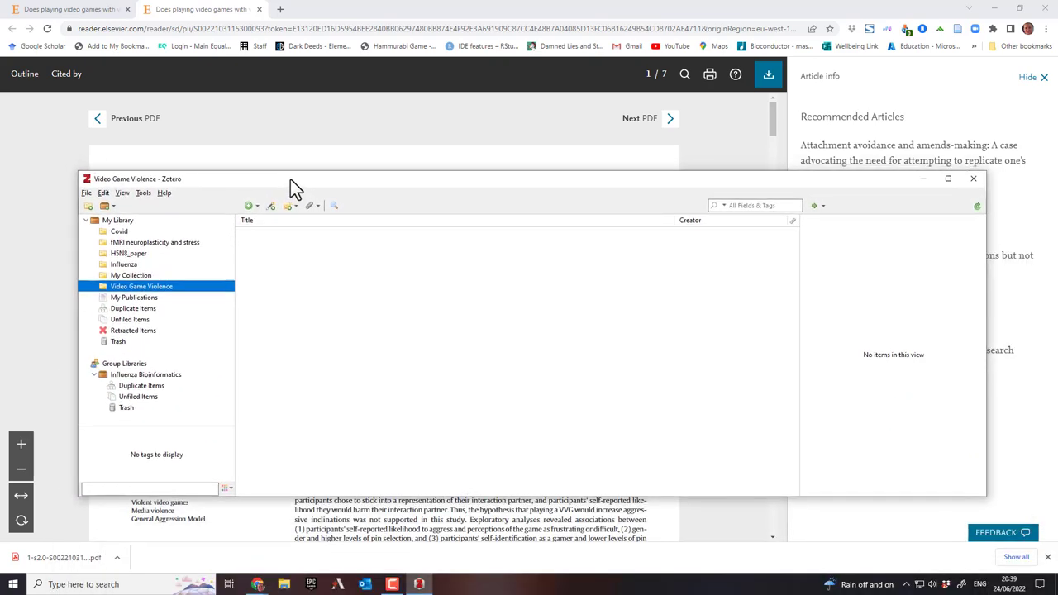
Save the article from the browser to the Video Game Violence collection with the Zotero Connector.
{"action": "left_click", "coordinate": [959, 31]}
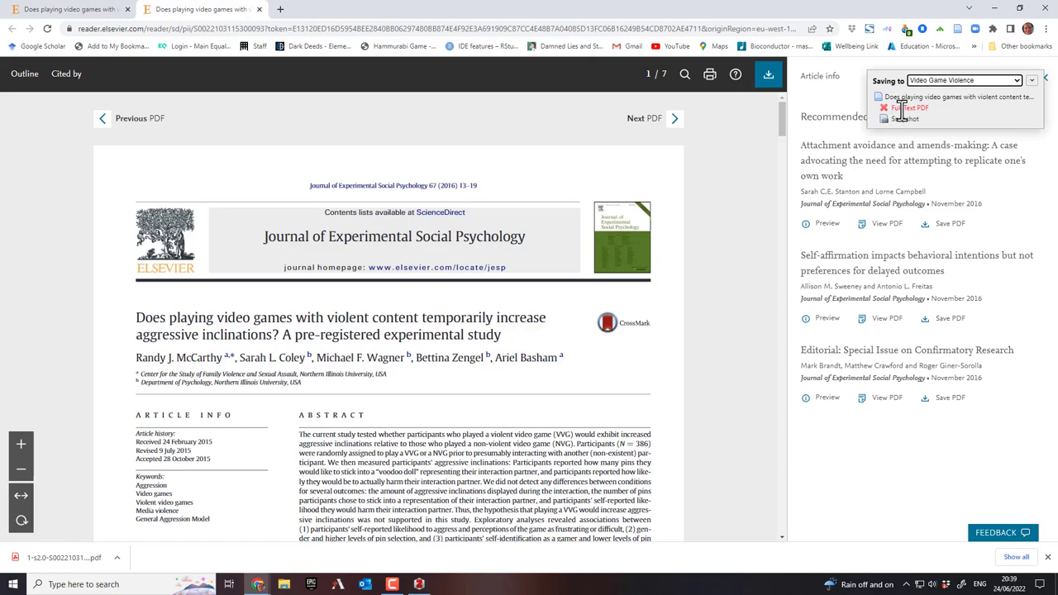
{"action": "left_click", "coordinate": [1017, 83]}
{"action": "left_click", "coordinate": [1021, 90]}
{"action": "left_click", "coordinate": [1032, 80]}
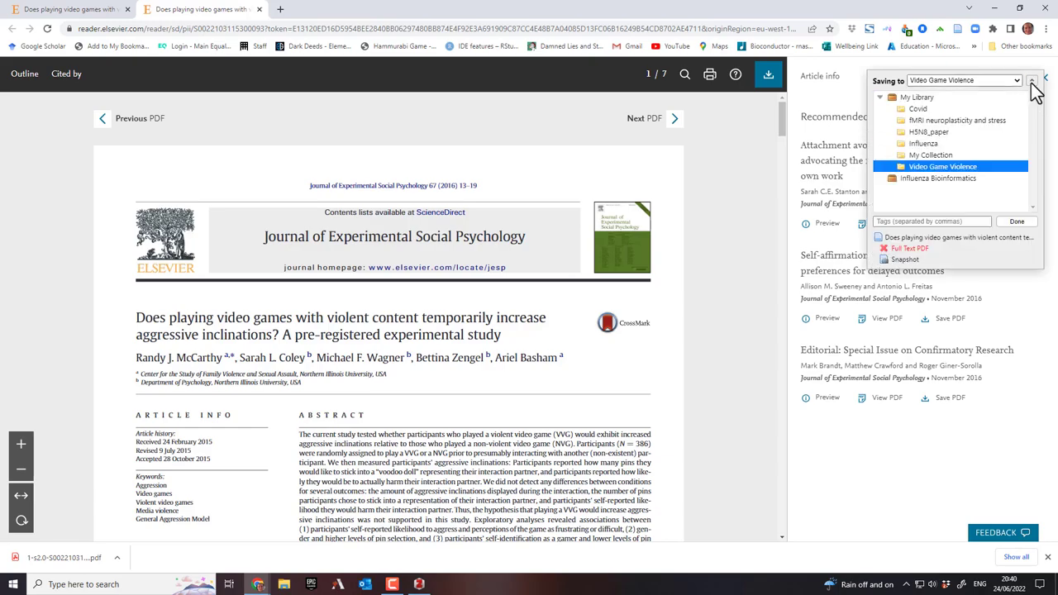
{"action": "left_click", "coordinate": [1031, 82]}
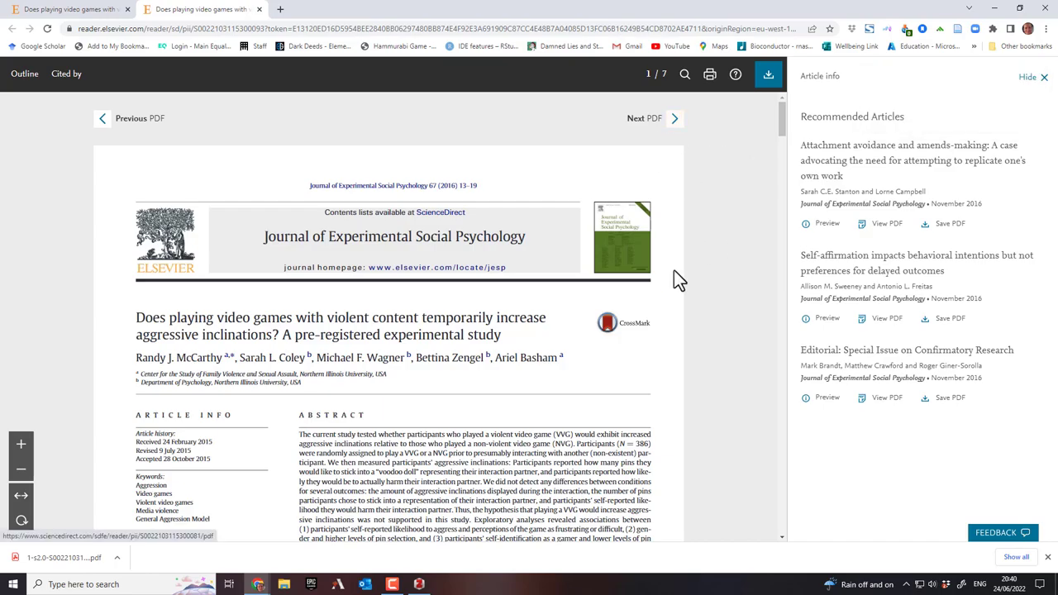
Save the article from its ScienceDirect page with the Zotero Connector and expand the list of target collections.
{"action": "scroll", "coordinate": [673, 269], "scroll_direction": "down", "scroll_amount": 10}
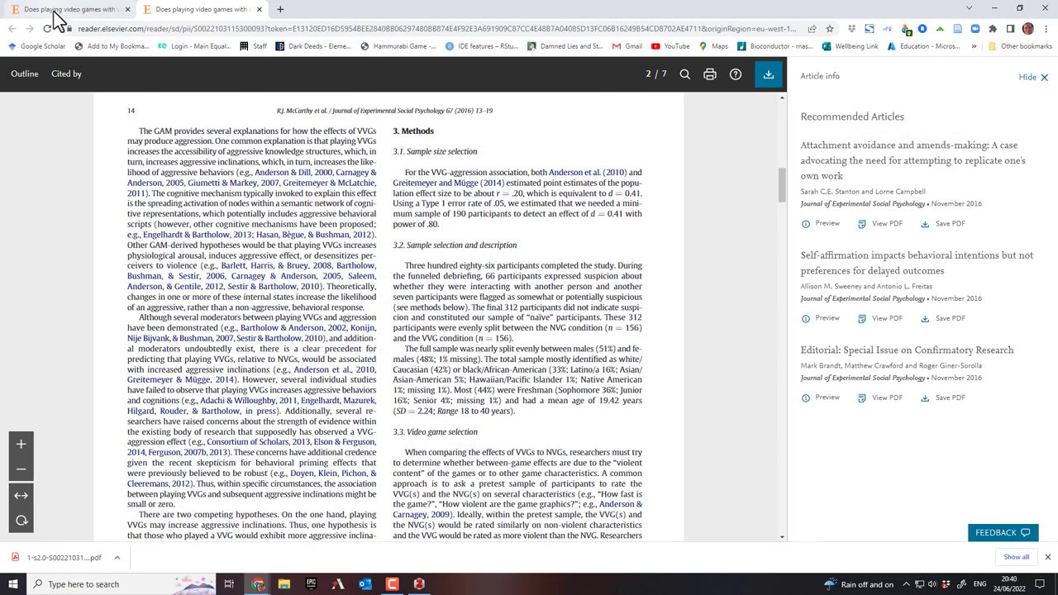
{"action": "left_click", "coordinate": [55, 11]}
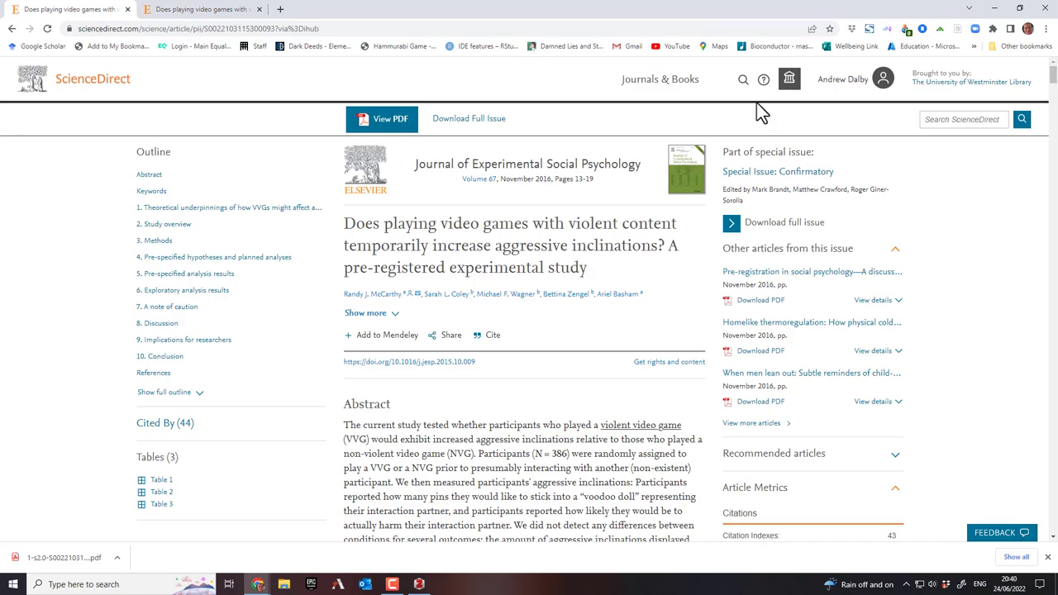
{"action": "left_click", "coordinate": [958, 33]}
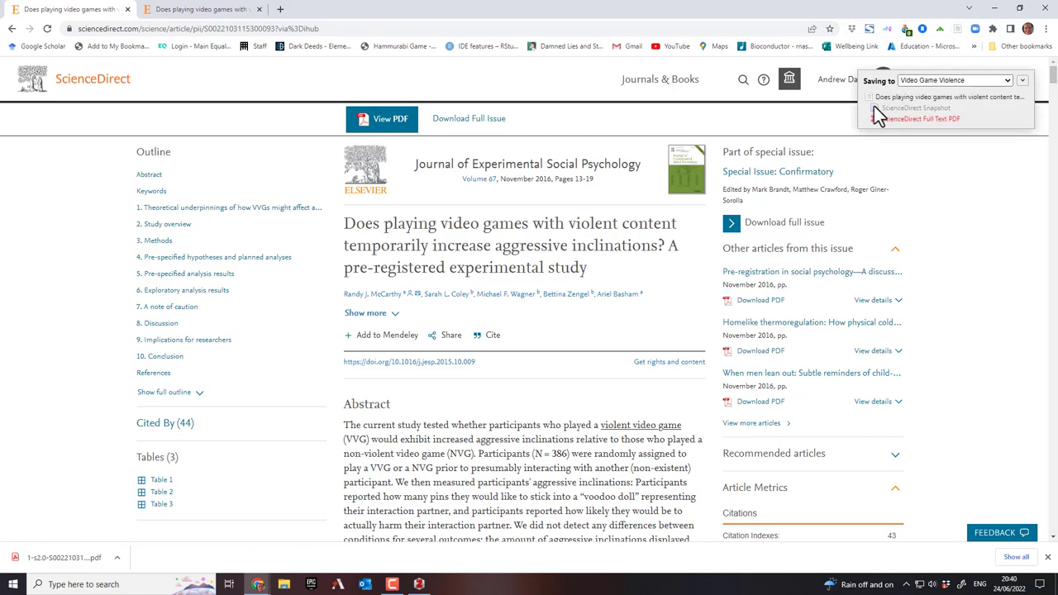
{"action": "left_click", "coordinate": [1023, 81]}
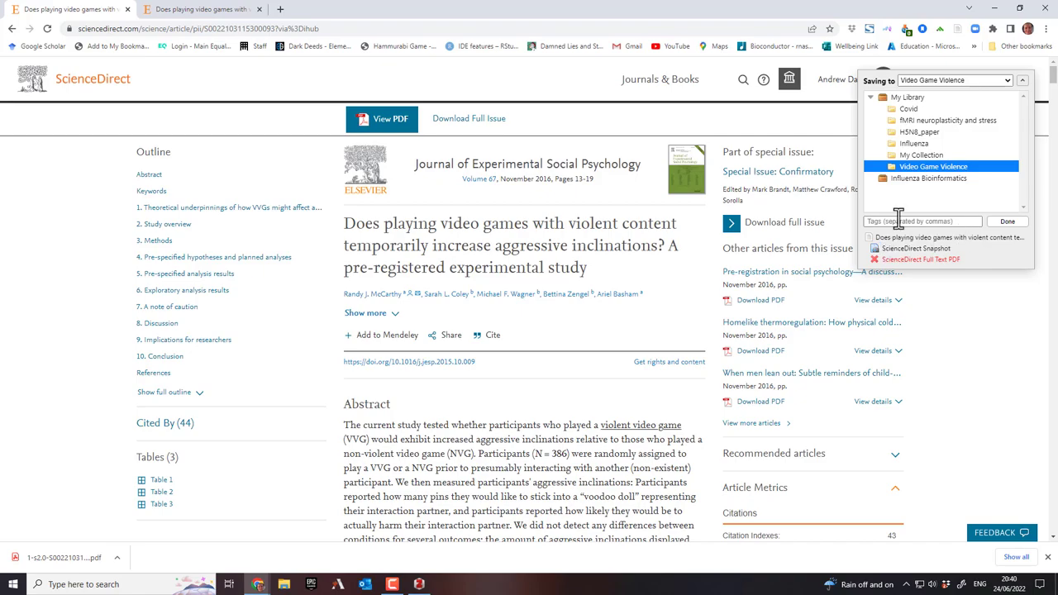
Switch to Zotero, compare the two saved entries, and remove the Elsevier Enhanced Reader web page entry from the Video Game Violence collection.
{"action": "left_click", "coordinate": [419, 584]}
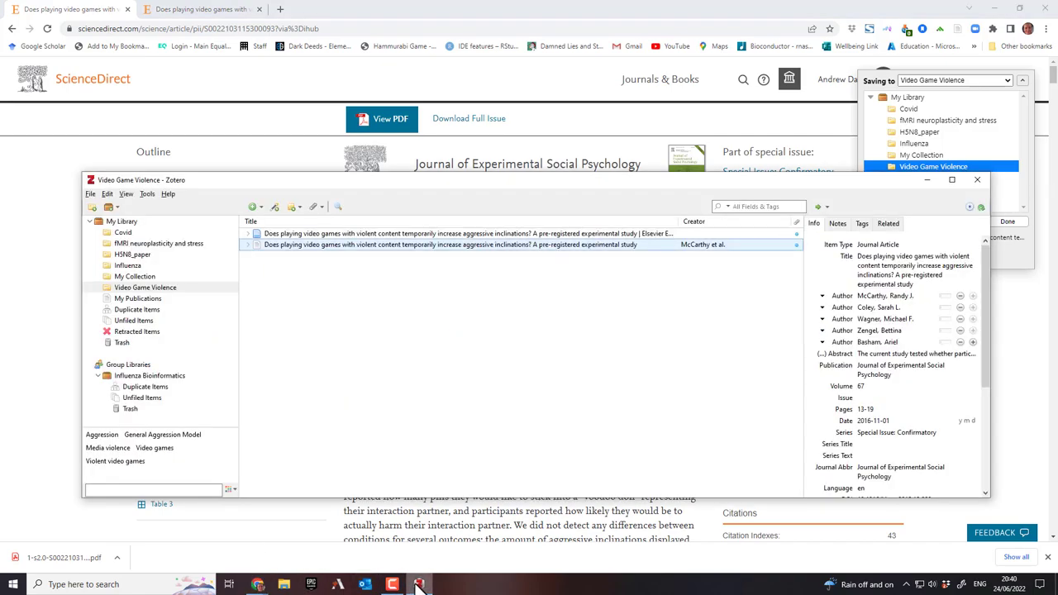
{"action": "left_click", "coordinate": [291, 235]}
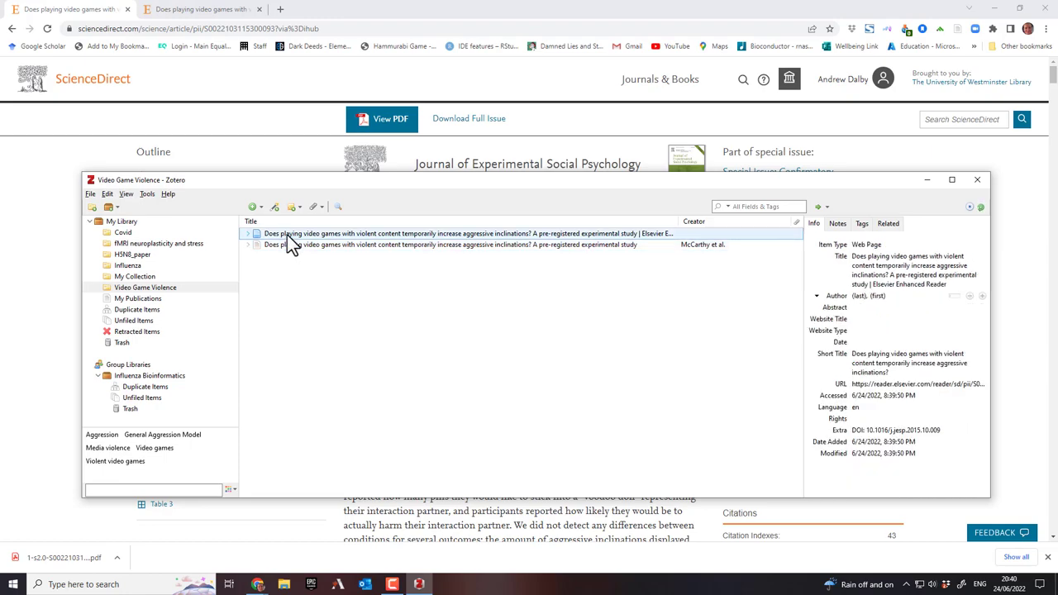
{"action": "left_click", "coordinate": [285, 244]}
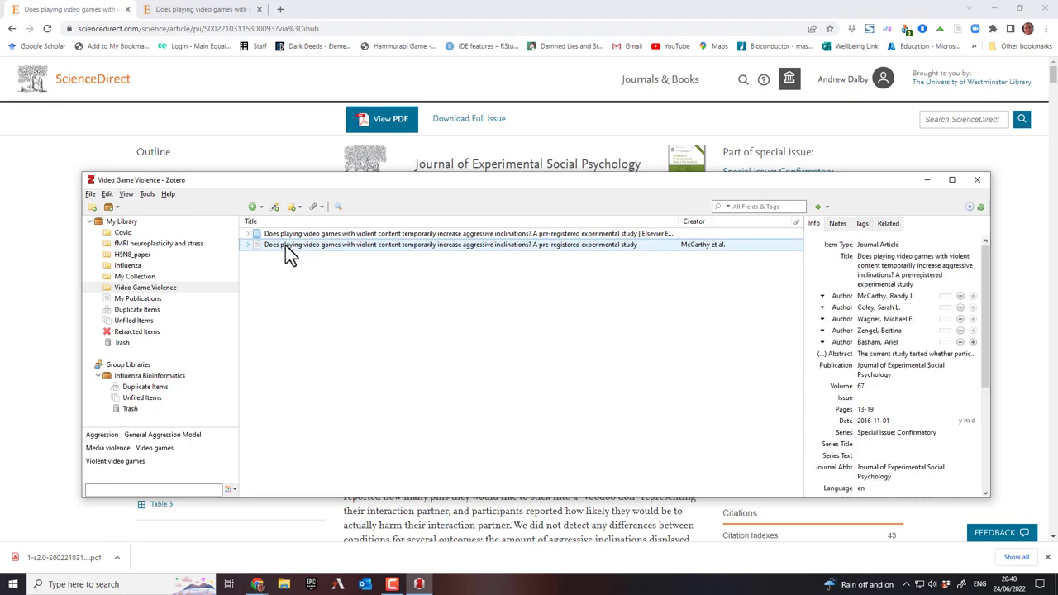
{"action": "left_click", "coordinate": [280, 233]}
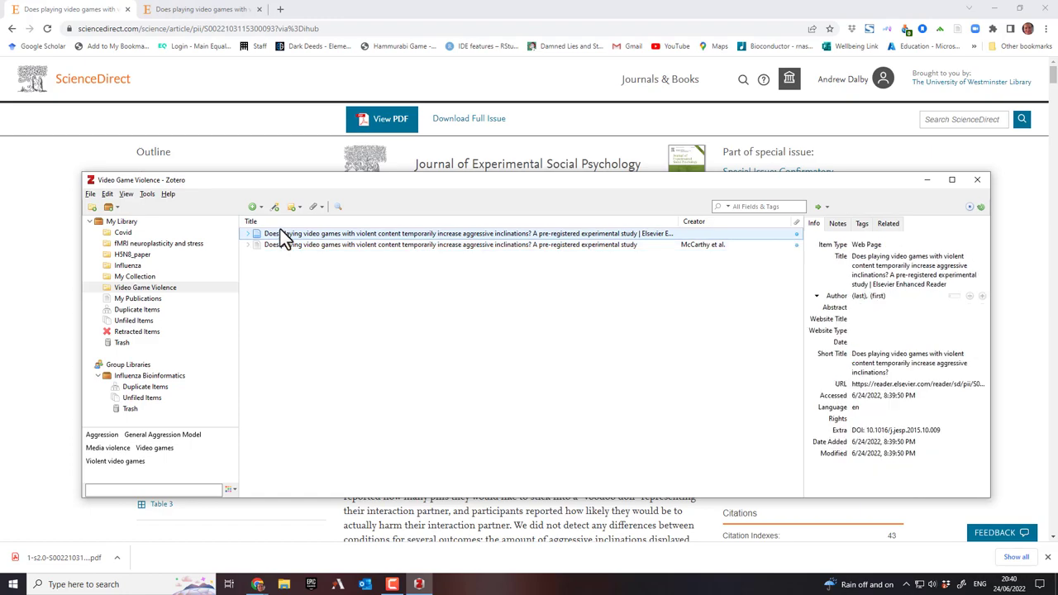
{"action": "left_click", "coordinate": [276, 245]}
{"action": "left_click", "coordinate": [276, 234]}
{"action": "right_click", "coordinate": [278, 233]}
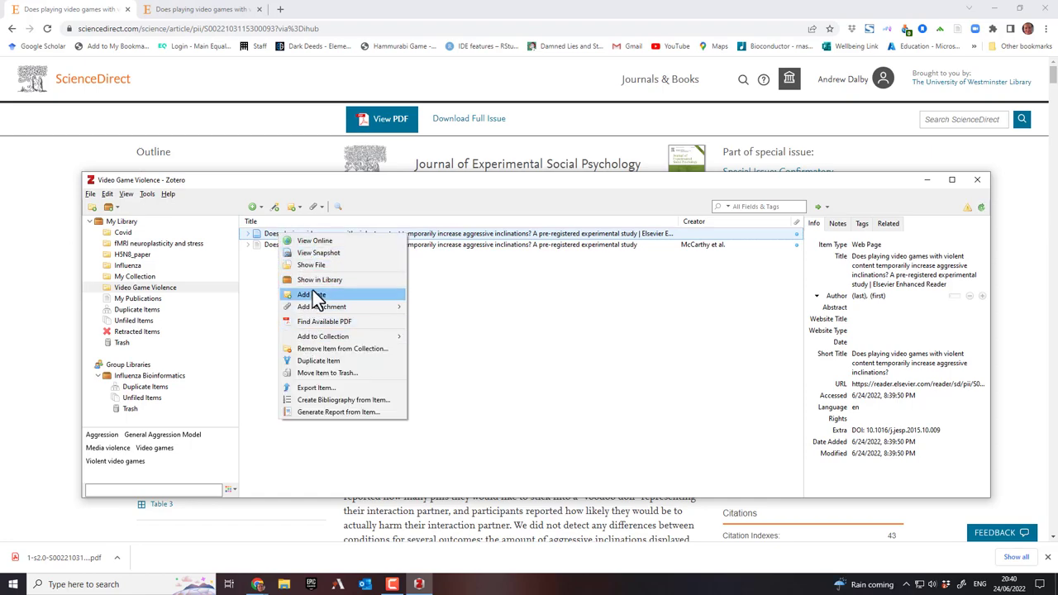
{"action": "left_click", "coordinate": [314, 349]}
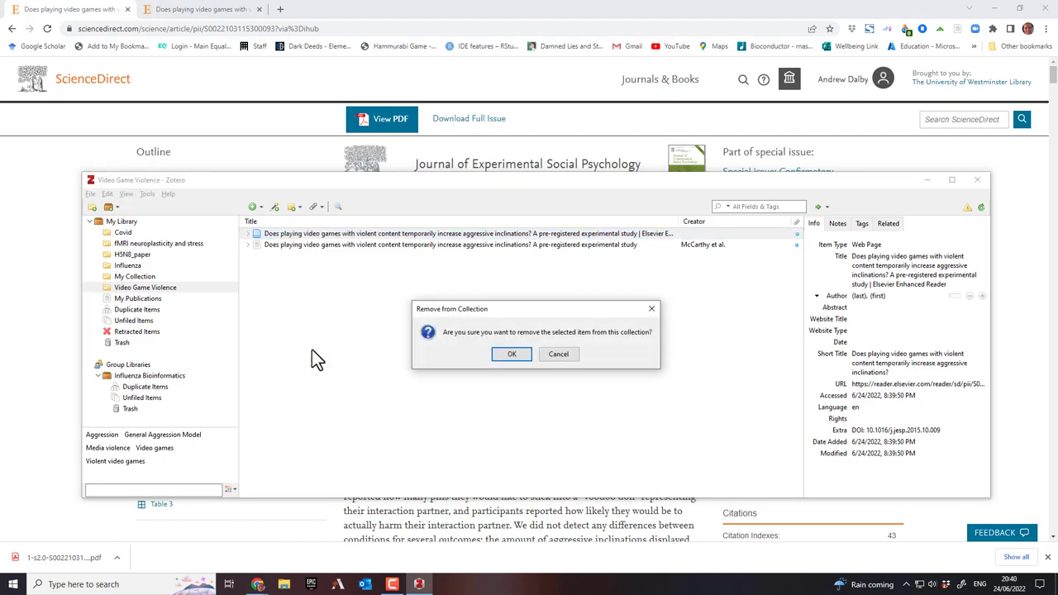
{"action": "left_click", "coordinate": [511, 356]}
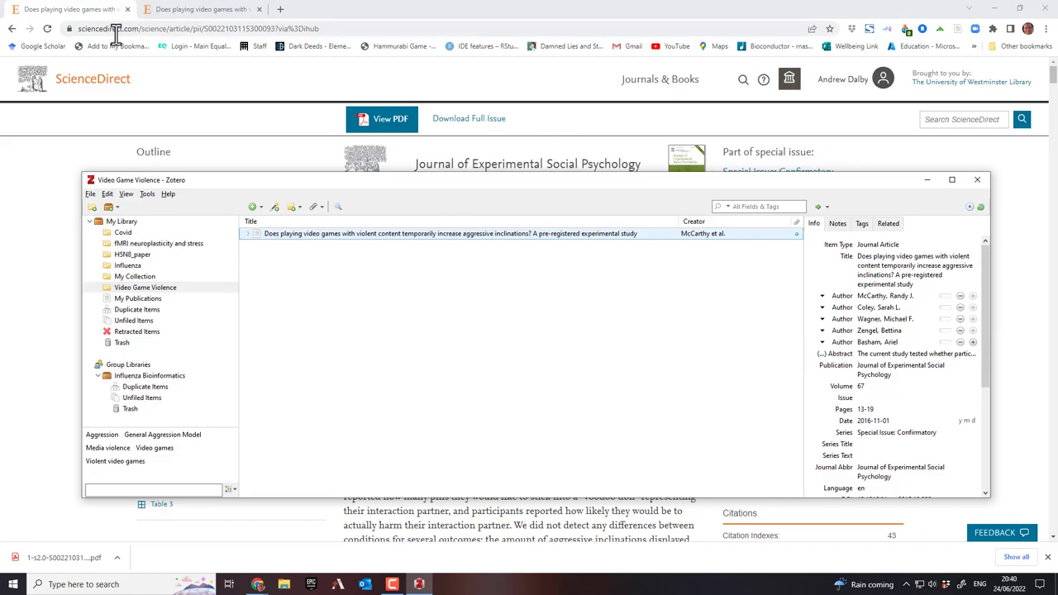
Compare the article's PDF reader view with its ScienceDirect article page in the browser.
{"action": "left_click", "coordinate": [192, 12]}
{"action": "scroll", "coordinate": [426, 238], "scroll_direction": "up", "scroll_amount": 10}
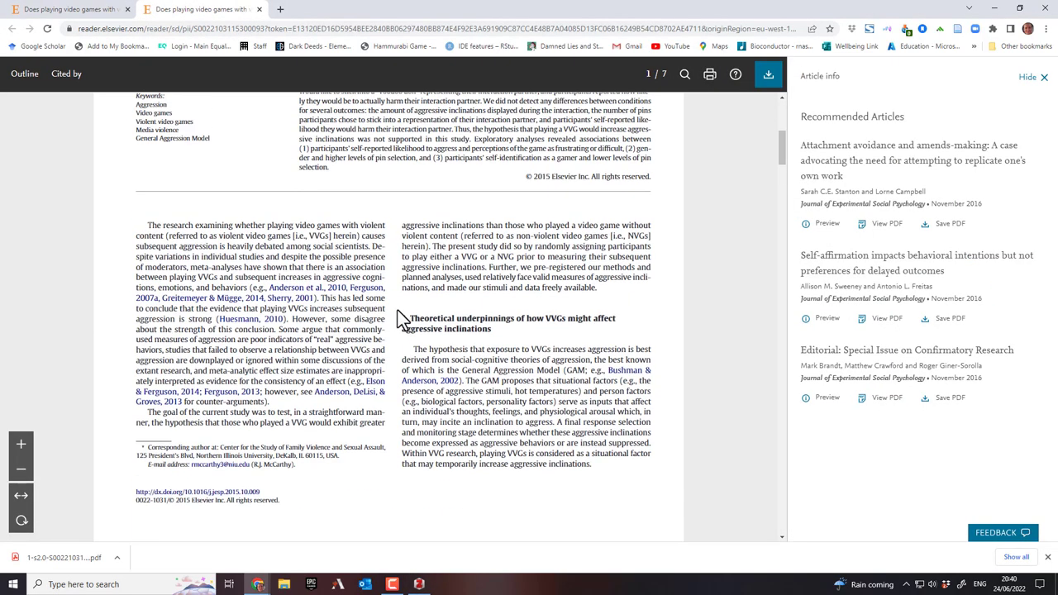
{"action": "left_click", "coordinate": [77, 11]}
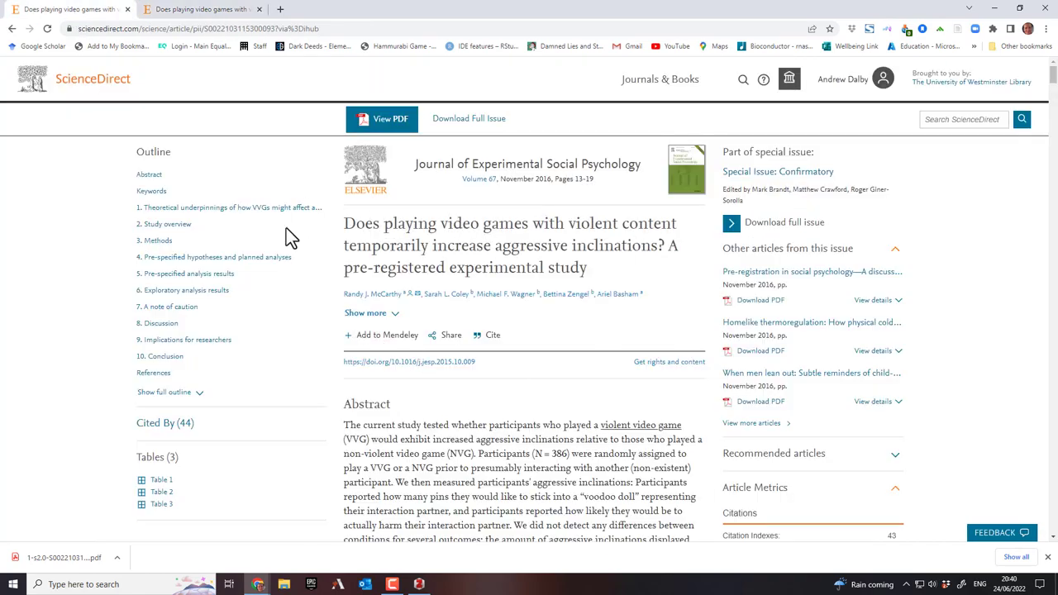
Examine the saved journal article's metadata in Zotero, including title, authors, abstract, publication and pages, and look over the actions available for the item.
{"action": "left_click", "coordinate": [418, 584]}
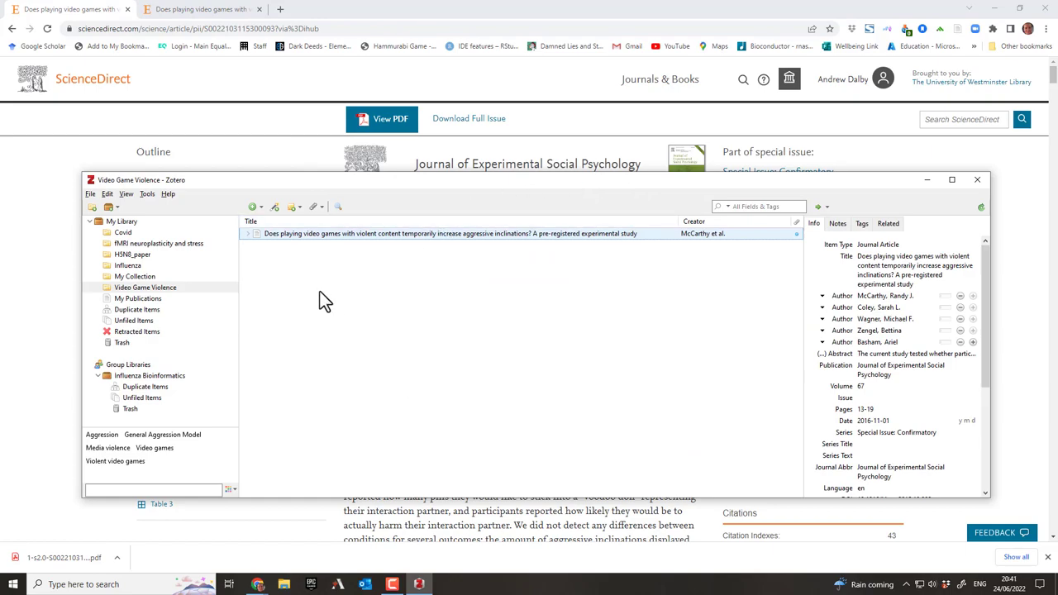
{"action": "left_click", "coordinate": [865, 307]}
{"action": "key", "text": "Escape"}
{"action": "left_click", "coordinate": [889, 342]}
{"action": "left_click", "coordinate": [877, 396]}
{"action": "left_click", "coordinate": [882, 353]}
{"action": "left_click", "coordinate": [881, 369]}
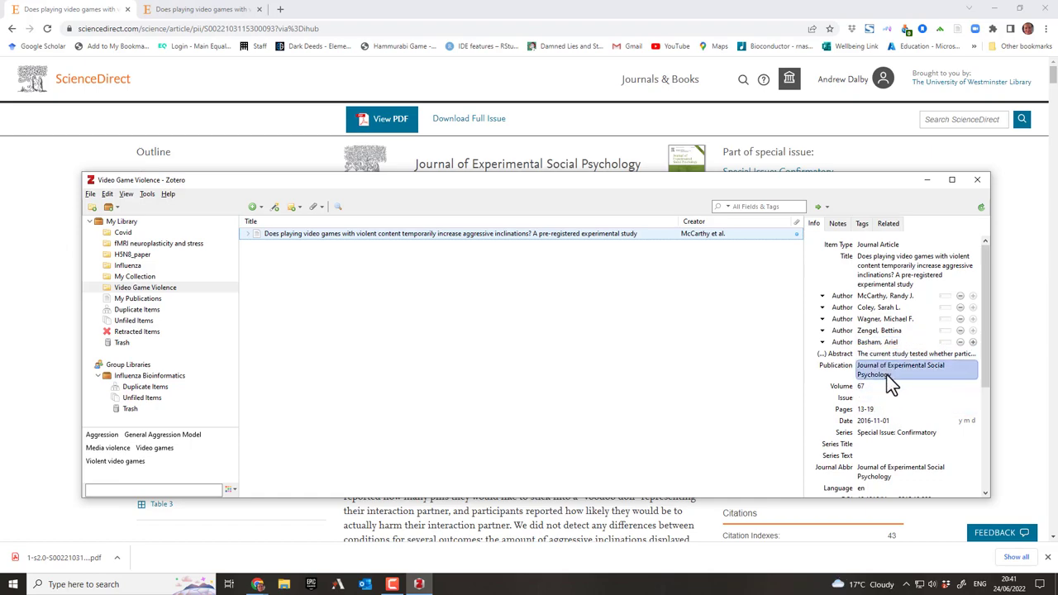
{"action": "left_click", "coordinate": [864, 409]}
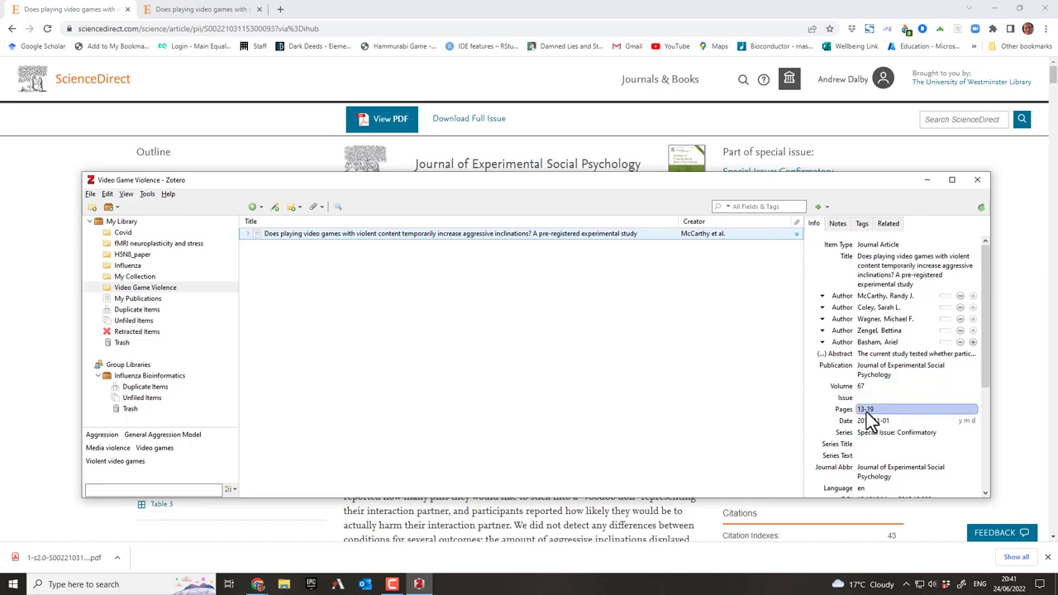
{"action": "left_click", "coordinate": [884, 271]}
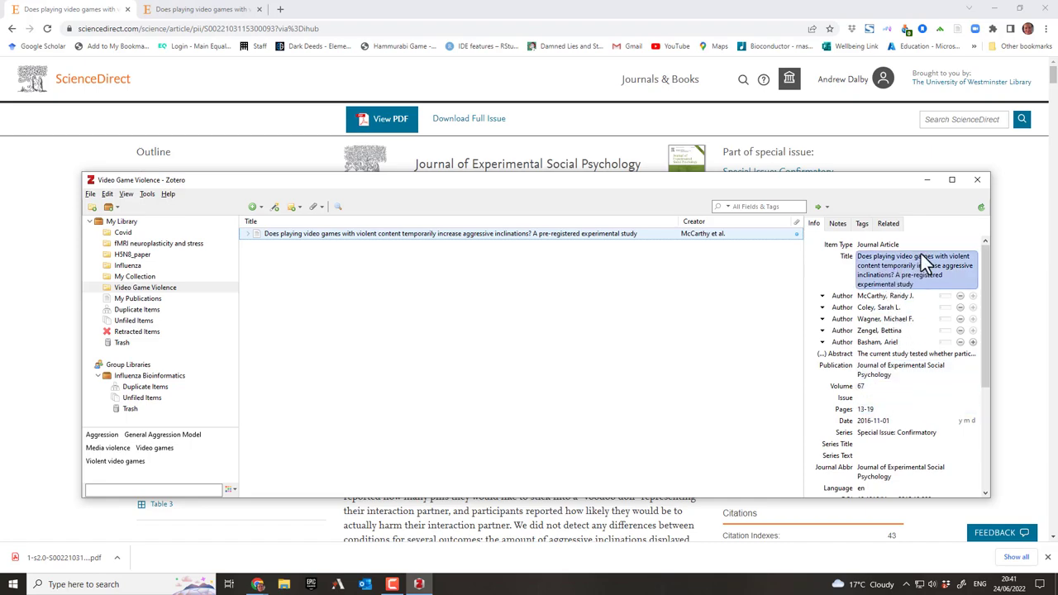
{"action": "key", "text": "Return"}
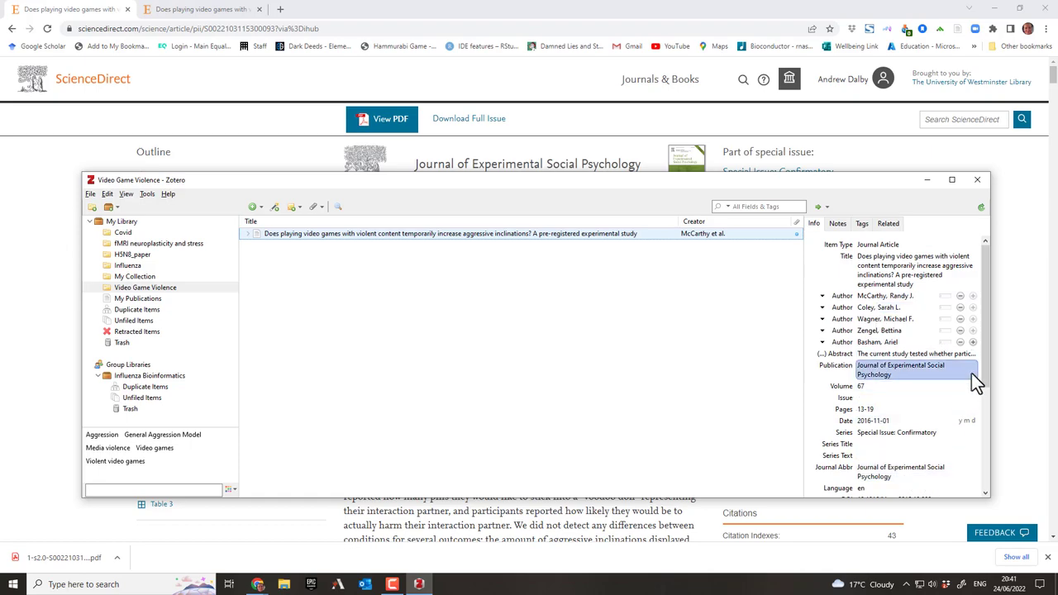
{"action": "left_click_drag", "start_coordinate": [986, 364], "coordinate": [969, 488]}
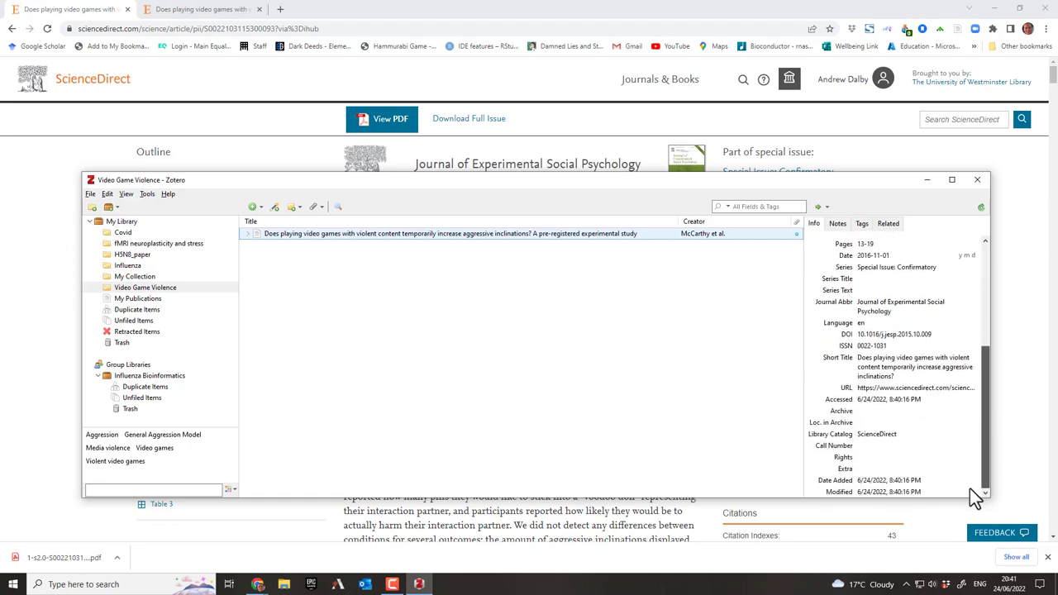
{"action": "scroll", "coordinate": [971, 488], "scroll_direction": "up", "scroll_amount": 5}
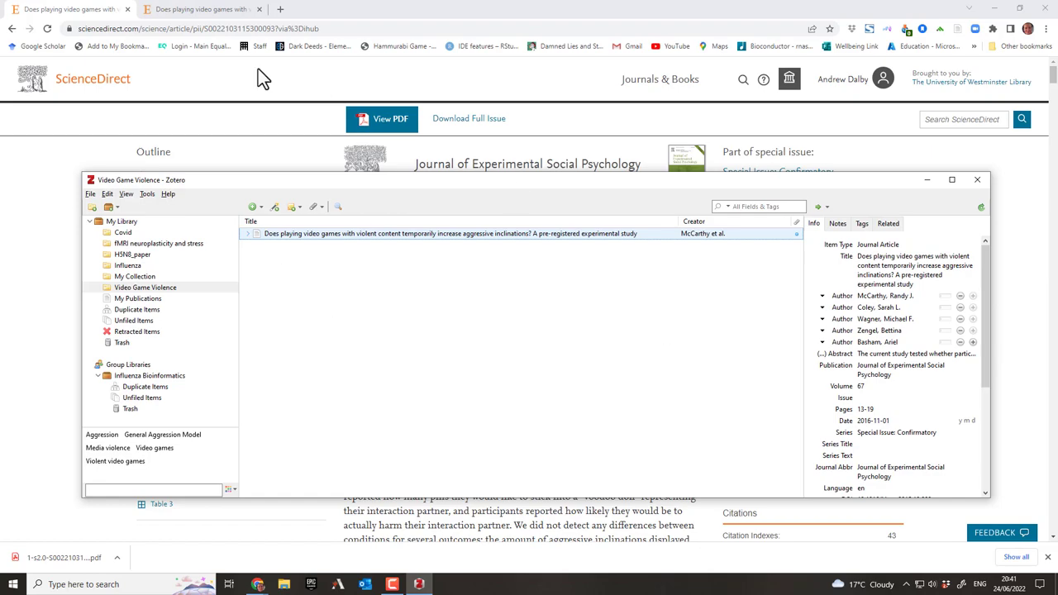
{"action": "right_click", "coordinate": [313, 237]}
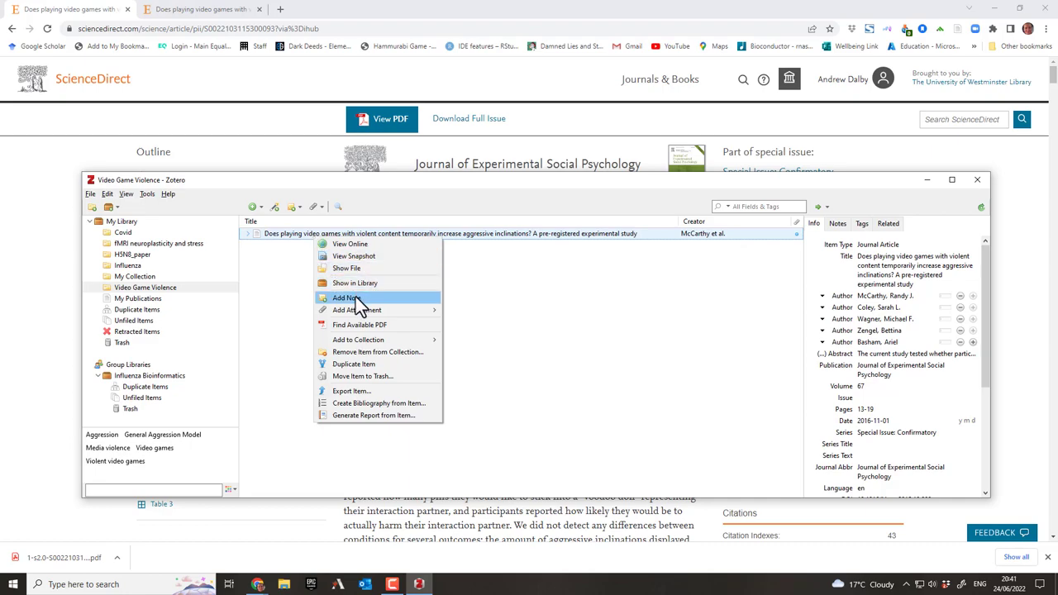
{"action": "left_click", "coordinate": [474, 233]}
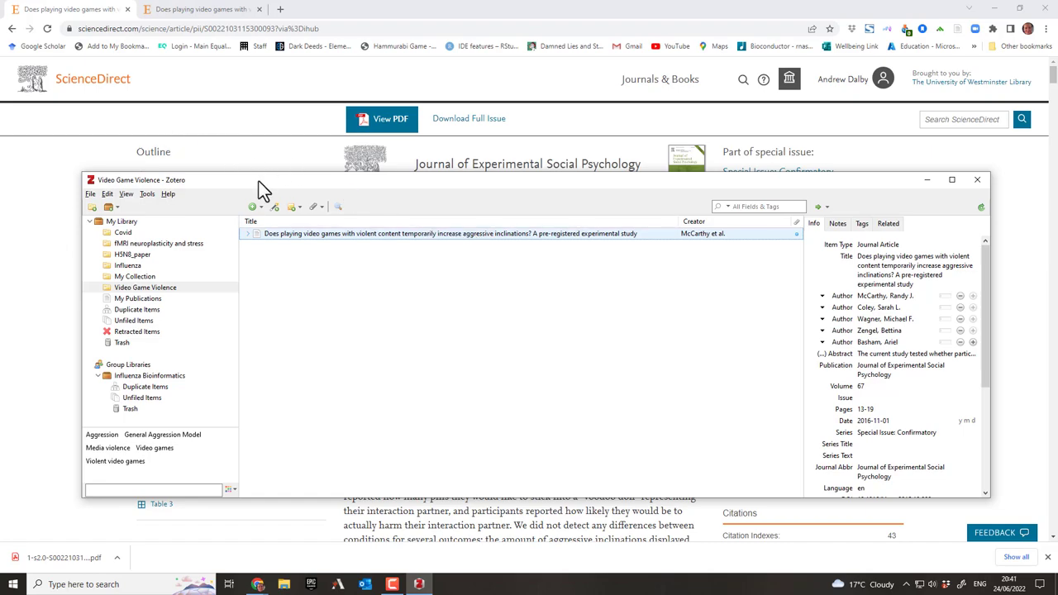
Minimise Zotero, close the PDF reader page, and return to the references of Wikipedia's Violence and video games article.
{"action": "left_click", "coordinate": [925, 180]}
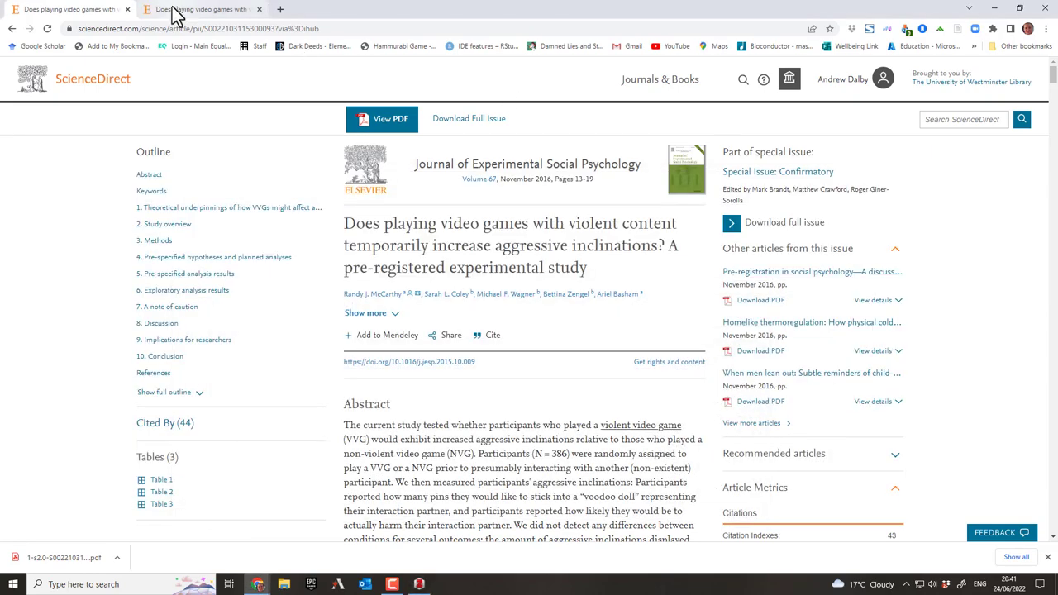
{"action": "left_click", "coordinate": [12, 29]}
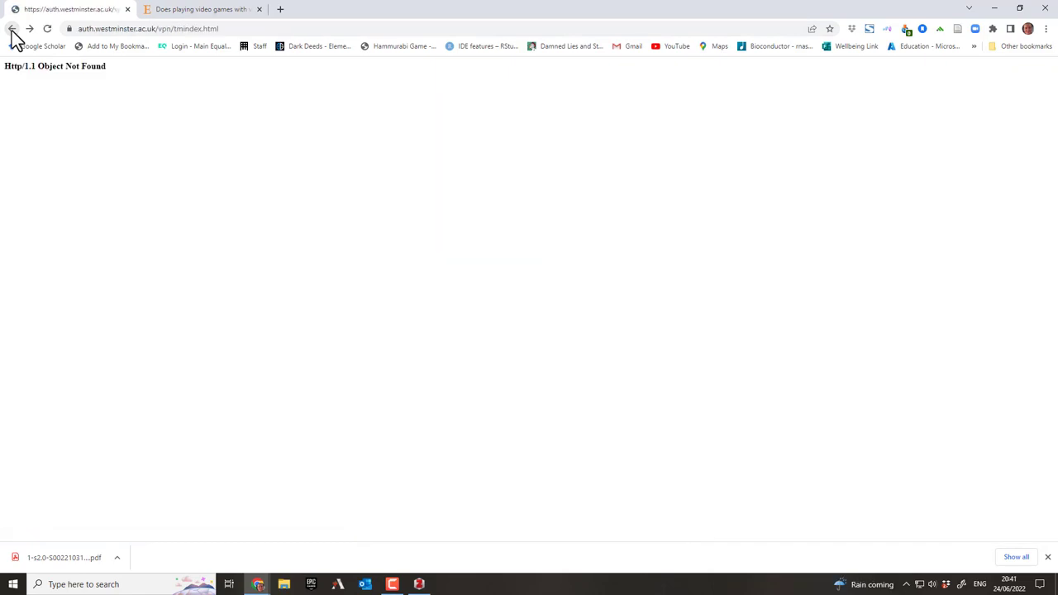
{"action": "left_click", "coordinate": [12, 30]}
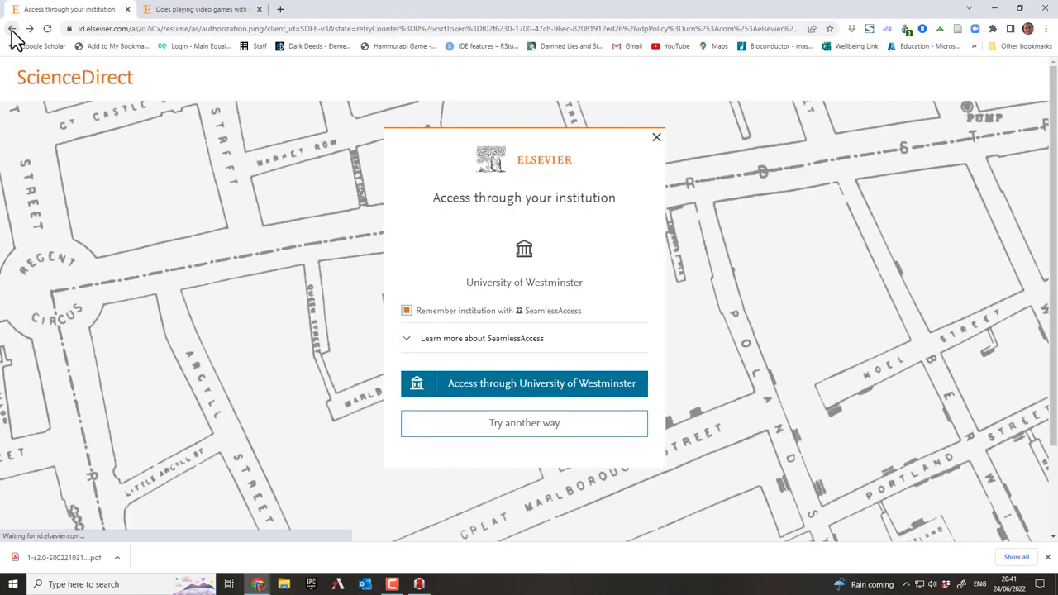
{"action": "left_click", "coordinate": [12, 30]}
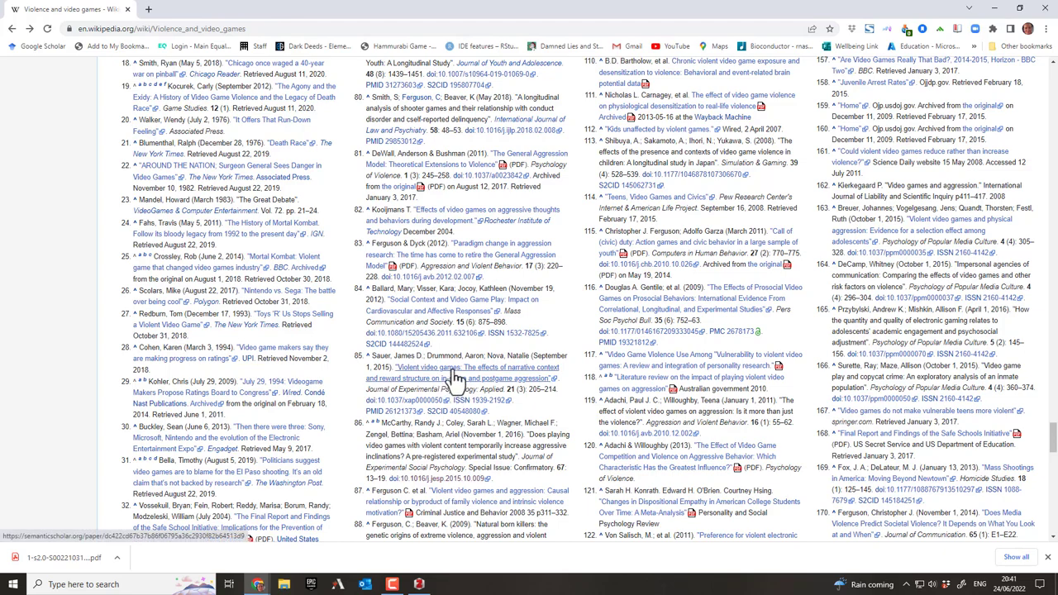
Check the DOI page of Wikipedia reference 85, and open the same paper on Semantic Scholar and PubMed.
{"action": "left_click", "coordinate": [403, 401]}
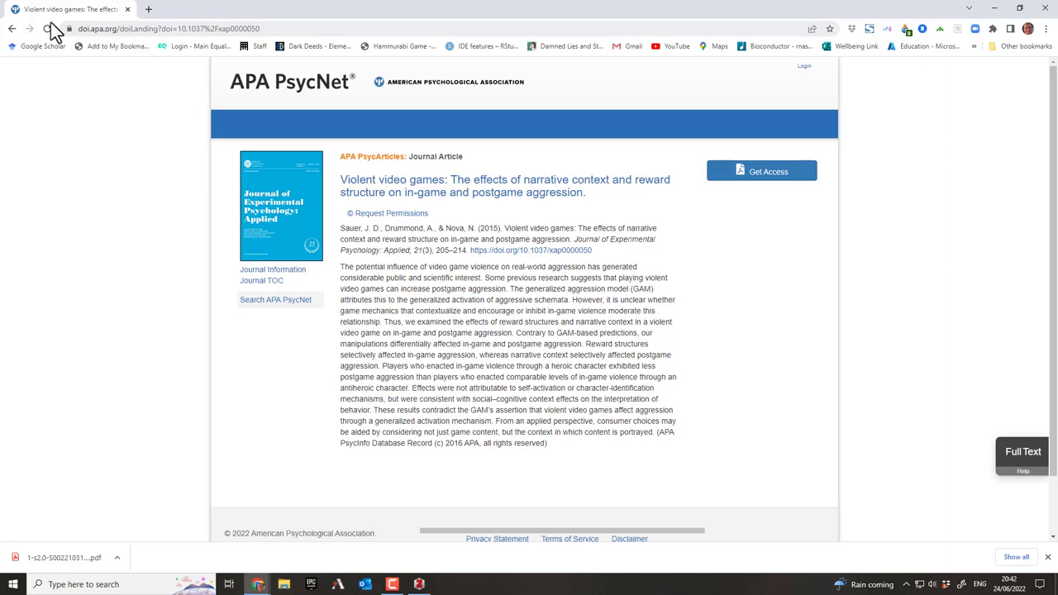
{"action": "left_click", "coordinate": [12, 28]}
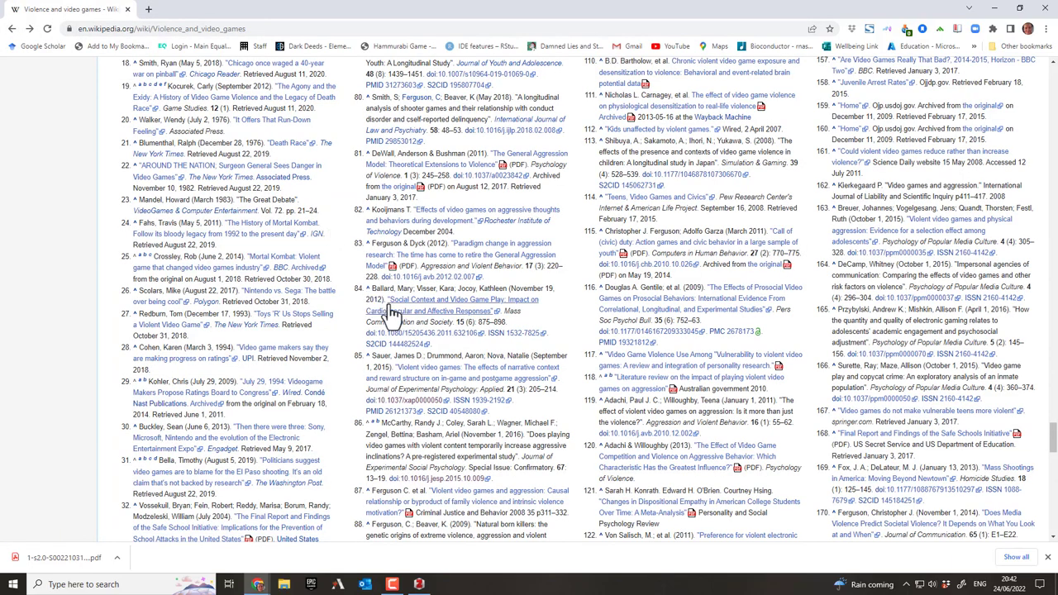
{"action": "left_click", "coordinate": [426, 380]}
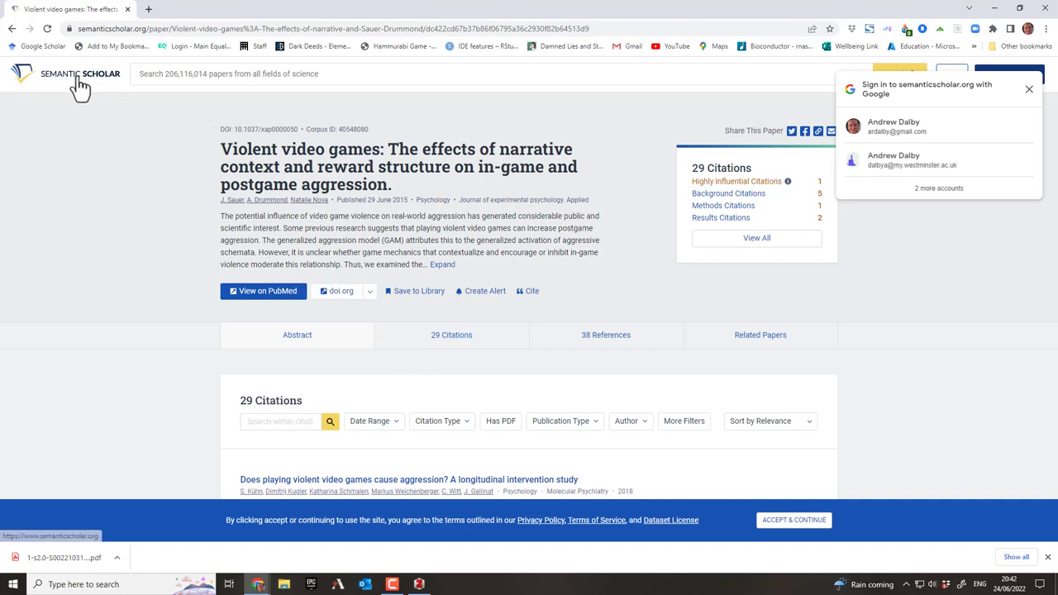
{"action": "left_click", "coordinate": [265, 290]}
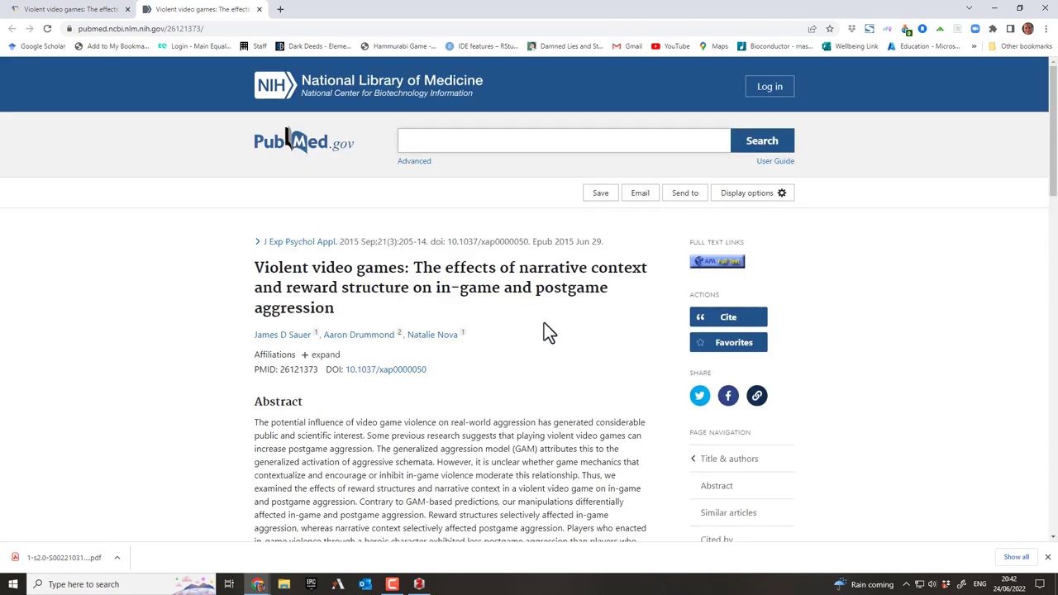
Follow PubMed's full-text link to APA PsycNet, check the paper's access options, and return to its Semantic Scholar page.
{"action": "left_click", "coordinate": [728, 265]}
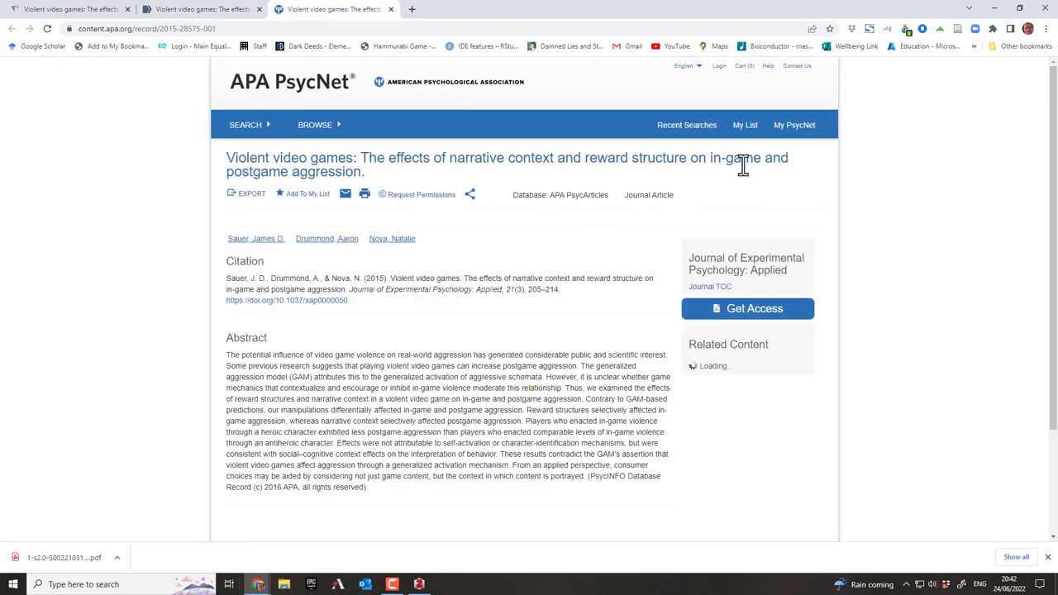
{"action": "left_click", "coordinate": [735, 316]}
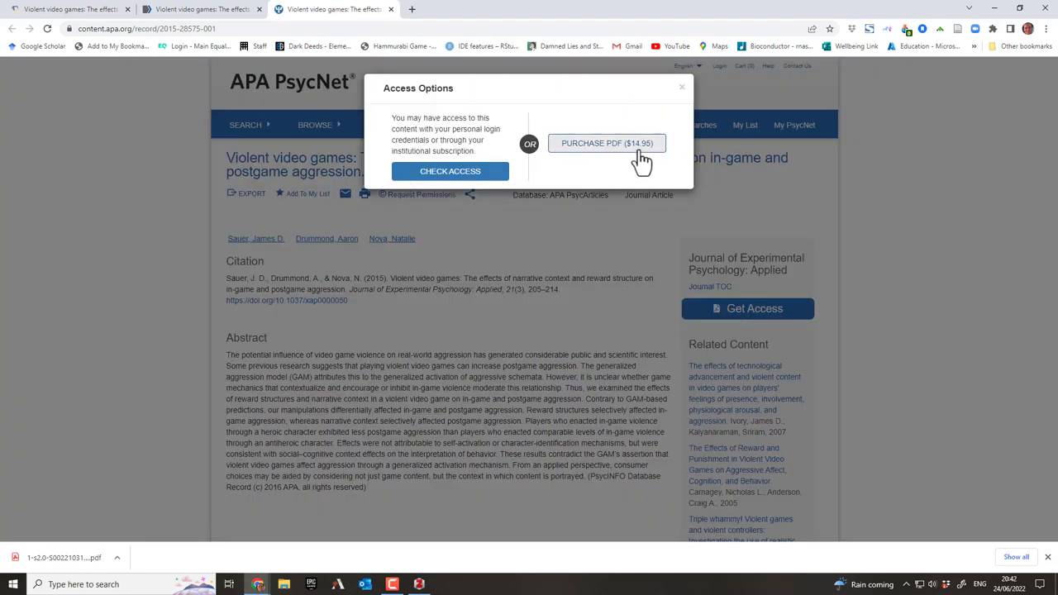
{"action": "left_click", "coordinate": [139, 209]}
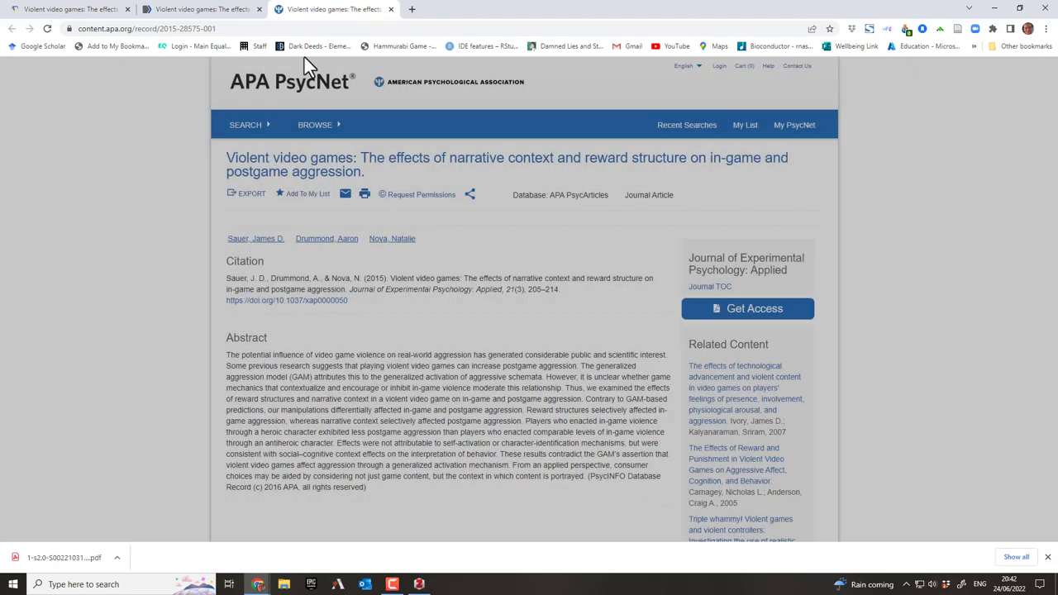
{"action": "left_click", "coordinate": [178, 11]}
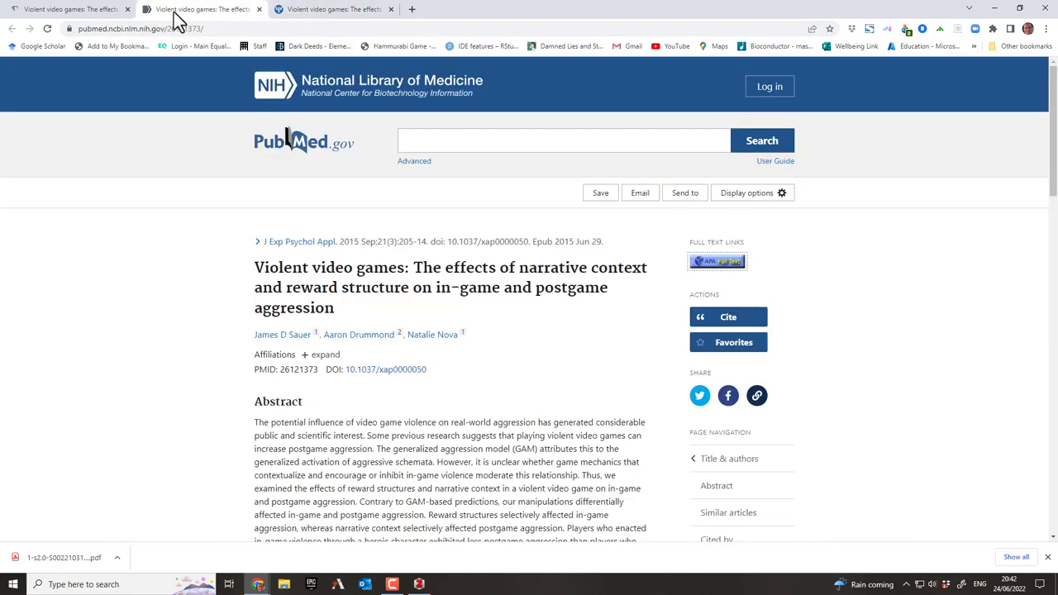
{"action": "left_click", "coordinate": [83, 11]}
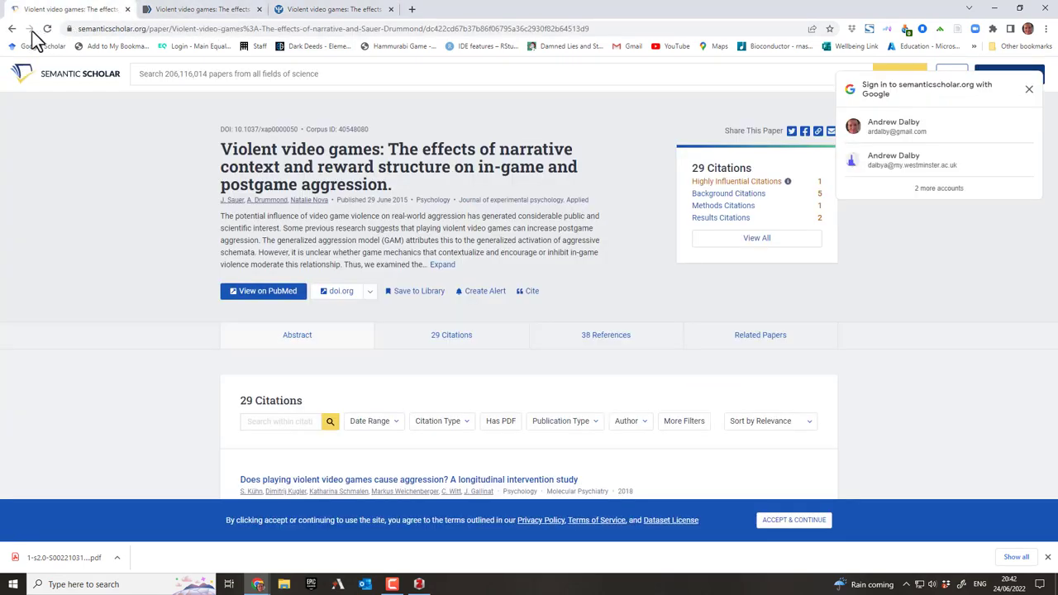
Close the PubMed and APA PsycNet pages, and return to the references of Wikipedia's Violence and video games article.
{"action": "left_click", "coordinate": [211, 12]}
{"action": "left_click", "coordinate": [259, 10]}
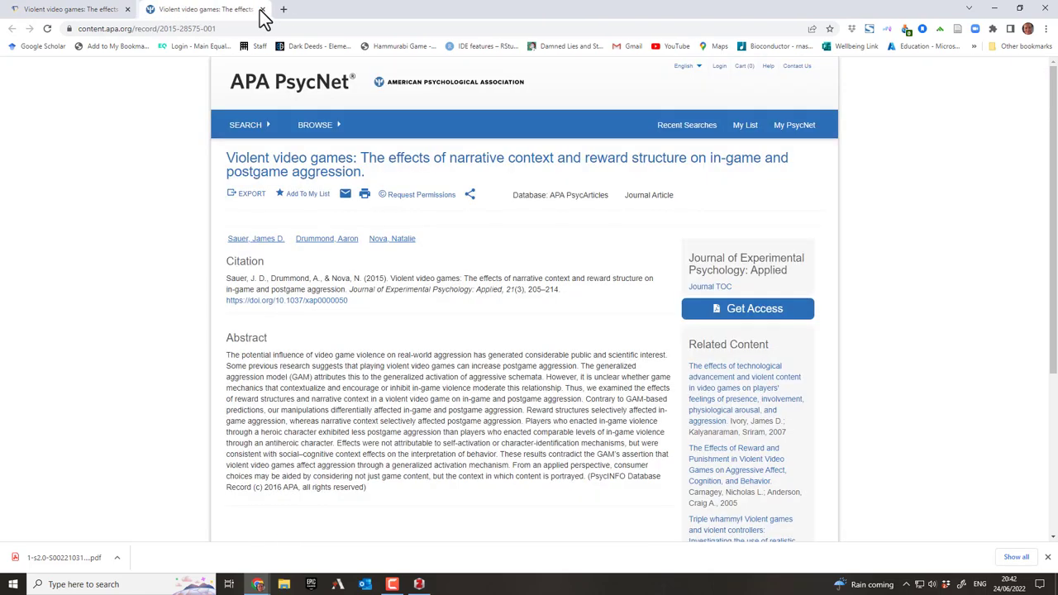
{"action": "left_click", "coordinate": [258, 9]}
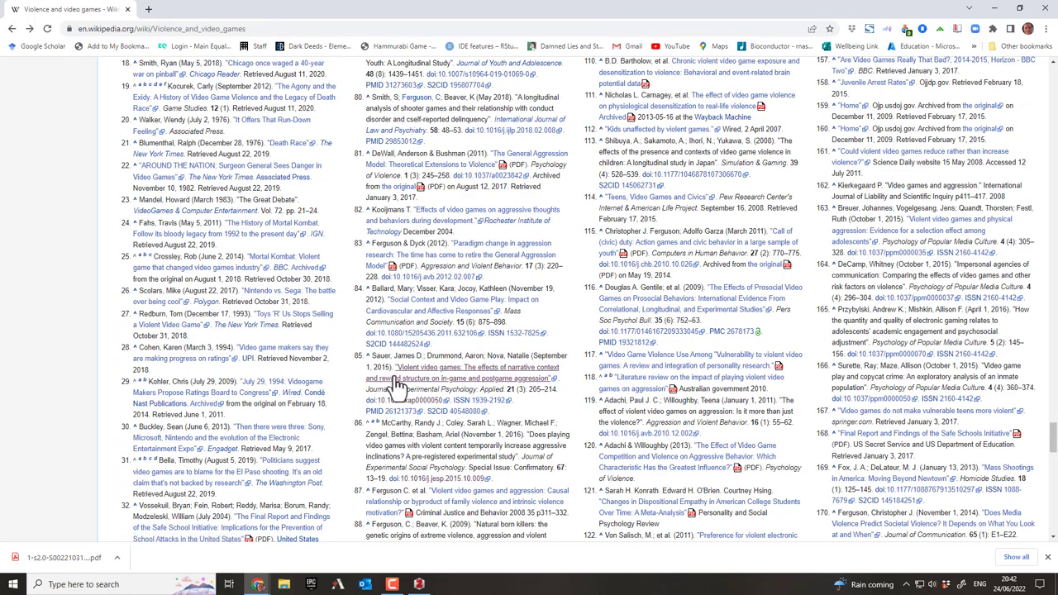
Open Wikipedia reference 84 on ResearchGate, then download and open its full-text PDF.
{"action": "left_click", "coordinate": [402, 314]}
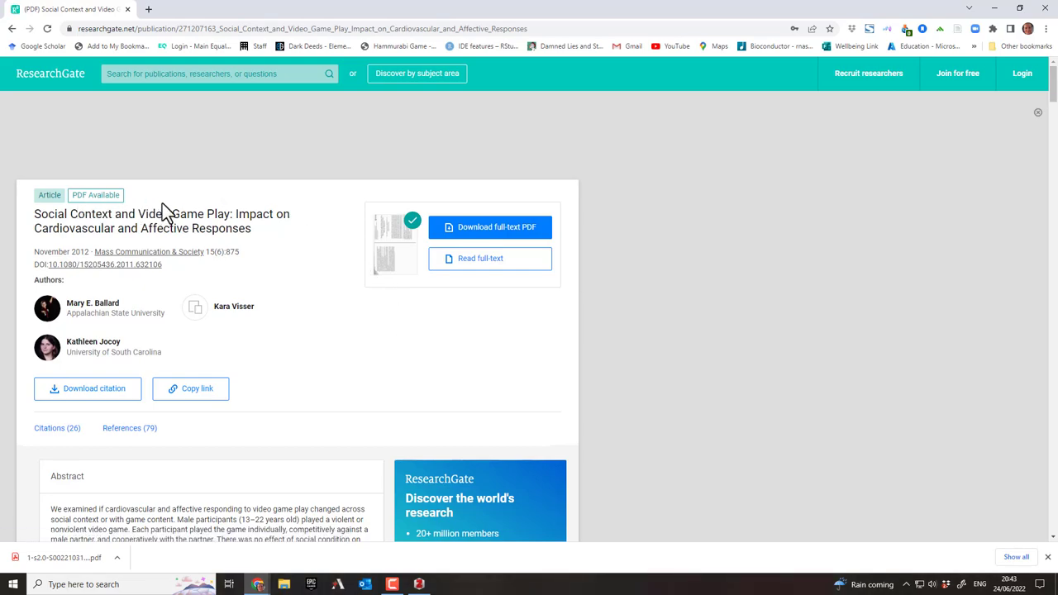
{"action": "left_click", "coordinate": [508, 227]}
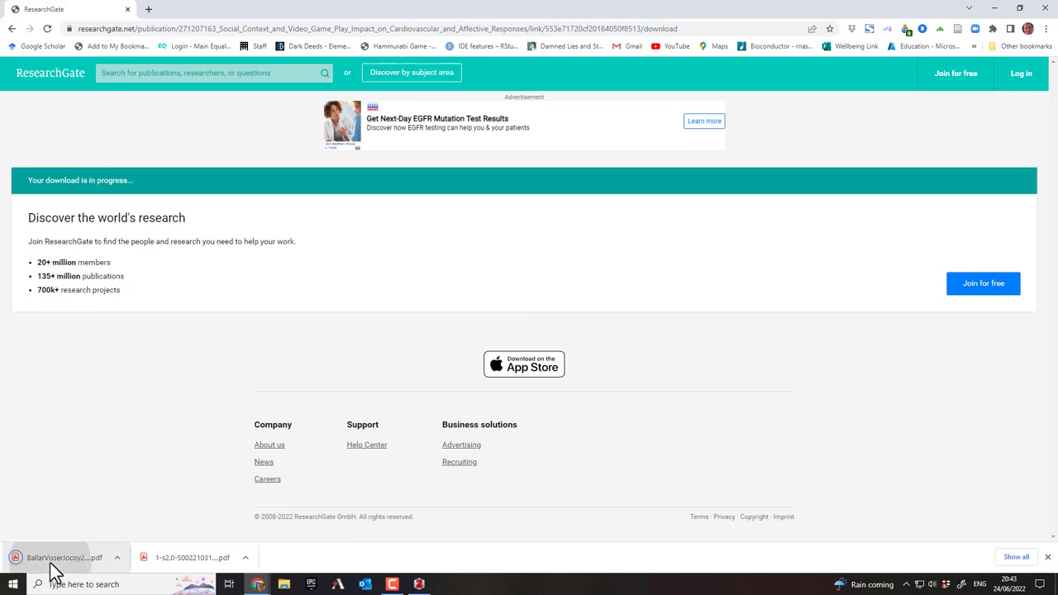
{"action": "left_click", "coordinate": [54, 559]}
Look through the downloaded PDF of Social Context and Video Game Play, from the opening page to the references at its end.
{"action": "scroll", "coordinate": [559, 421], "scroll_direction": "down", "scroll_amount": 9}
{"action": "scroll", "coordinate": [558, 422], "scroll_direction": "up", "scroll_amount": 4}
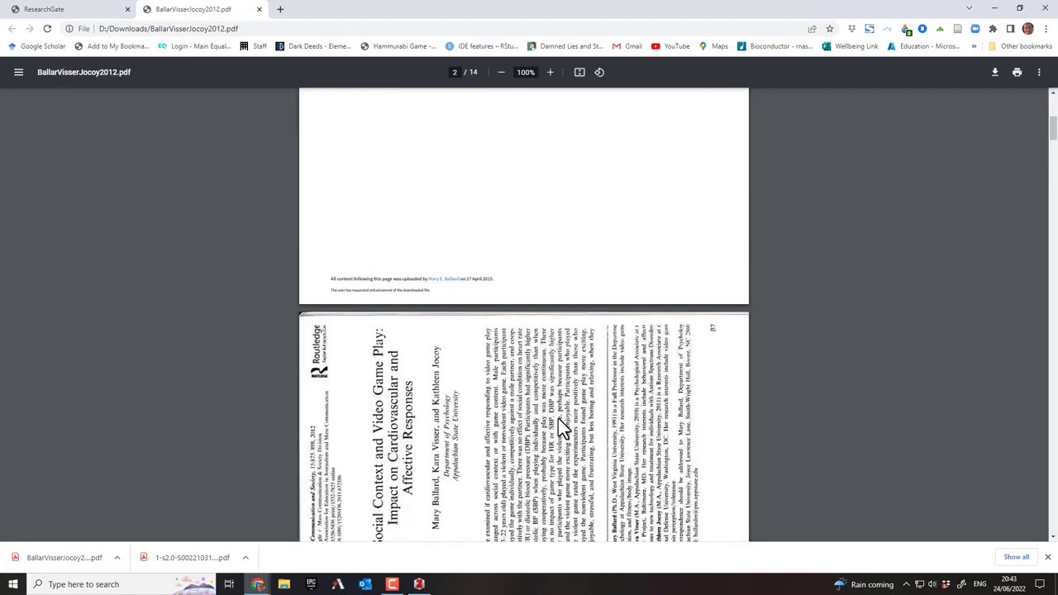
{"action": "scroll", "coordinate": [559, 421], "scroll_direction": "down", "scroll_amount": 2}
{"action": "scroll", "coordinate": [557, 418], "scroll_direction": "down", "scroll_amount": 10}
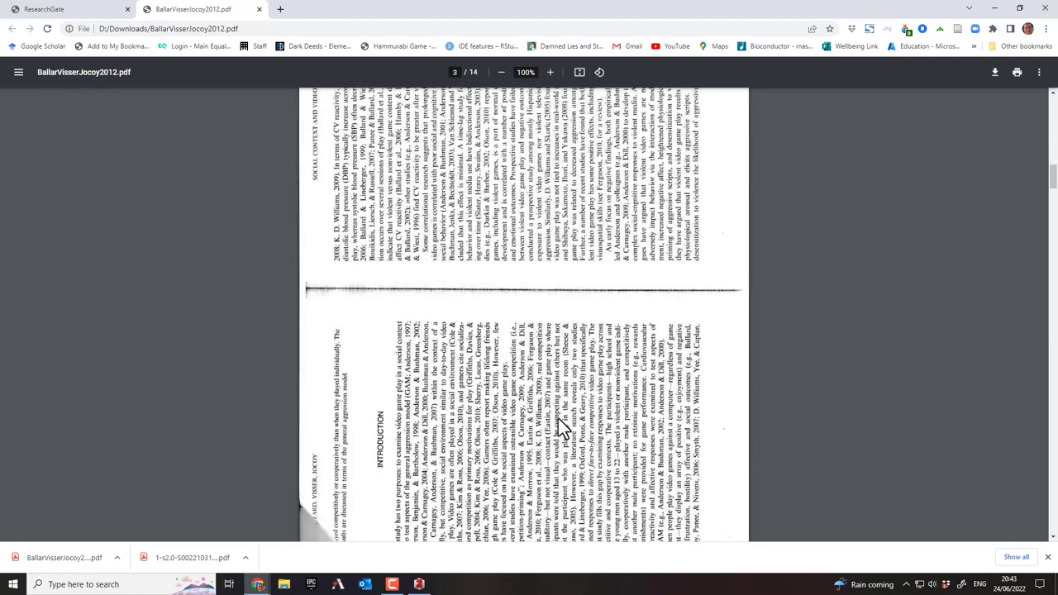
{"action": "scroll", "coordinate": [557, 418], "scroll_direction": "down", "scroll_amount": 10}
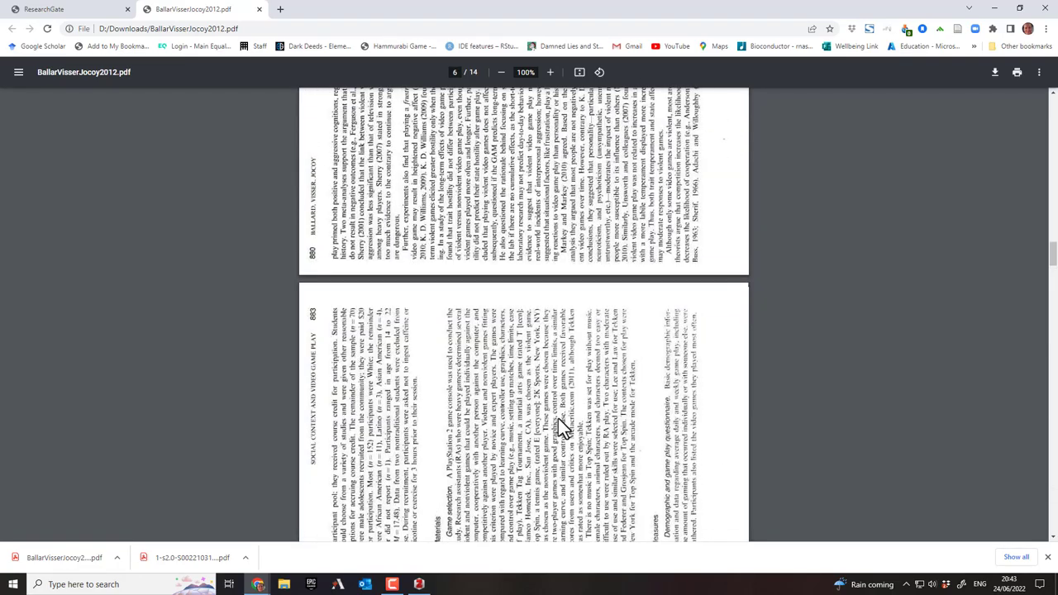
{"action": "scroll", "coordinate": [558, 418], "scroll_direction": "down", "scroll_amount": 12}
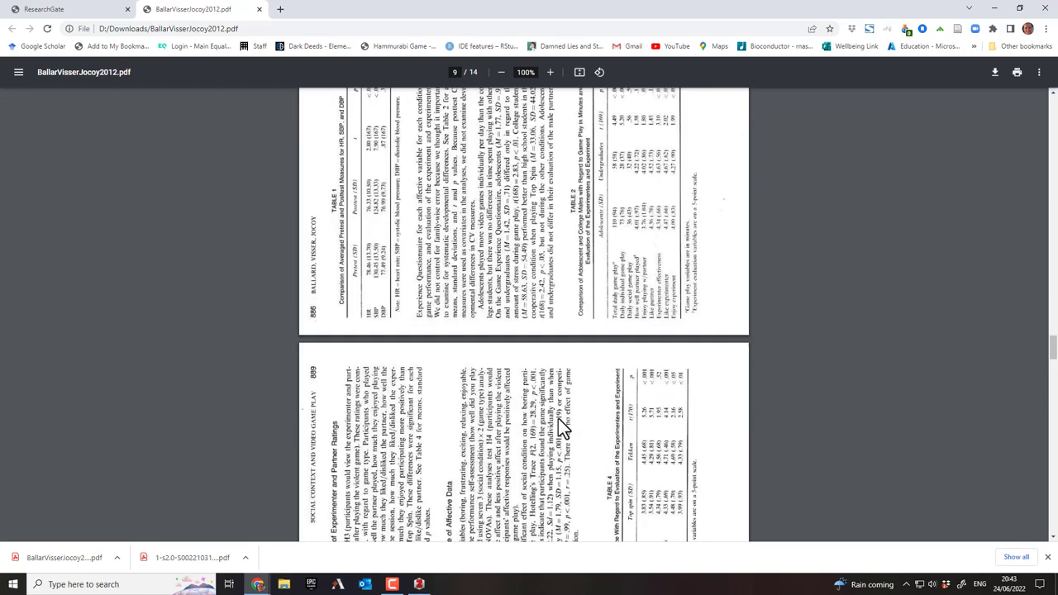
{"action": "scroll", "coordinate": [558, 418], "scroll_direction": "down", "scroll_amount": 8}
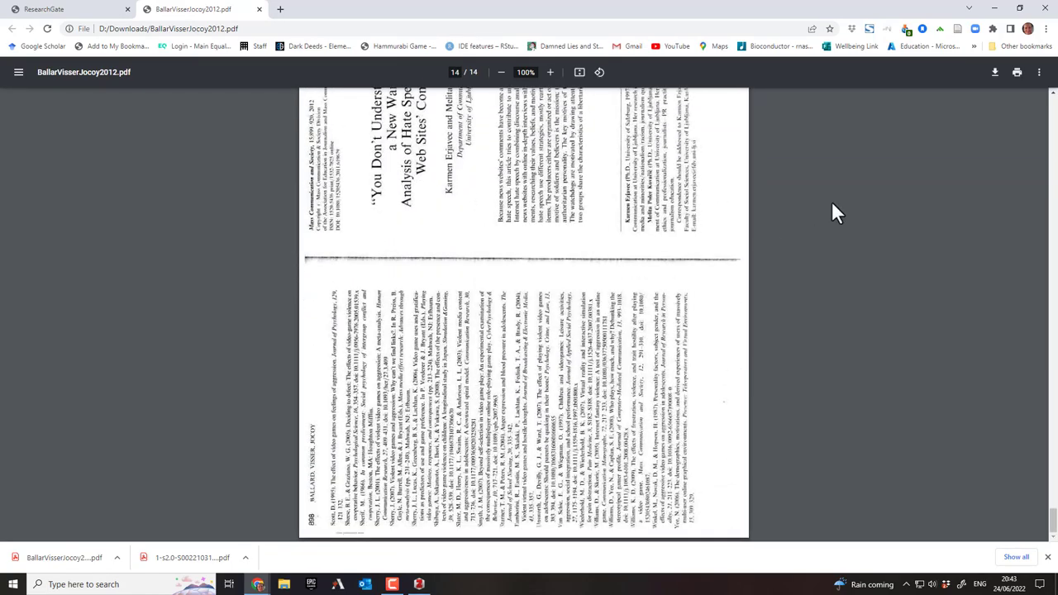
Save a copy of the PDF under its suggested file name and return to the references of the Wikipedia article.
{"action": "left_click", "coordinate": [995, 72]}
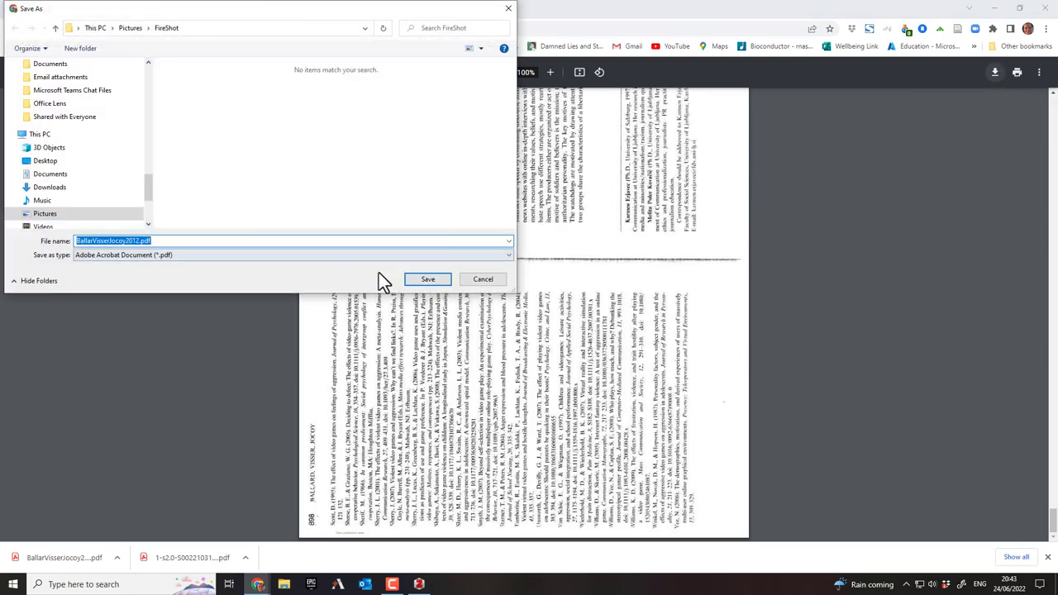
{"action": "left_click", "coordinate": [432, 282]}
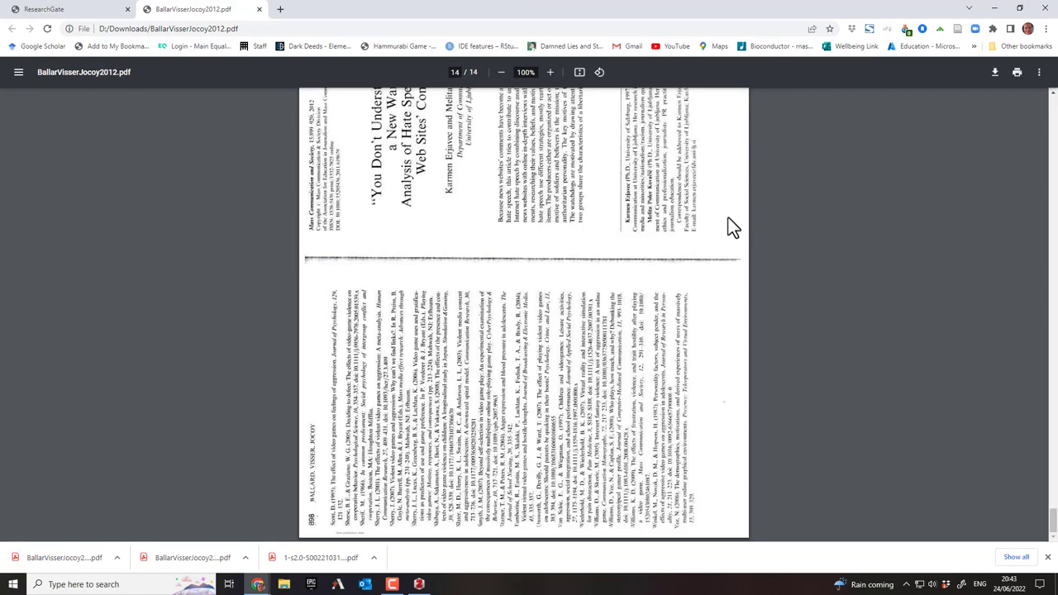
{"action": "left_click", "coordinate": [62, 11]}
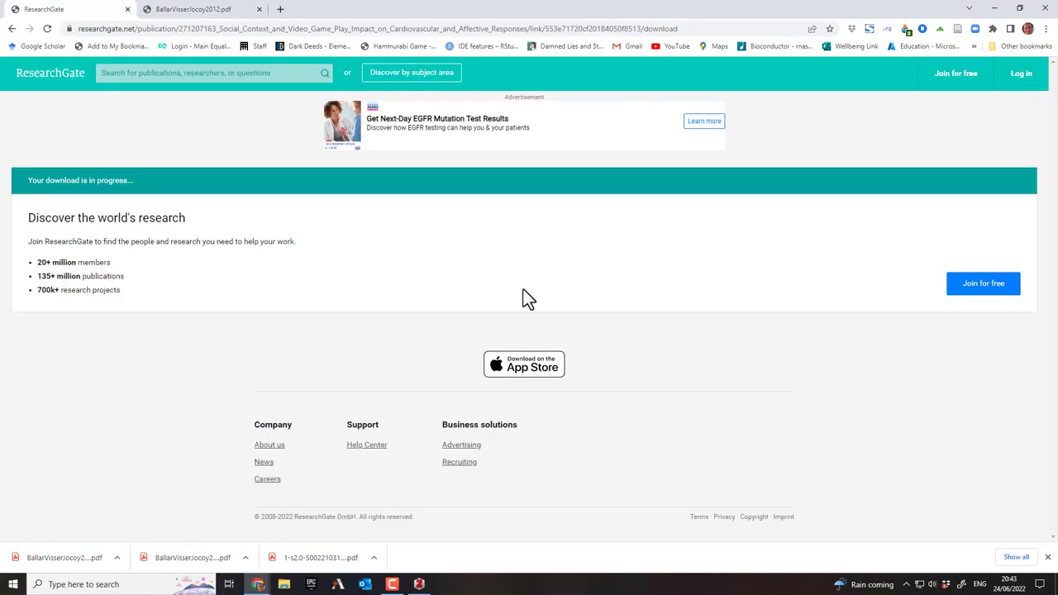
{"action": "left_click", "coordinate": [10, 29]}
{"action": "left_click", "coordinate": [11, 29]}
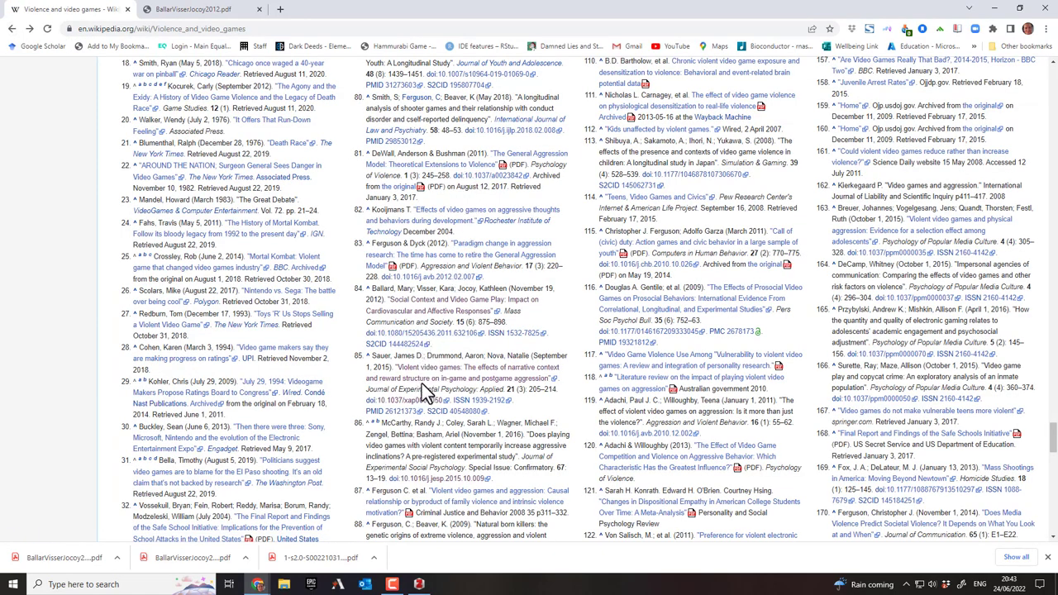
Examine the Semantic Scholar page of Wikipedia reference 85, including its full abstract, citing papers and related papers.
{"action": "left_click", "coordinate": [422, 383]}
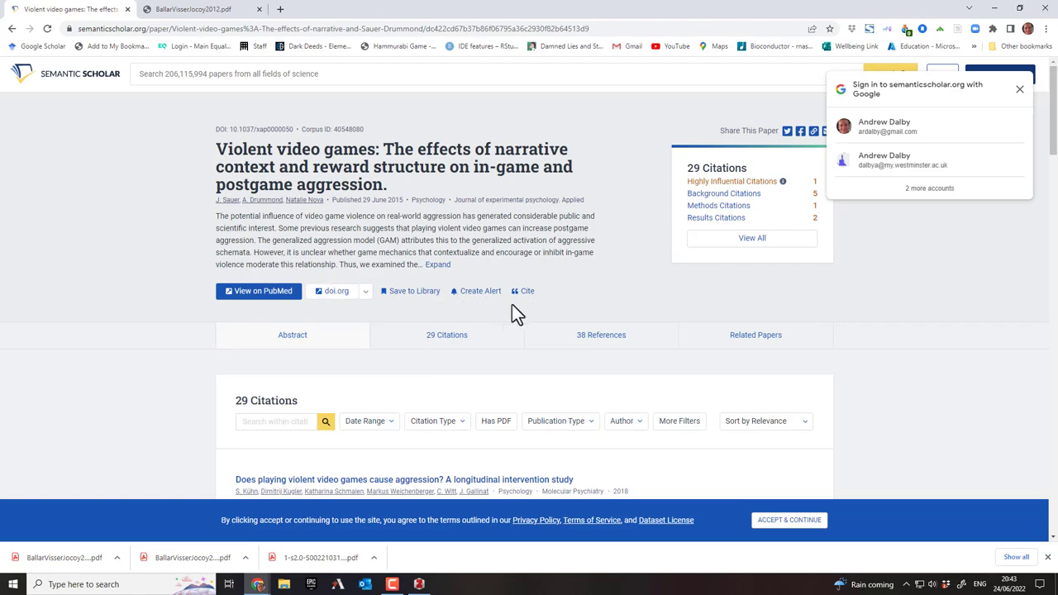
{"action": "scroll", "coordinate": [463, 405], "scroll_direction": "down", "scroll_amount": 3}
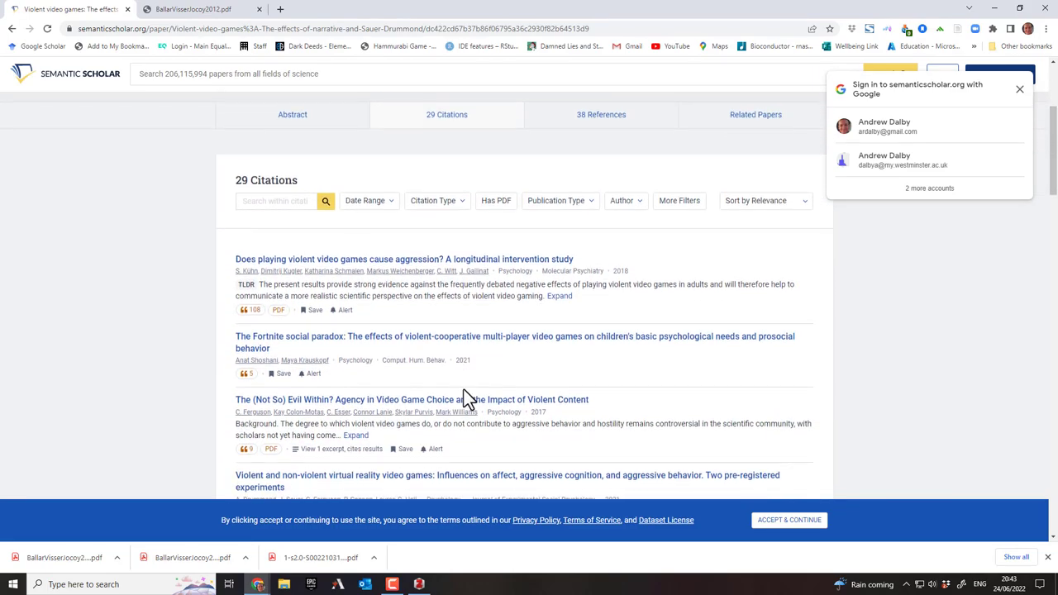
{"action": "scroll", "coordinate": [465, 389], "scroll_direction": "up", "scroll_amount": 3}
{"action": "left_click", "coordinate": [1019, 90]}
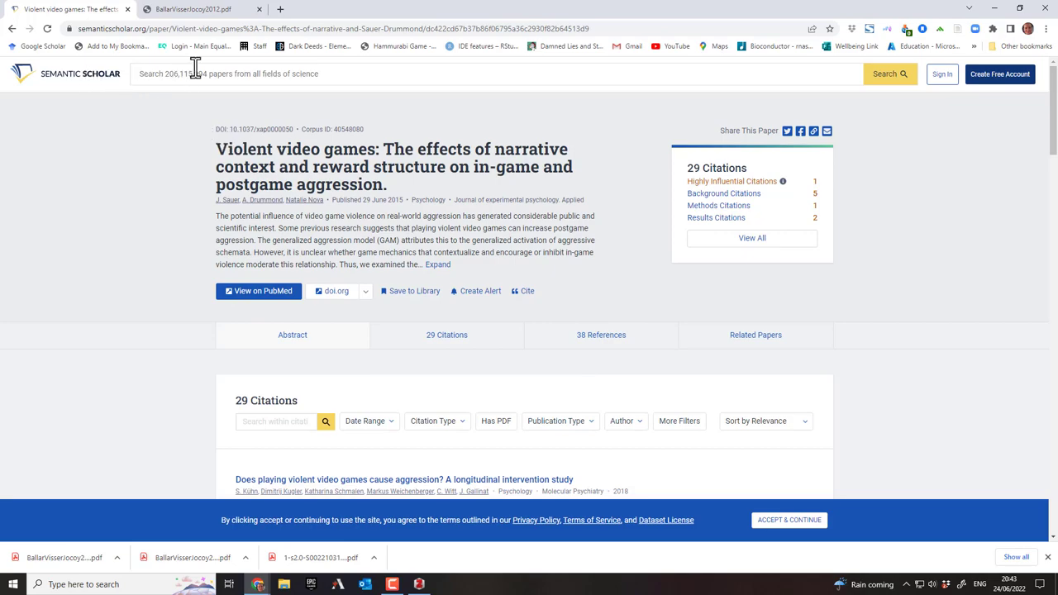
{"action": "left_click", "coordinate": [438, 264]}
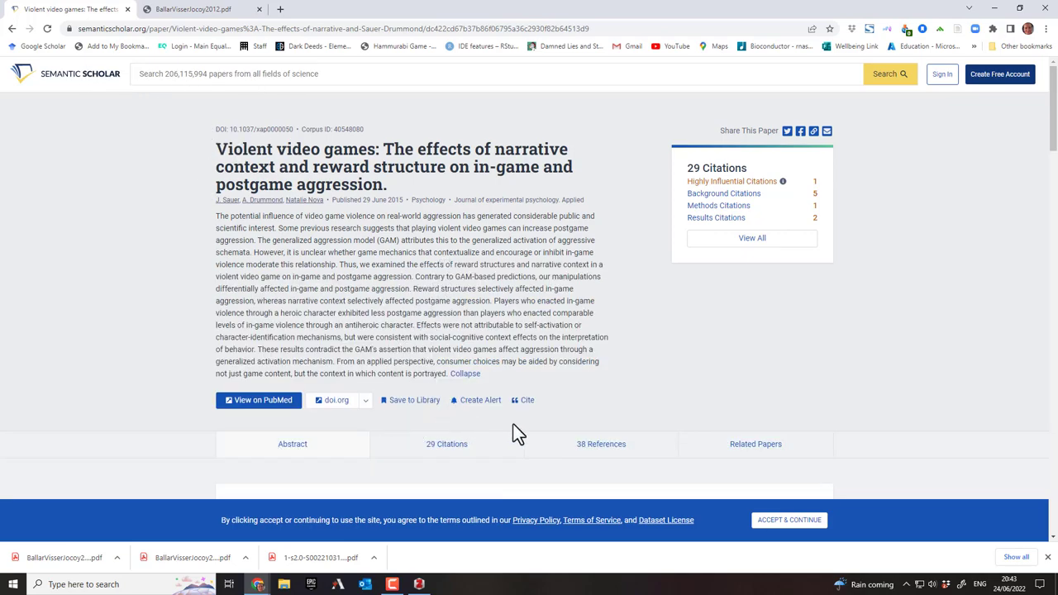
{"action": "scroll", "coordinate": [513, 425], "scroll_direction": "down", "scroll_amount": 2}
{"action": "scroll", "coordinate": [513, 424], "scroll_direction": "down", "scroll_amount": 6}
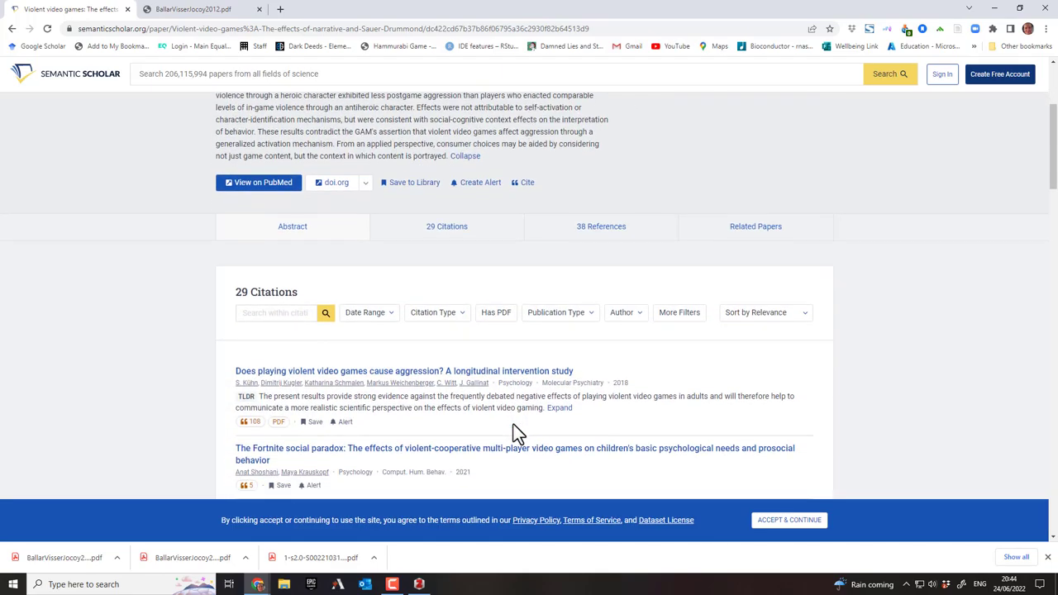
{"action": "scroll", "coordinate": [513, 423], "scroll_direction": "up", "scroll_amount": 7}
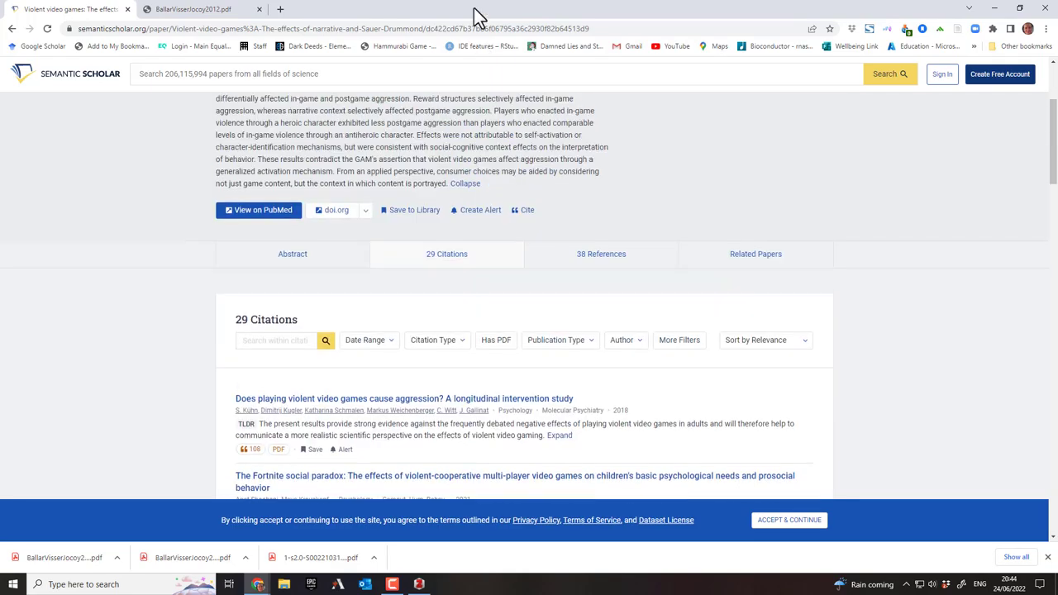
{"action": "left_click", "coordinate": [748, 341]}
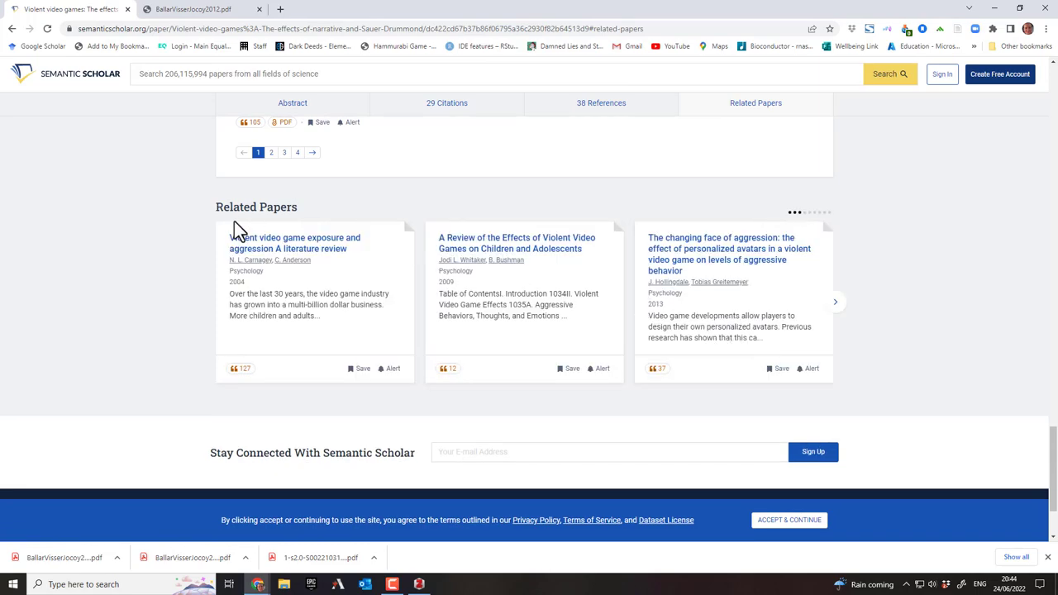
Return to Wikipedia's Violence and video games article and review its research sections back to Negative effects of video games.
{"action": "left_click", "coordinate": [13, 27]}
{"action": "scroll", "coordinate": [563, 284], "scroll_direction": "up", "scroll_amount": 20}
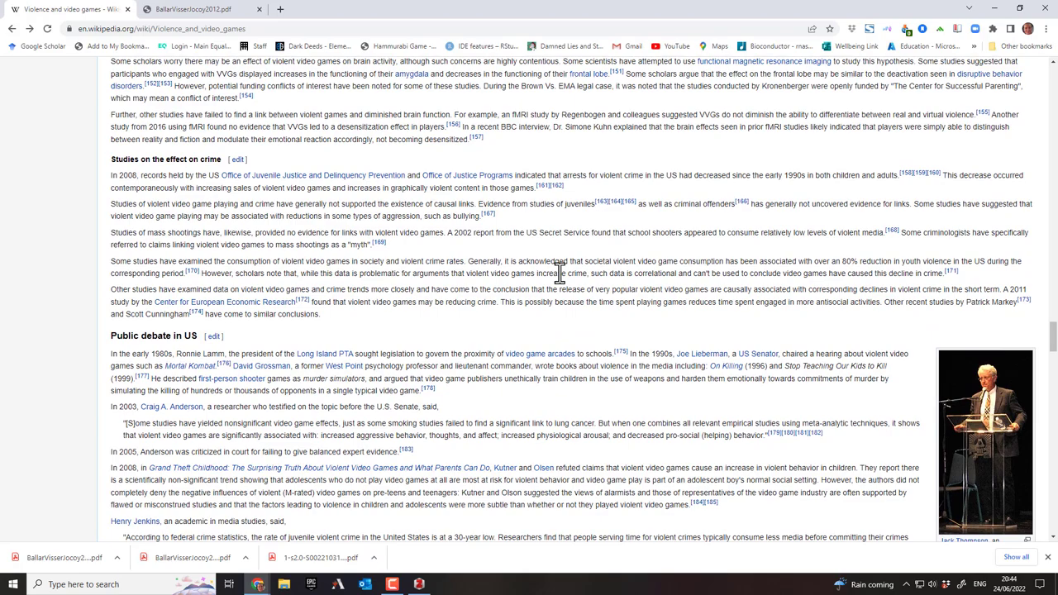
{"action": "scroll", "coordinate": [595, 273], "scroll_direction": "down", "scroll_amount": 5}
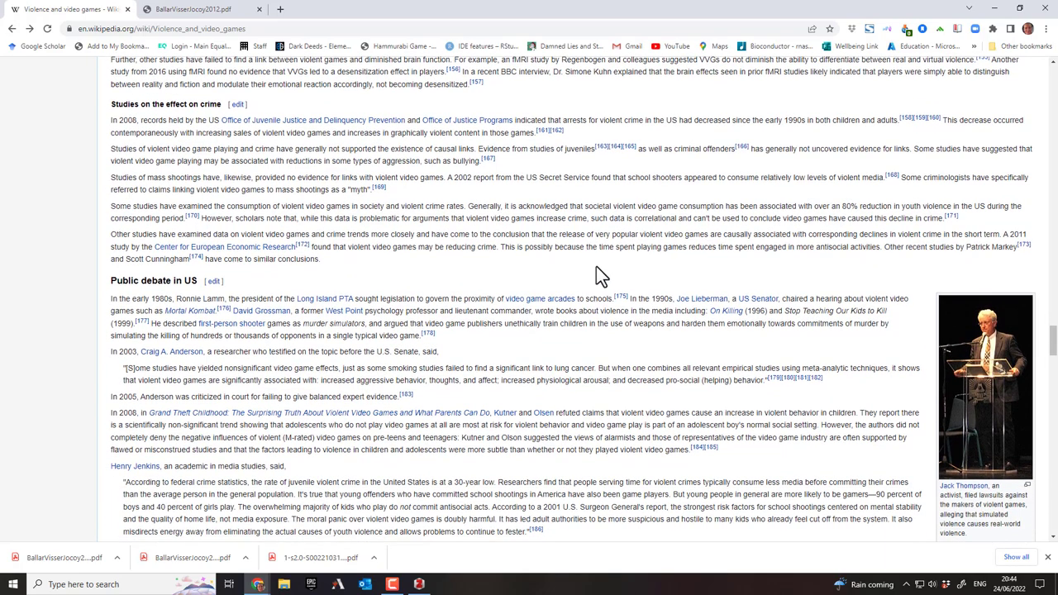
{"action": "scroll", "coordinate": [596, 266], "scroll_direction": "up", "scroll_amount": 15}
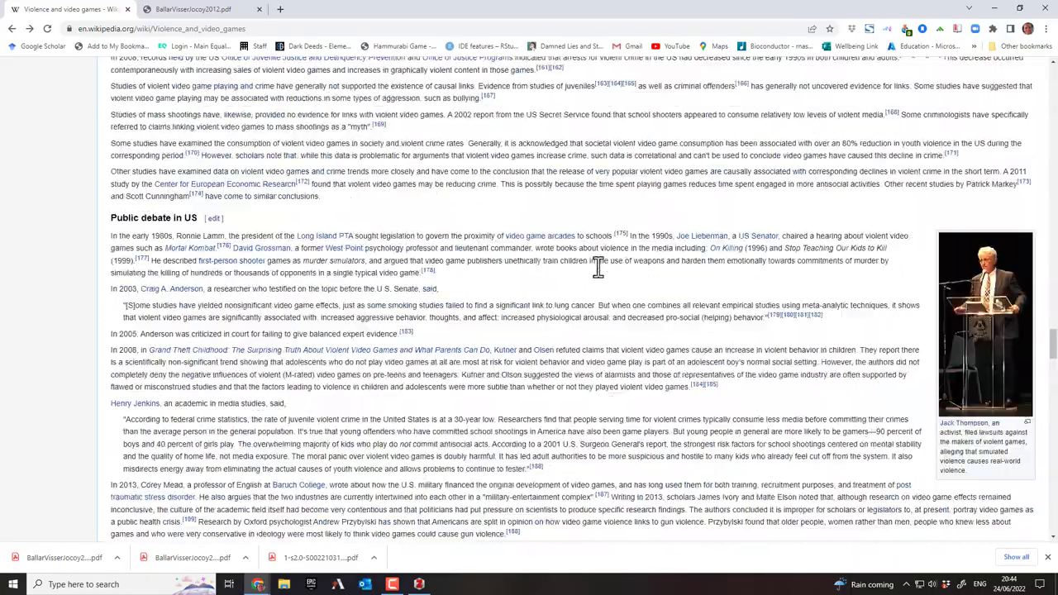
{"action": "scroll", "coordinate": [595, 266], "scroll_direction": "up", "scroll_amount": 10}
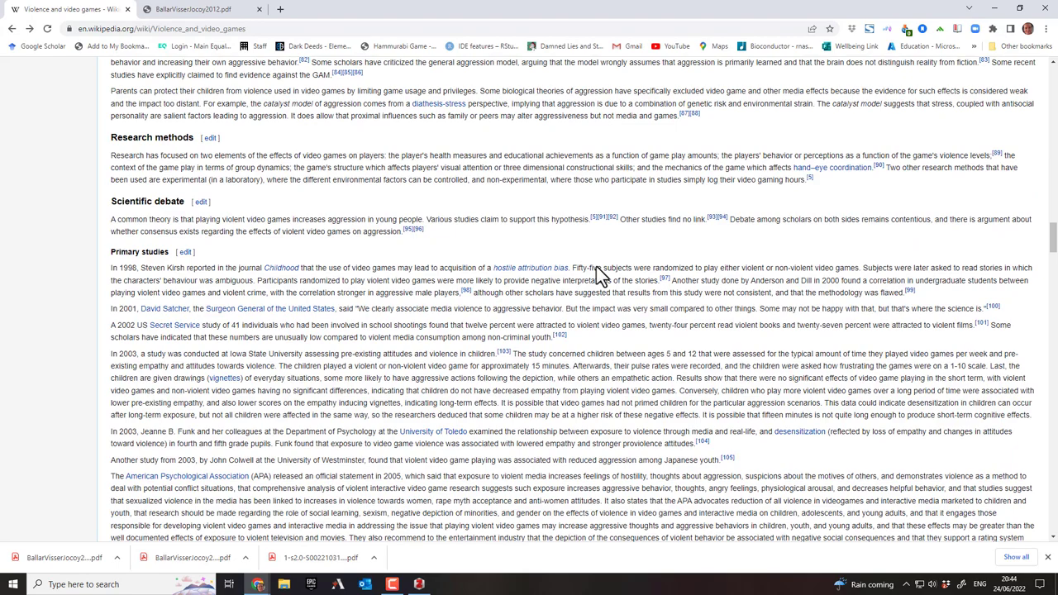
{"action": "scroll", "coordinate": [596, 266], "scroll_direction": "down", "scroll_amount": 1}
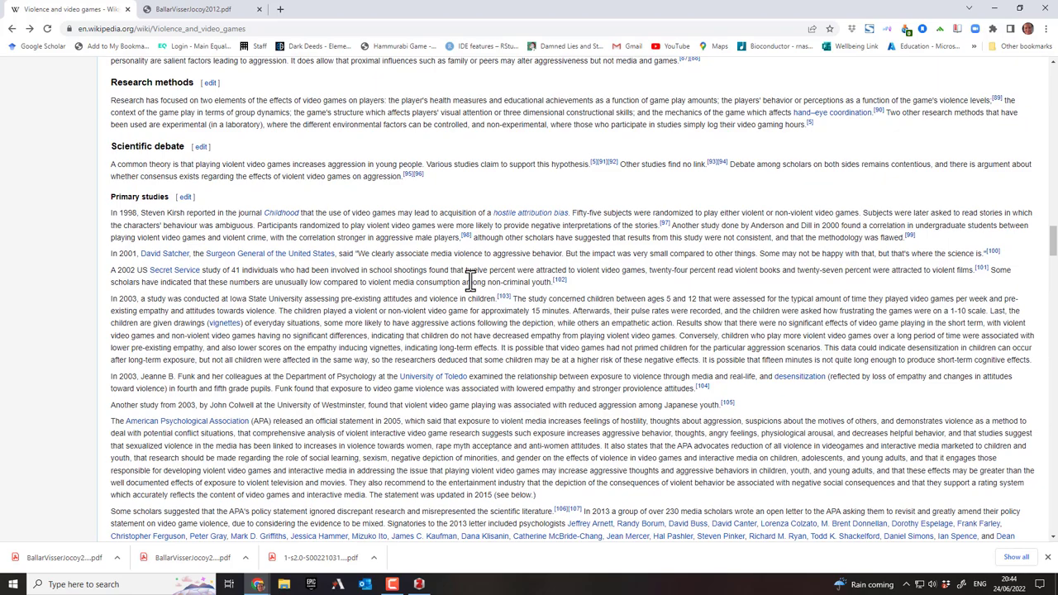
{"action": "scroll", "coordinate": [469, 280], "scroll_direction": "up", "scroll_amount": 3}
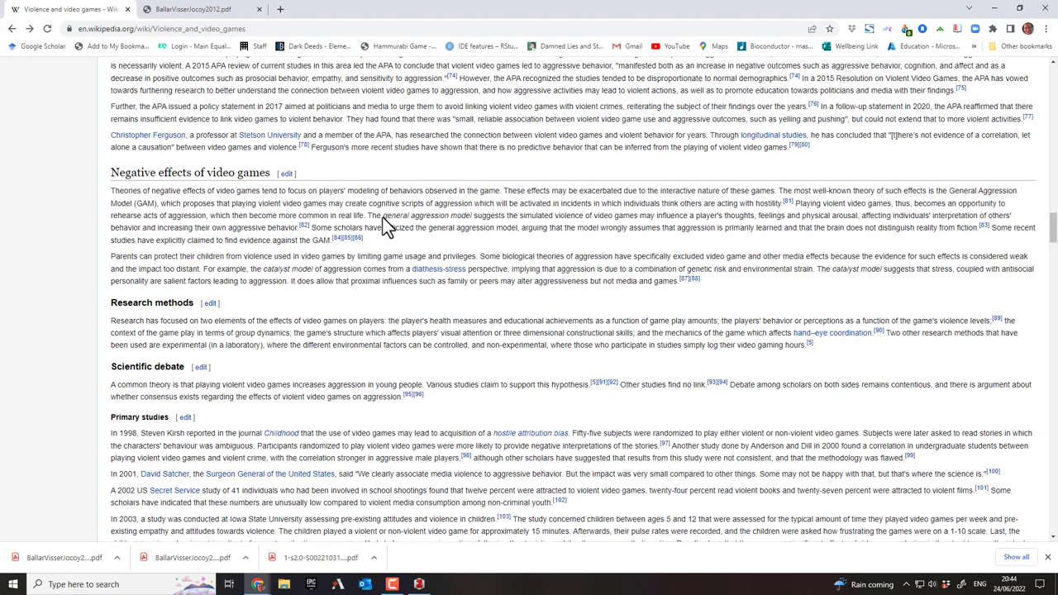
Copy the phrase "general aggression model" from the Negative effects of video games section and close the PDF page.
{"action": "left_click_drag", "start_coordinate": [384, 219], "coordinate": [475, 219]}
{"action": "key", "text": "ctrl+c"}
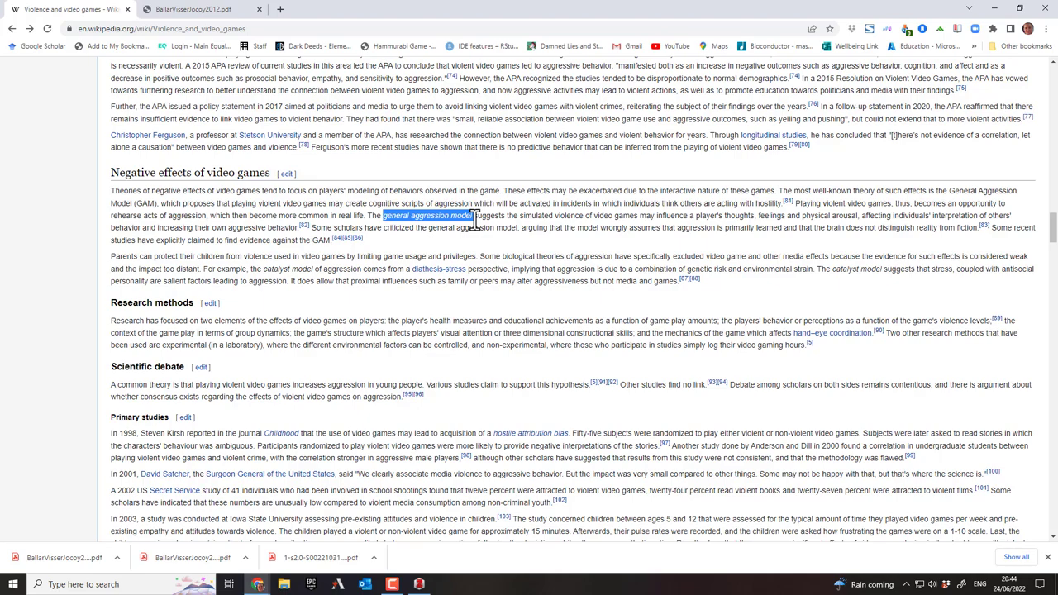
{"action": "left_click", "coordinate": [258, 10]}
Open PubMed on a new page and search it for the copied phrase "general aggression model".
{"action": "left_click", "coordinate": [149, 15]}
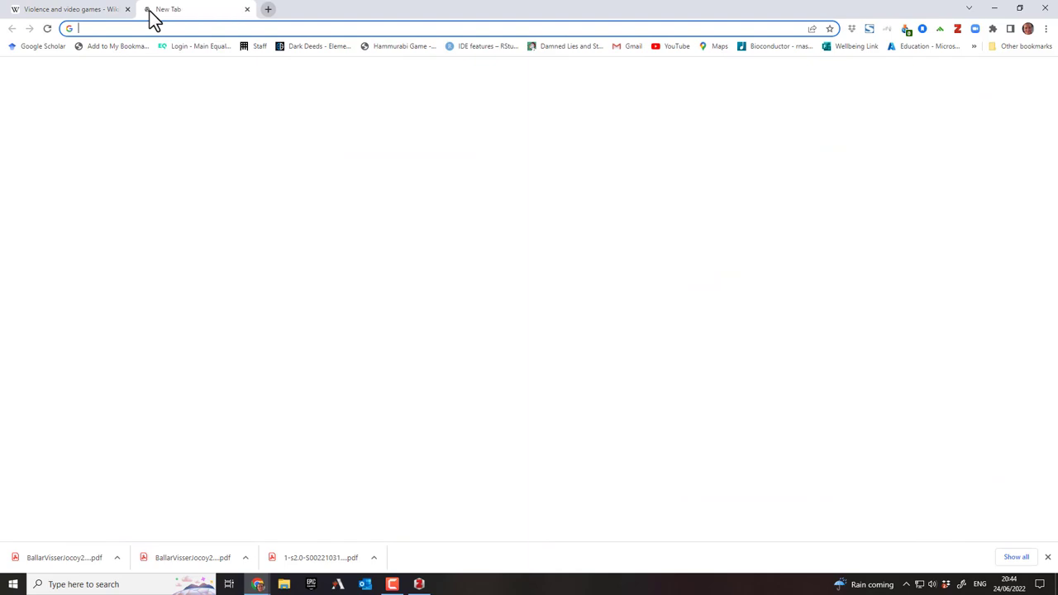
{"action": "type", "text": "pubmed"}
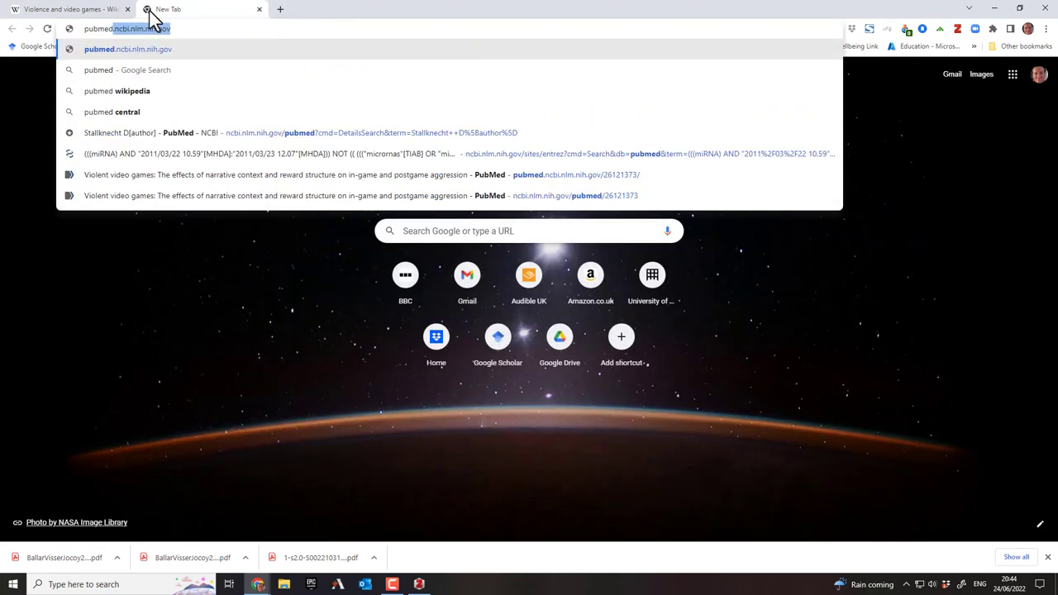
{"action": "key", "text": "Return"}
{"action": "left_click", "coordinate": [292, 213]}
{"action": "key", "text": "ctrl+v"}
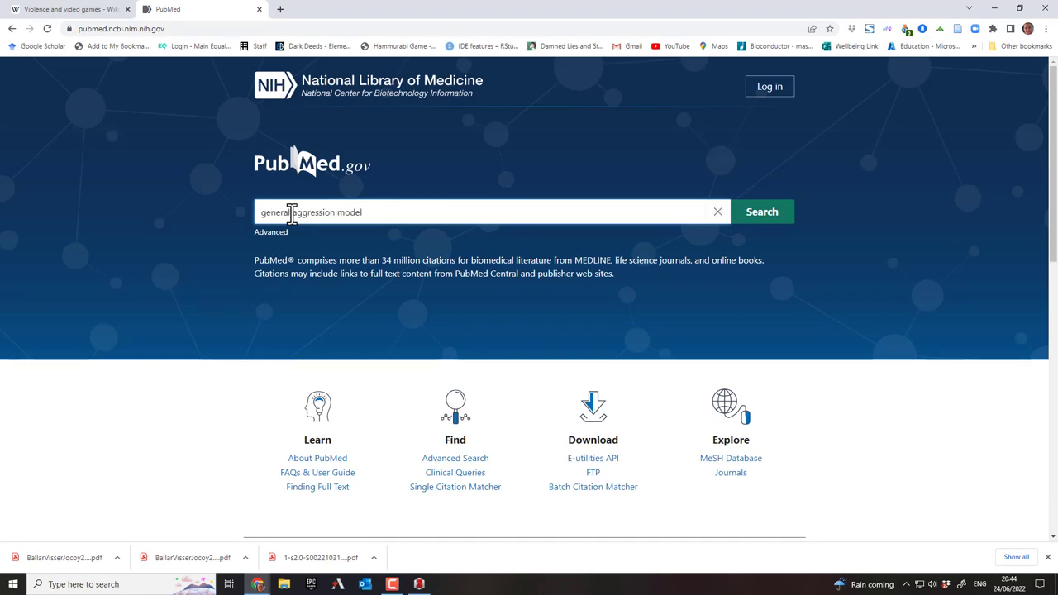
{"action": "left_click", "coordinate": [767, 221]}
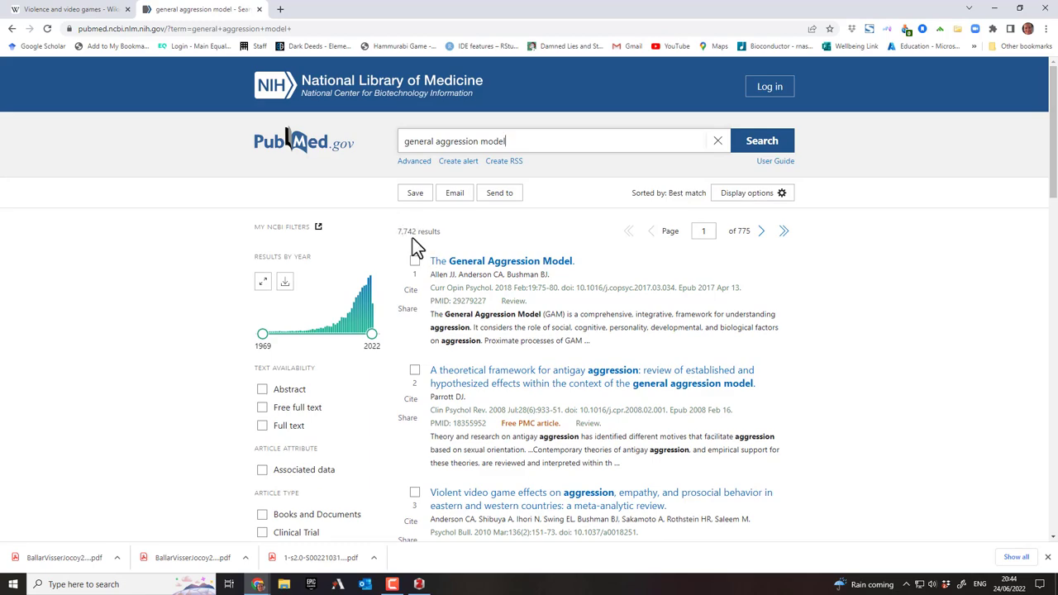
Open the PubMed result The General Aggression Model, follow its Elsevier full-text link, and save the article to Zotero's Video Game Violence collection.
{"action": "left_click", "coordinate": [519, 265]}
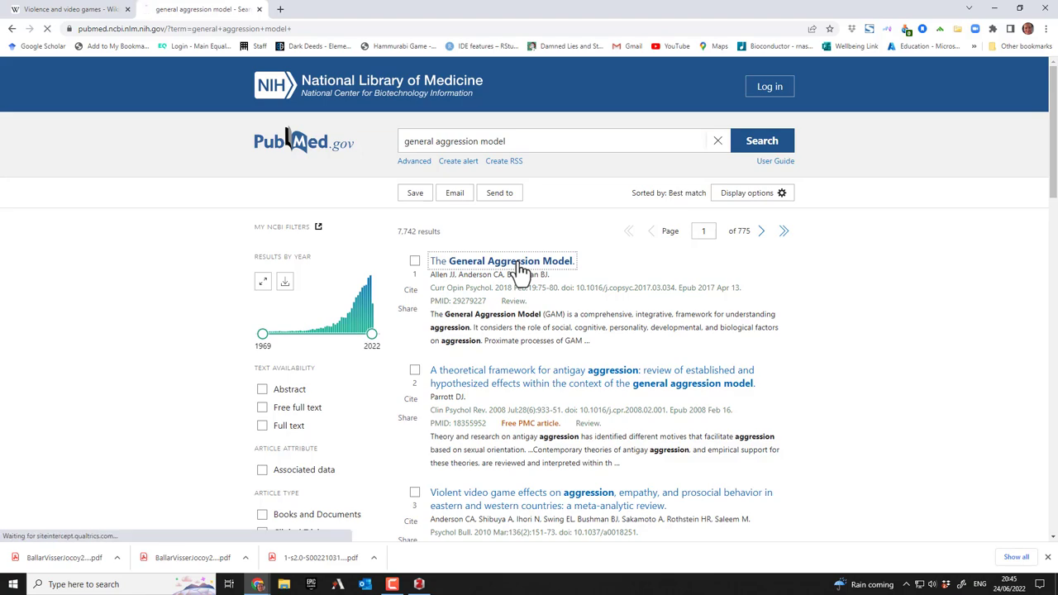
{"action": "left_click", "coordinate": [519, 263]}
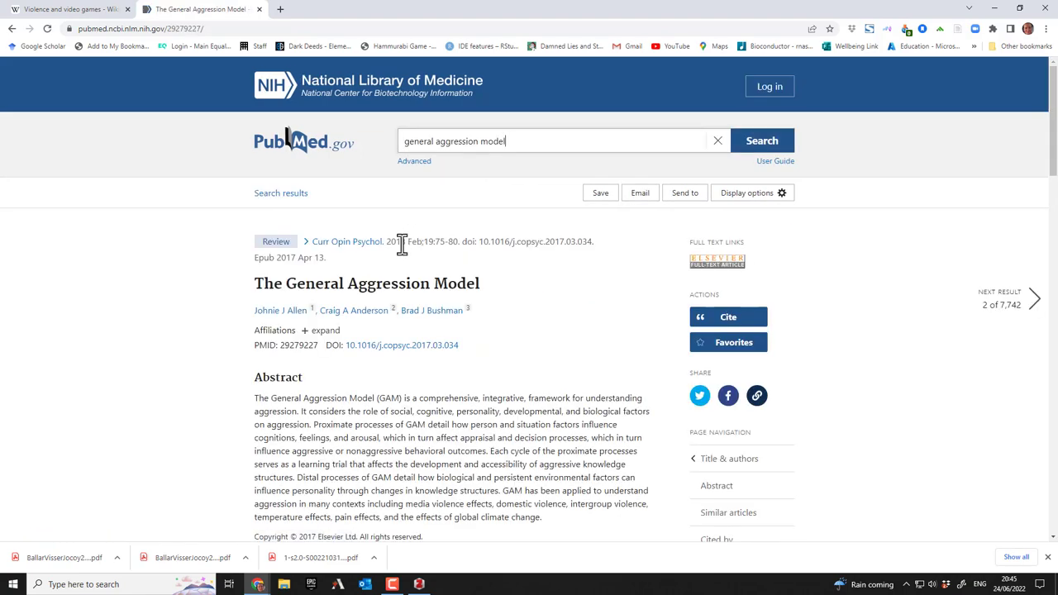
{"action": "left_click", "coordinate": [714, 273]}
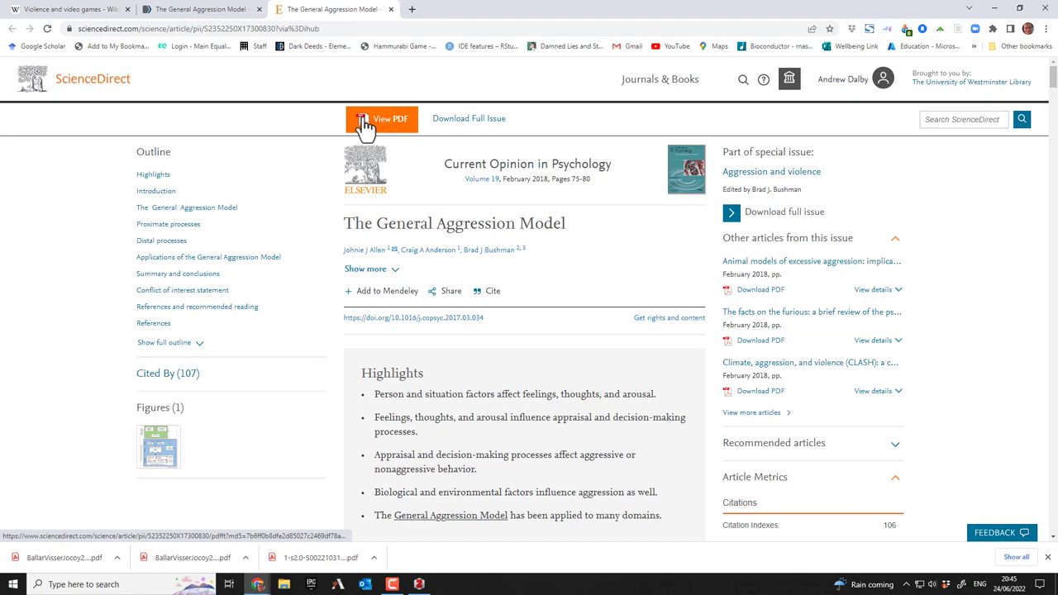
{"action": "left_click", "coordinate": [958, 30]}
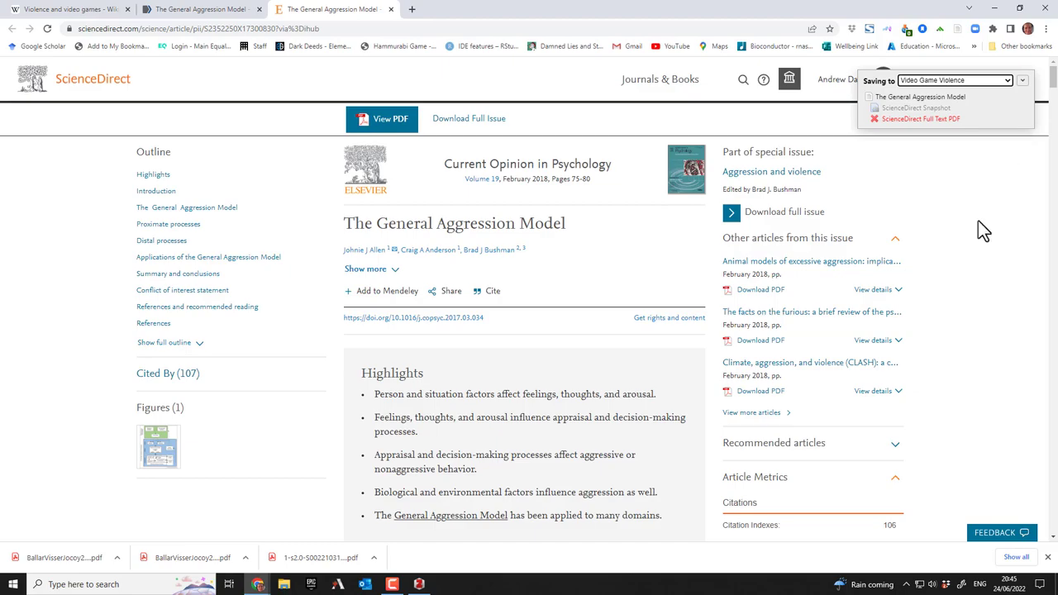
Open the ScienceDirect PDF of The General Aggression Model and download it.
{"action": "left_click", "coordinate": [383, 123]}
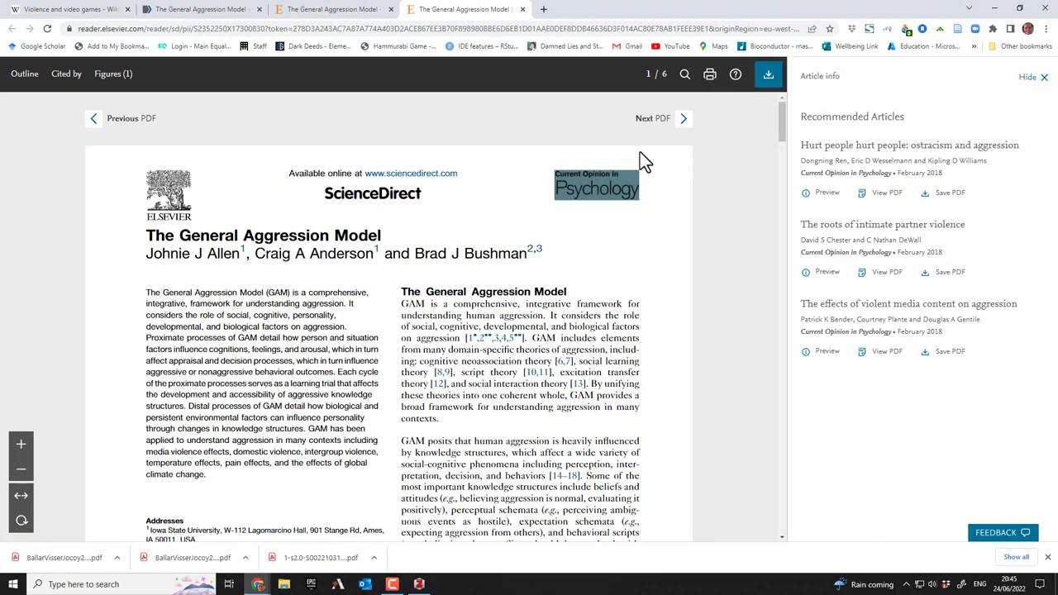
{"action": "scroll", "coordinate": [528, 240], "scroll_direction": "down", "scroll_amount": 3}
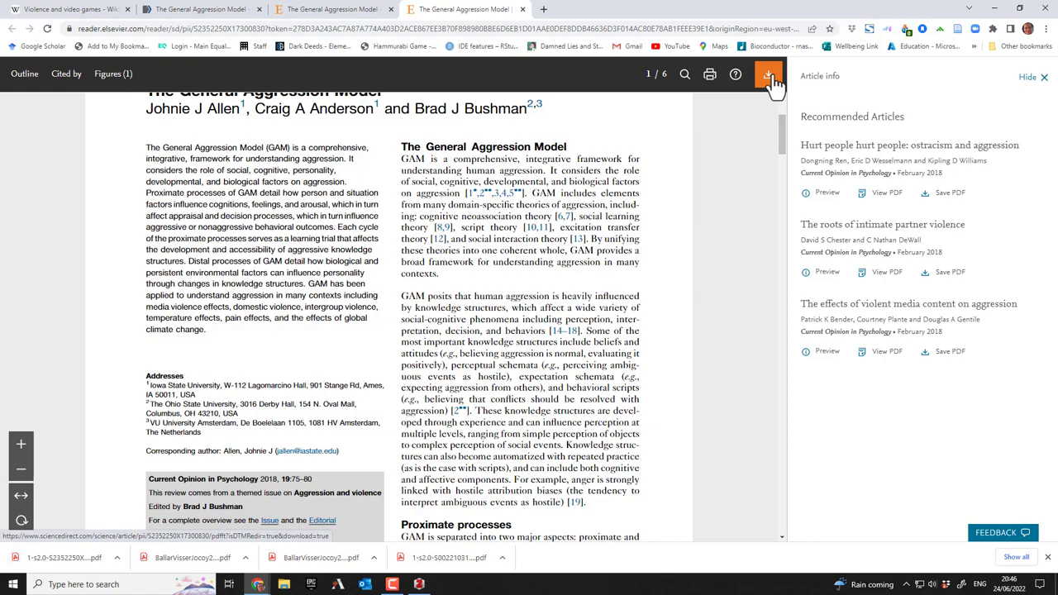
Return to Wikipedia's reference list, go to the ResearchGate page of Social Context and Video Game Play, and save it to Zotero's Video Game Violence collection.
{"action": "left_click", "coordinate": [66, 10]}
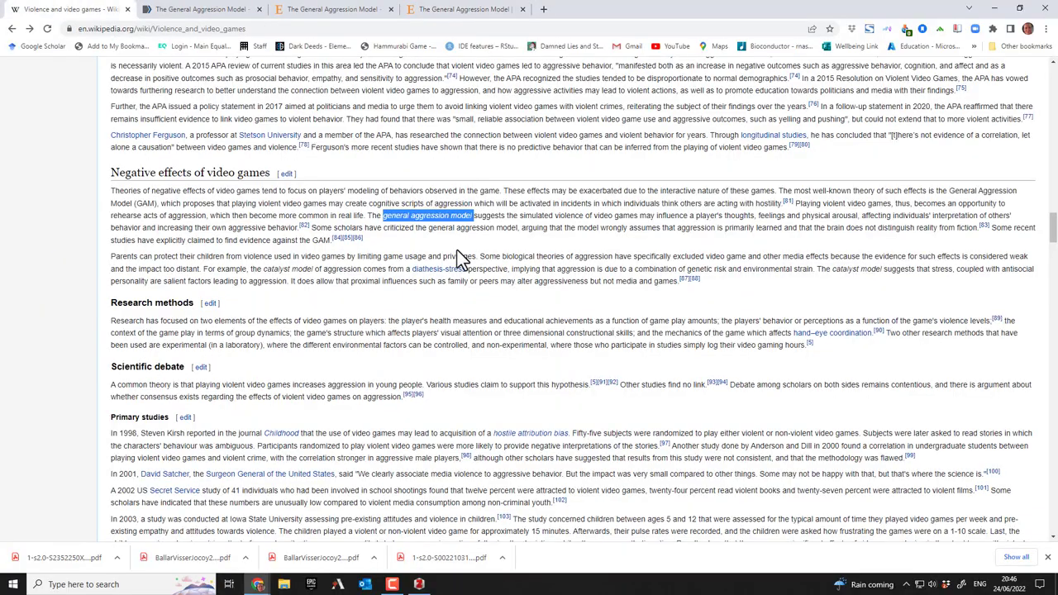
{"action": "scroll", "coordinate": [460, 247], "scroll_direction": "down", "scroll_amount": 10}
{"action": "scroll", "coordinate": [461, 245], "scroll_direction": "down", "scroll_amount": 15}
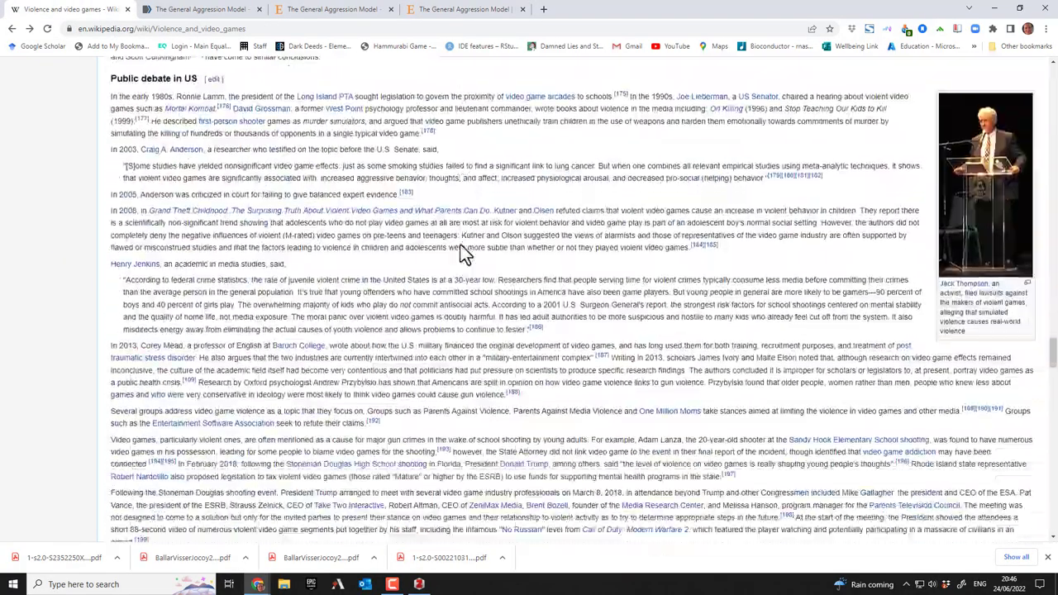
{"action": "scroll", "coordinate": [459, 248], "scroll_direction": "down", "scroll_amount": 4}
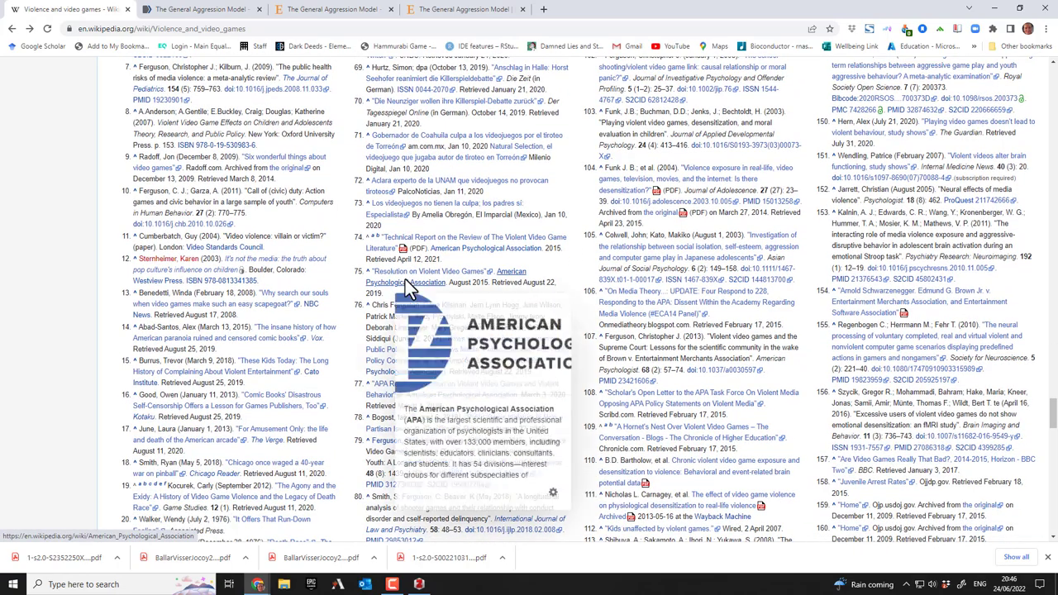
{"action": "scroll", "coordinate": [405, 279], "scroll_direction": "down", "scroll_amount": 4}
{"action": "scroll", "coordinate": [405, 280], "scroll_direction": "down", "scroll_amount": 2}
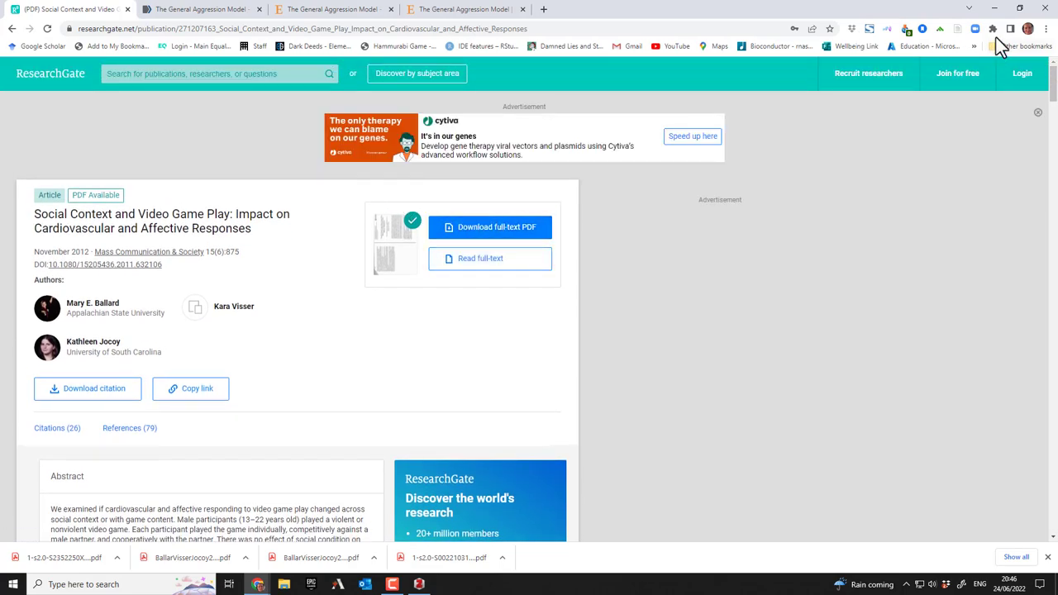
{"action": "left_click", "coordinate": [957, 30]}
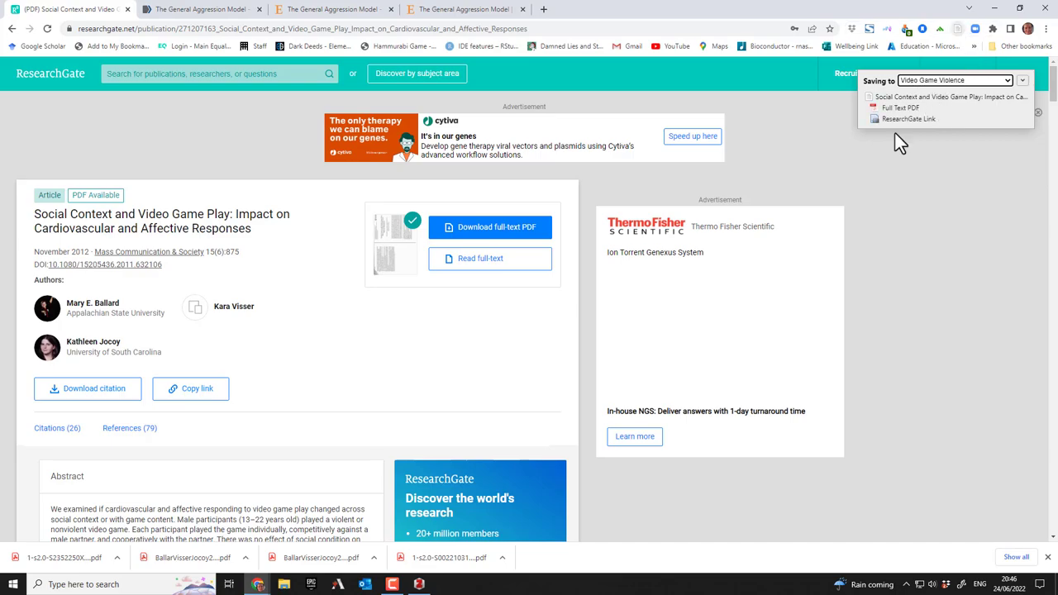
Switch to Zotero and check the metadata fields of the Social Context and Video Game Play entry in the Video Game Violence collection.
{"action": "left_click", "coordinate": [419, 584]}
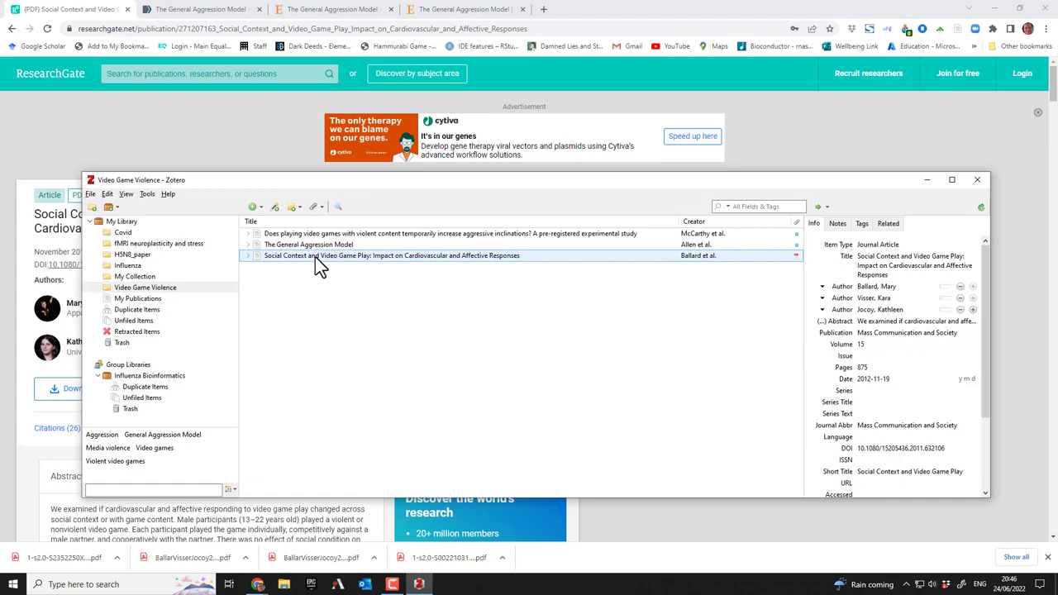
{"action": "left_click", "coordinate": [858, 266]}
{"action": "left_click", "coordinate": [880, 298]}
{"action": "key", "text": "Return"}
{"action": "left_click_drag", "start_coordinate": [339, 176], "coordinate": [321, 145]}
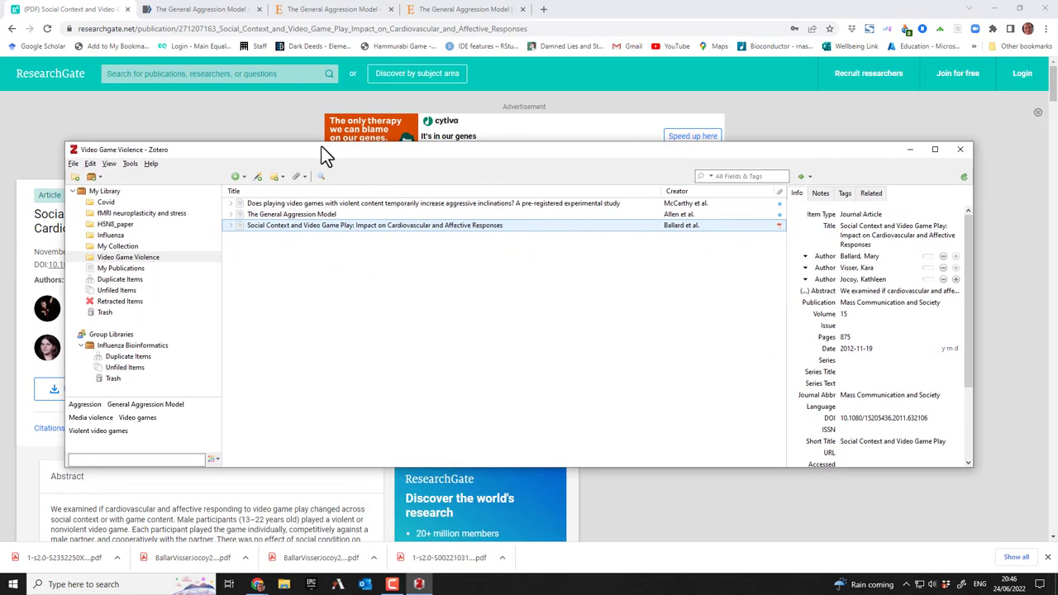
{"action": "left_click", "coordinate": [867, 281]}
{"action": "scroll", "coordinate": [872, 454], "scroll_direction": "down", "scroll_amount": 3}
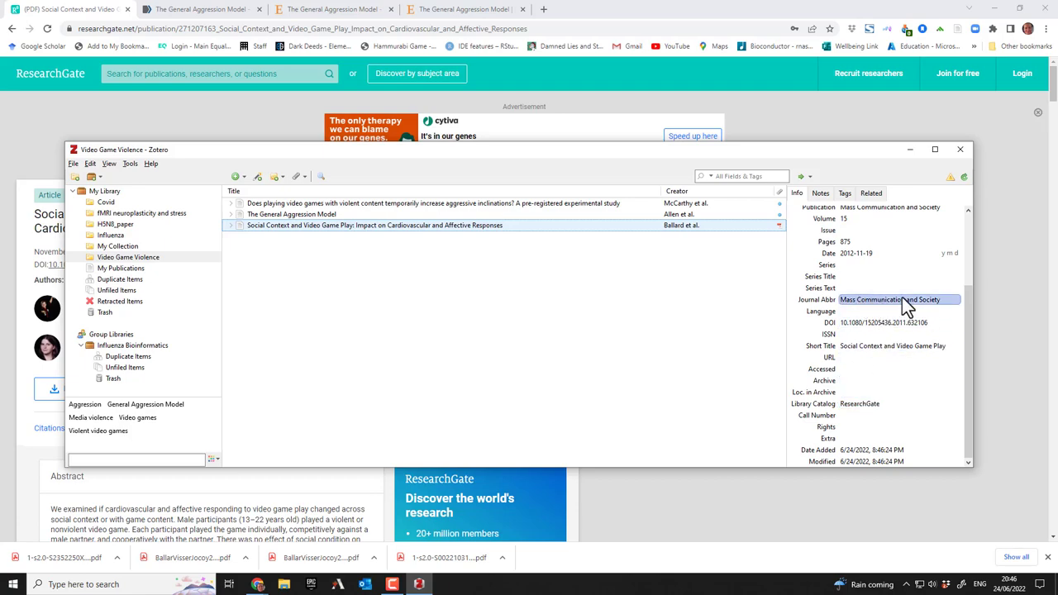
{"action": "scroll", "coordinate": [901, 297], "scroll_direction": "up", "scroll_amount": 2}
{"action": "scroll", "coordinate": [880, 331], "scroll_direction": "down", "scroll_amount": 2}
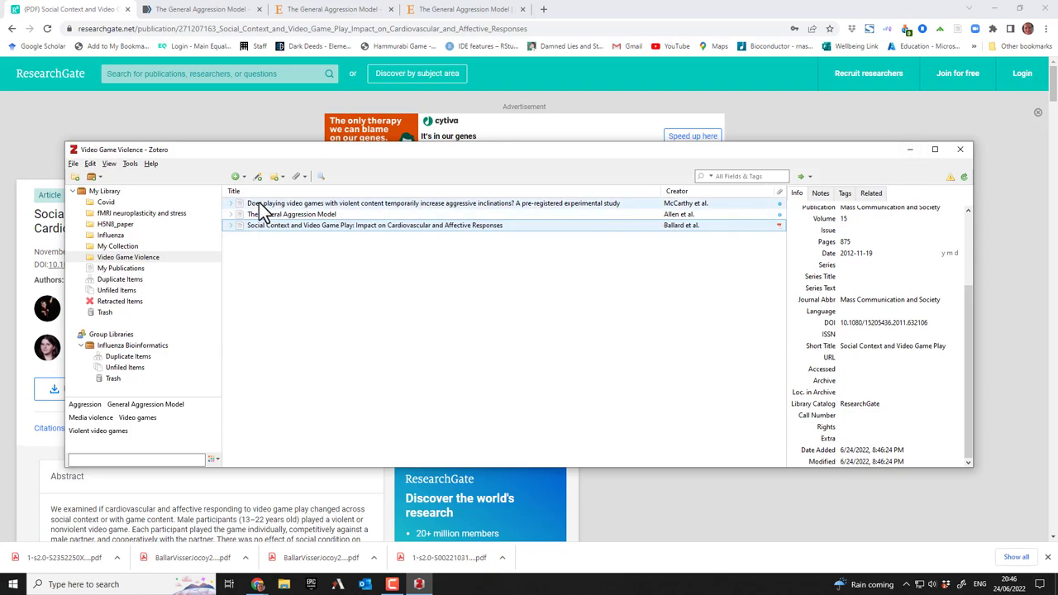
{"action": "left_click", "coordinate": [906, 151]}
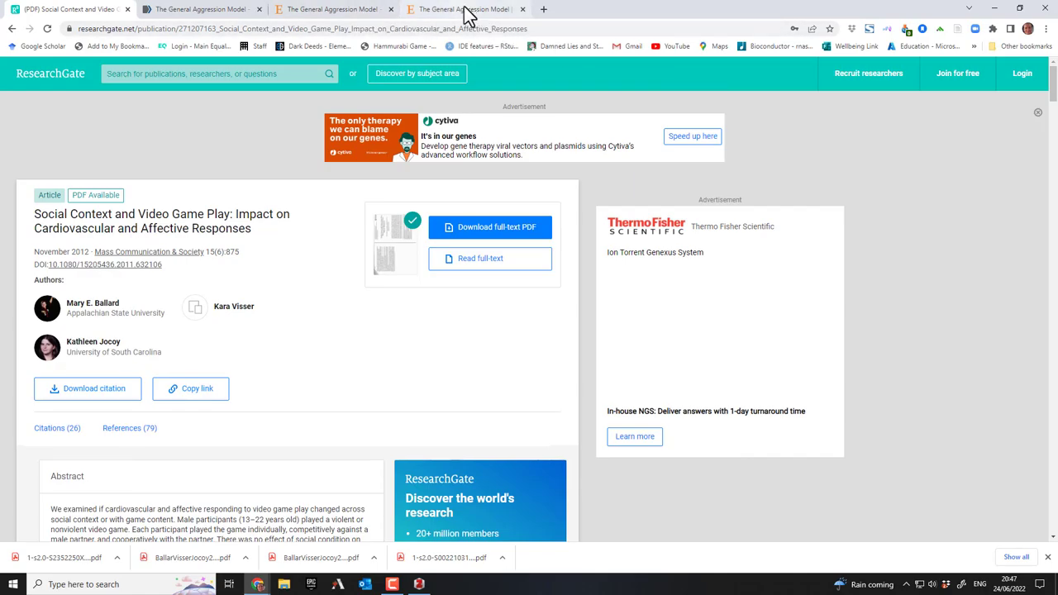
Look through the PDF of The General Aggression Model, including its Figure 1 diagram and the sections on stages two and three.
{"action": "left_click", "coordinate": [465, 11]}
{"action": "scroll", "coordinate": [571, 293], "scroll_direction": "up", "scroll_amount": 2}
{"action": "scroll", "coordinate": [475, 262], "scroll_direction": "down", "scroll_amount": 20}
{"action": "scroll", "coordinate": [474, 262], "scroll_direction": "up", "scroll_amount": 9}
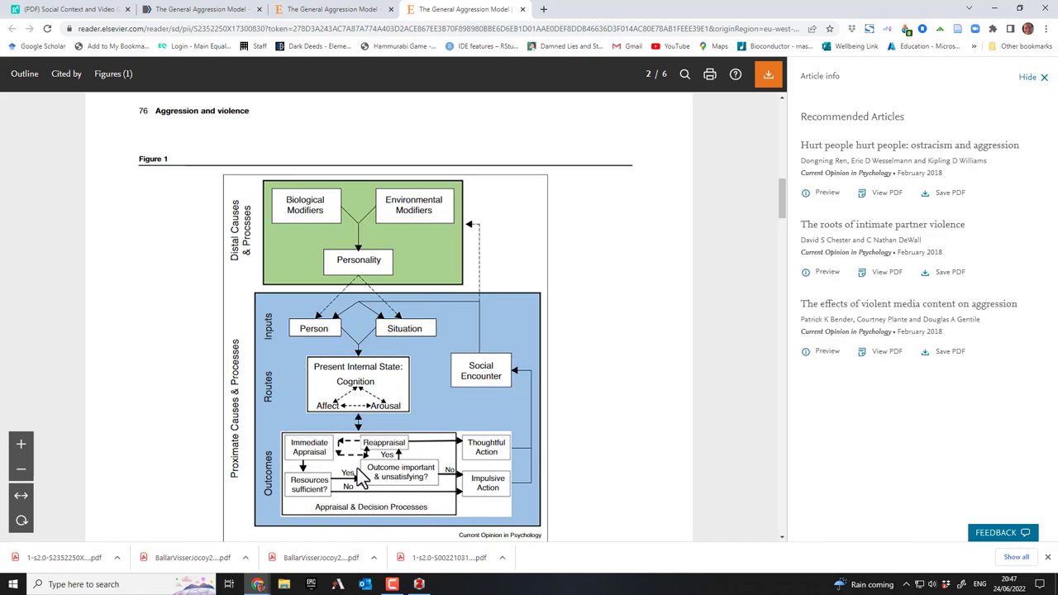
{"action": "left_click_drag", "start_coordinate": [781, 199], "coordinate": [761, 283]}
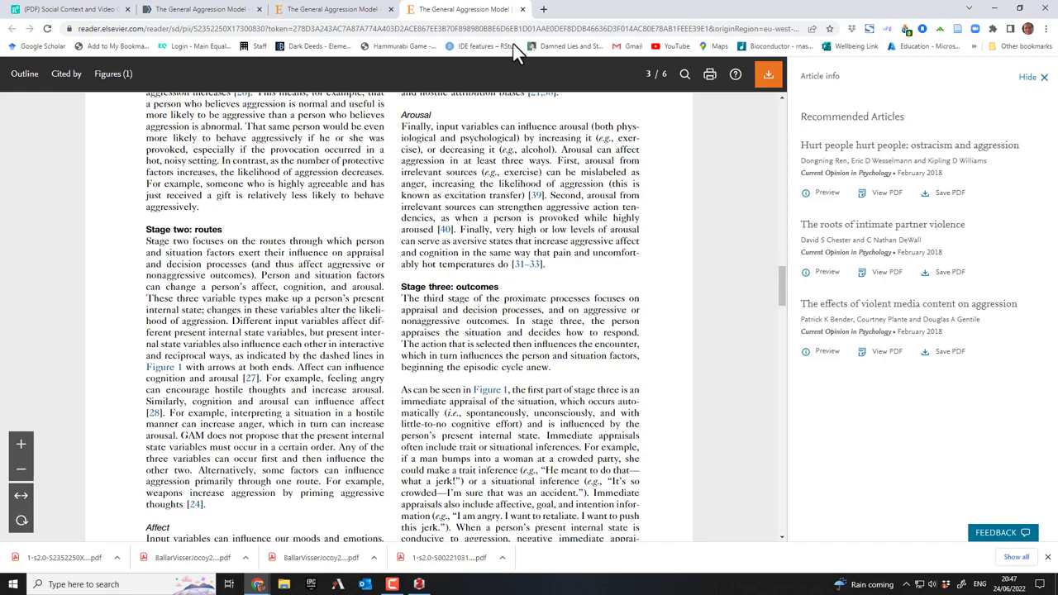
Close the General Aggression Model article, PDF and PubMed pages, and return to the study summaries above Meta-analyses in Wikipedia's Violence and video games article.
{"action": "left_click", "coordinate": [345, 10]}
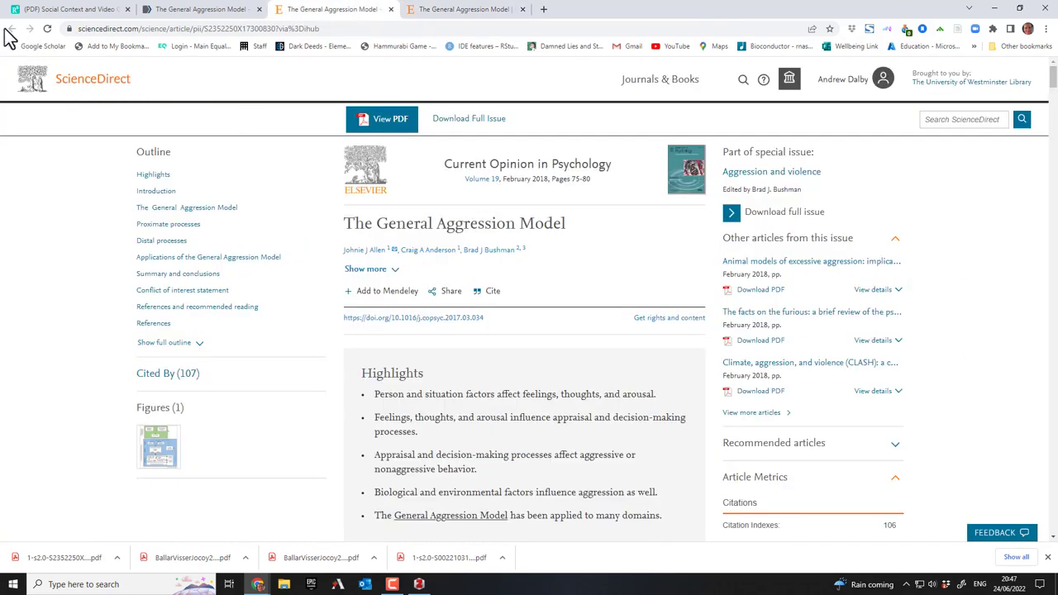
{"action": "left_click", "coordinate": [219, 10]}
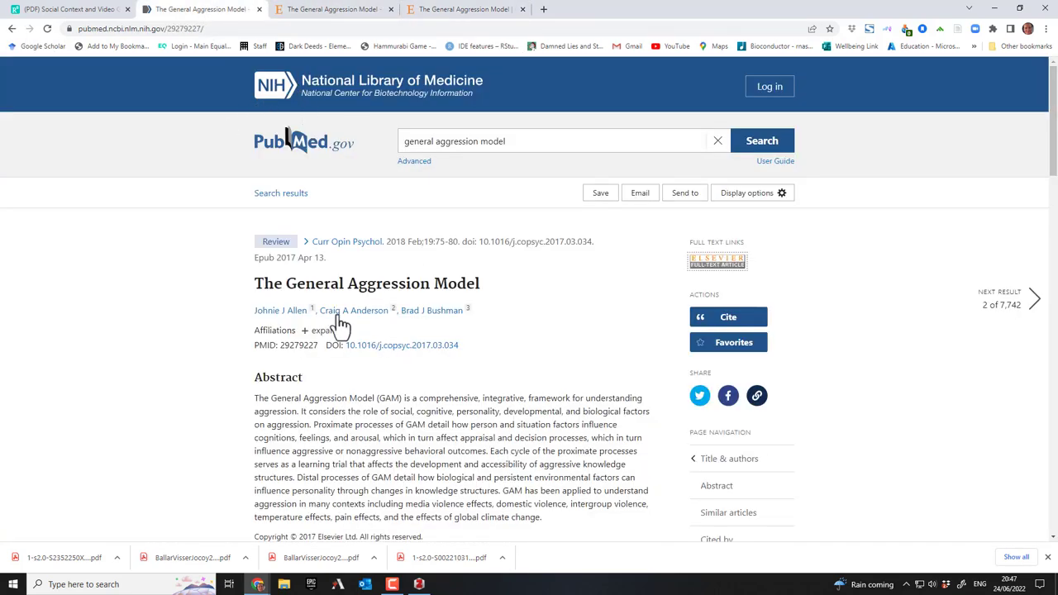
{"action": "left_click", "coordinate": [339, 10]}
{"action": "left_click", "coordinate": [390, 10]}
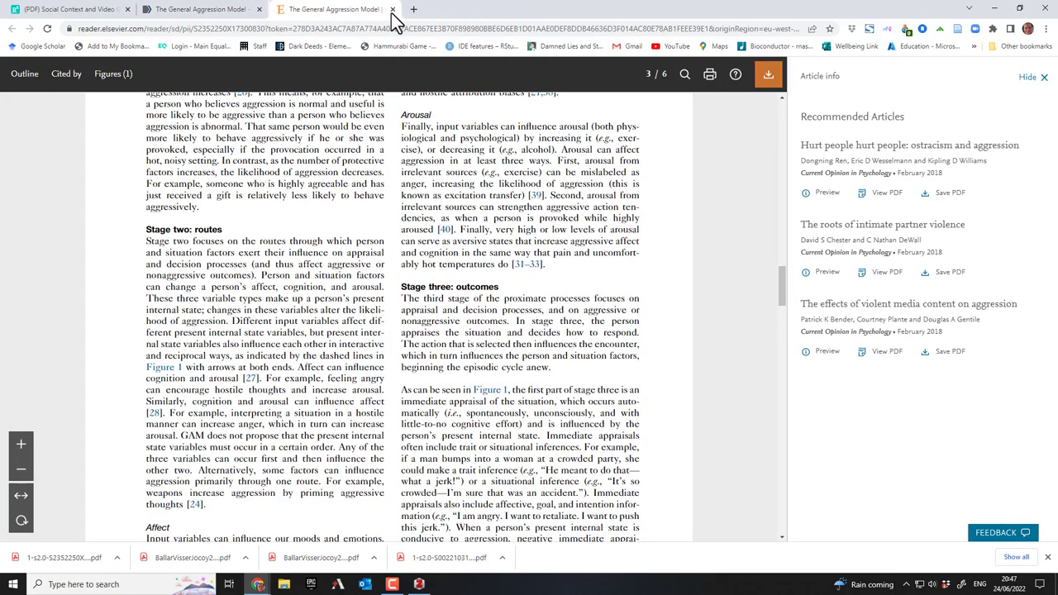
{"action": "left_click", "coordinate": [390, 9]}
{"action": "left_click", "coordinate": [259, 9]}
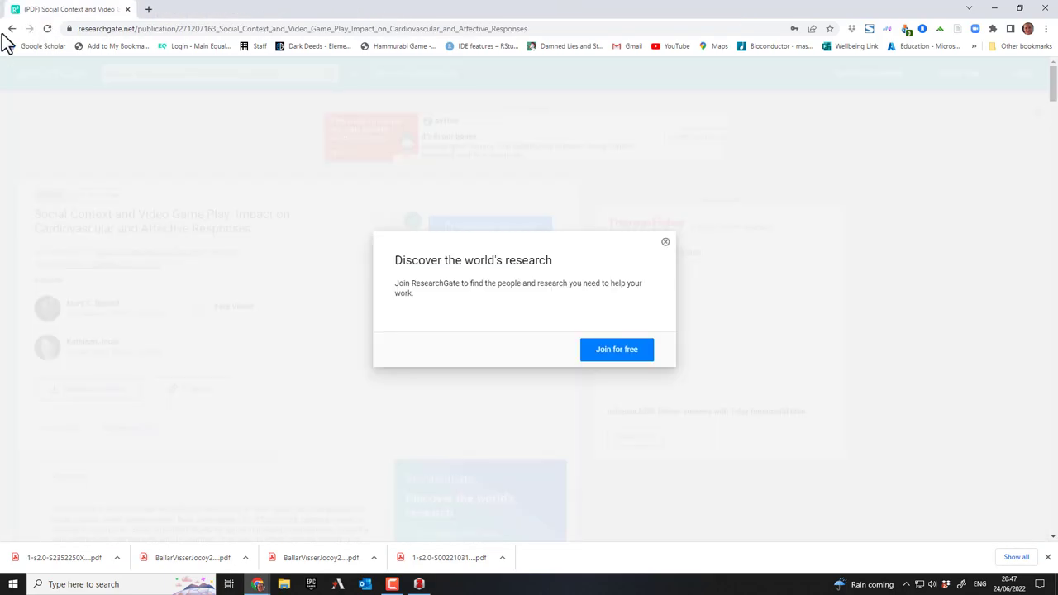
{"action": "left_click", "coordinate": [11, 28]}
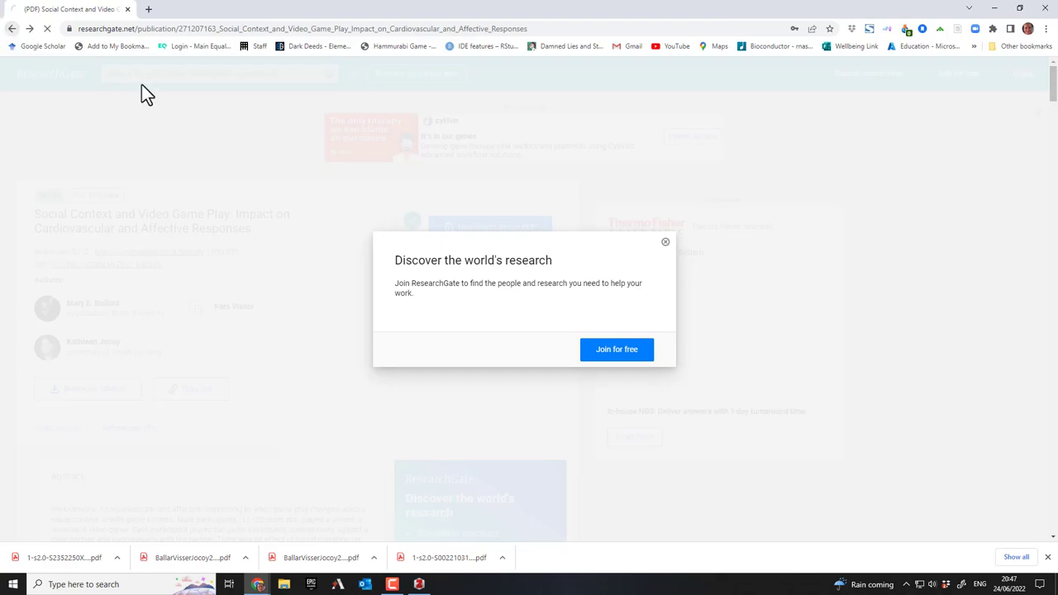
{"action": "scroll", "coordinate": [499, 335], "scroll_direction": "up", "scroll_amount": 15}
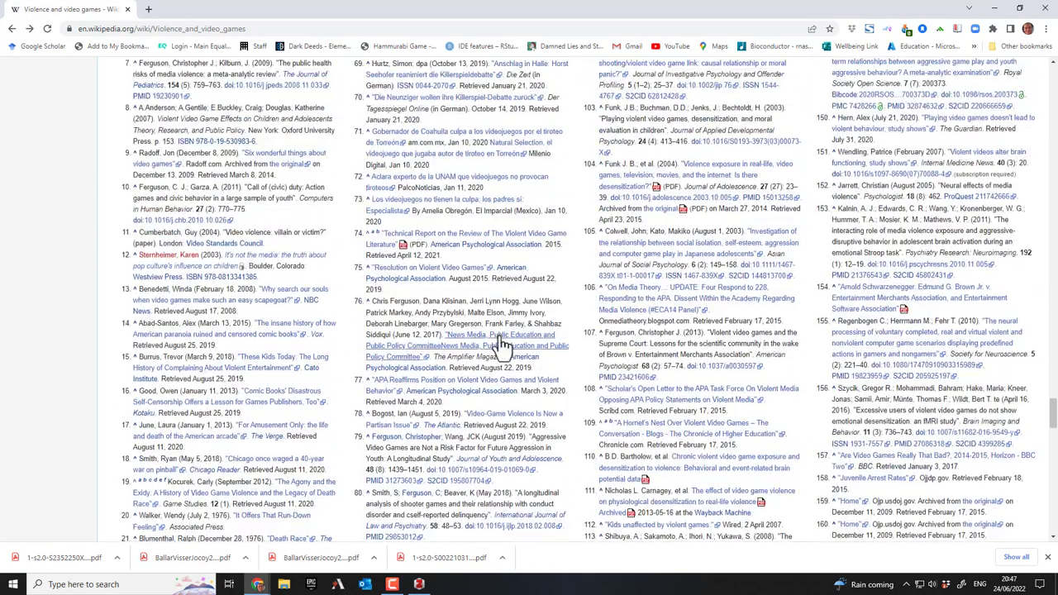
{"action": "scroll", "coordinate": [501, 334], "scroll_direction": "up", "scroll_amount": 5}
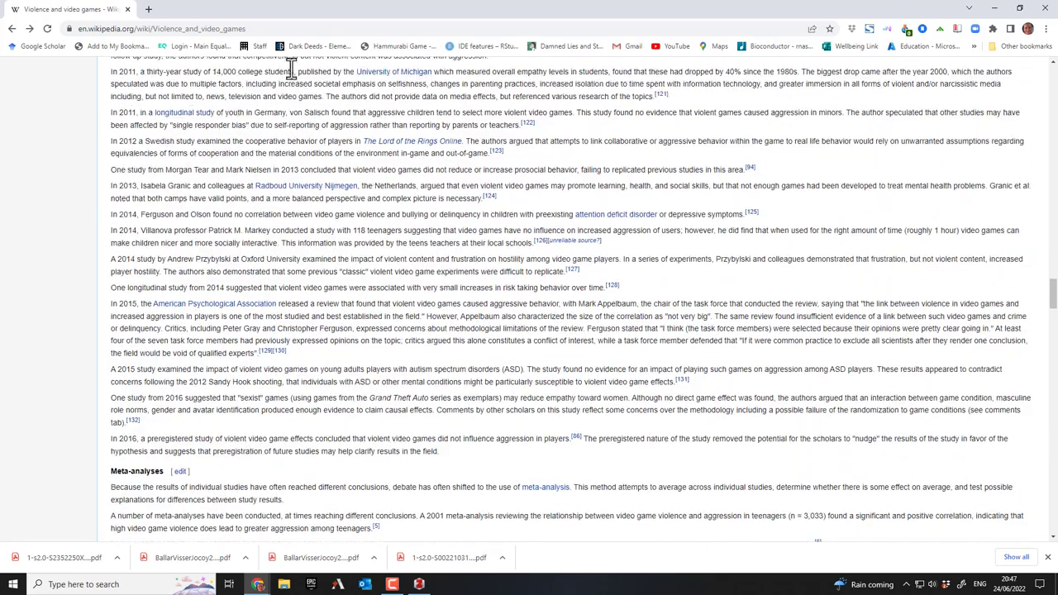
Open PubMed on a new page, search for "general aggression model", and refine the search to "general aggression model video game".
{"action": "left_click", "coordinate": [148, 9]}
{"action": "type", "text": "pubmed.ncbi.nlm.nih.gov"}
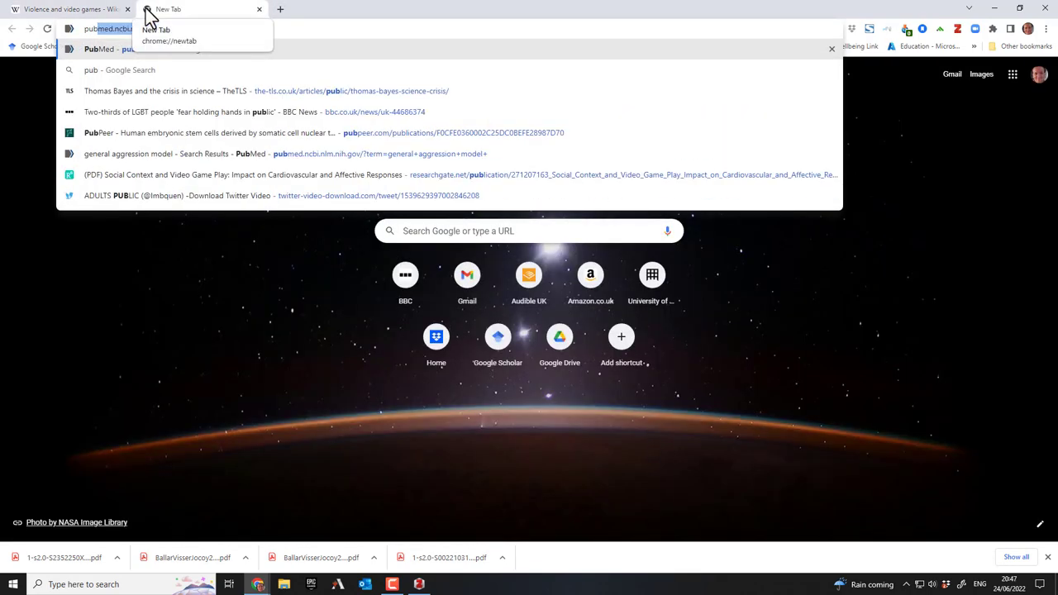
{"action": "key", "text": "Return"}
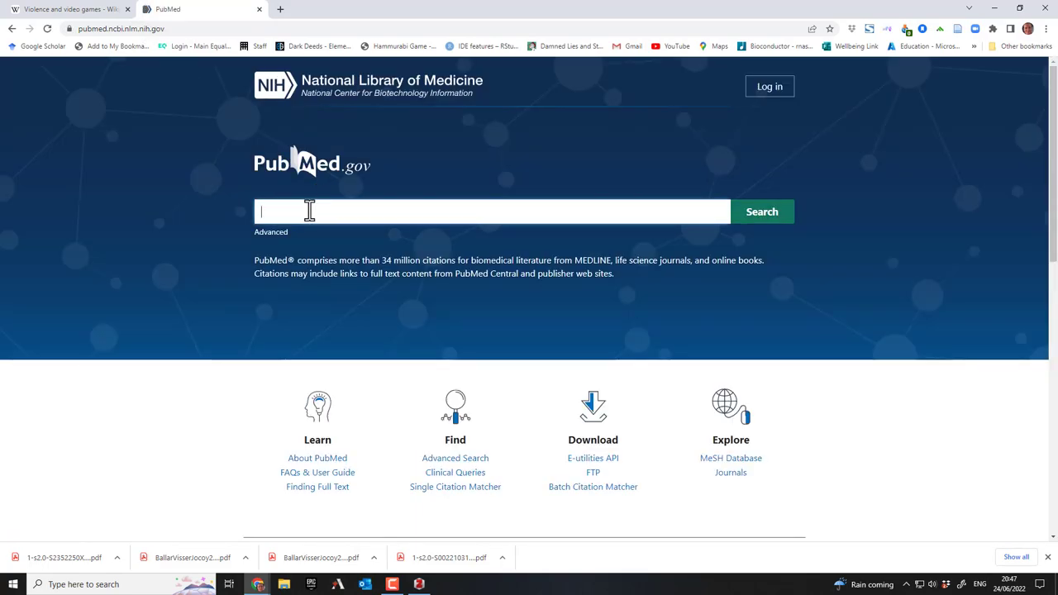
{"action": "type", "text": "general aggression model"}
{"action": "key", "text": "Return"}
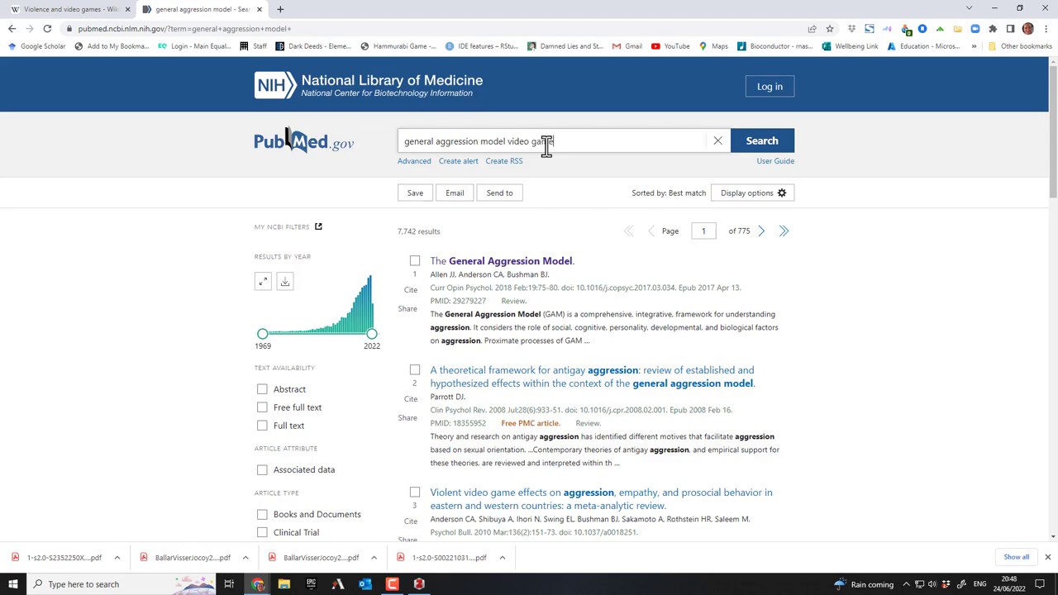
{"action": "key", "text": "Return"}
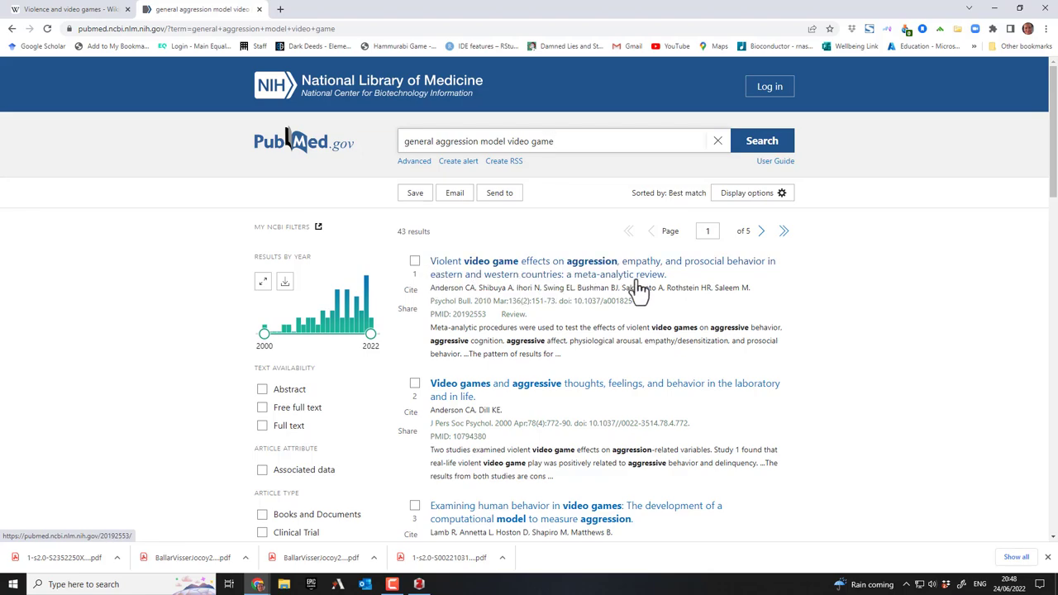
Open the first result, Violent video game effects on aggression, and check its full-text access through the APA link.
{"action": "left_click", "coordinate": [545, 274]}
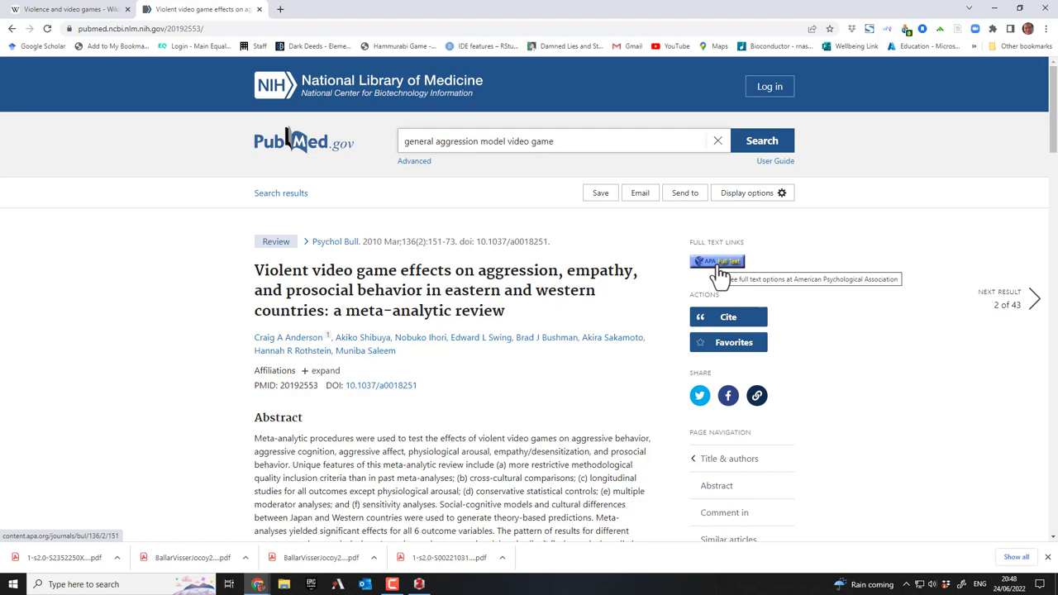
{"action": "left_click", "coordinate": [718, 263]}
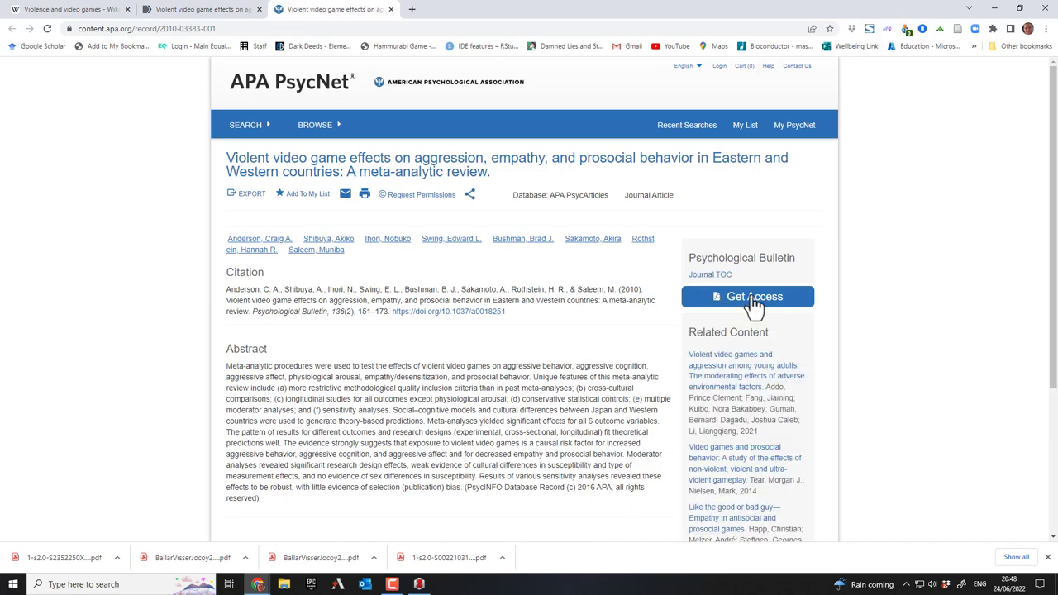
{"action": "left_click", "coordinate": [752, 299]}
{"action": "left_click", "coordinate": [682, 87]}
Return to the PubMed results for "general aggression model video game" and look over the listed papers.
{"action": "left_click", "coordinate": [189, 15]}
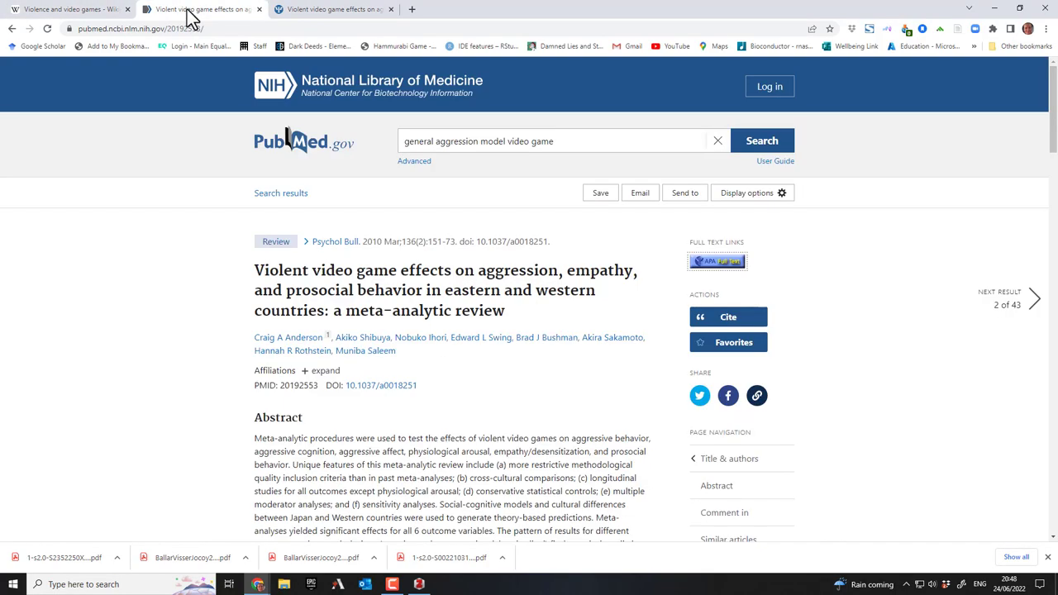
{"action": "left_click", "coordinate": [27, 11]}
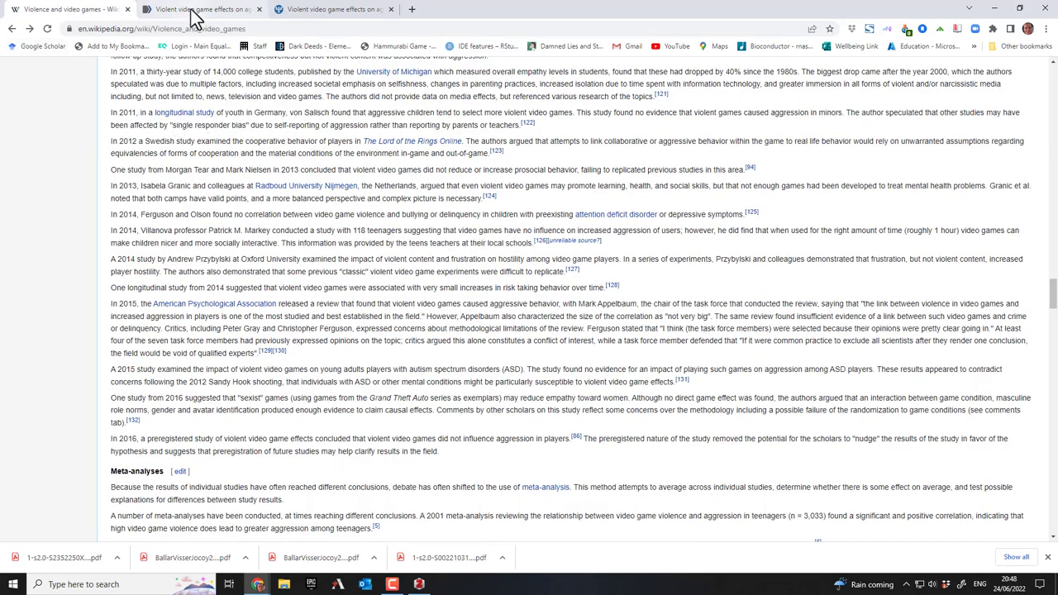
{"action": "left_click", "coordinate": [192, 10]}
{"action": "left_click", "coordinate": [12, 29]}
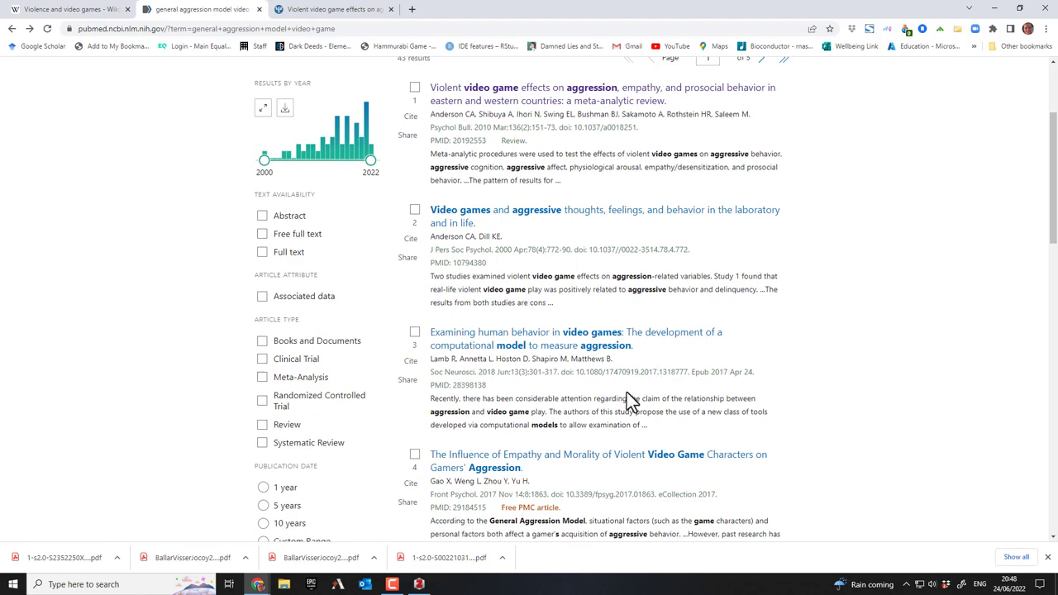
{"action": "scroll", "coordinate": [627, 392], "scroll_direction": "up", "scroll_amount": 3}
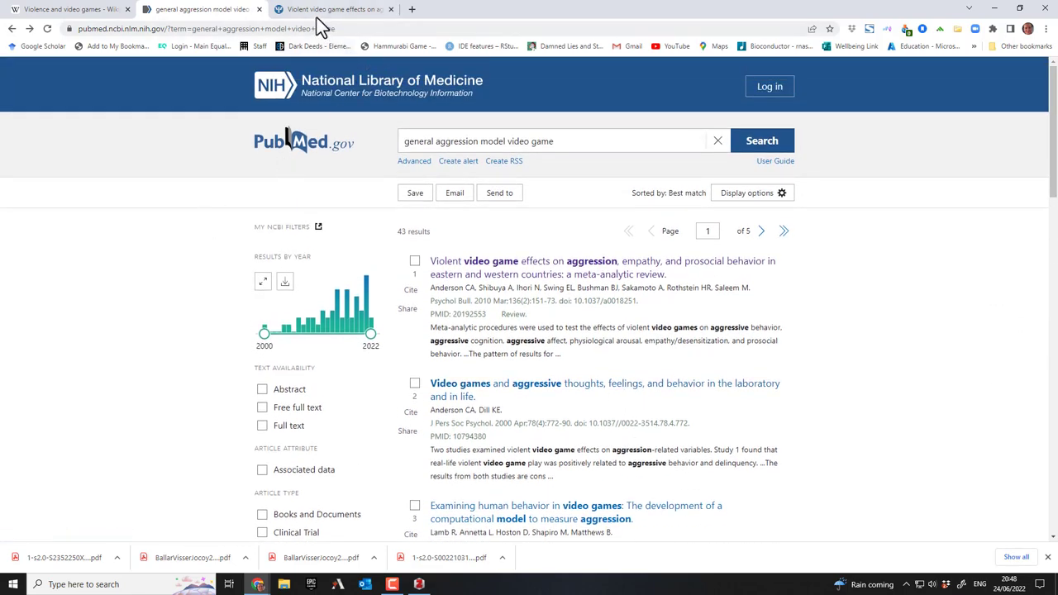
Copy the title of the Violent video game effects meta-analysis from its APA page and open scholar.google.com on a new page.
{"action": "left_click", "coordinate": [330, 11]}
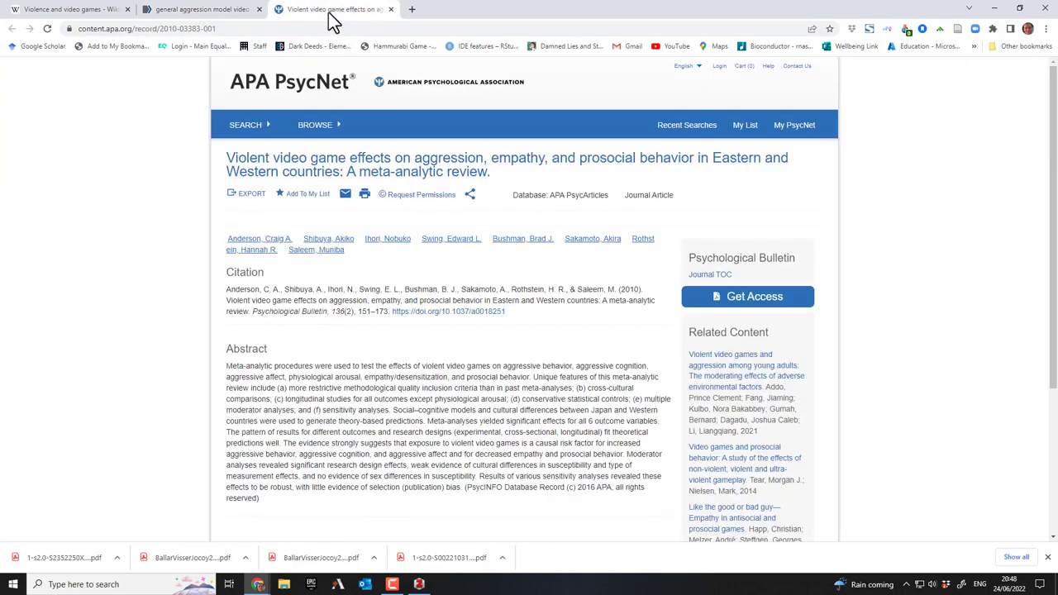
{"action": "left_click_drag", "start_coordinate": [500, 177], "coordinate": [224, 163]}
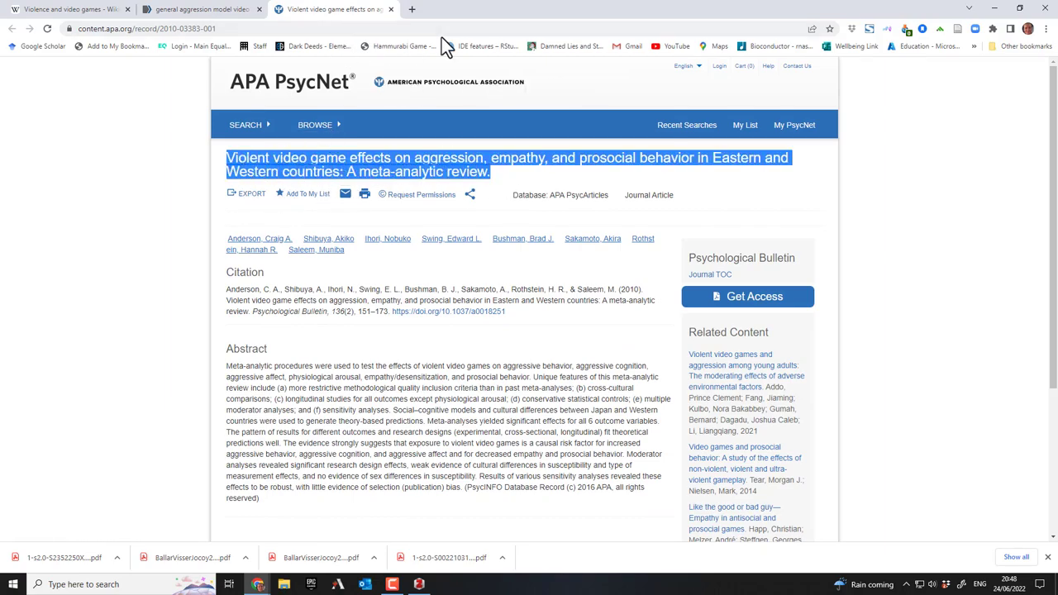
{"action": "left_click", "coordinate": [412, 9]}
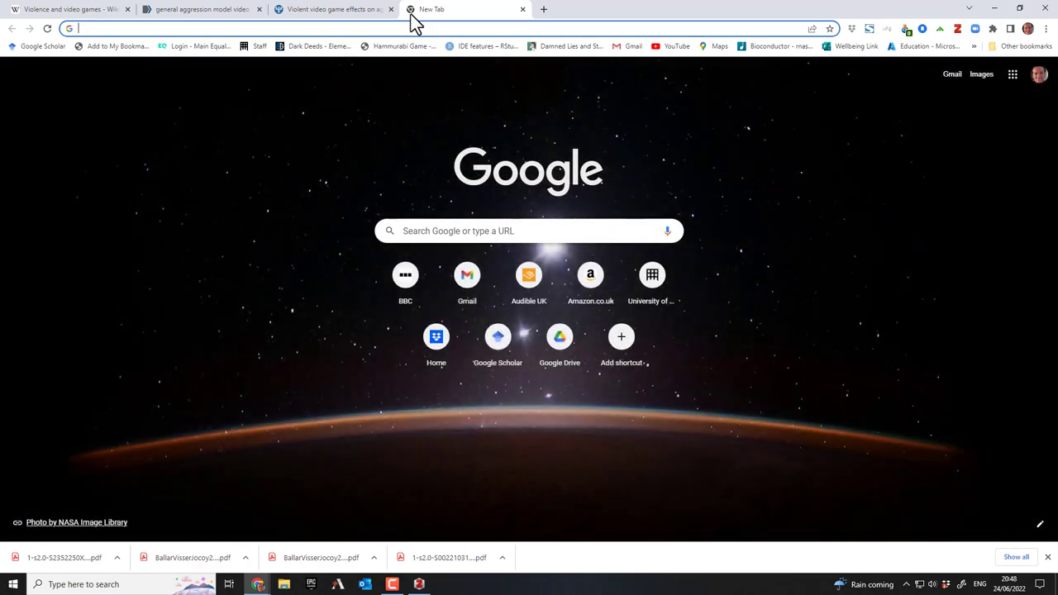
{"action": "type", "text": "google"}
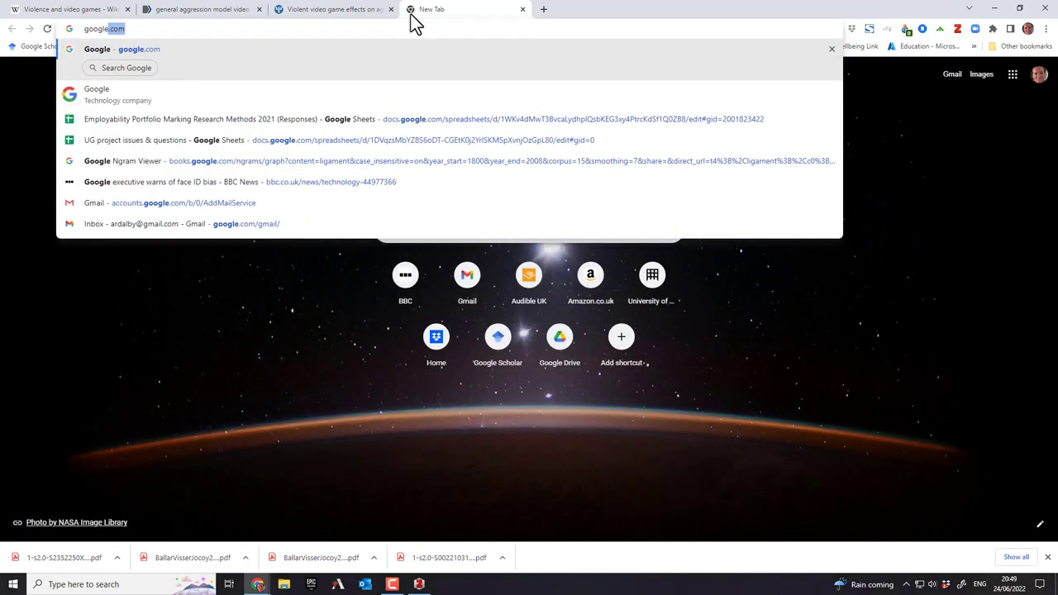
{"action": "key", "text": "BackSpace"}
{"action": "key", "text": "BackSpace"}
{"action": "key", "text": "BackSpace"}
{"action": "key", "text": "BackSpace"}
{"action": "key", "text": "BackSpace"}
{"action": "key", "text": "BackSpace"}
{"action": "key", "text": "BackSpace"}
{"action": "type", "text": "s"}
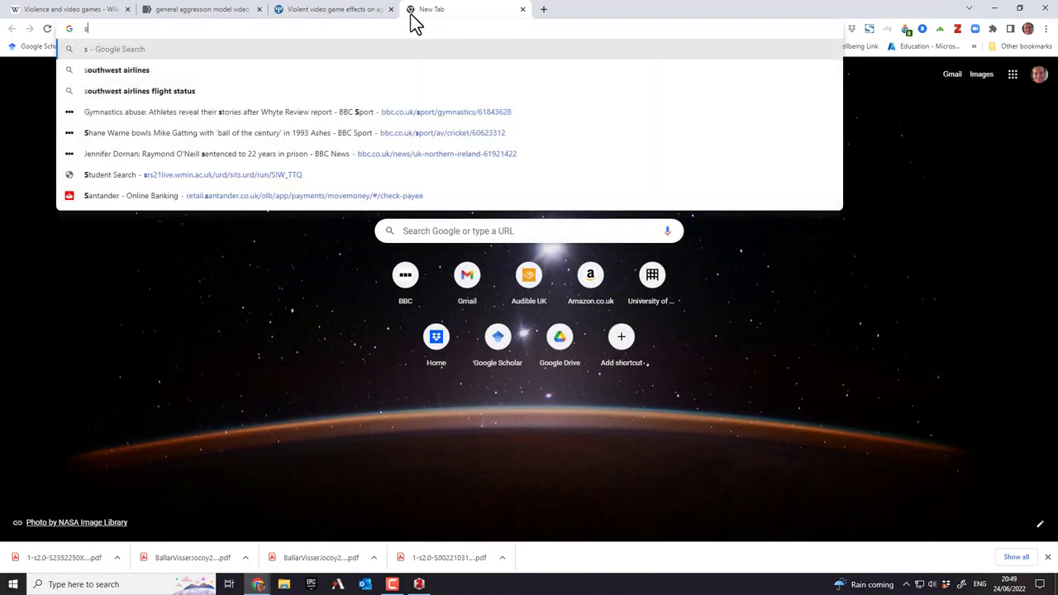
{"action": "type", "text": "cholar.goog"}
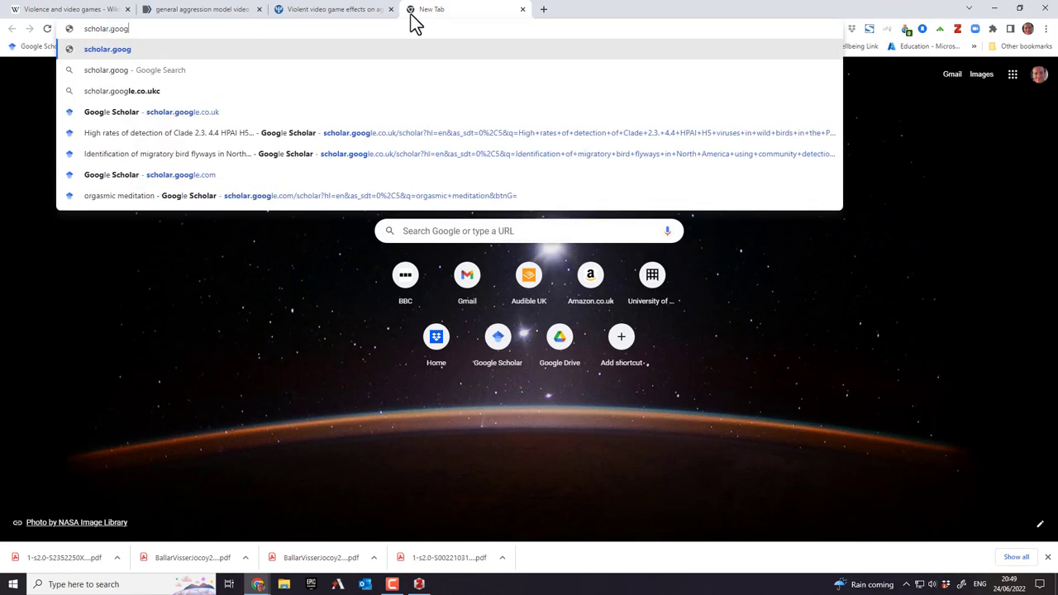
{"action": "type", "text": "le.com"}
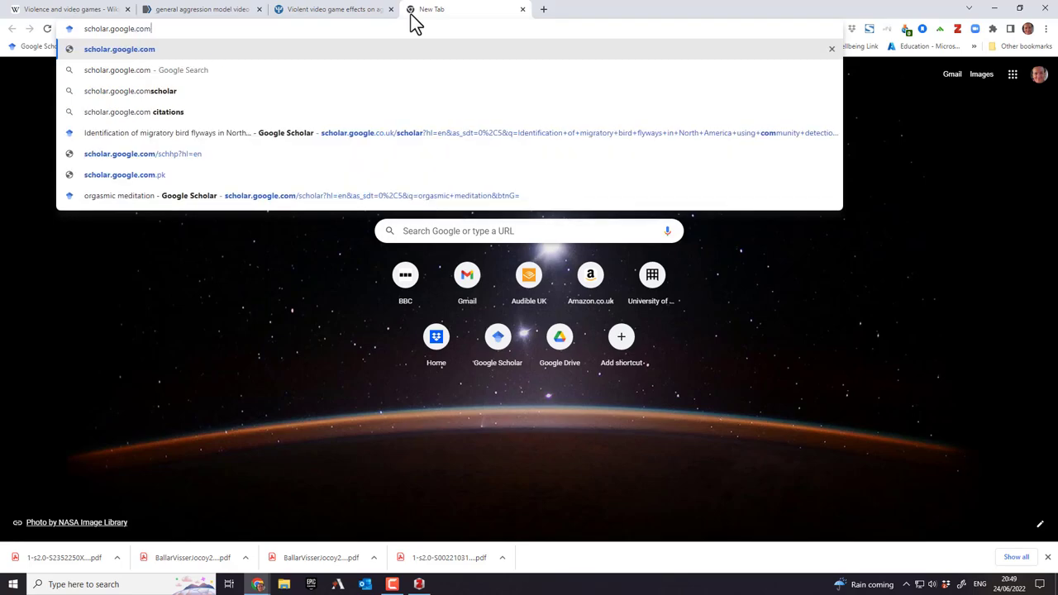
{"action": "key", "text": "Return"}
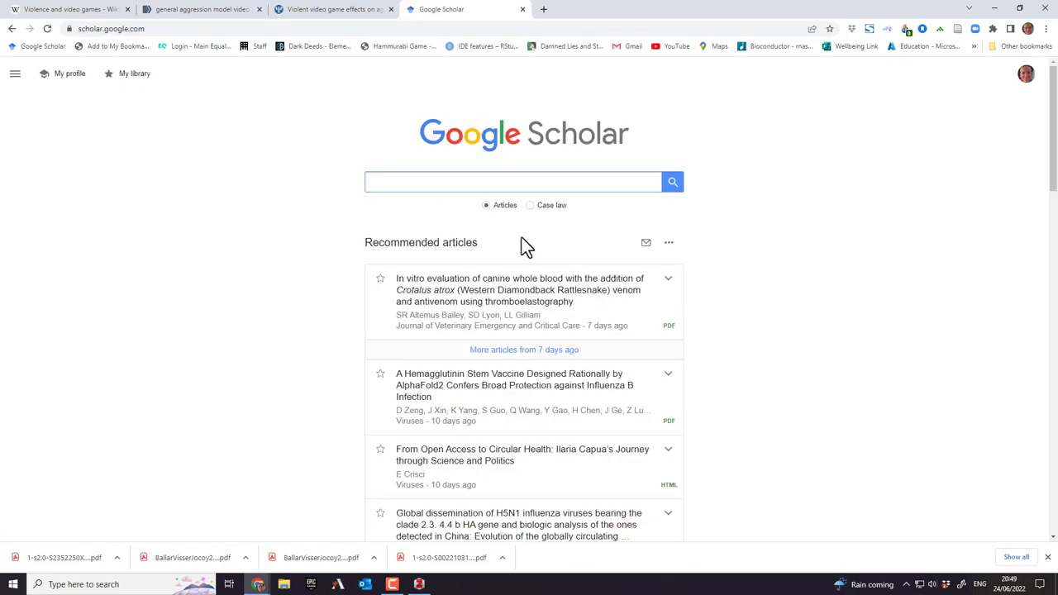
Search Google Scholar for the copied title of the Violent video game effects meta-analysis.
{"action": "left_click", "coordinate": [421, 183]}
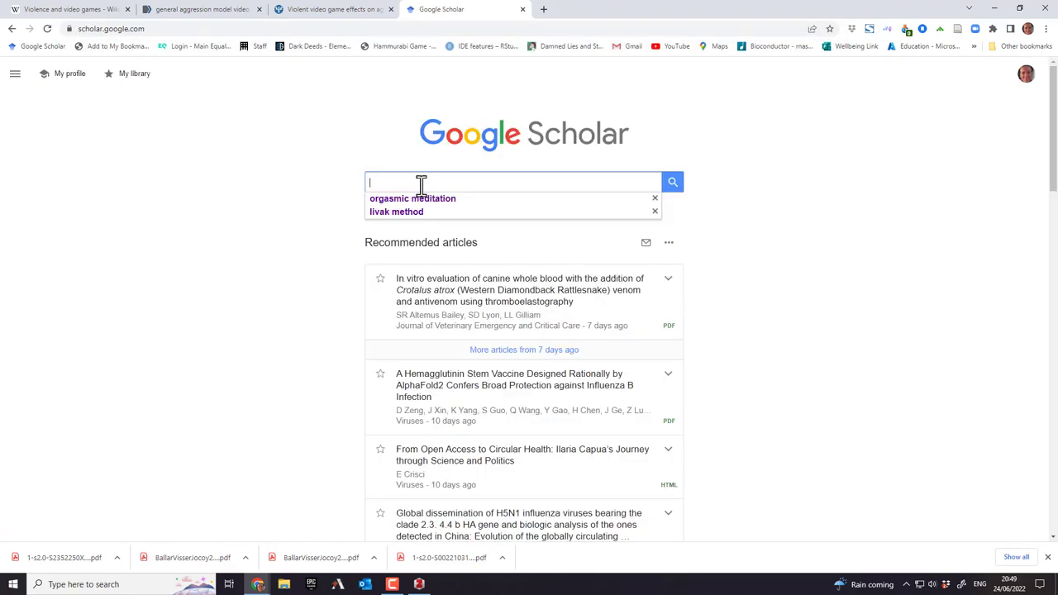
{"action": "key", "text": "ctrl+v"}
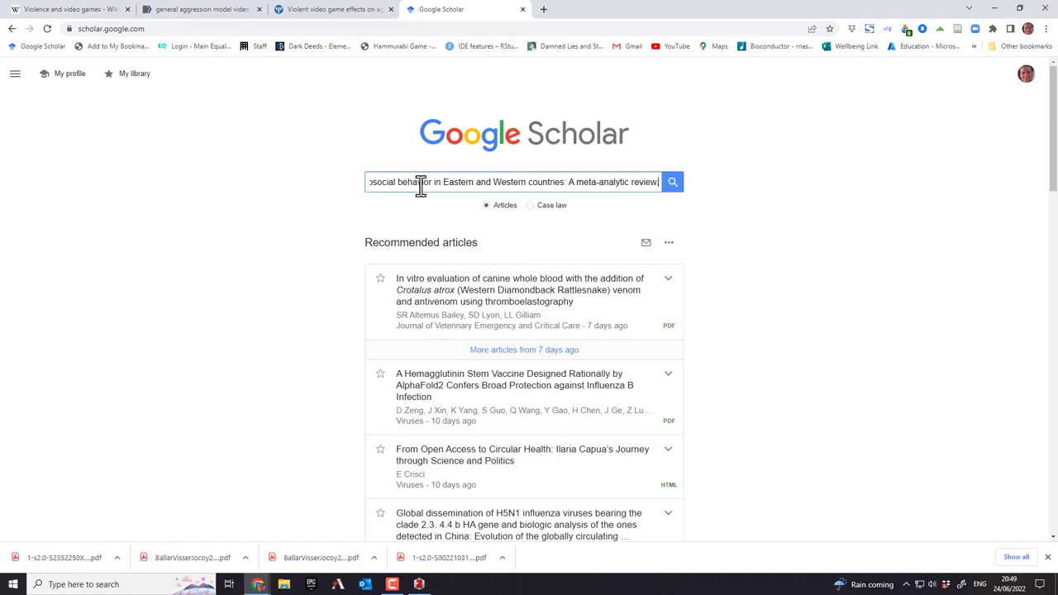
{"action": "left_click", "coordinate": [672, 186]}
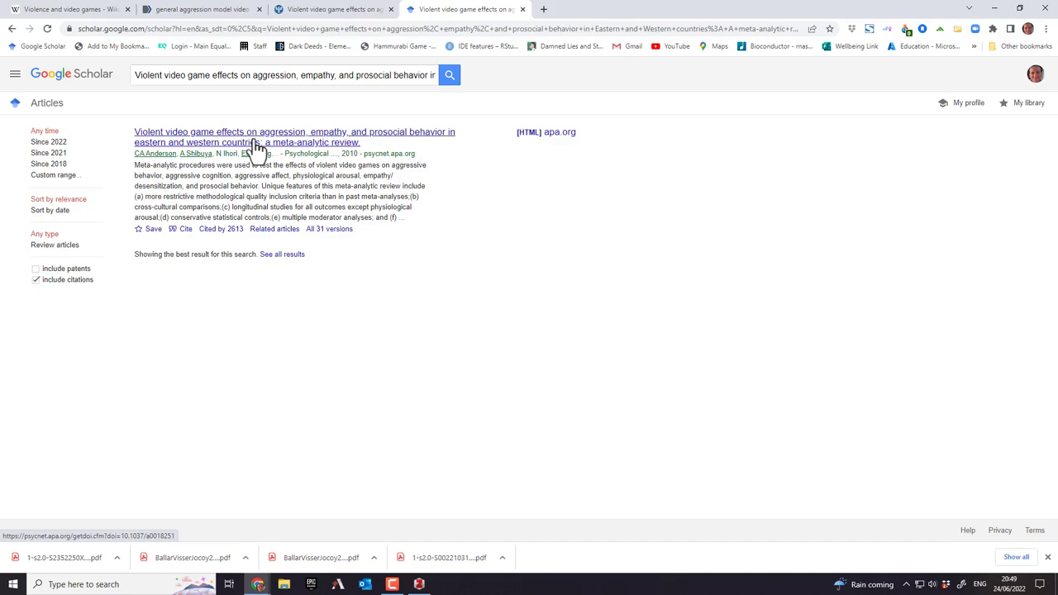
Open the result's apa.org HTML version, check its full-text access, and compare it with the APA record already open.
{"action": "left_click", "coordinate": [543, 136]}
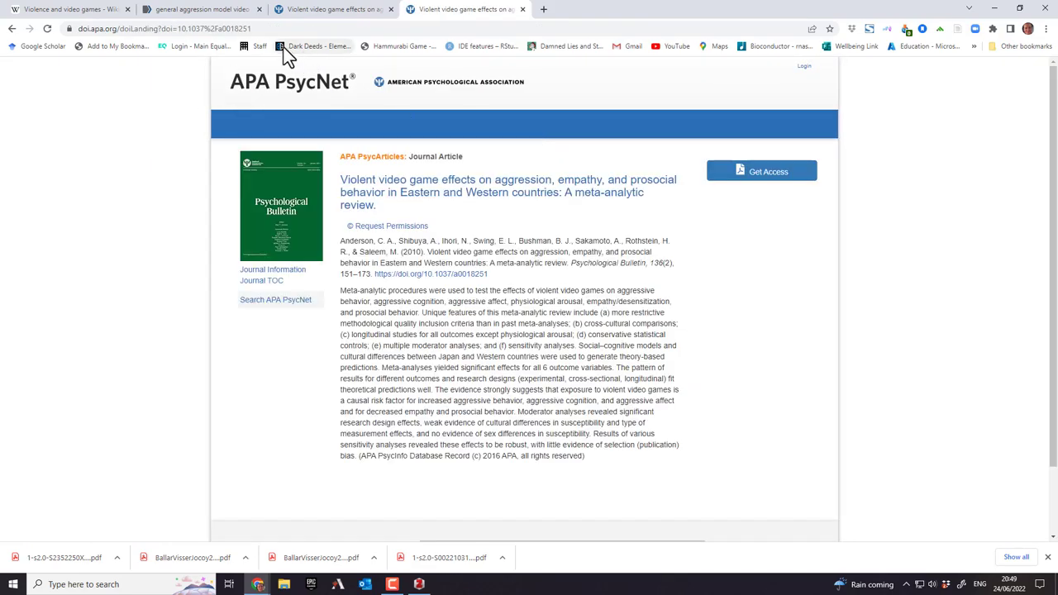
{"action": "left_click", "coordinate": [750, 174]}
{"action": "left_click", "coordinate": [682, 89]}
{"action": "left_click", "coordinate": [207, 16]}
{"action": "left_click", "coordinate": [319, 17]}
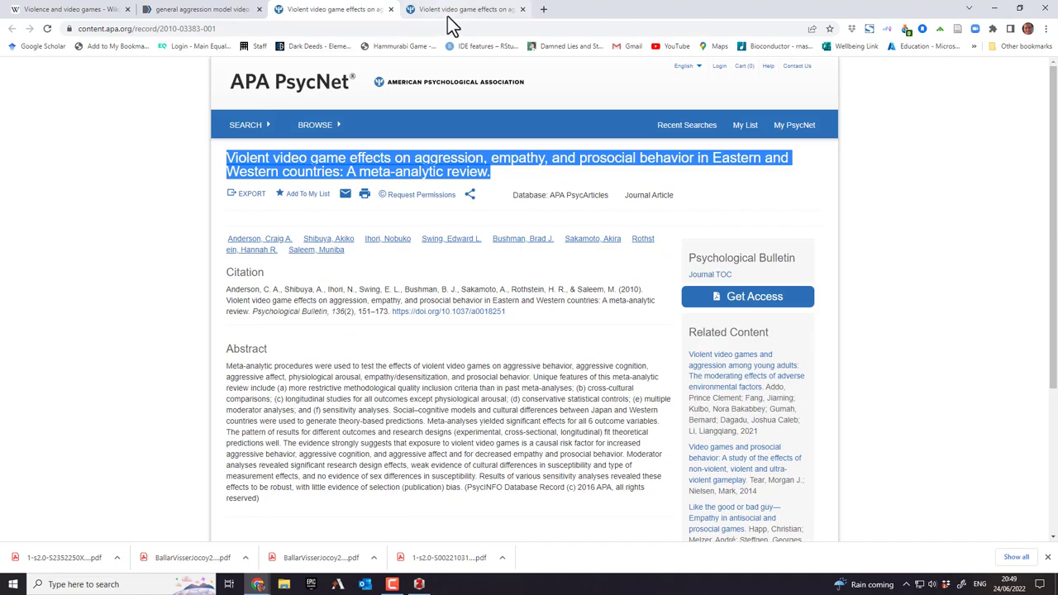
{"action": "left_click", "coordinate": [447, 17]}
{"action": "left_click", "coordinate": [315, 18]}
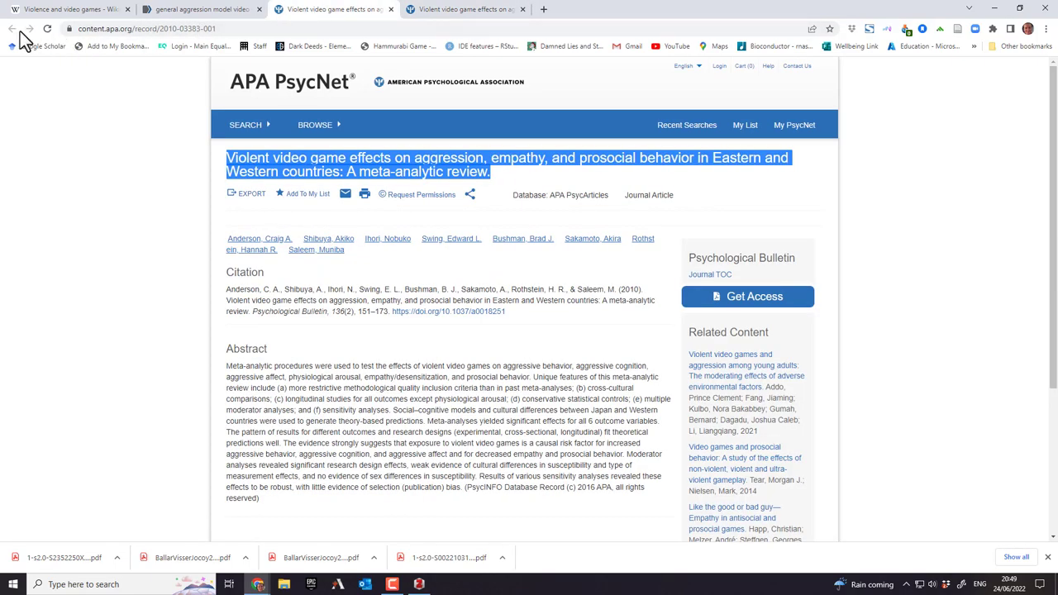
{"action": "left_click", "coordinate": [447, 16]}
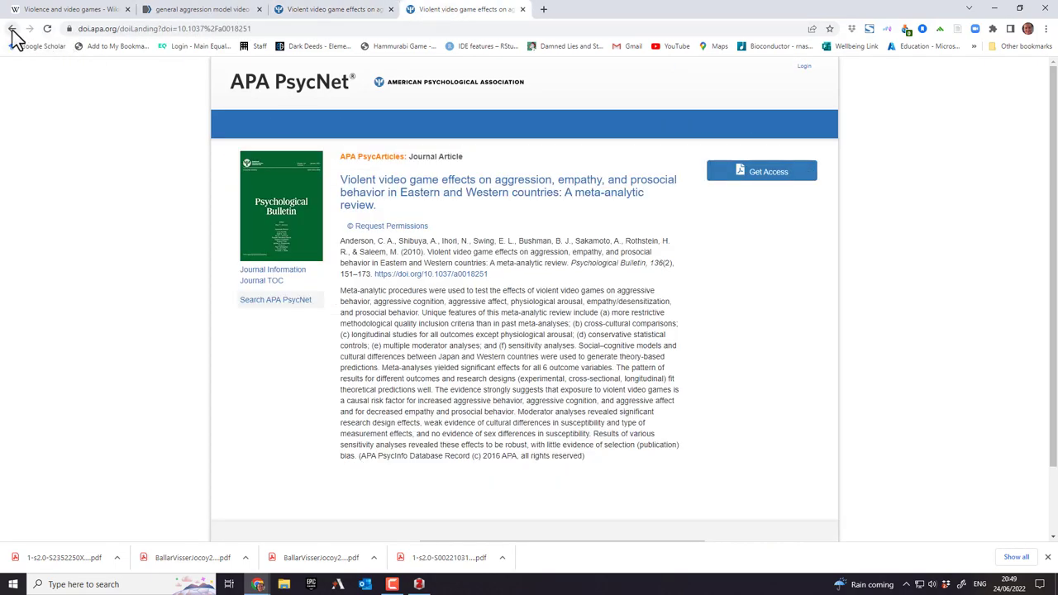
Check full-text access through the Scholar result's title link as well, and return to the Scholar results.
{"action": "left_click", "coordinate": [13, 29]}
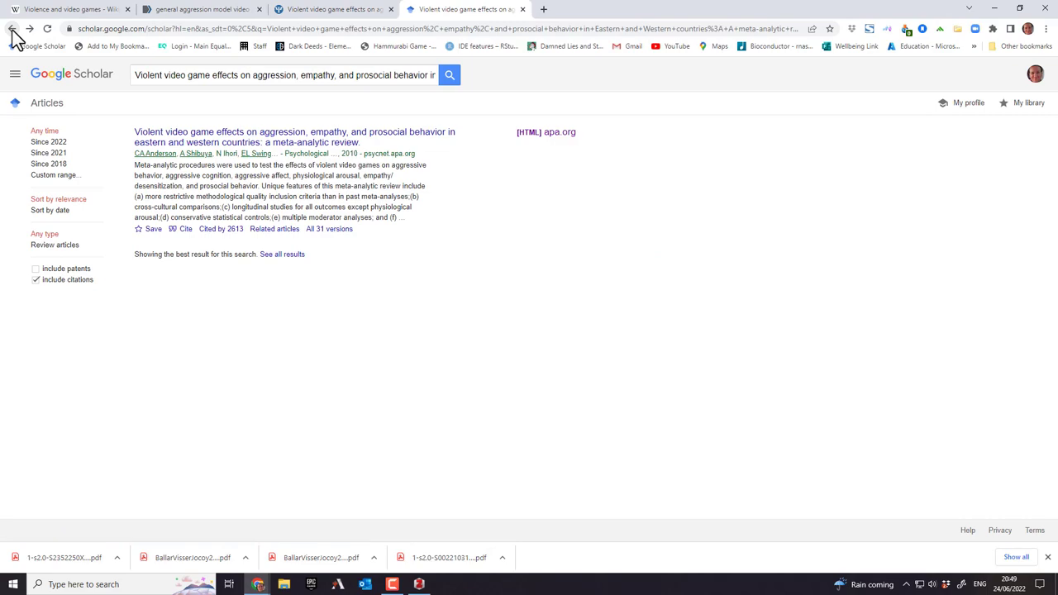
{"action": "left_click", "coordinate": [290, 143]}
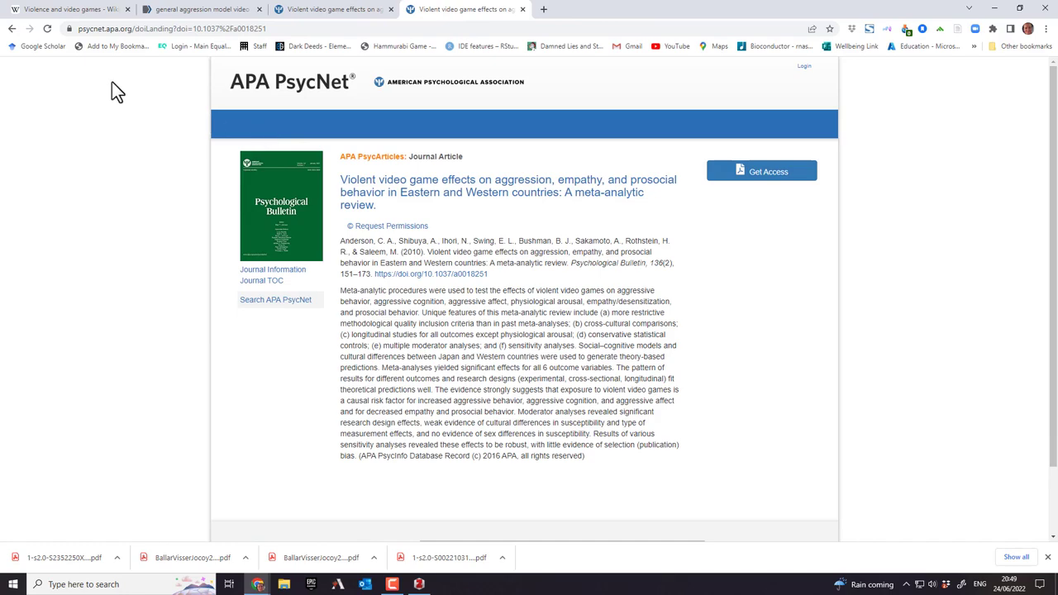
{"action": "left_click", "coordinate": [12, 29]}
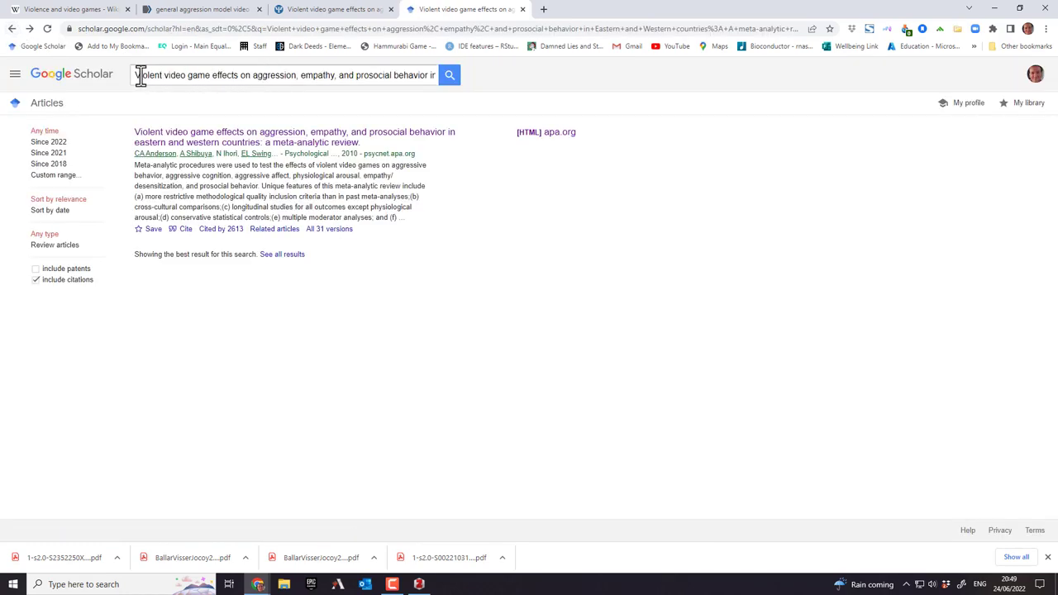
Copy the query "general aggression model video game" from PubMed and run it in Google Scholar in place of the article title.
{"action": "left_click_drag", "start_coordinate": [139, 75], "coordinate": [606, 97]}
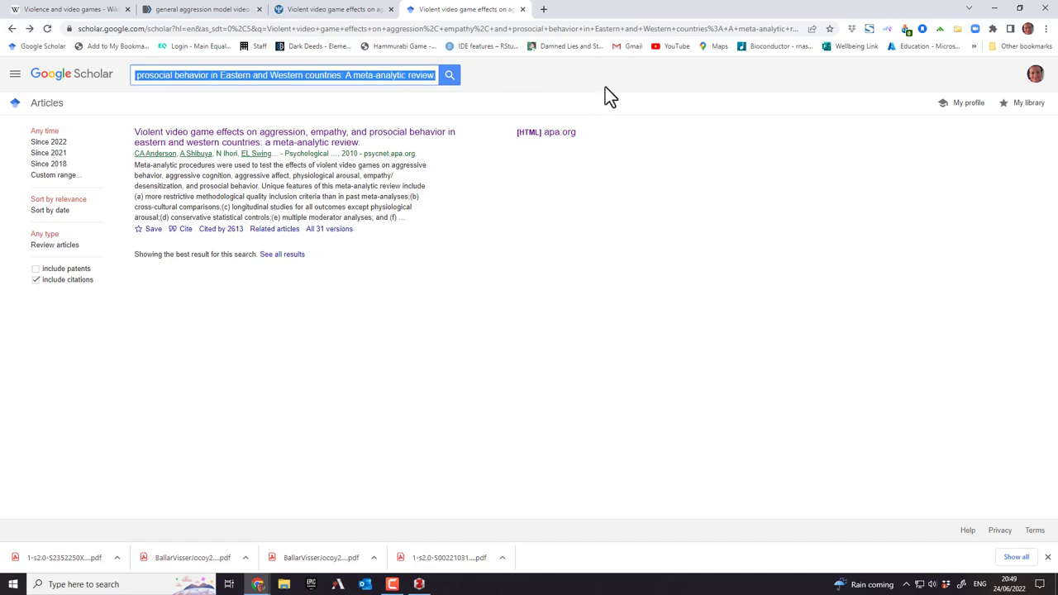
{"action": "left_click", "coordinate": [309, 18]}
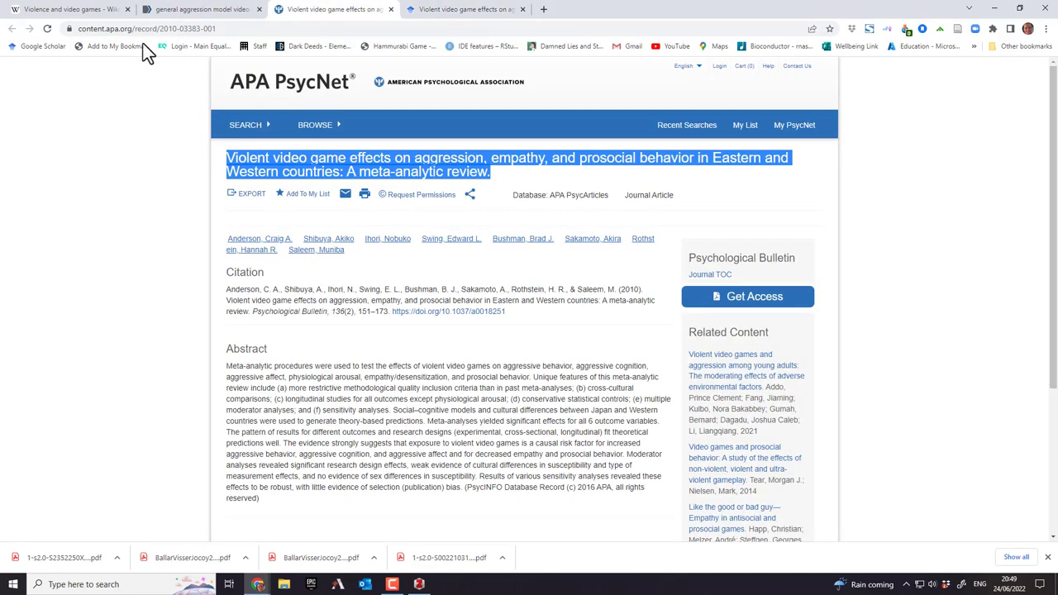
{"action": "left_click", "coordinate": [213, 18]}
{"action": "left_click_drag", "start_coordinate": [555, 144], "coordinate": [362, 151]}
{"action": "key", "text": "ctrl+c"}
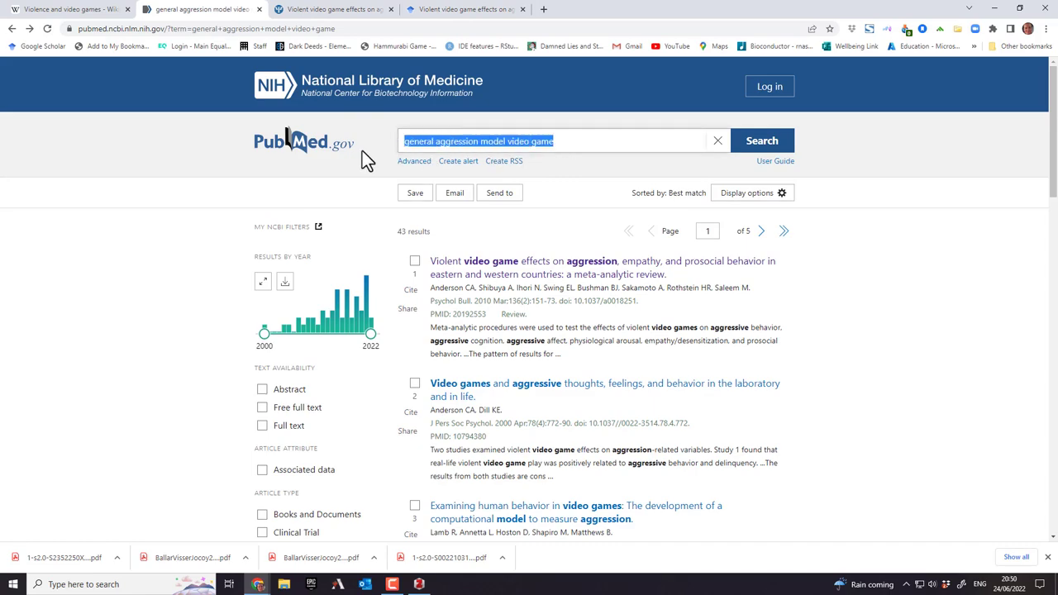
{"action": "left_click", "coordinate": [475, 12]}
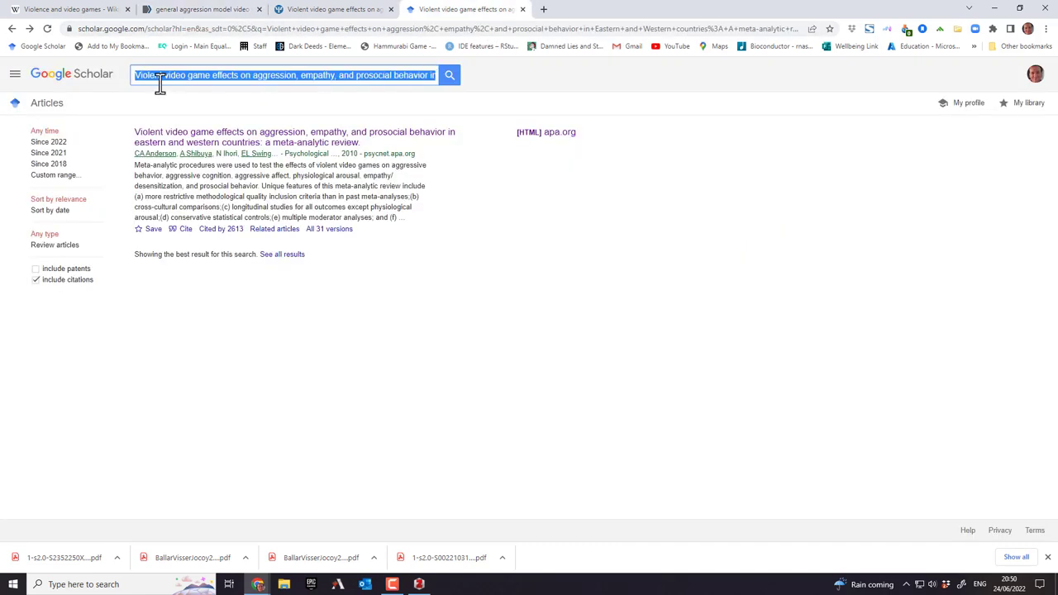
{"action": "left_click_drag", "start_coordinate": [135, 77], "coordinate": [416, 97]}
{"action": "key", "text": "ctrl+v"}
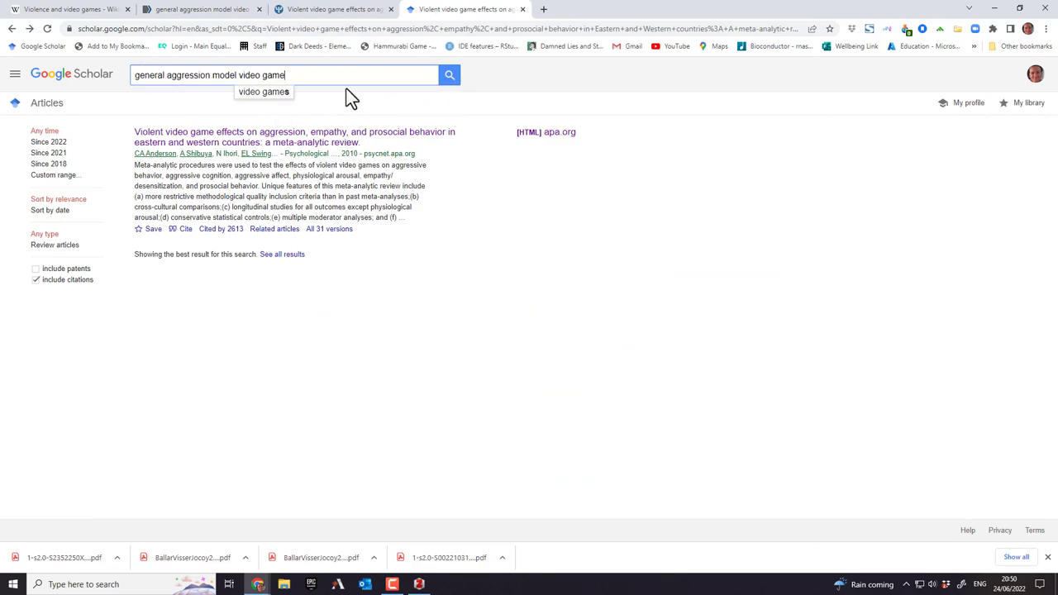
{"action": "left_click", "coordinate": [451, 80]}
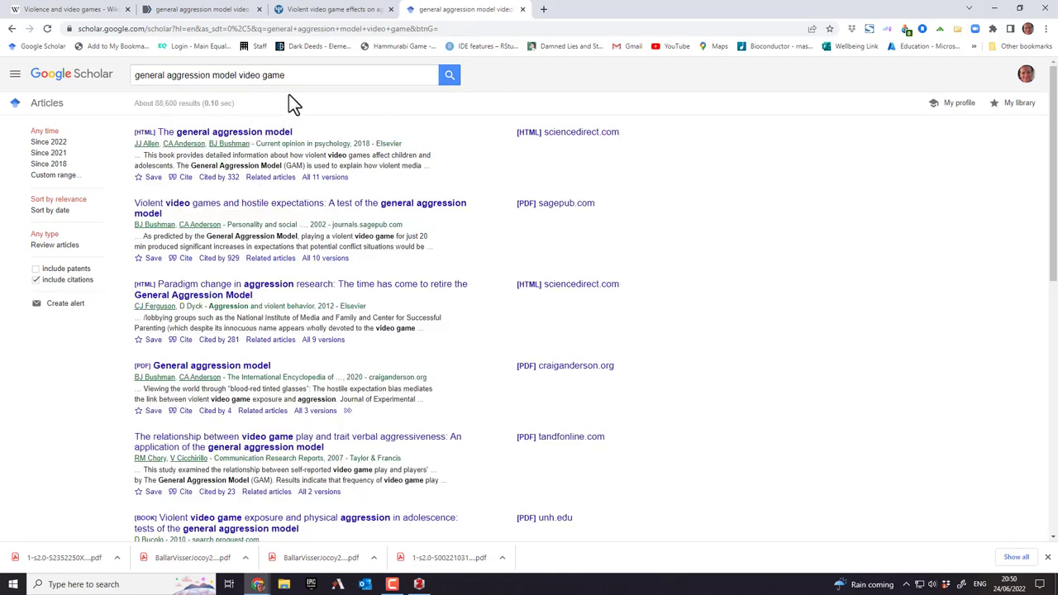
Open Violent Video Games and Hostile Expectations from the Scholar results on SAGE Journals and decline all optional cookies.
{"action": "left_click", "coordinate": [307, 76]}
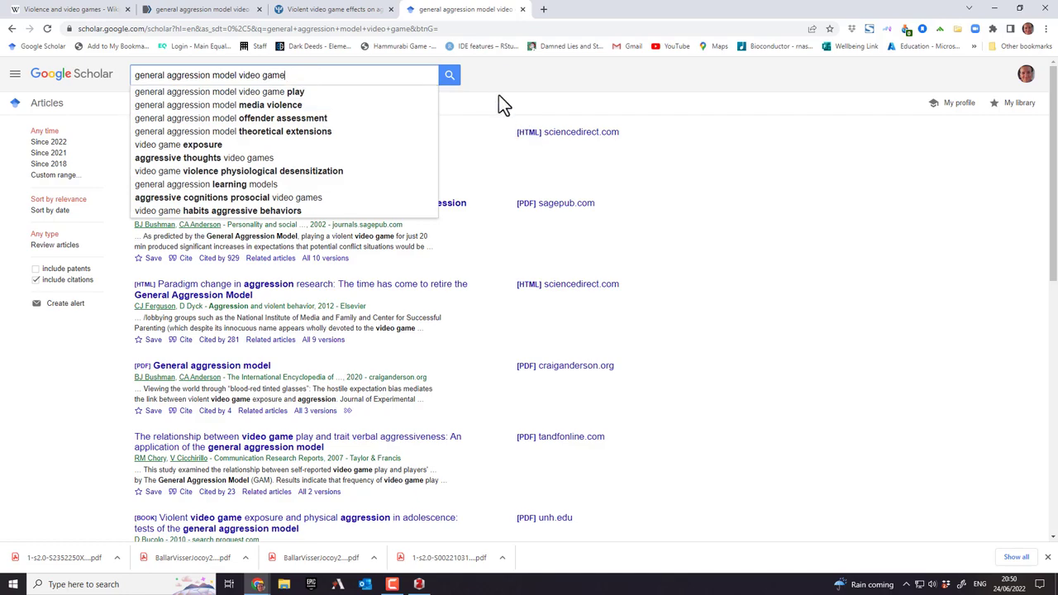
{"action": "left_click", "coordinate": [533, 77]}
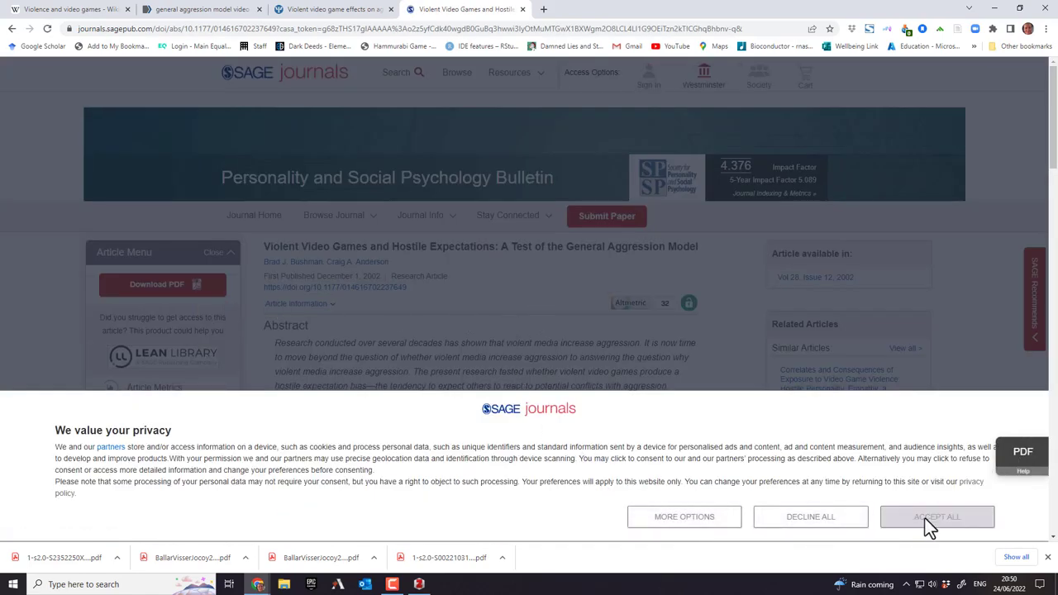
{"action": "left_click", "coordinate": [808, 518]}
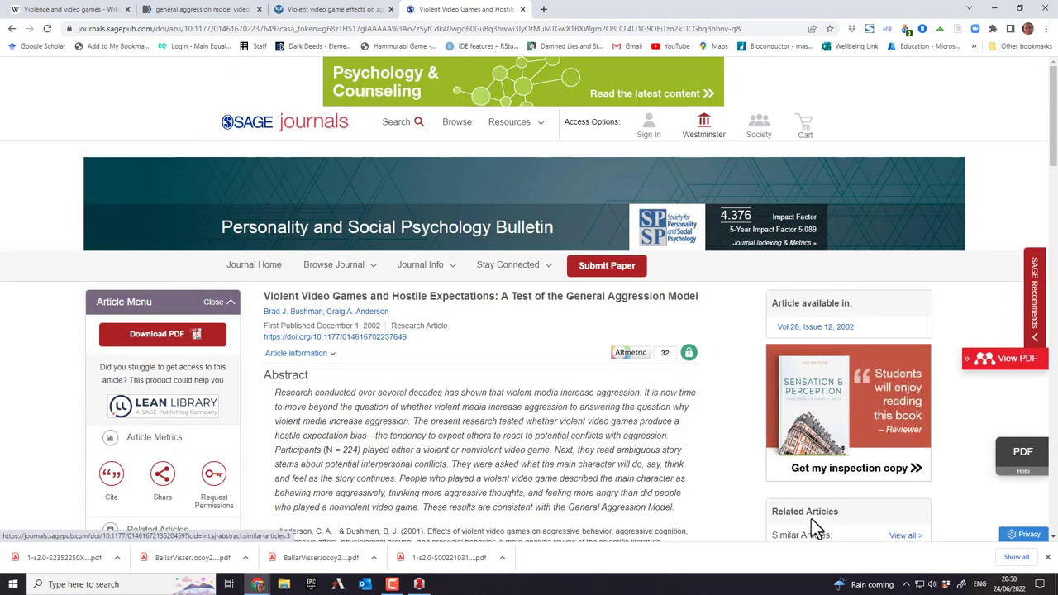
Open the Hostile Expectations article's PDF, download 014616702237649.pdf, and close the PDF page.
{"action": "left_click", "coordinate": [152, 351]}
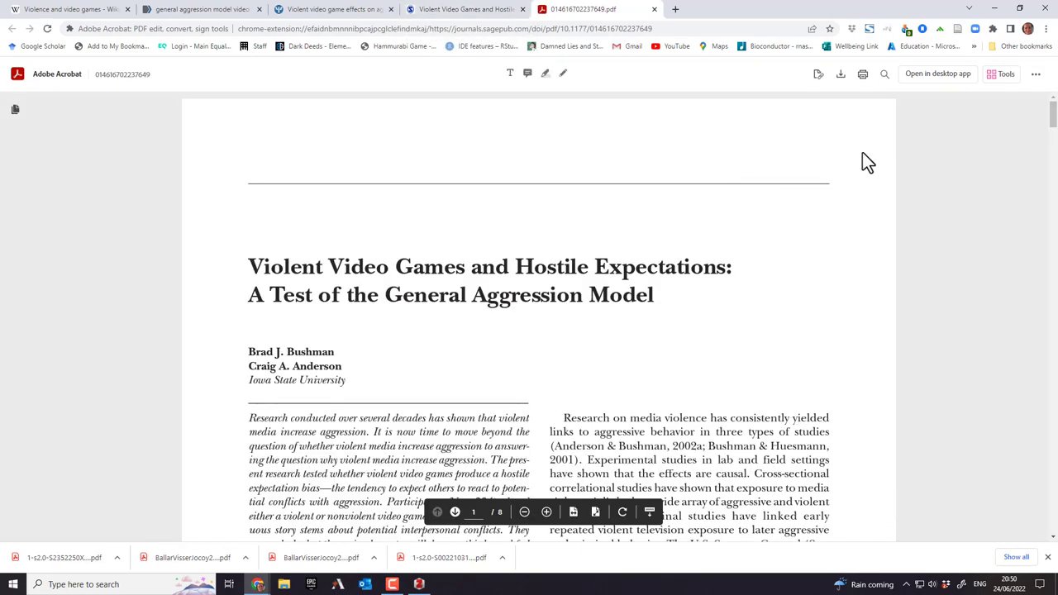
{"action": "left_click", "coordinate": [839, 76]}
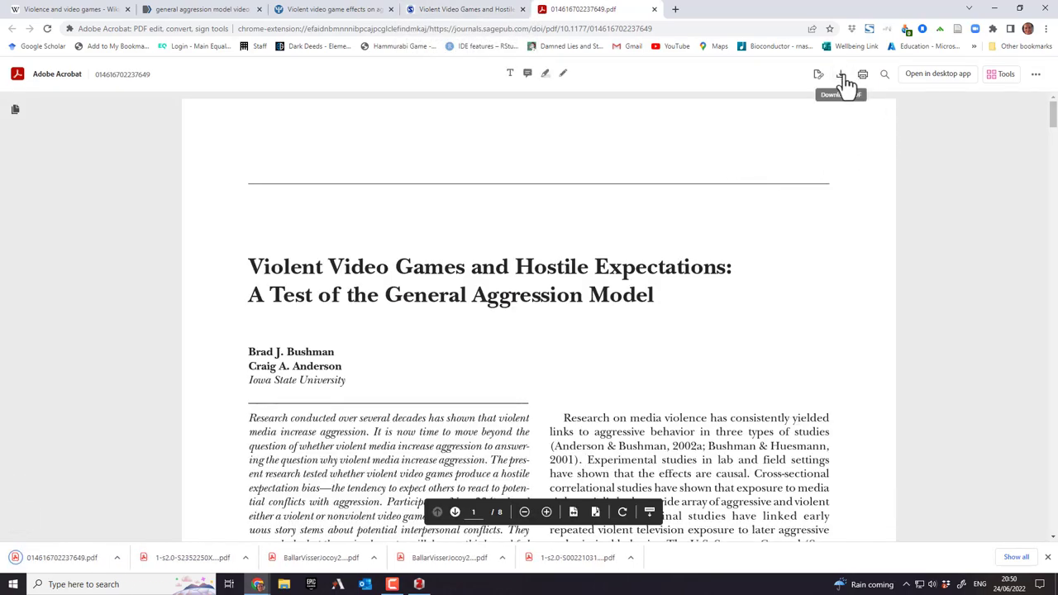
{"action": "left_click", "coordinate": [842, 83]}
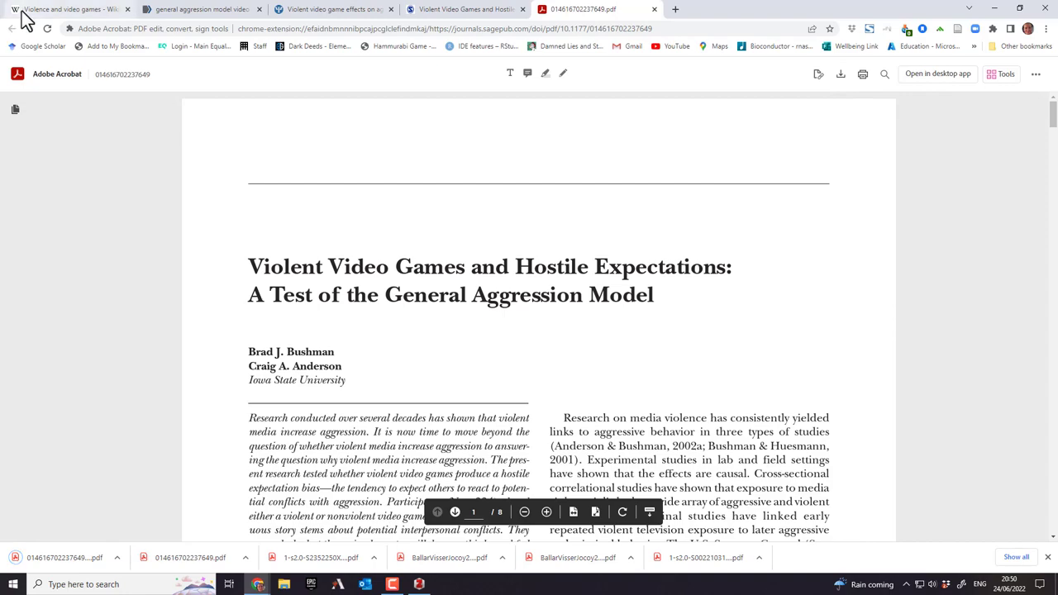
{"action": "left_click", "coordinate": [654, 9]}
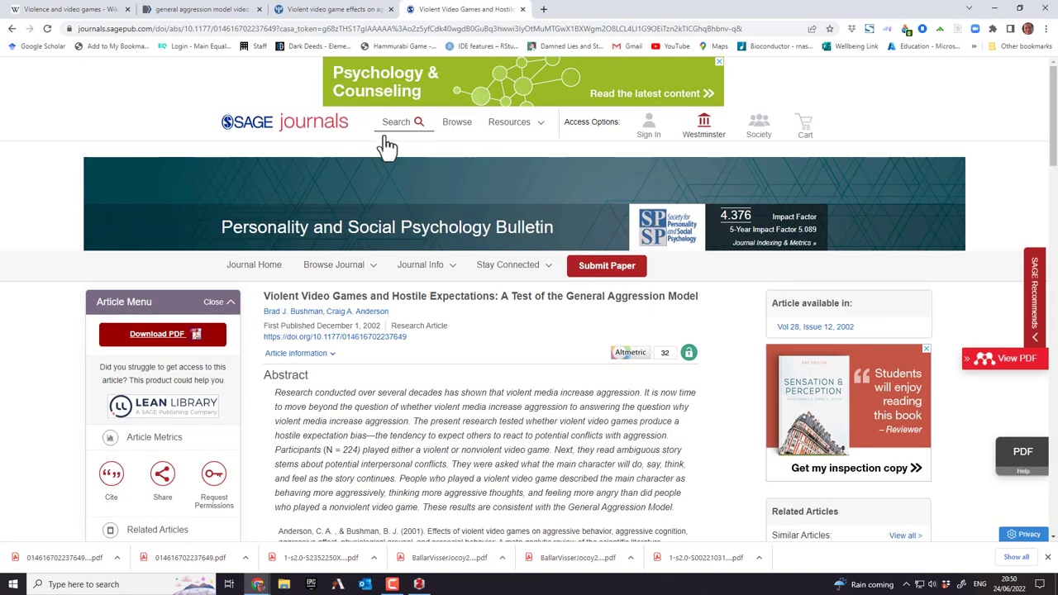
Save the SAGE article with its full-text PDF to Zotero's Video Game Violence collection and review the collection's entries in Zotero.
{"action": "left_click", "coordinate": [958, 28]}
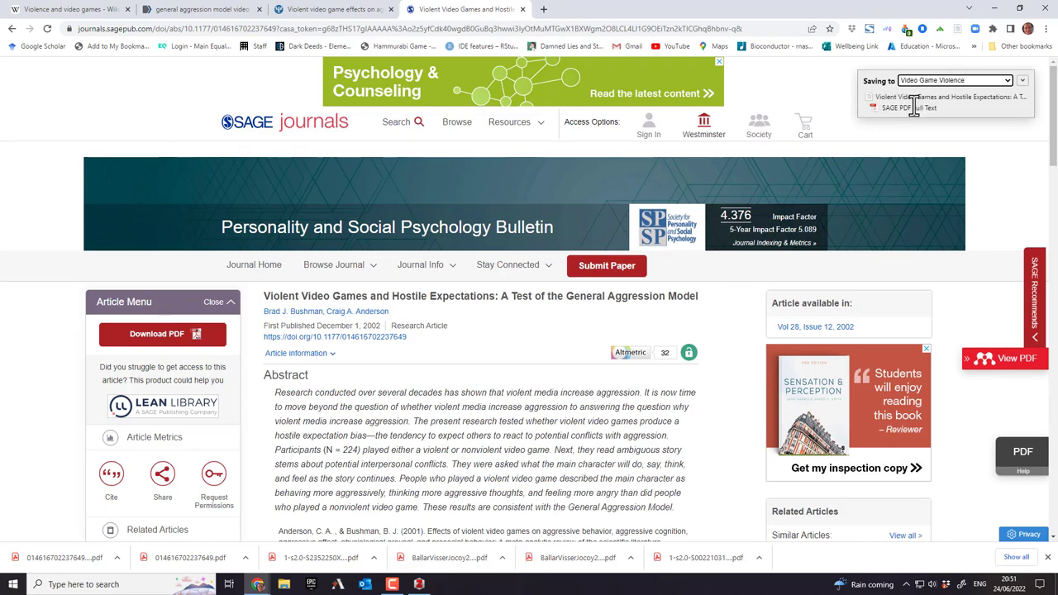
{"action": "left_click", "coordinate": [419, 583]}
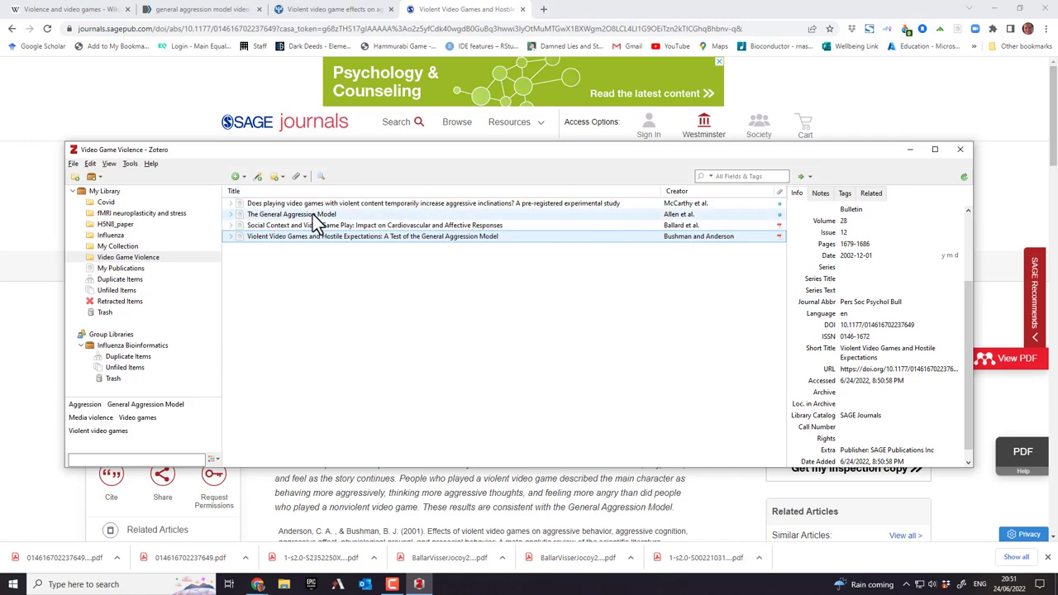
{"action": "left_click", "coordinate": [766, 216]}
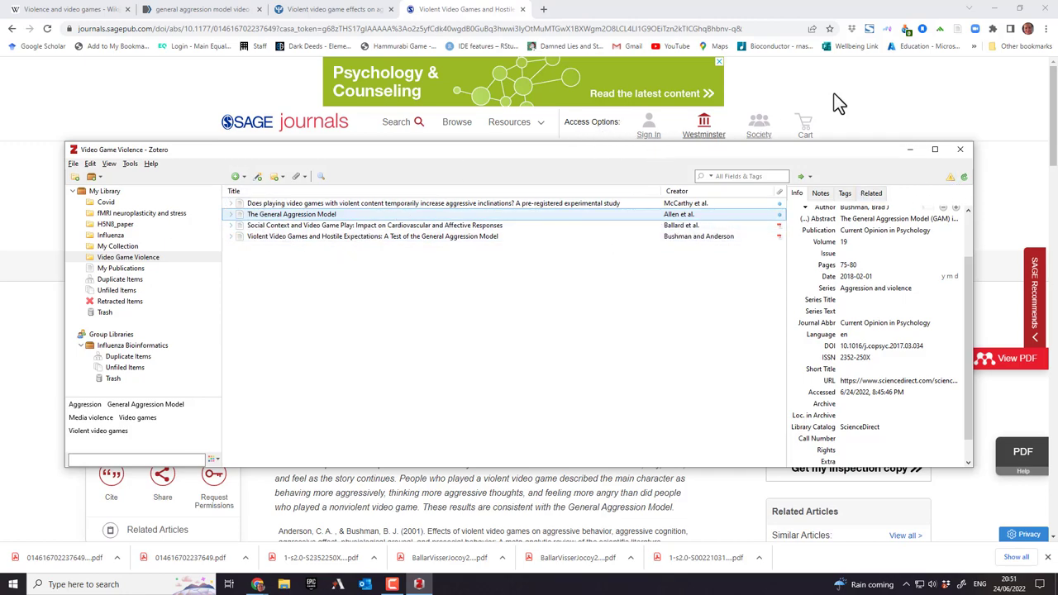
{"action": "left_click", "coordinate": [798, 82]}
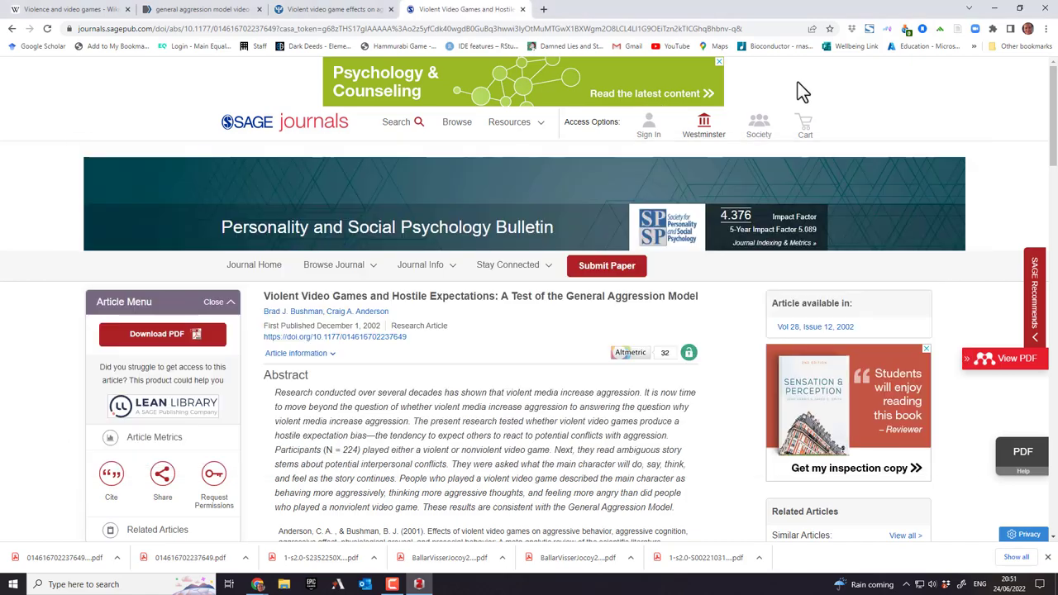
Return from the SAGE article to the Google Scholar results and look through the listed papers and related searches.
{"action": "left_click", "coordinate": [322, 11]}
{"action": "left_click", "coordinate": [448, 13]}
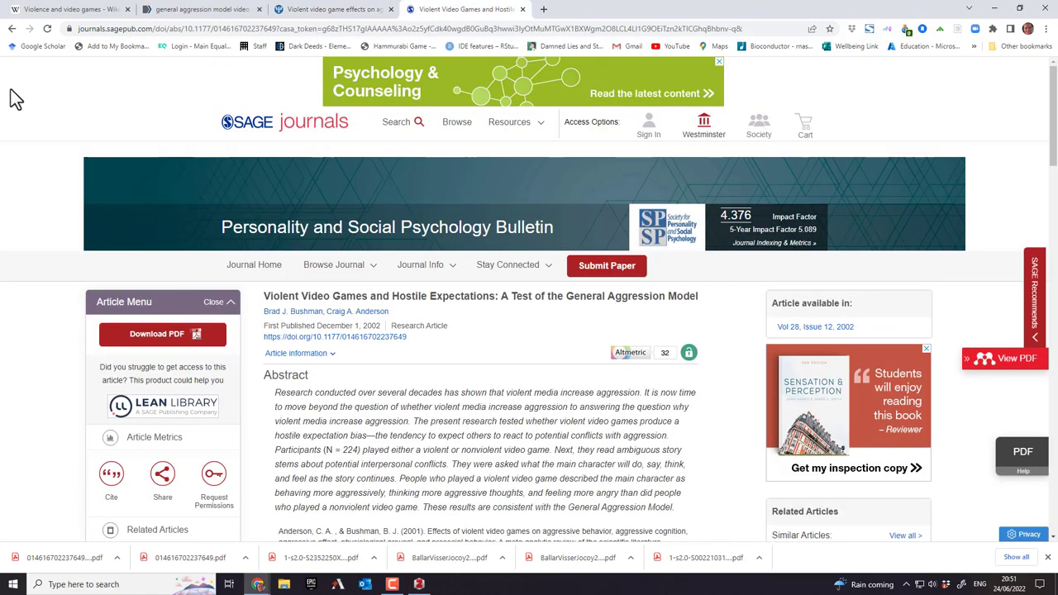
{"action": "left_click", "coordinate": [11, 28]}
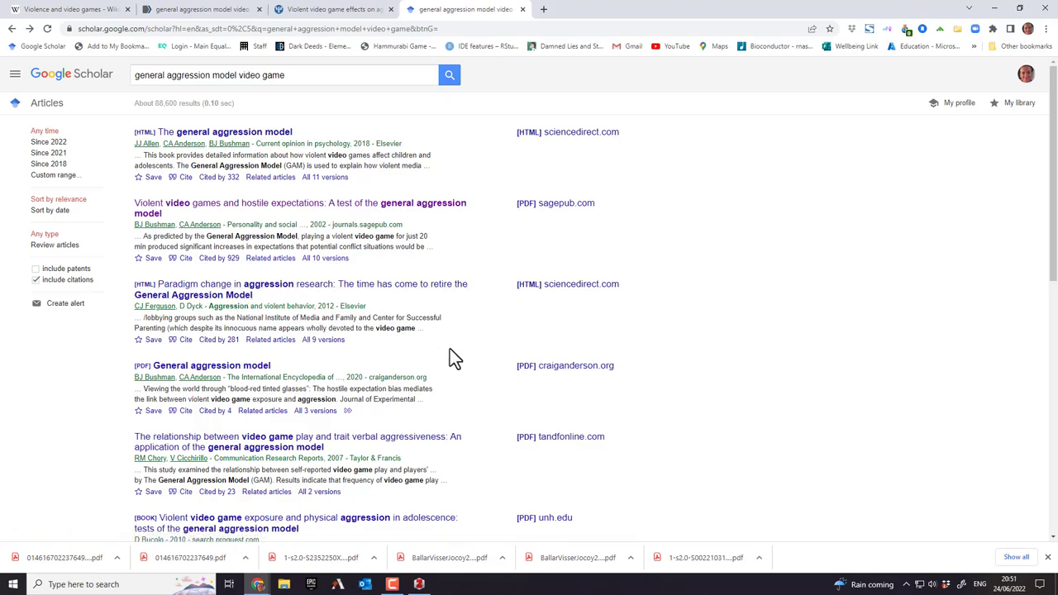
{"action": "scroll", "coordinate": [465, 387], "scroll_direction": "down", "scroll_amount": 5}
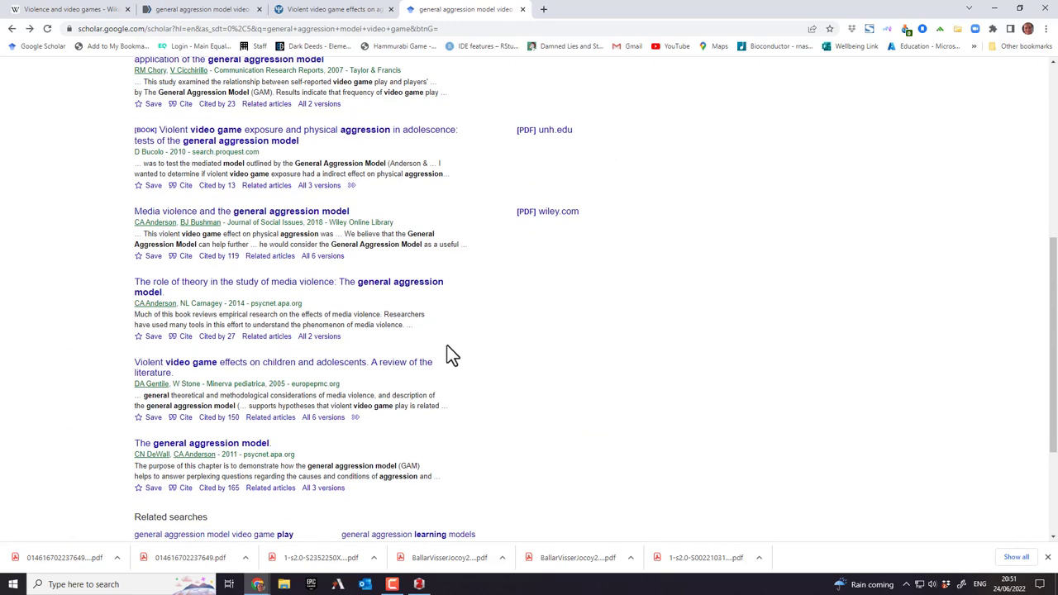
{"action": "scroll", "coordinate": [441, 321], "scroll_direction": "down", "scroll_amount": 1}
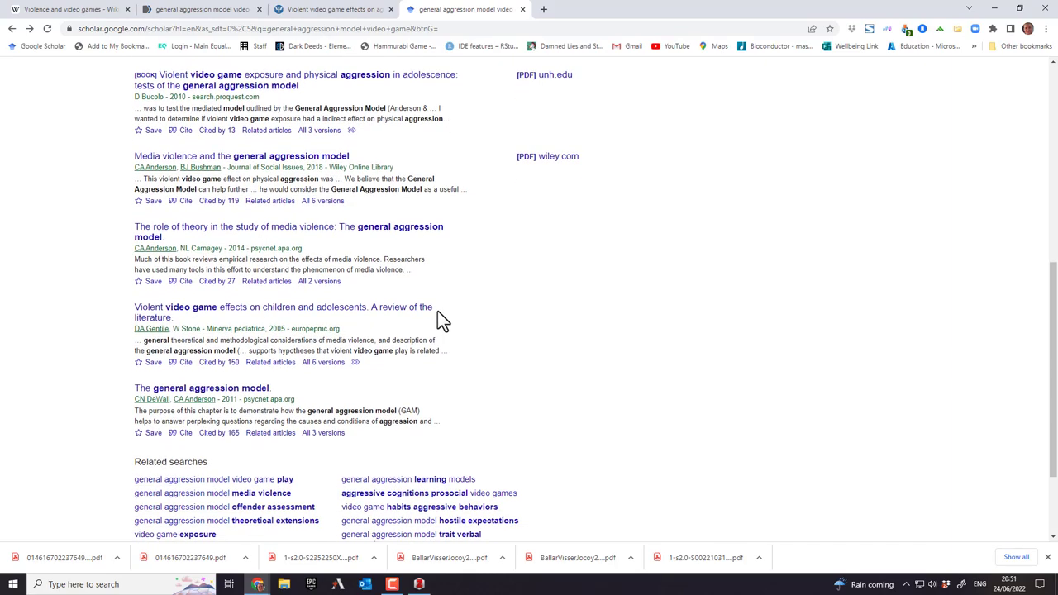
{"action": "scroll", "coordinate": [436, 304], "scroll_direction": "down", "scroll_amount": 2}
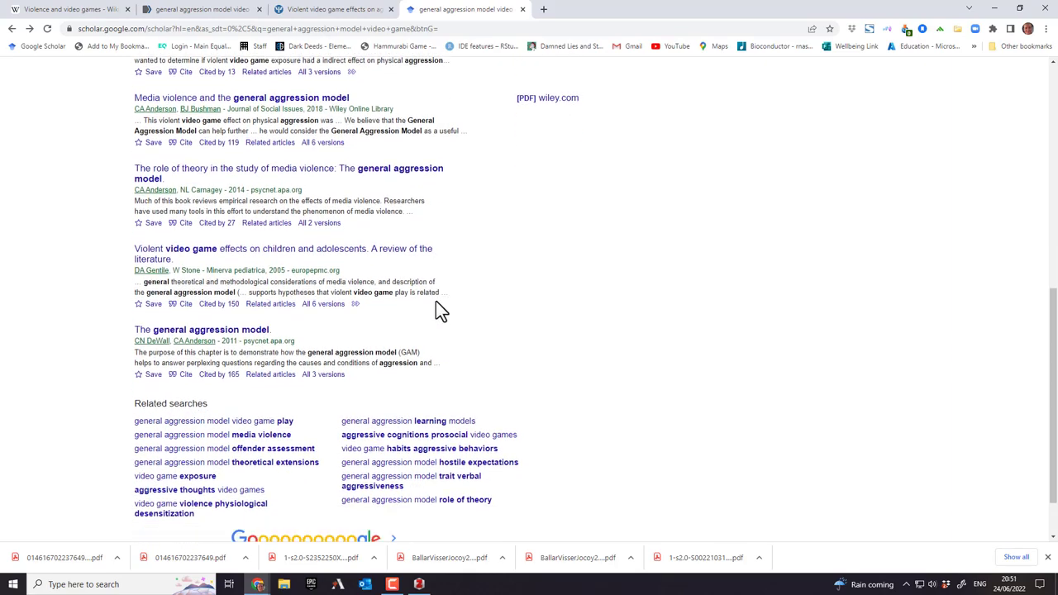
{"action": "scroll", "coordinate": [436, 302], "scroll_direction": "up", "scroll_amount": 5}
{"action": "scroll", "coordinate": [435, 302], "scroll_direction": "up", "scroll_amount": 3}
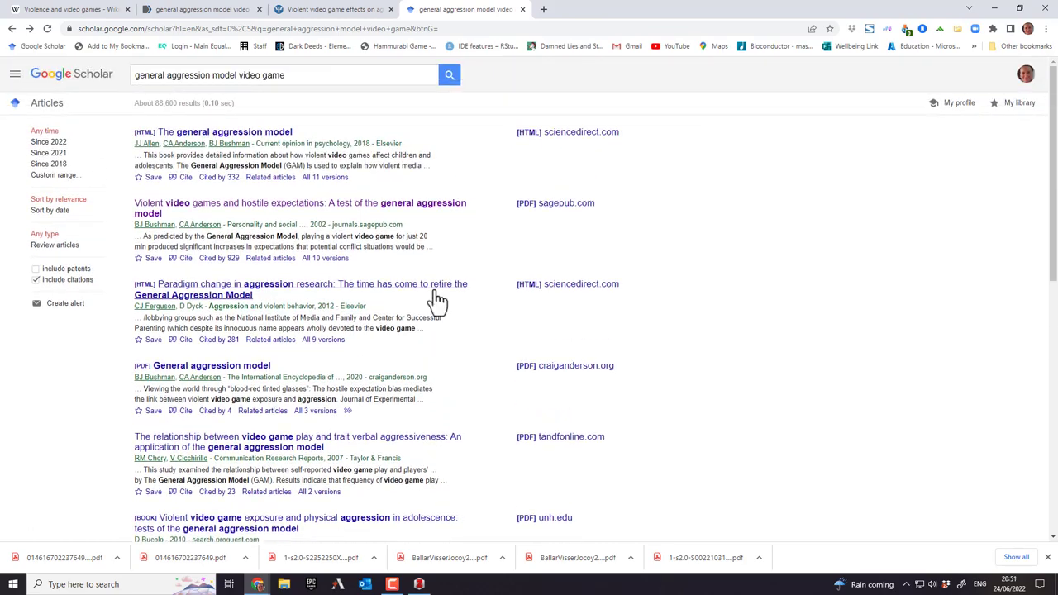
Put the two phrases of the query in quotation marks and search Scholar for "general aggression model" "video game".
{"action": "left_click", "coordinate": [137, 76]}
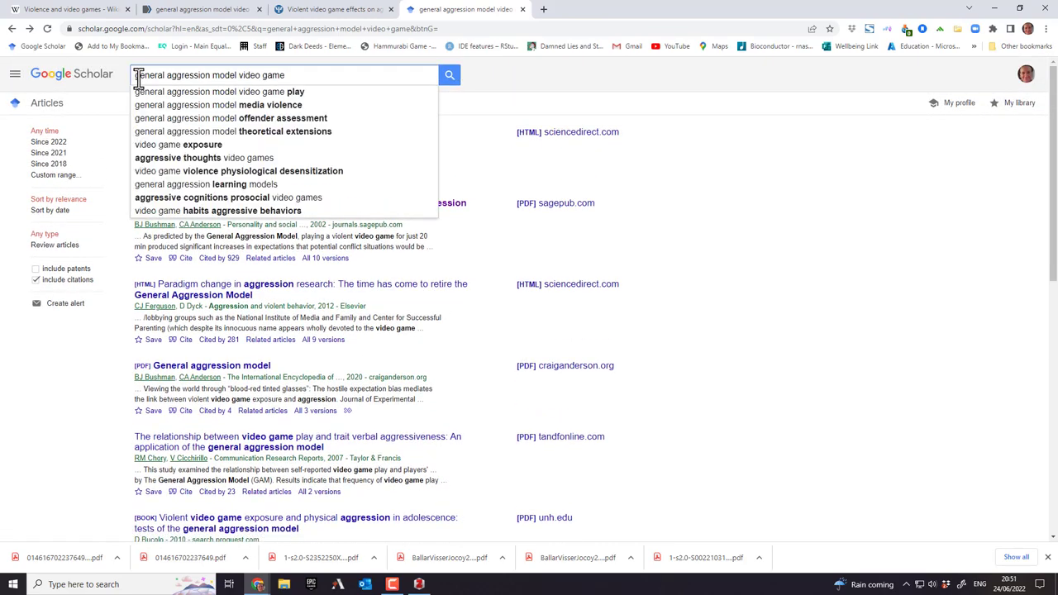
{"action": "type", "text": "\""}
{"action": "left_click", "coordinate": [238, 75]}
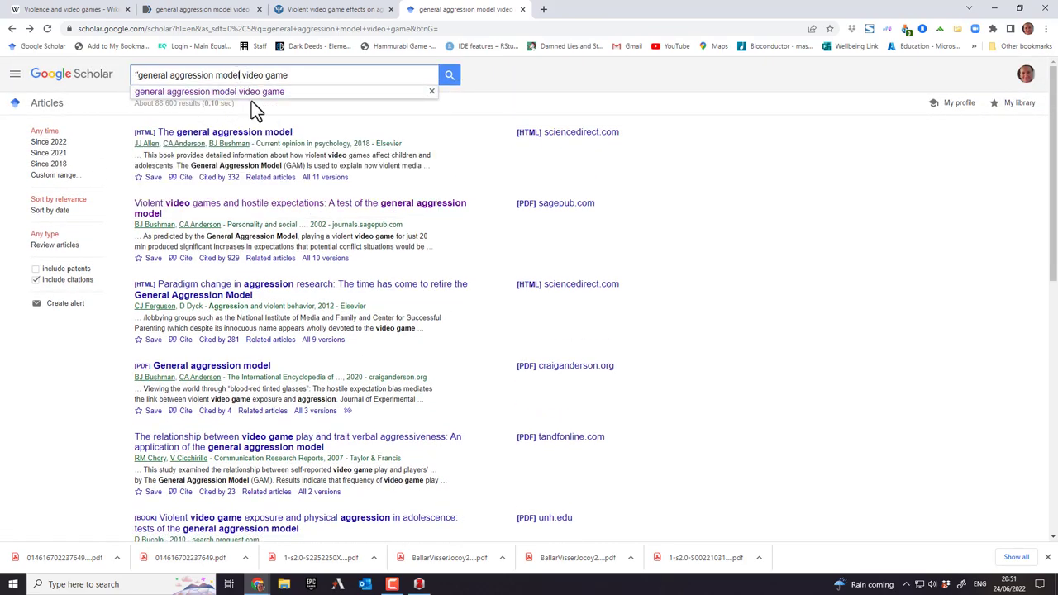
{"action": "type", "text": "\" \""}
{"action": "left_click", "coordinate": [302, 75]}
{"action": "type", "text": "\""}
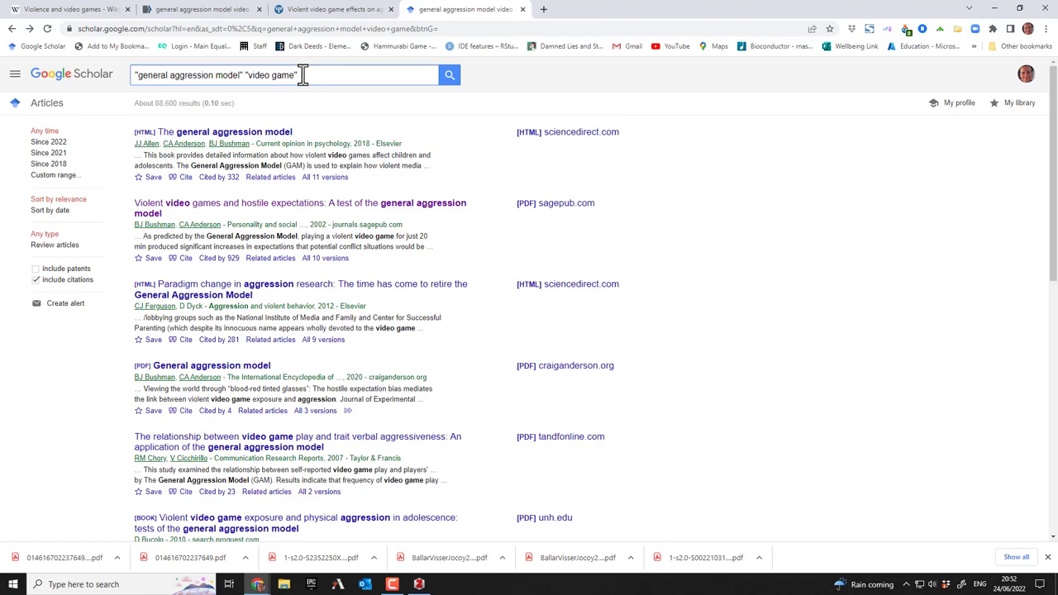
{"action": "left_click", "coordinate": [449, 78]}
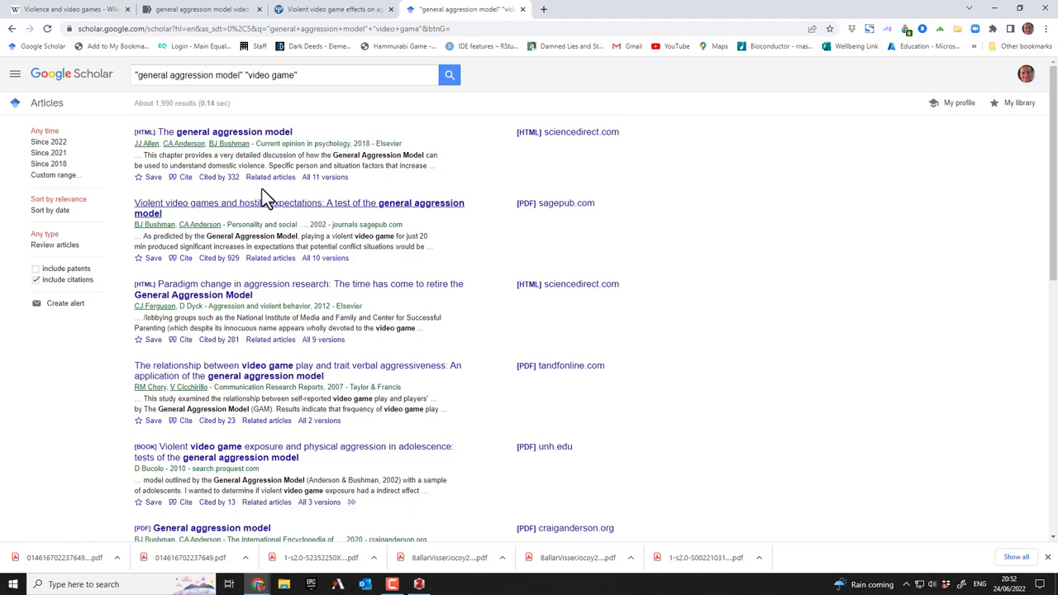
Rerun the Scholar search with "and" between the two quoted phrases, and remove the word from the query text.
{"action": "left_click", "coordinate": [244, 75]}
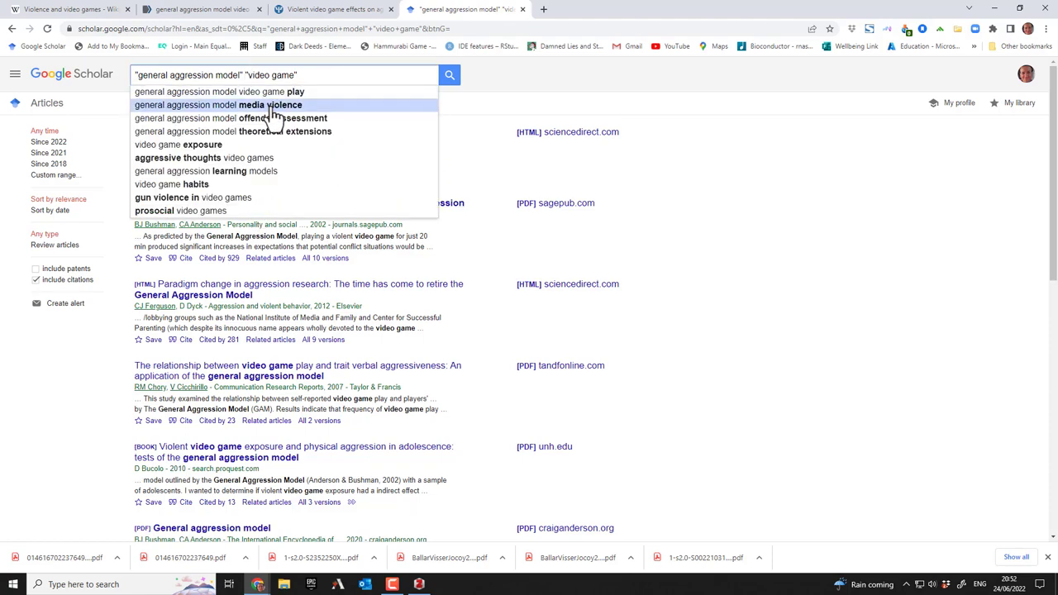
{"action": "type", "text": "and"}
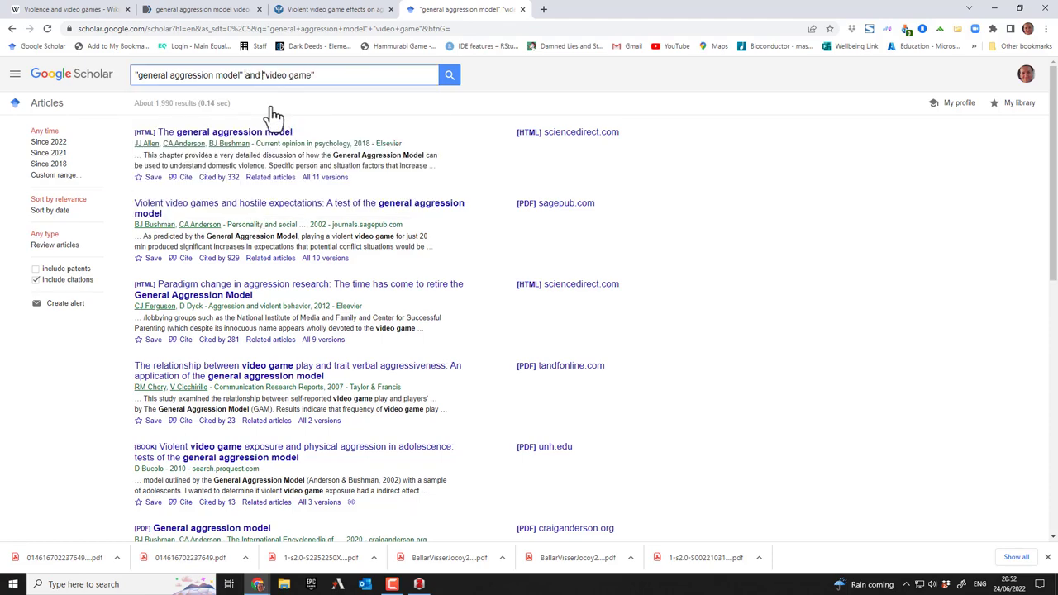
{"action": "left_click", "coordinate": [449, 77]}
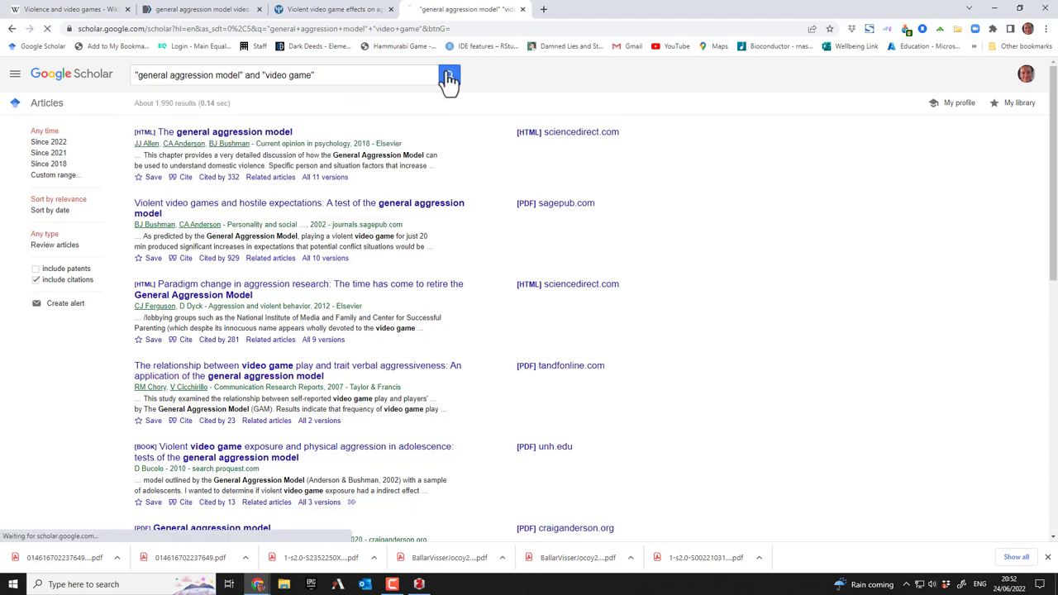
{"action": "left_click", "coordinate": [266, 75]}
{"action": "key", "text": "BackSpace"}
{"action": "key", "text": "BackSpace"}
{"action": "key", "text": "BackSpace"}
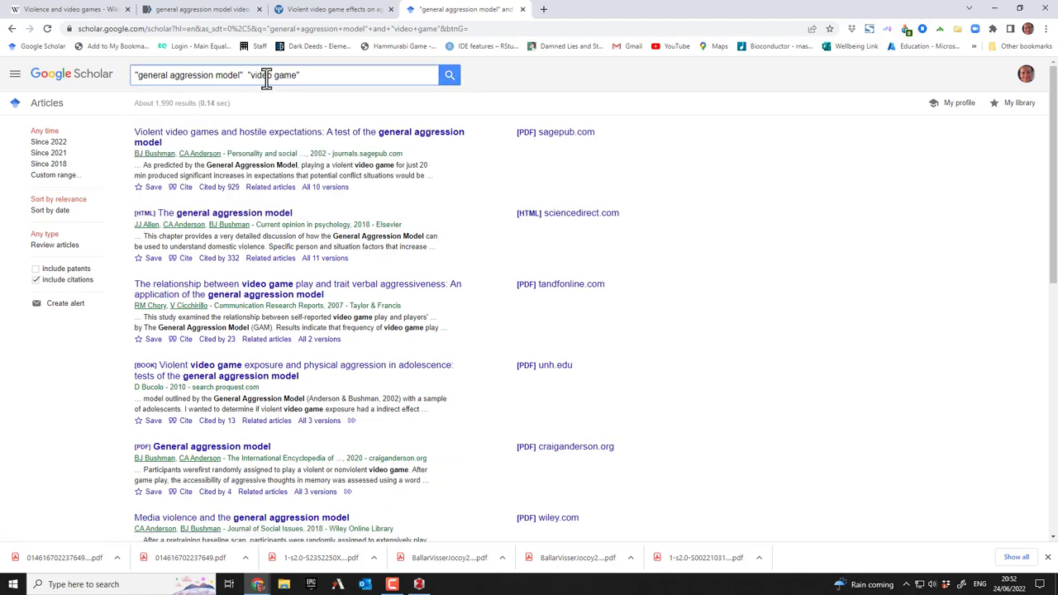
{"action": "left_click", "coordinate": [461, 179]}
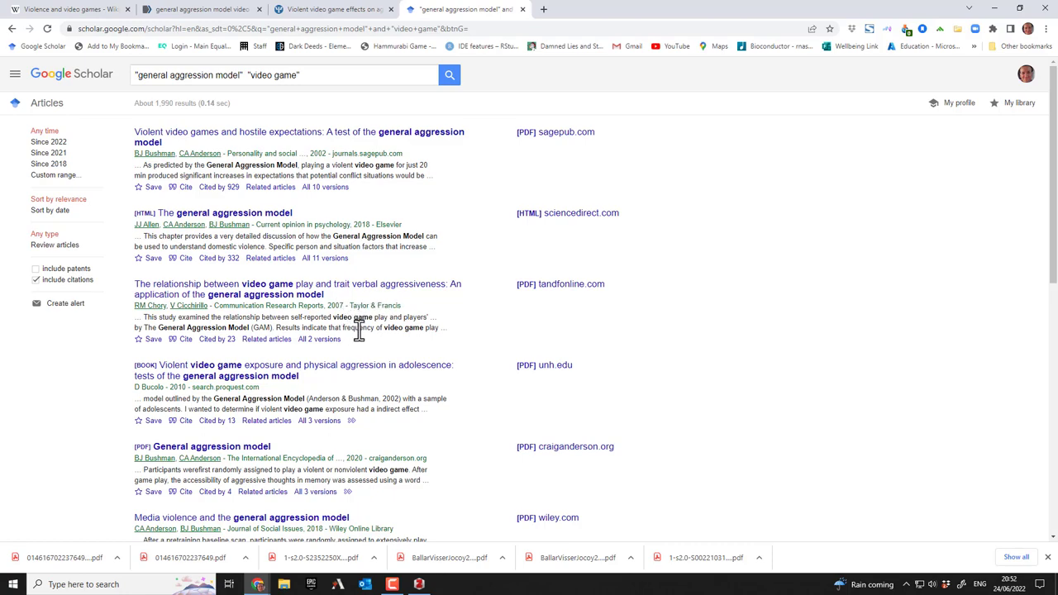
Open the unh.edu PDF of the Violent Video Game Exposure dissertation, inspect its opening pages, download it, and return to the Scholar results.
{"action": "scroll", "coordinate": [358, 329], "scroll_direction": "down", "scroll_amount": 1}
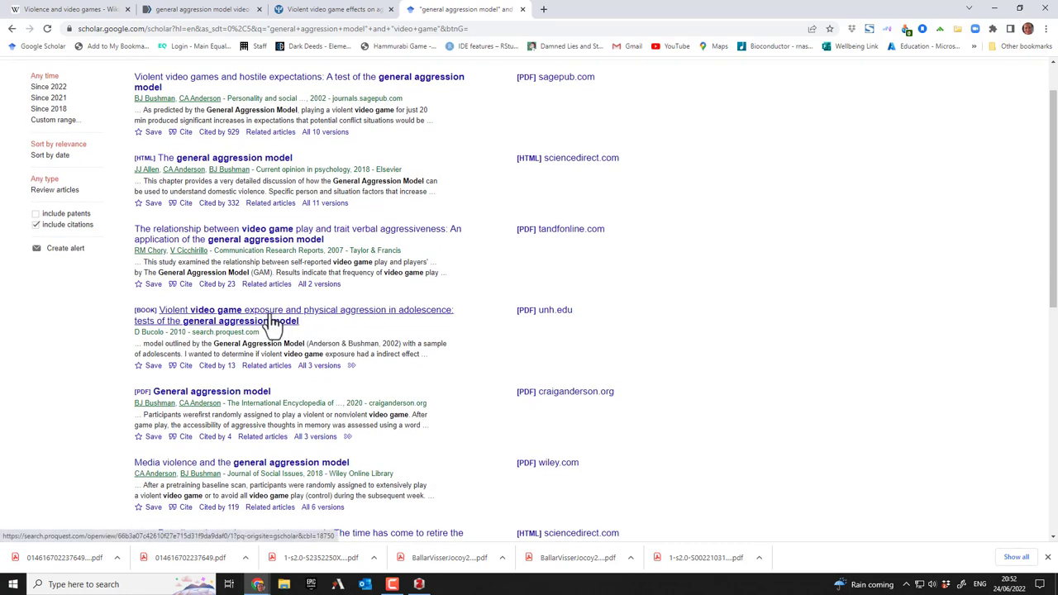
{"action": "left_click", "coordinate": [550, 313]}
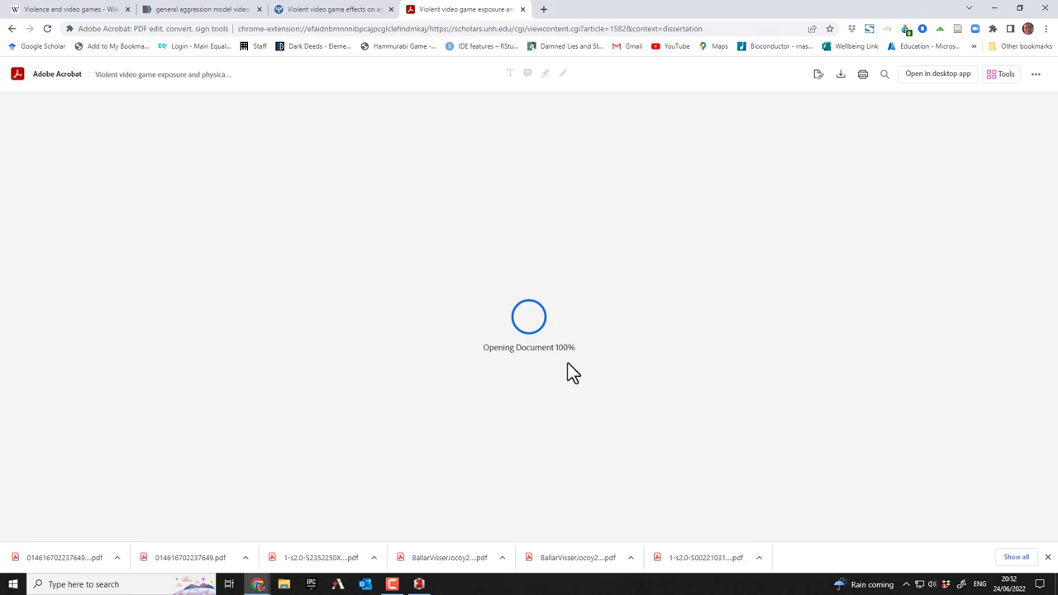
{"action": "scroll", "coordinate": [610, 357], "scroll_direction": "down", "scroll_amount": 10}
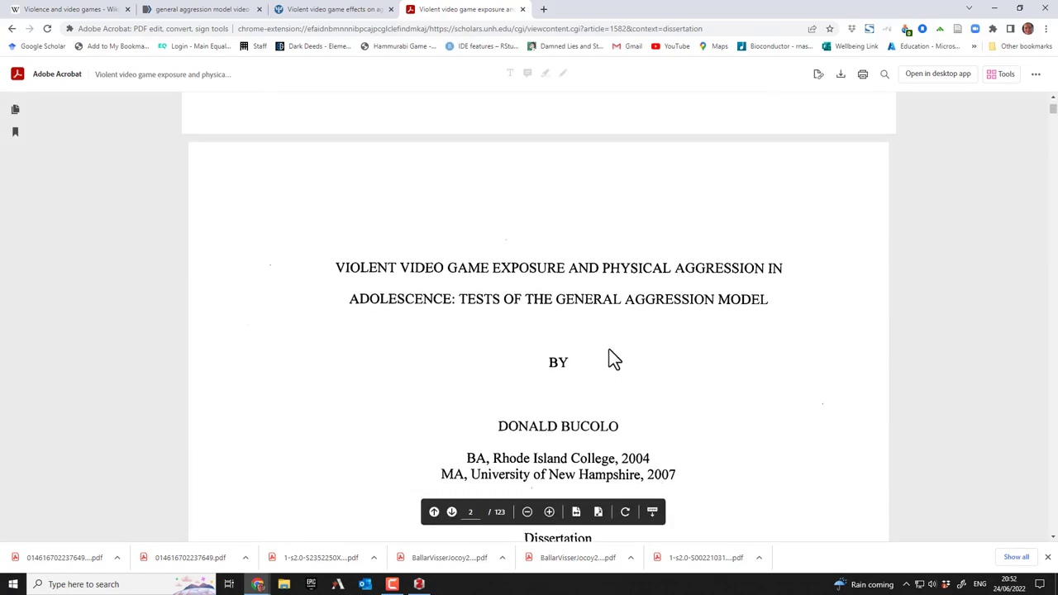
{"action": "scroll", "coordinate": [612, 358], "scroll_direction": "up", "scroll_amount": 4}
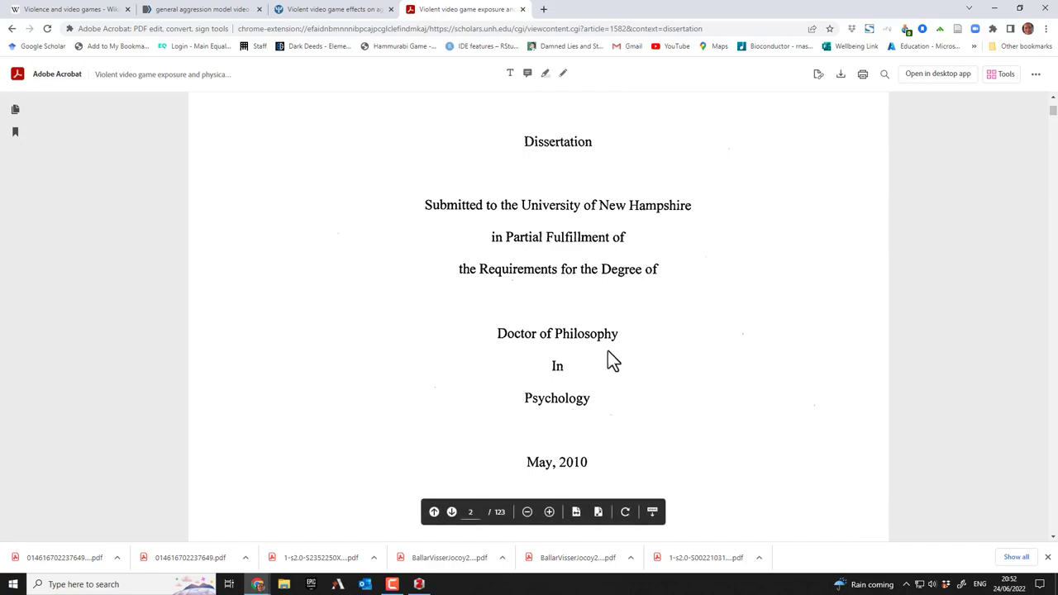
{"action": "left_click_drag", "start_coordinate": [1053, 112], "coordinate": [1001, 99]}
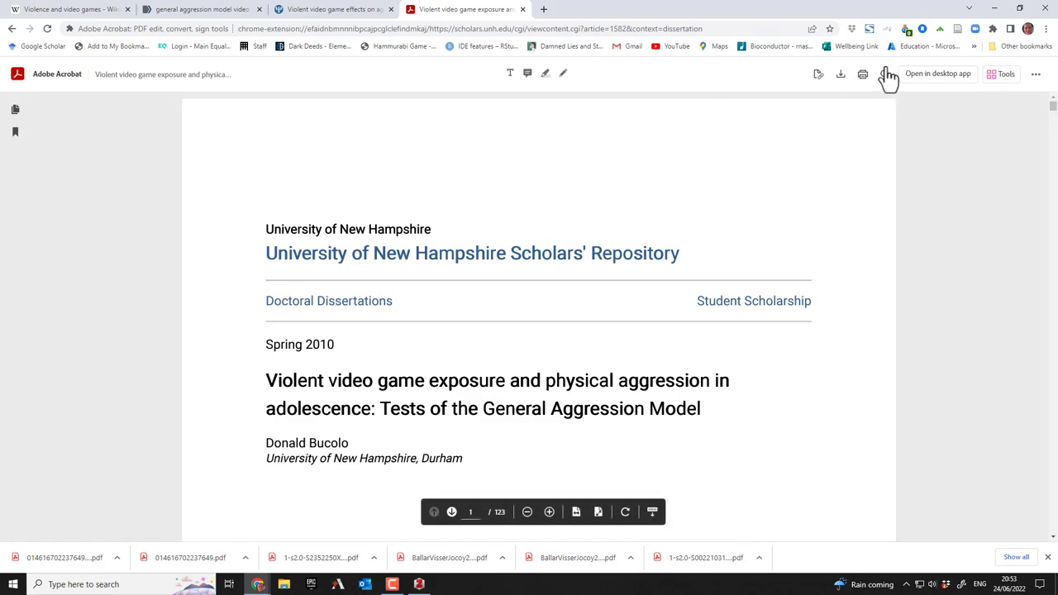
{"action": "left_click", "coordinate": [840, 74]}
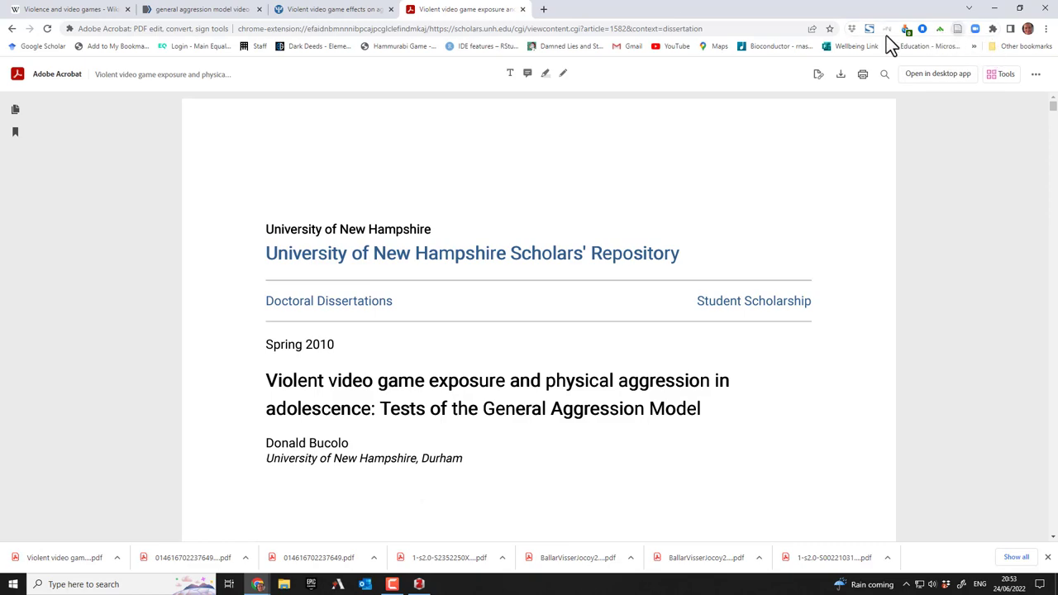
{"action": "left_click", "coordinate": [12, 28]}
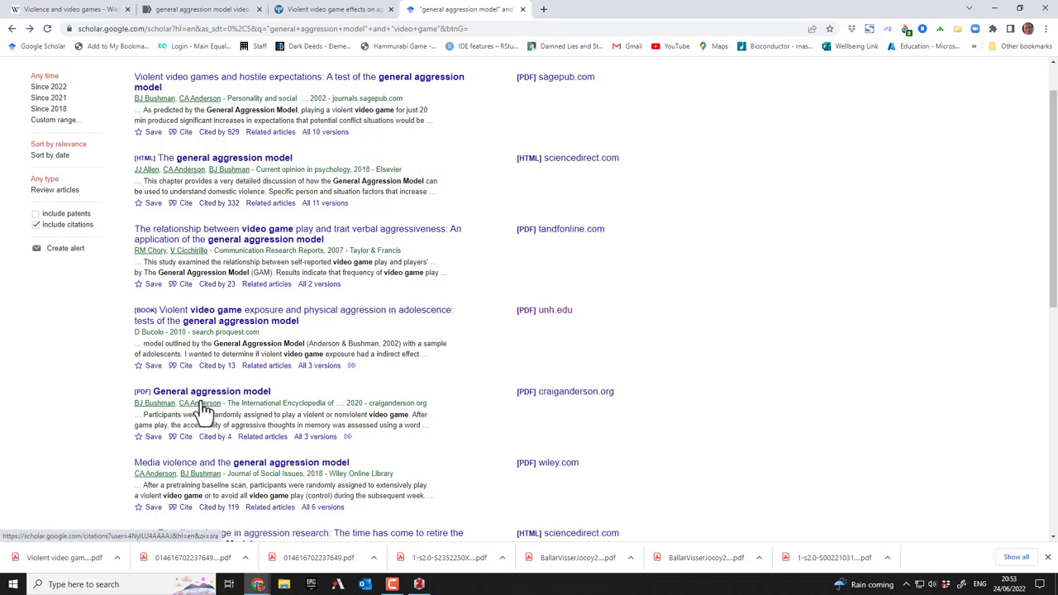
Download the PDF of Paradigm Change in Aggression Research from ScienceDirect and save the article to Zotero's Video Game Violence collection.
{"action": "scroll", "coordinate": [201, 409], "scroll_direction": "down", "scroll_amount": 1}
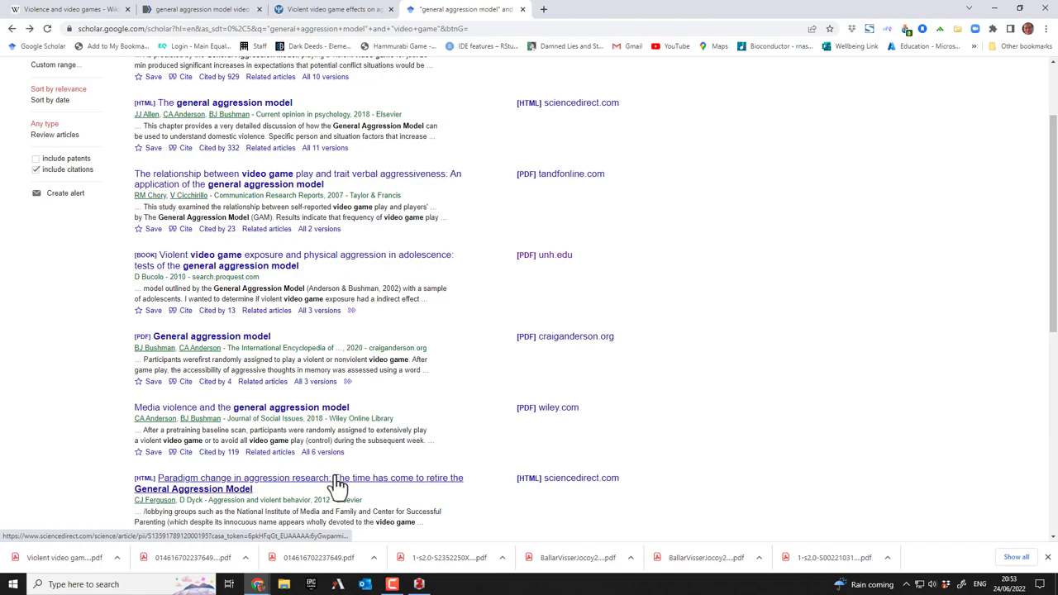
{"action": "scroll", "coordinate": [339, 485], "scroll_direction": "down", "scroll_amount": 1}
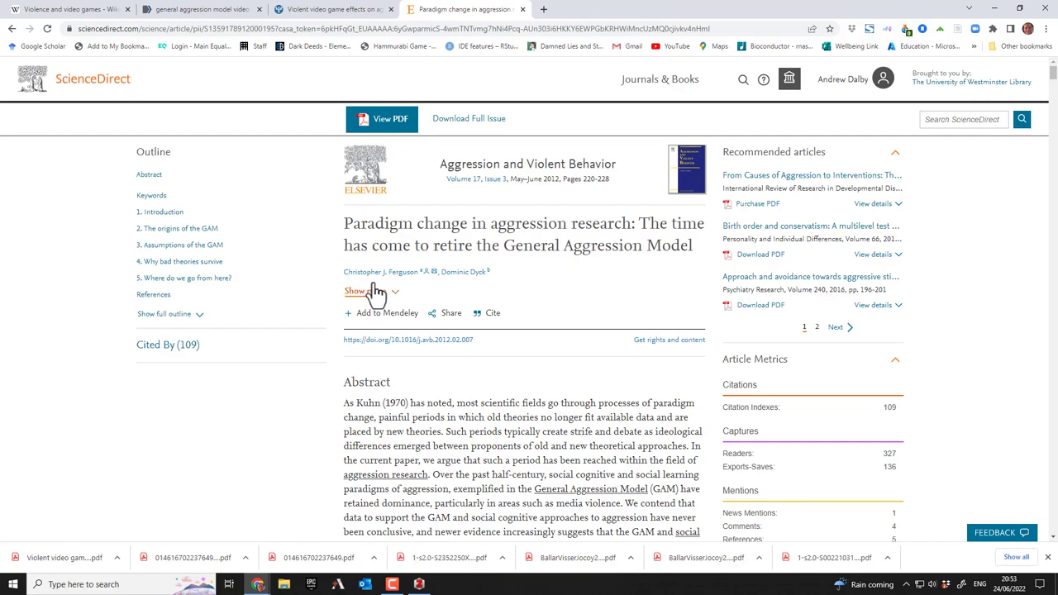
{"action": "left_click", "coordinate": [387, 122]}
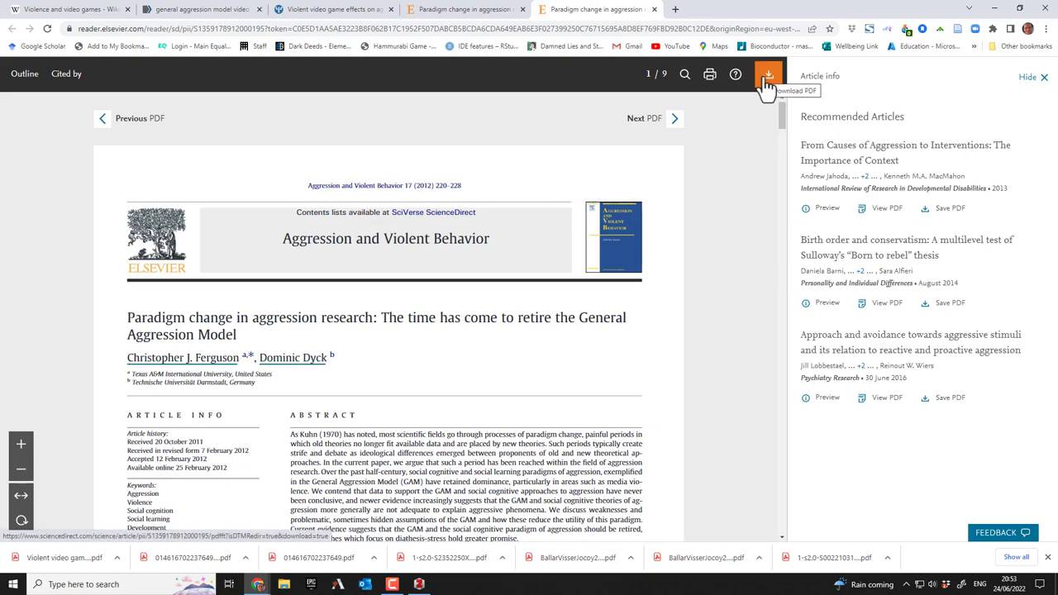
{"action": "left_click", "coordinate": [766, 78]}
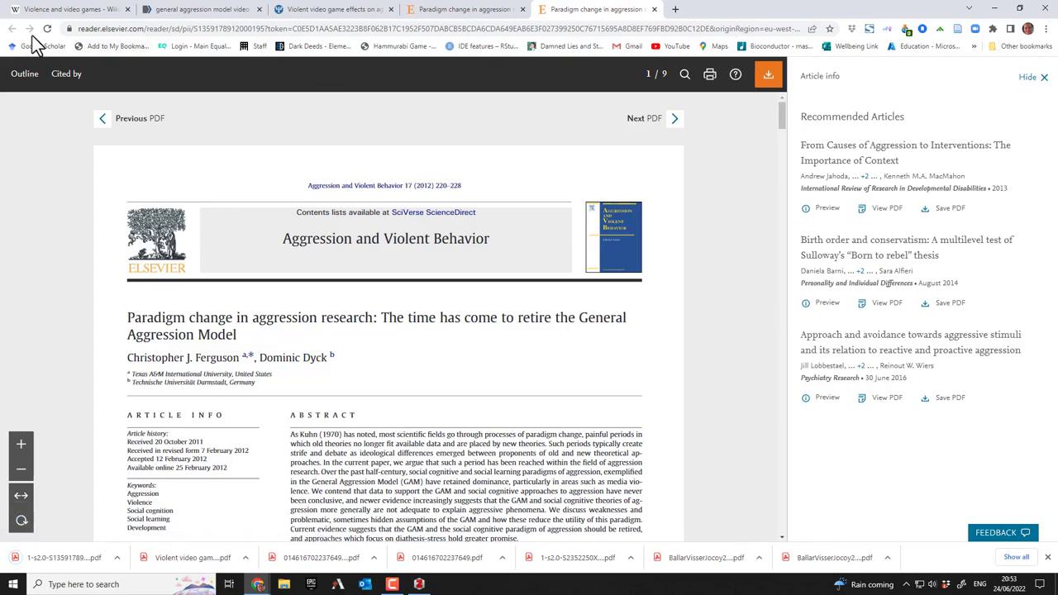
{"action": "left_click", "coordinate": [654, 9]}
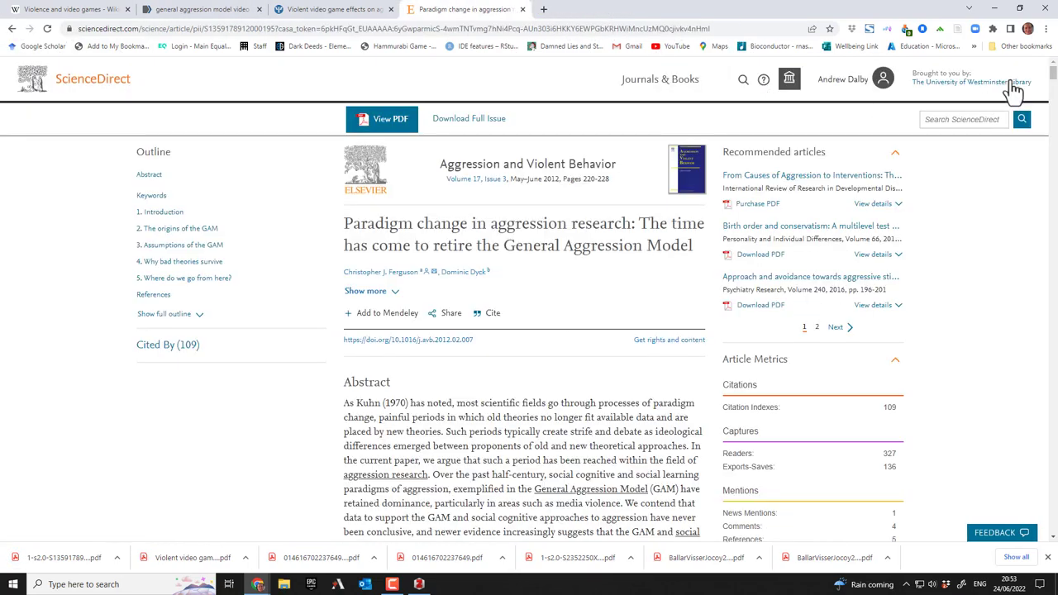
{"action": "left_click", "coordinate": [957, 30]}
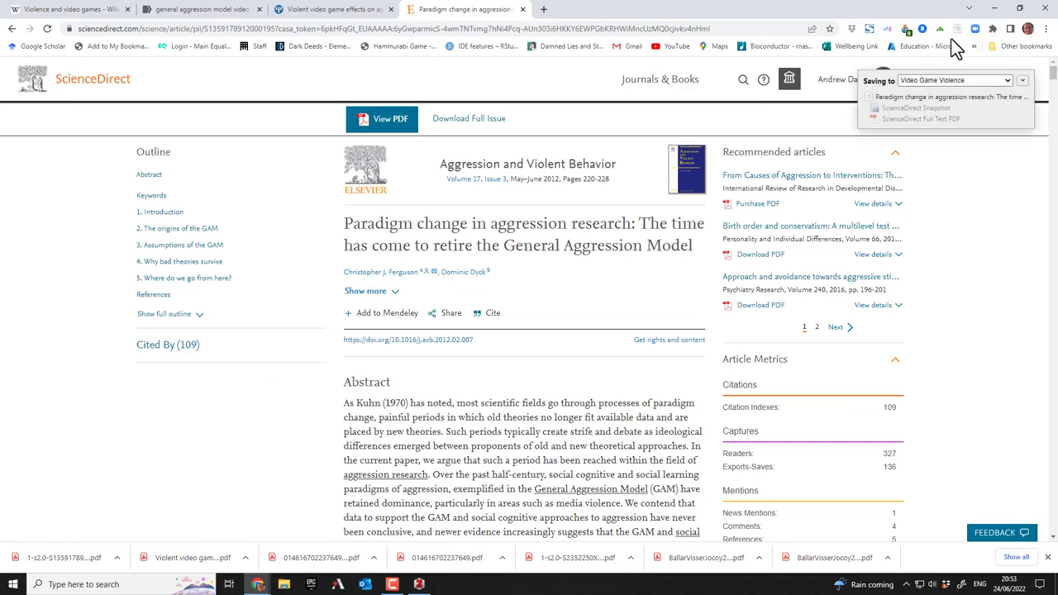
Close the ScienceDirect article and the APA PsycNet record, leaving the Wikipedia and PubMed pages open.
{"action": "left_click", "coordinate": [303, 11]}
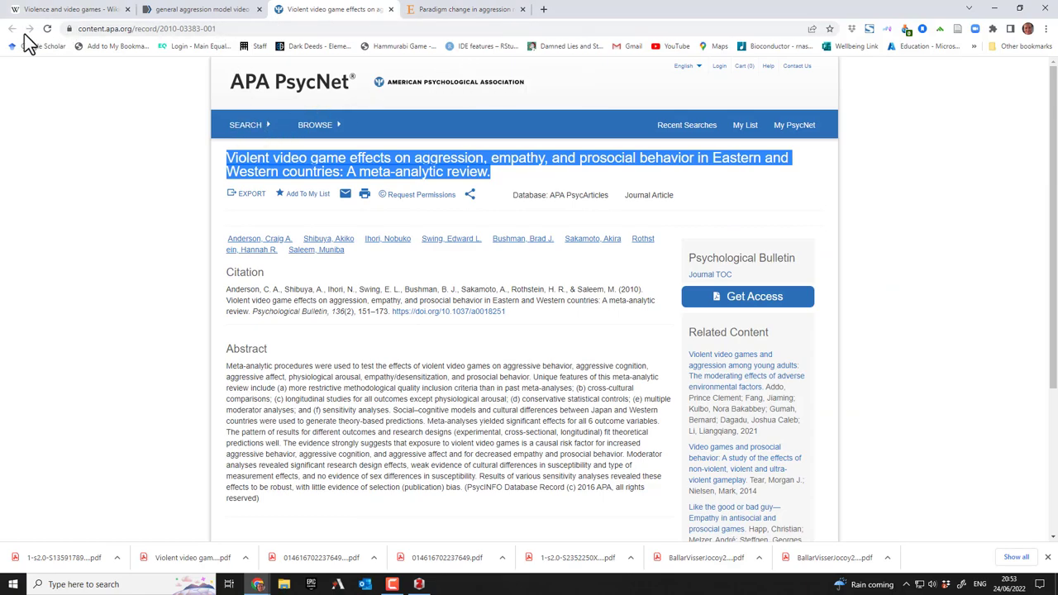
{"action": "left_click", "coordinate": [442, 12]}
{"action": "left_click", "coordinate": [522, 9]}
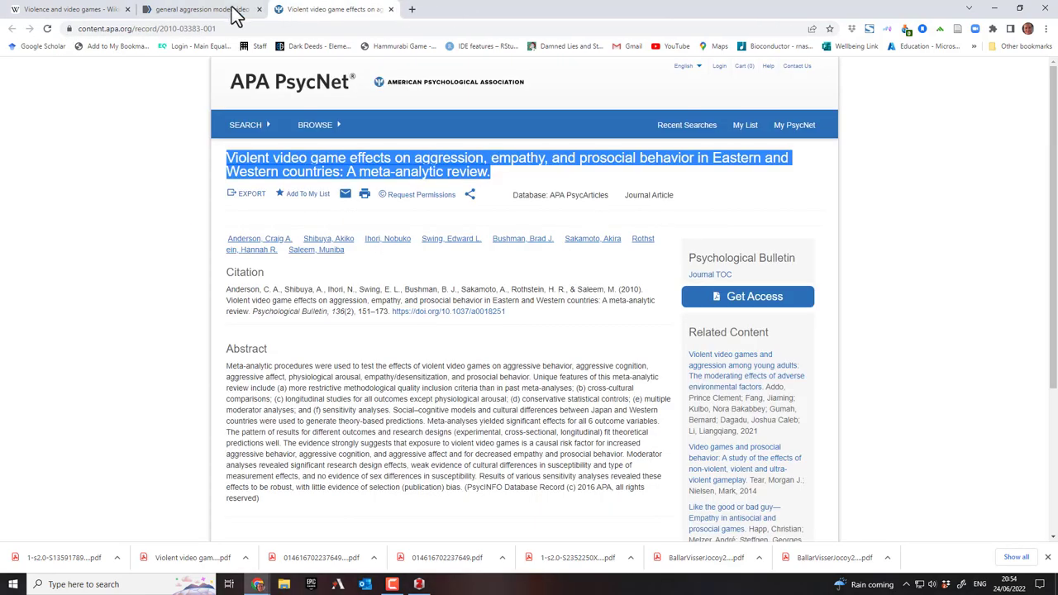
{"action": "left_click", "coordinate": [185, 11]}
{"action": "left_click", "coordinate": [326, 9]}
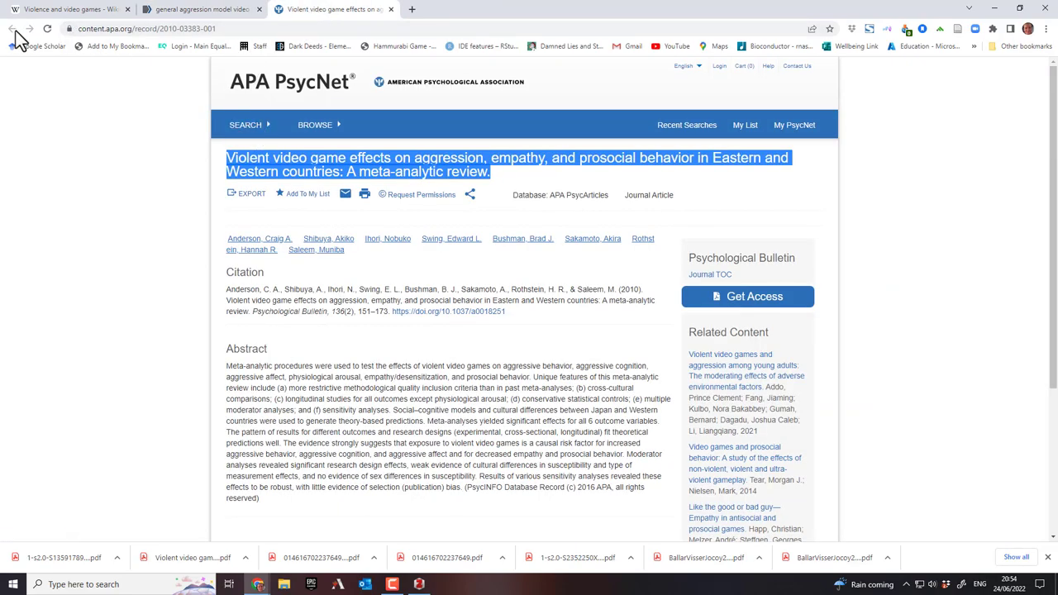
{"action": "left_click", "coordinate": [391, 9]}
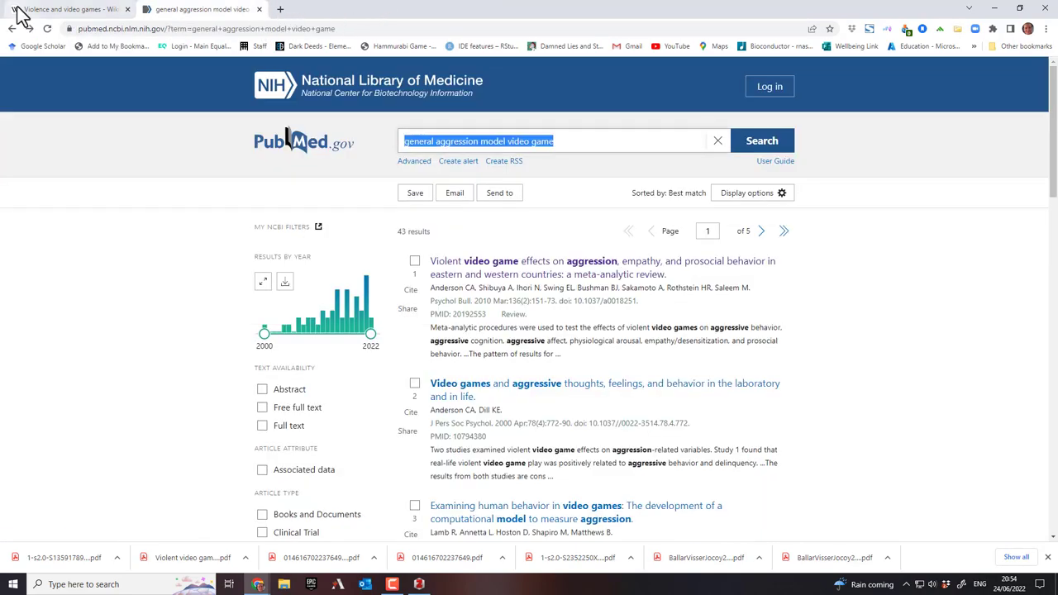
Open Google Scholar in a new browser tab and search for "video game violence".
{"action": "left_click", "coordinate": [280, 9]}
{"action": "type", "text": "s"}
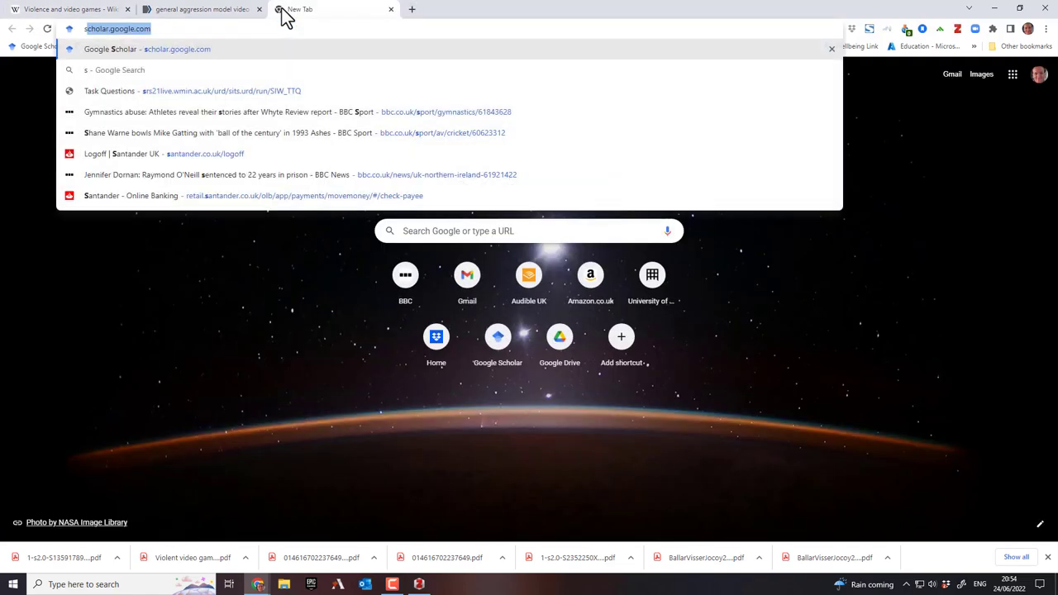
{"action": "type", "text": "c"}
{"action": "key", "text": "Return"}
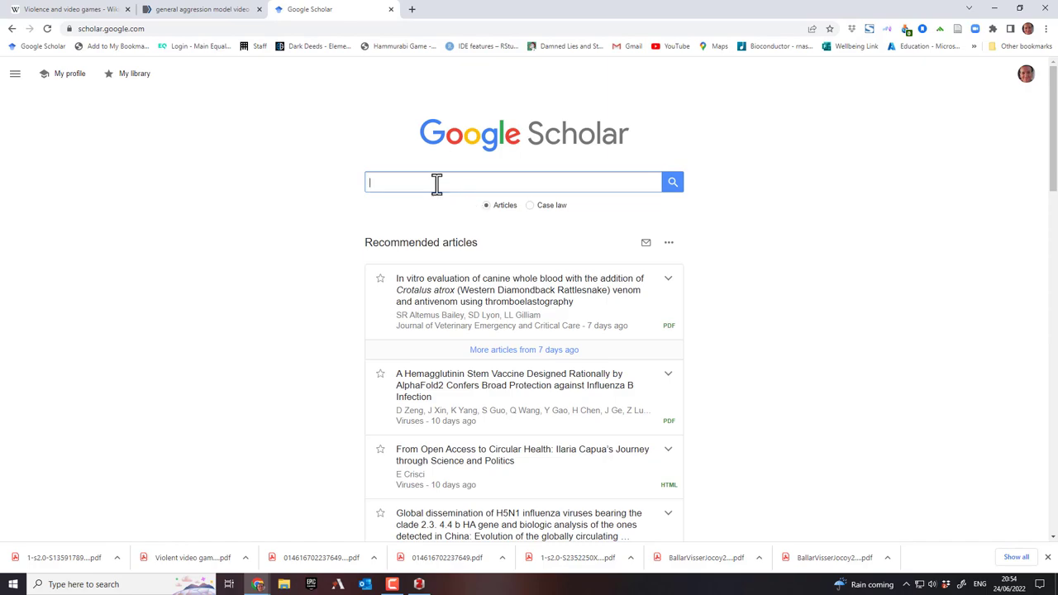
{"action": "type", "text": "vid"}
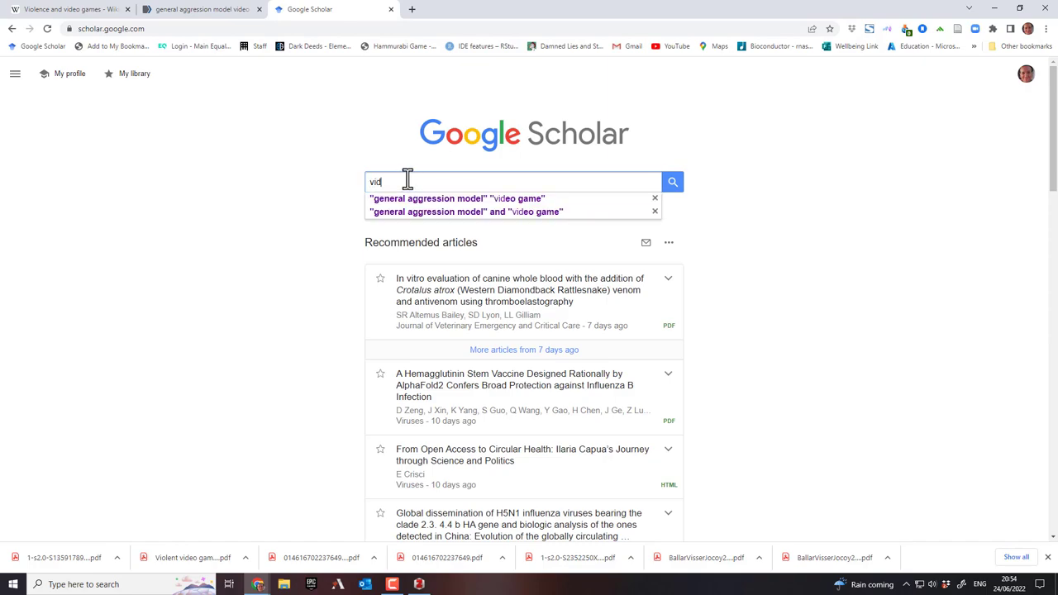
{"action": "type", "text": "eo g"}
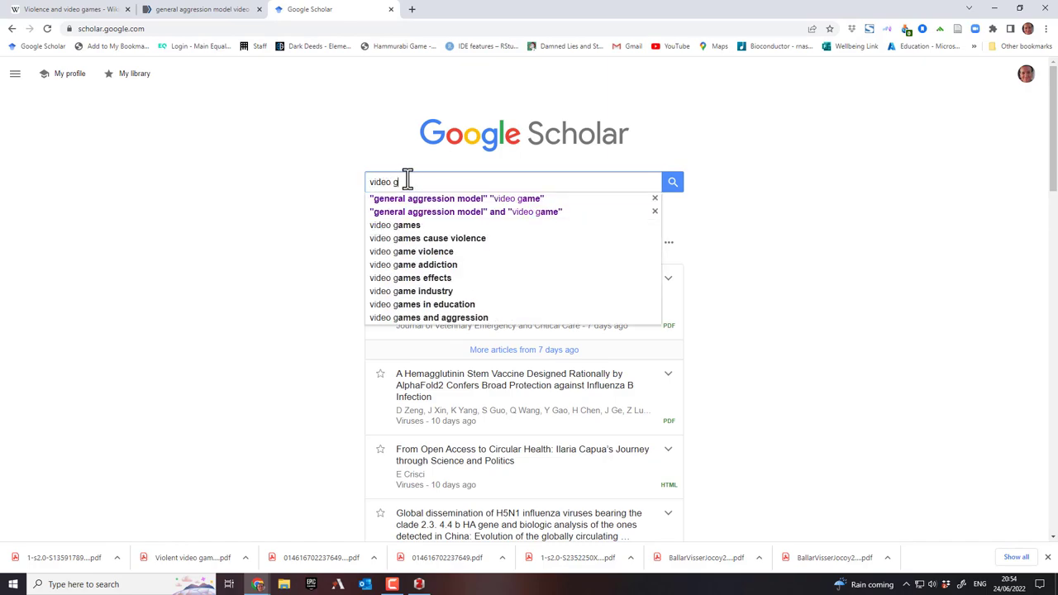
{"action": "type", "text": "ame"}
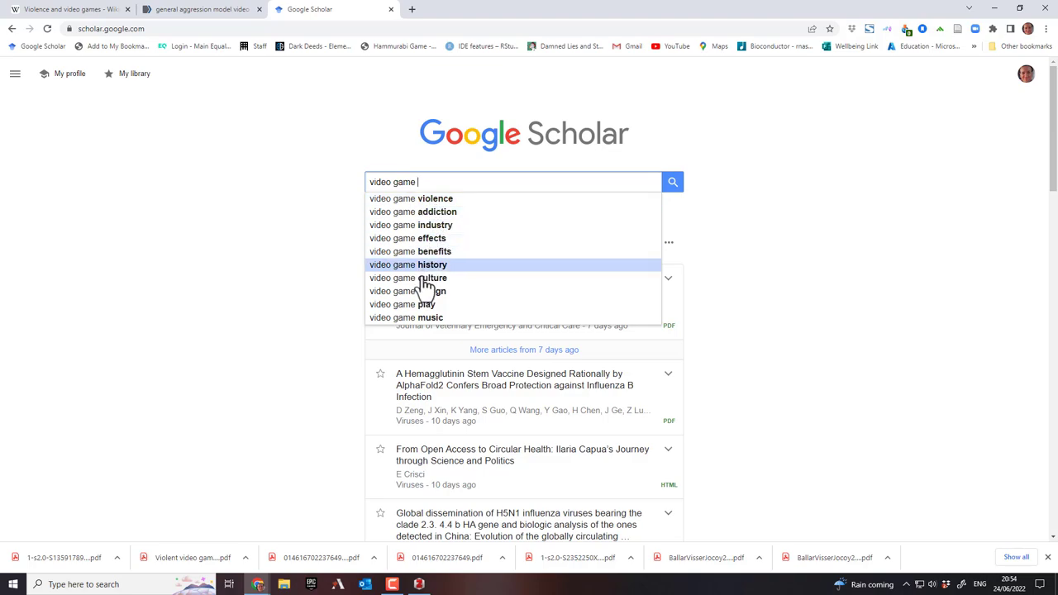
{"action": "left_click", "coordinate": [436, 201]}
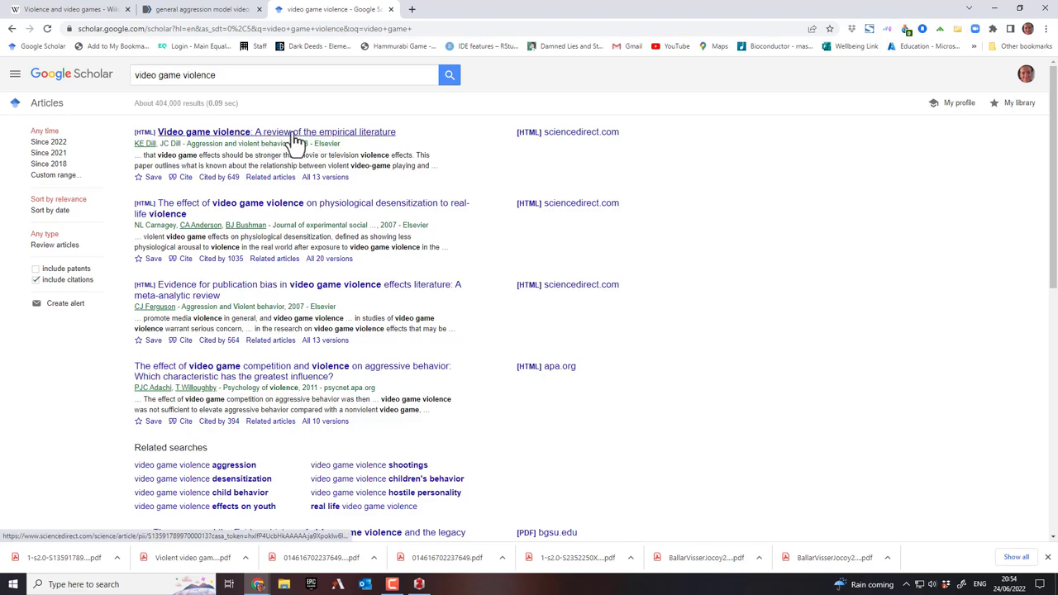
Download the ScienceDirect PDF of Video game violence: A review of the empirical literature, close it and return to the Scholar results.
{"action": "left_click", "coordinate": [584, 134]}
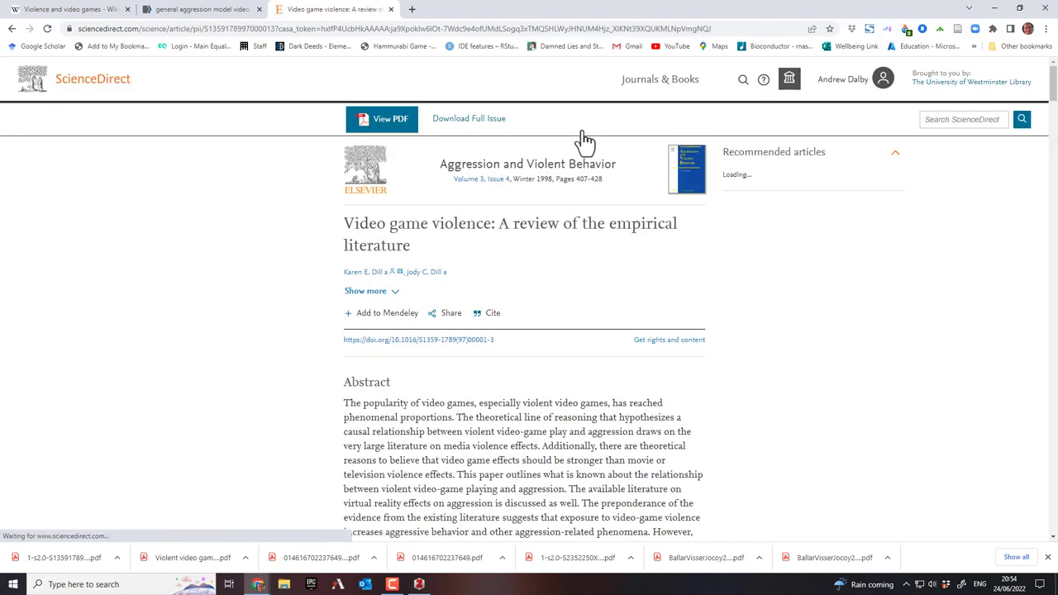
{"action": "left_click", "coordinate": [390, 121]}
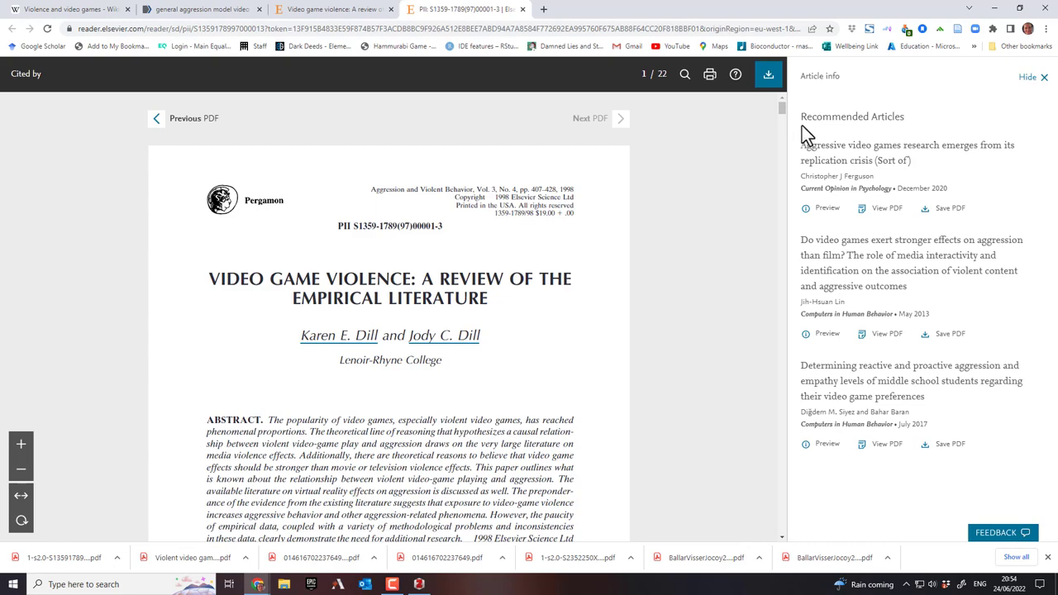
{"action": "left_click", "coordinate": [769, 80]}
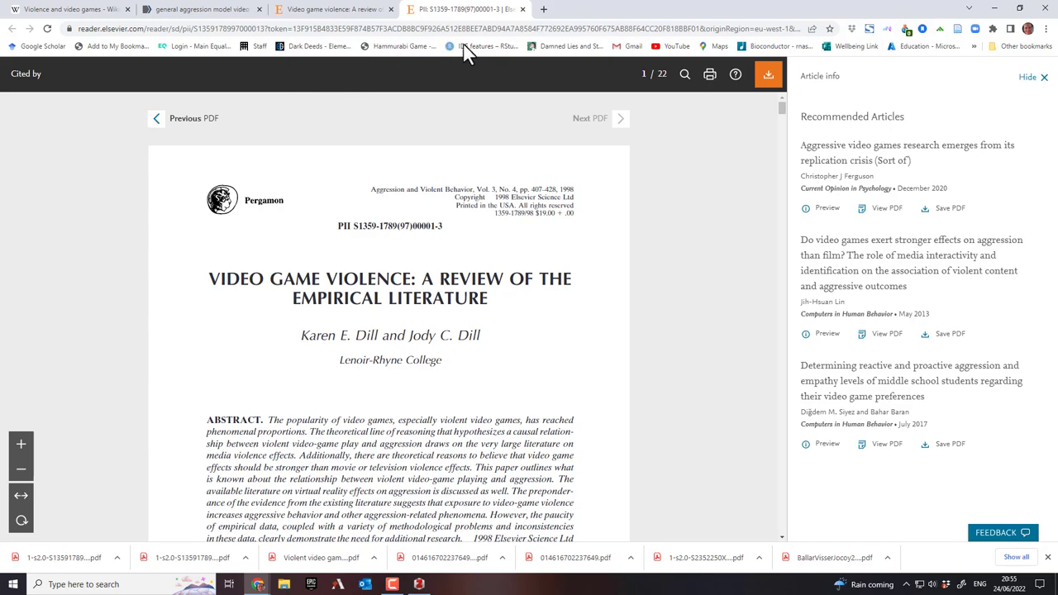
{"action": "left_click", "coordinate": [347, 10]}
{"action": "left_click", "coordinate": [470, 10]}
{"action": "left_click", "coordinate": [522, 9]}
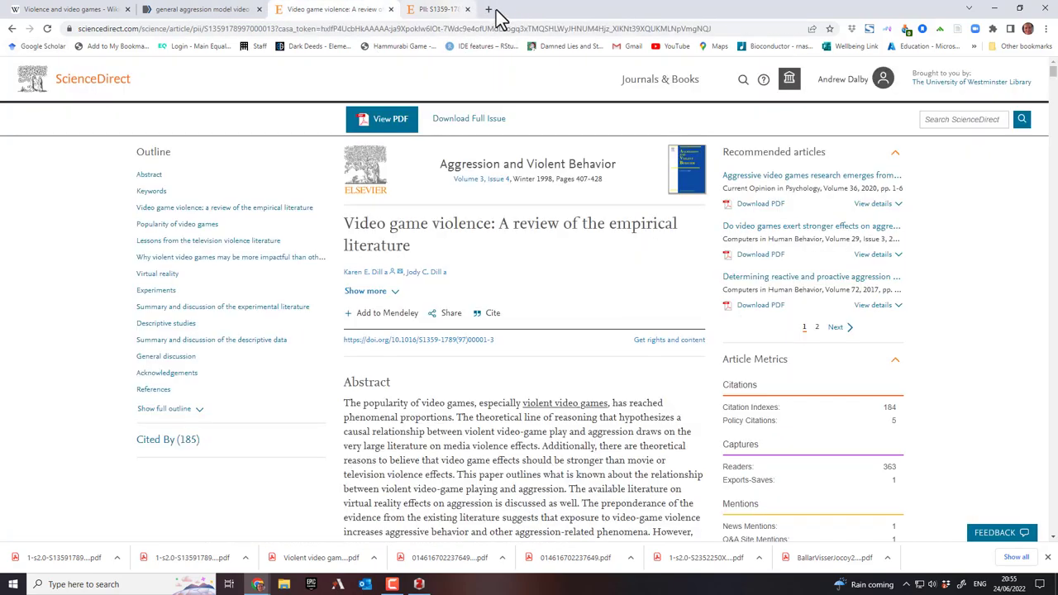
{"action": "left_click", "coordinate": [11, 30]}
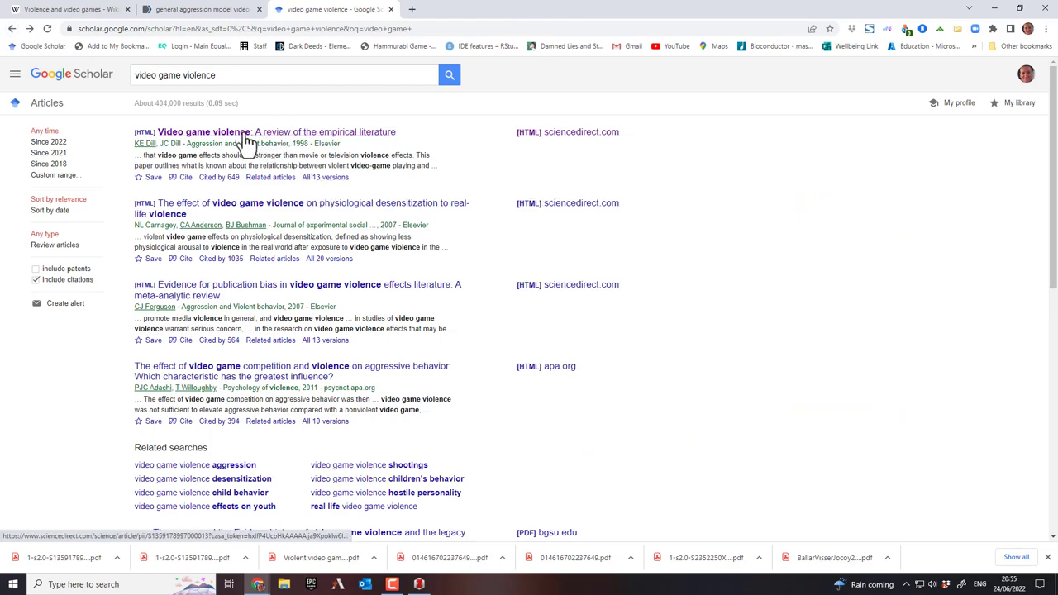
Save all ten Scholar results on the page to Zotero's Video Game Violence collection and check them in the Zotero library.
{"action": "left_click", "coordinate": [956, 33]}
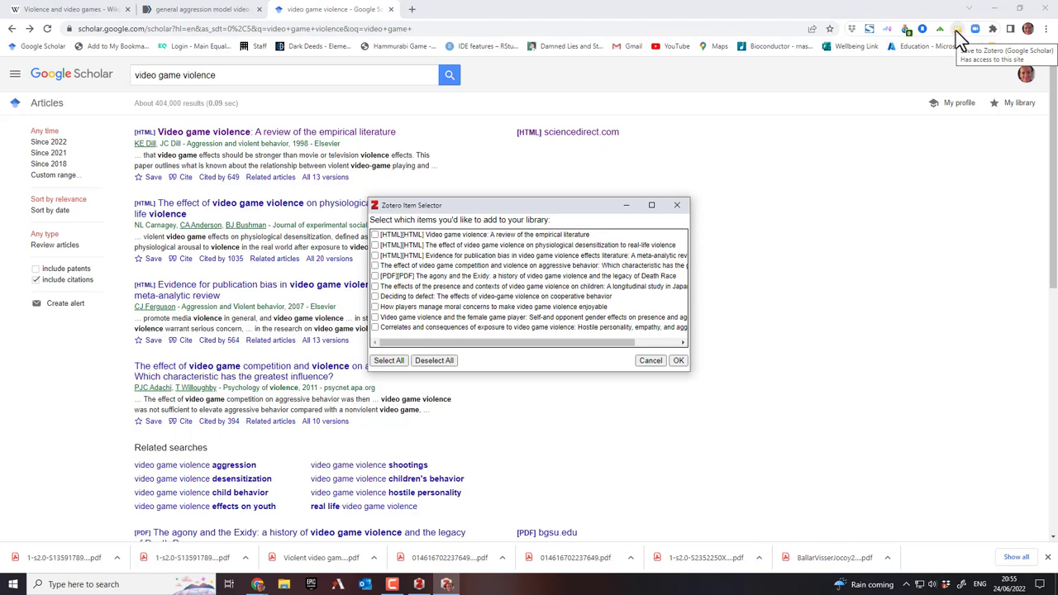
{"action": "left_click", "coordinate": [374, 255]}
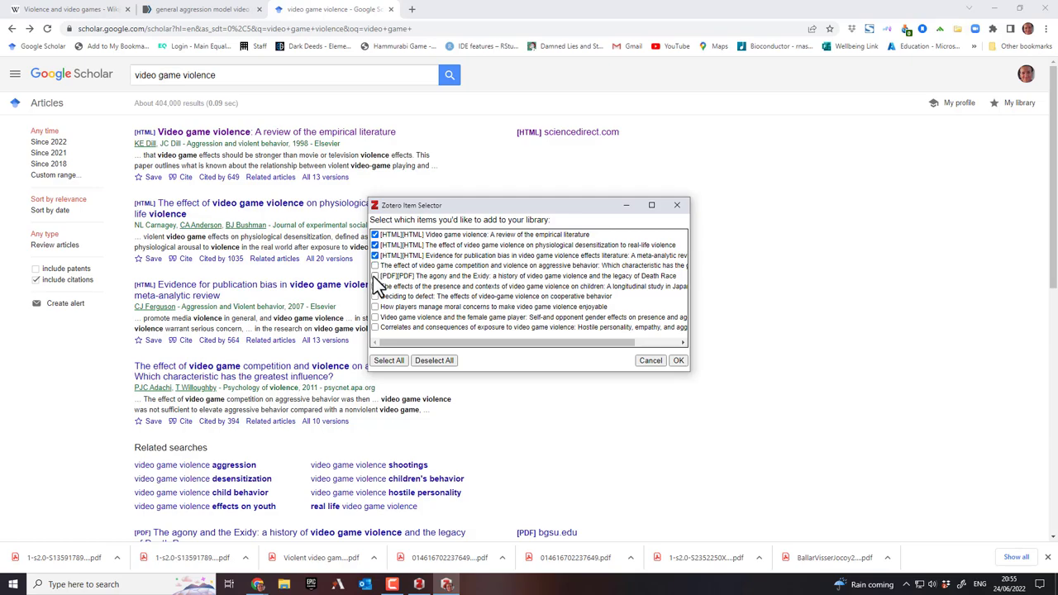
{"action": "left_click", "coordinate": [375, 265]}
{"action": "left_click", "coordinate": [376, 275]}
{"action": "left_click", "coordinate": [375, 286]}
{"action": "left_click", "coordinate": [375, 296]}
{"action": "left_click", "coordinate": [375, 327]}
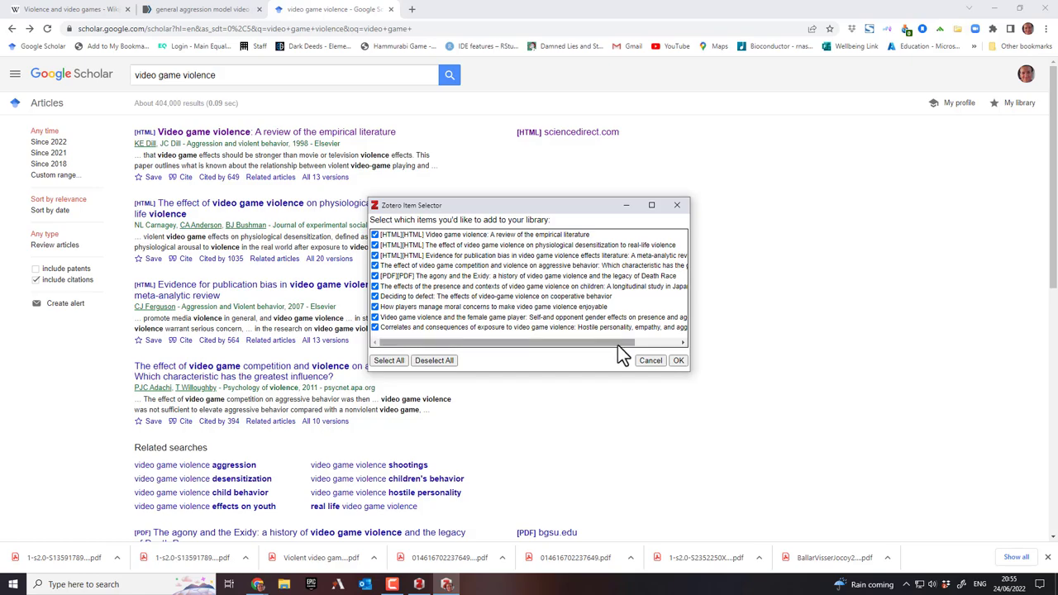
{"action": "left_click", "coordinate": [678, 360]}
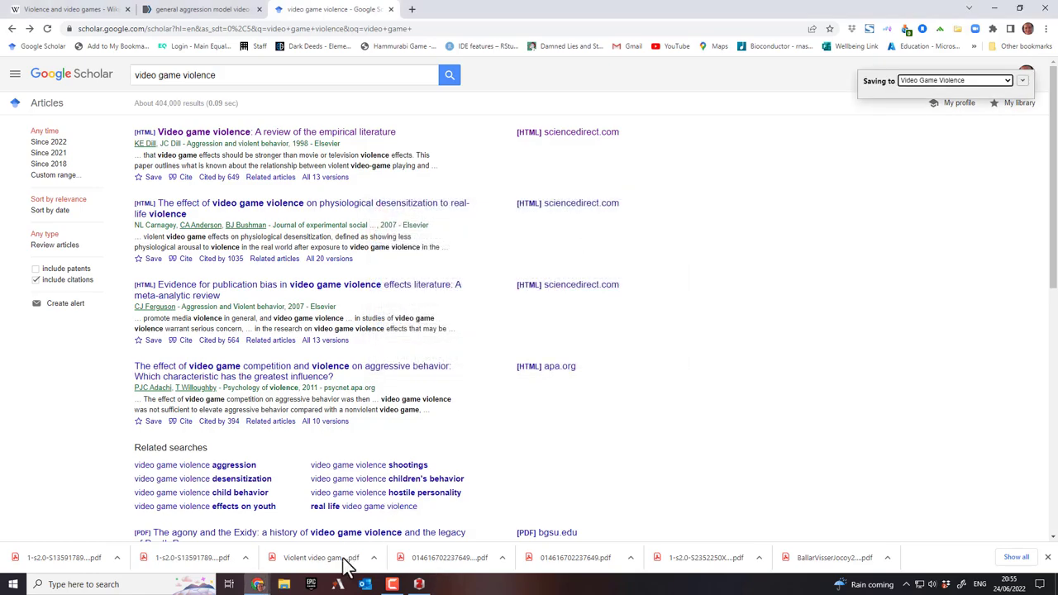
{"action": "left_click", "coordinate": [419, 585]}
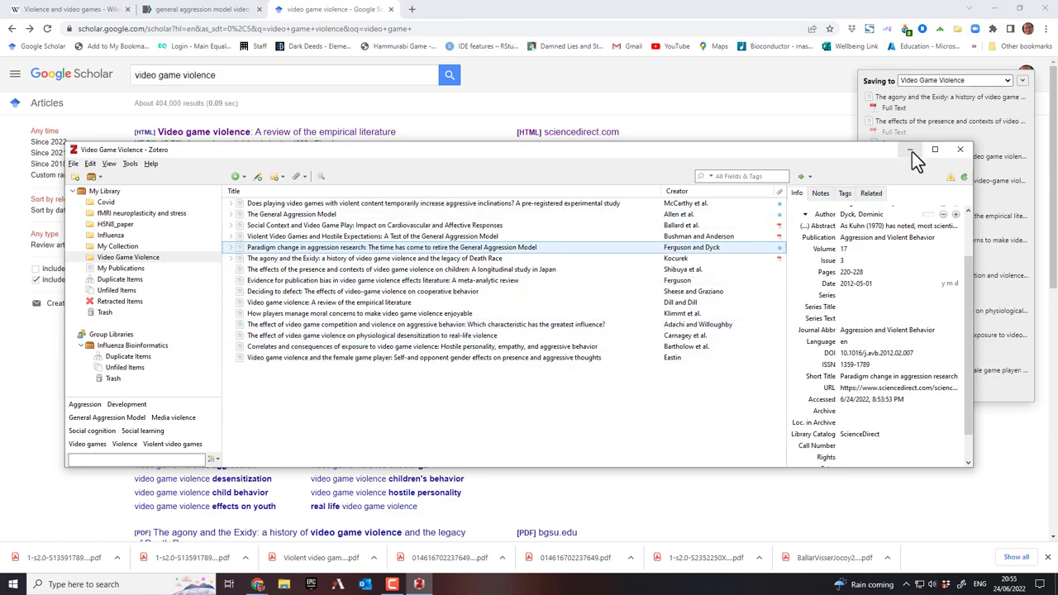
{"action": "left_click", "coordinate": [910, 150]}
Download the ScienceDirect PDF of The effect of video game violence on physiological desensitization to real-life violence.
{"action": "left_click", "coordinate": [212, 205]}
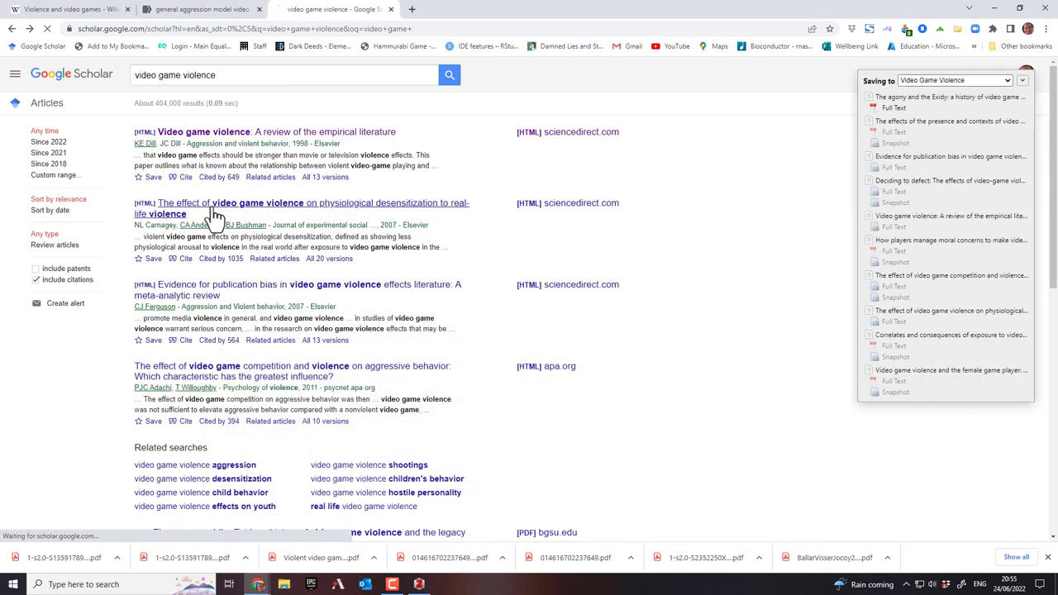
{"action": "left_click", "coordinate": [382, 120]}
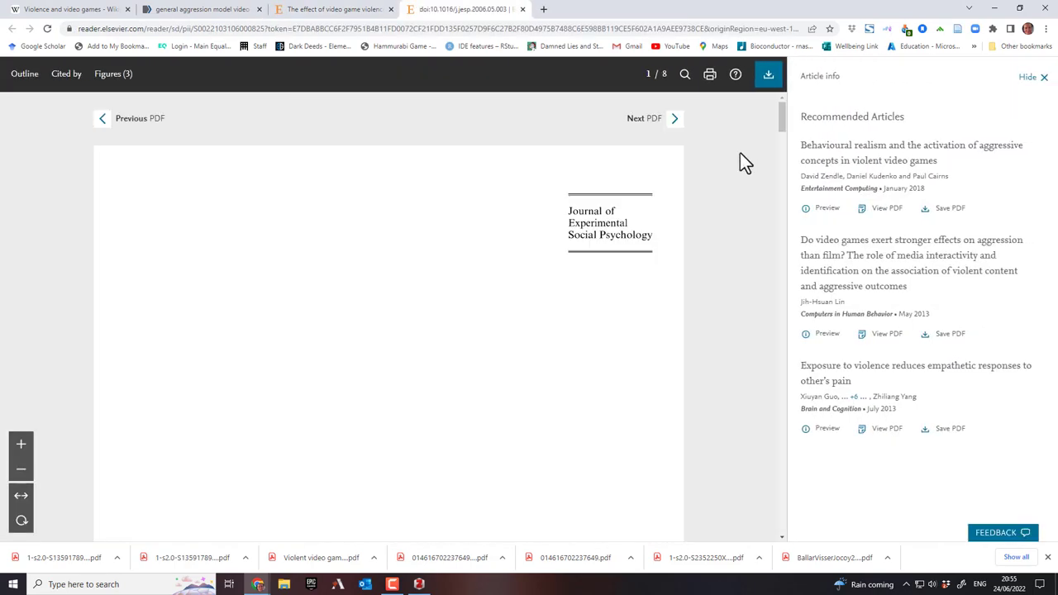
{"action": "left_click", "coordinate": [769, 81]}
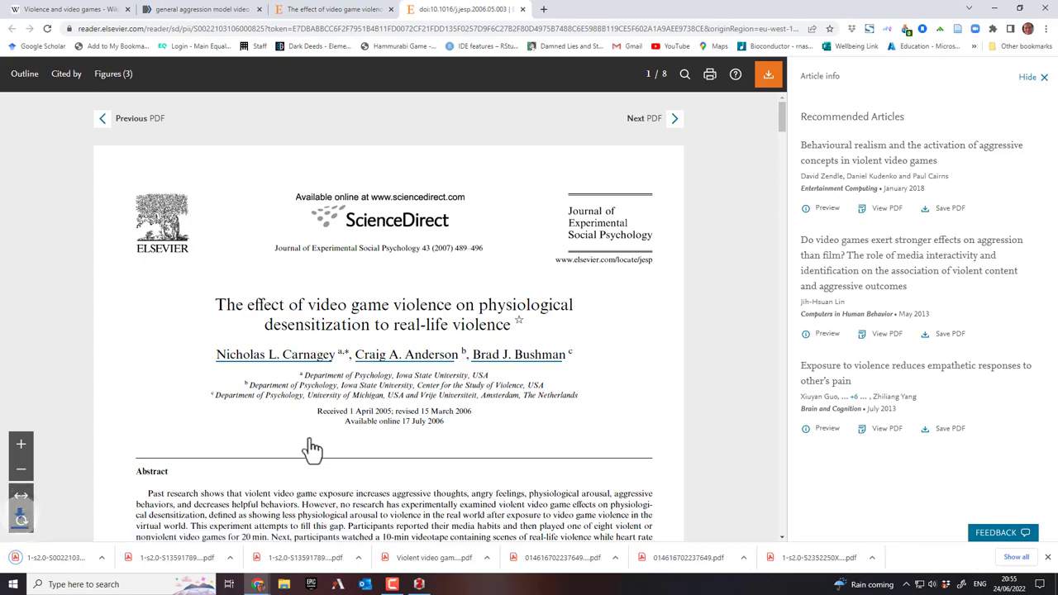
In Zotero, examine the newly saved Video Game Violence entries for their details and attached files.
{"action": "left_click", "coordinate": [419, 583]}
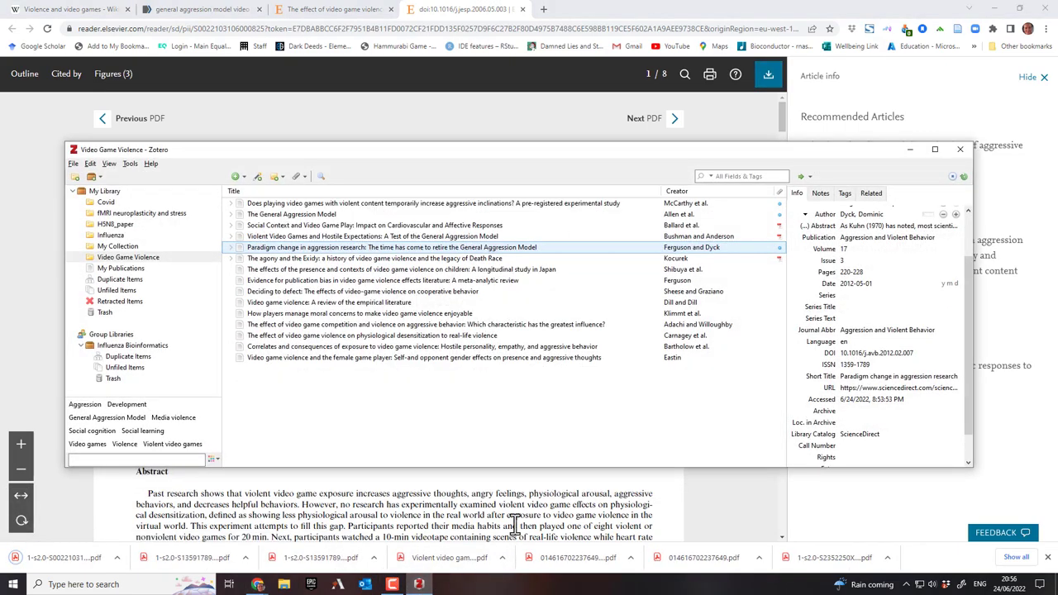
{"action": "left_click", "coordinate": [766, 270]}
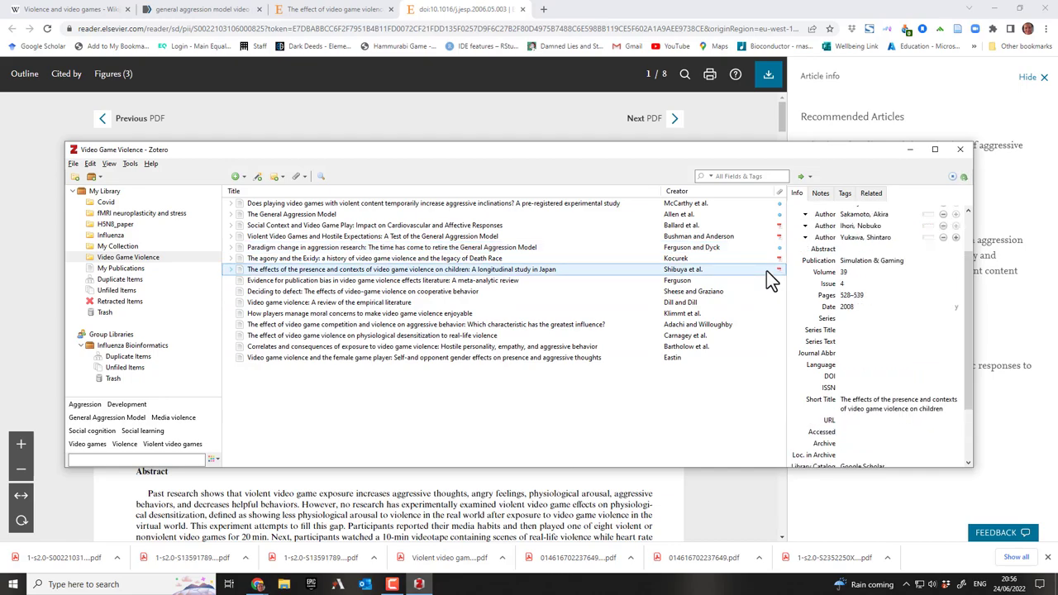
{"action": "left_click", "coordinate": [759, 283]}
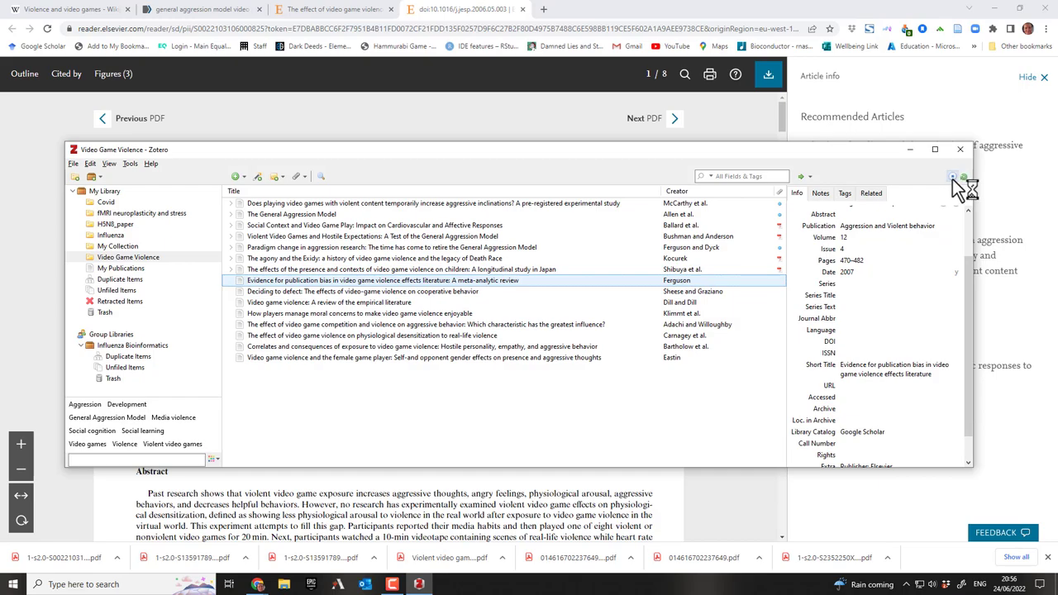
{"action": "left_click", "coordinate": [923, 235]}
{"action": "left_click", "coordinate": [727, 293]}
{"action": "left_click", "coordinate": [728, 299]}
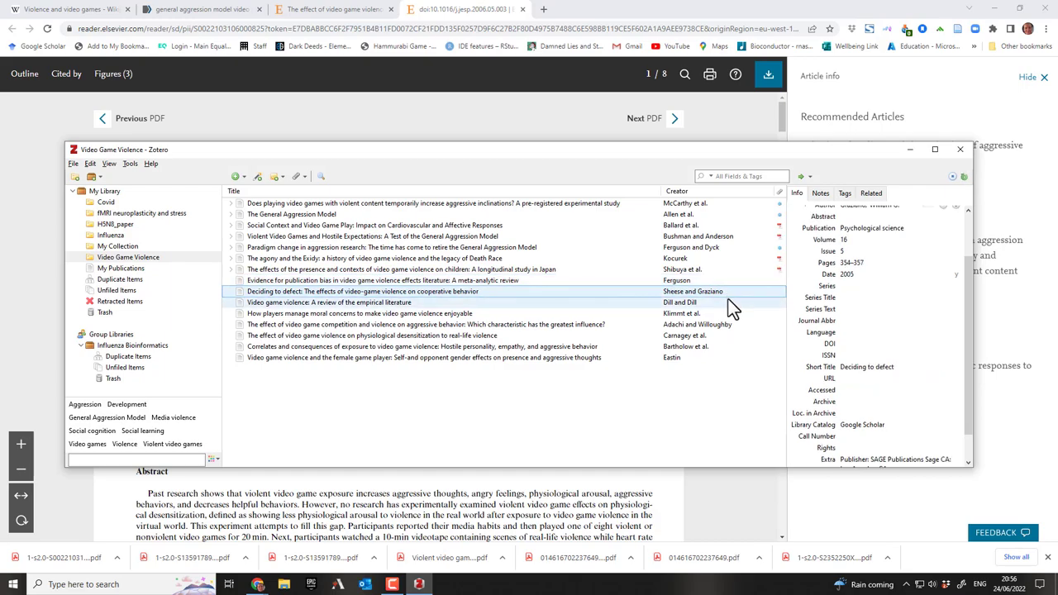
{"action": "left_click", "coordinate": [731, 315]}
{"action": "left_click", "coordinate": [729, 345]}
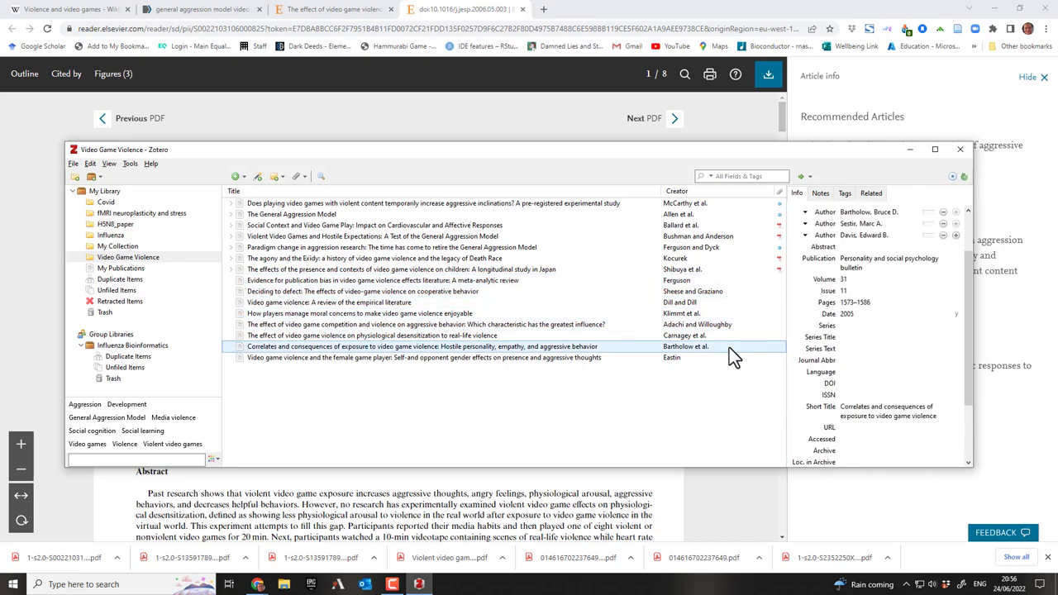
{"action": "left_click", "coordinate": [717, 359]}
{"action": "left_click", "coordinate": [707, 336]}
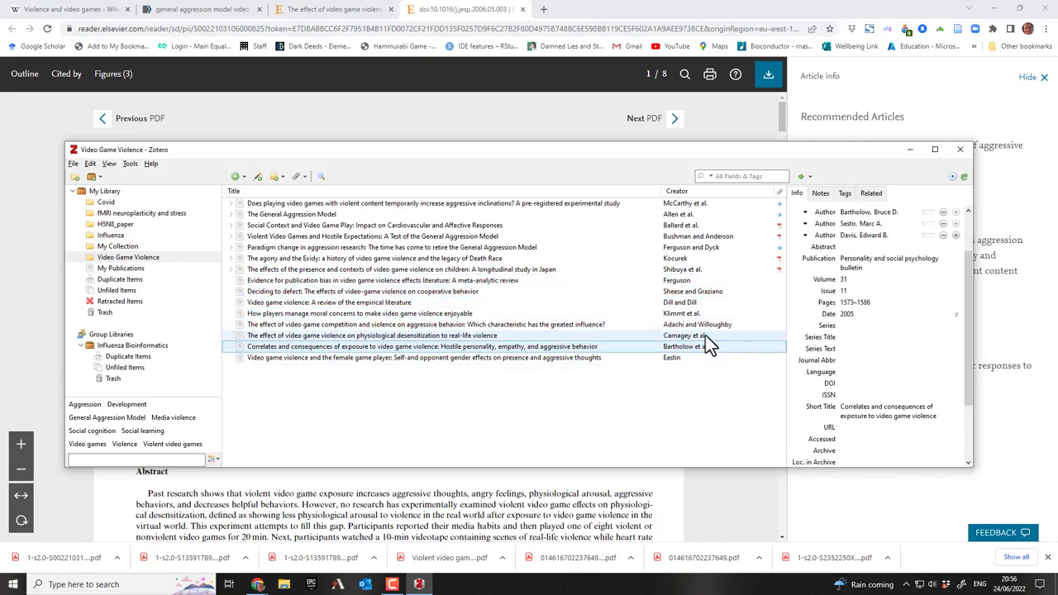
{"action": "left_click", "coordinate": [703, 324]}
{"action": "left_click", "coordinate": [701, 314]}
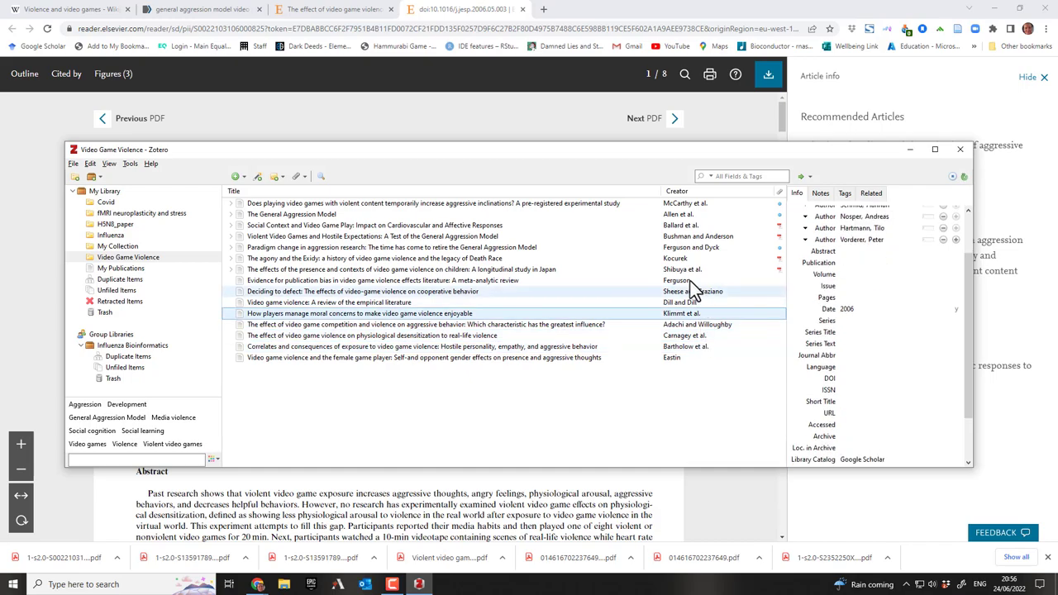
{"action": "key", "text": "Up"}
{"action": "key", "text": "Up"}
{"action": "key", "text": "Up"}
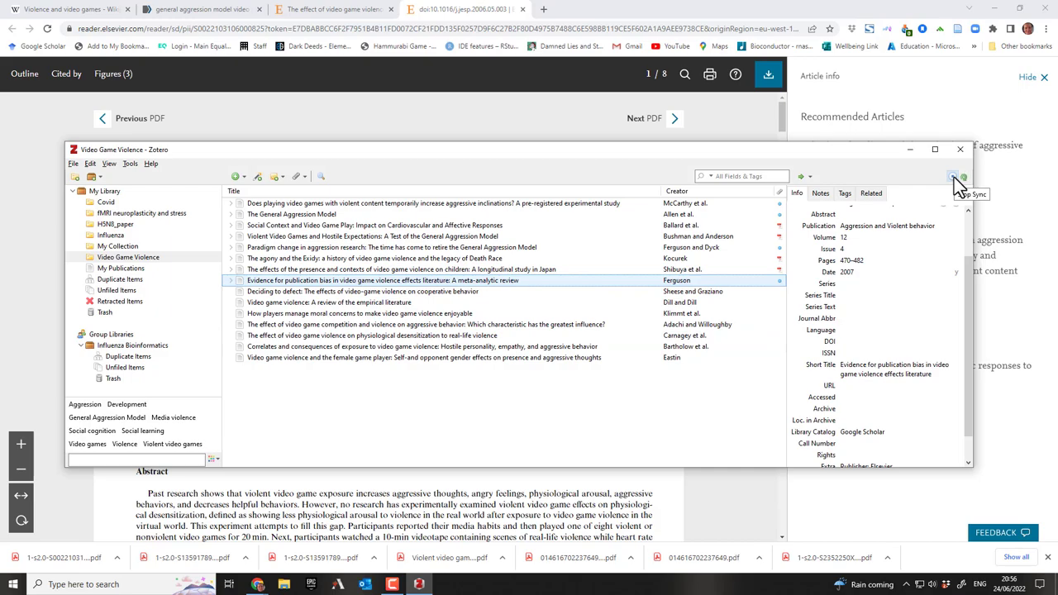
Open the saved snapshot of Evidence for publication bias in video game violence effects literature and download the article's PDF.
{"action": "right_click", "coordinate": [779, 283]}
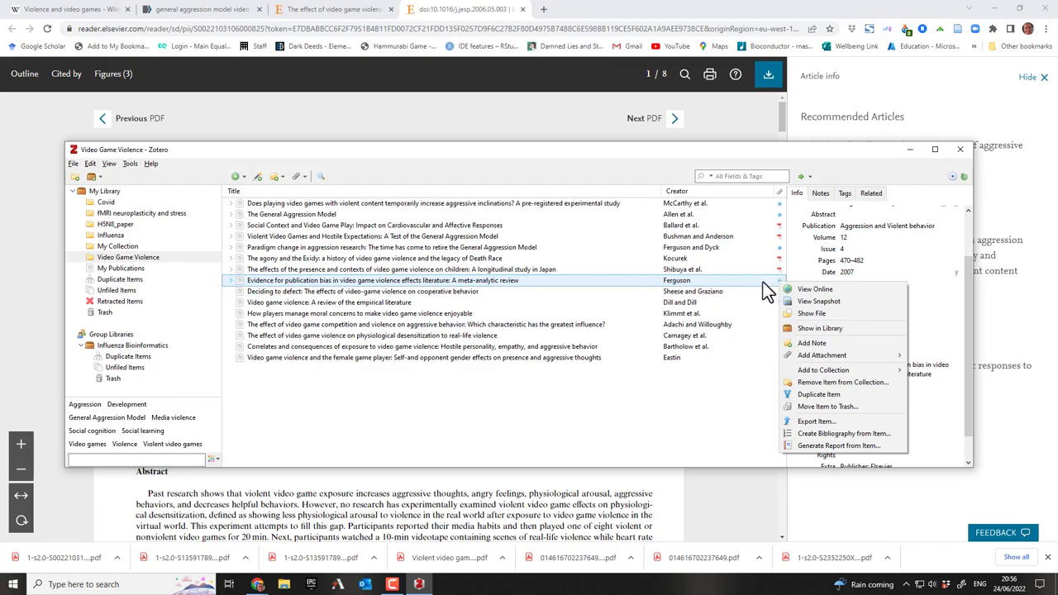
{"action": "left_click", "coordinate": [752, 284]}
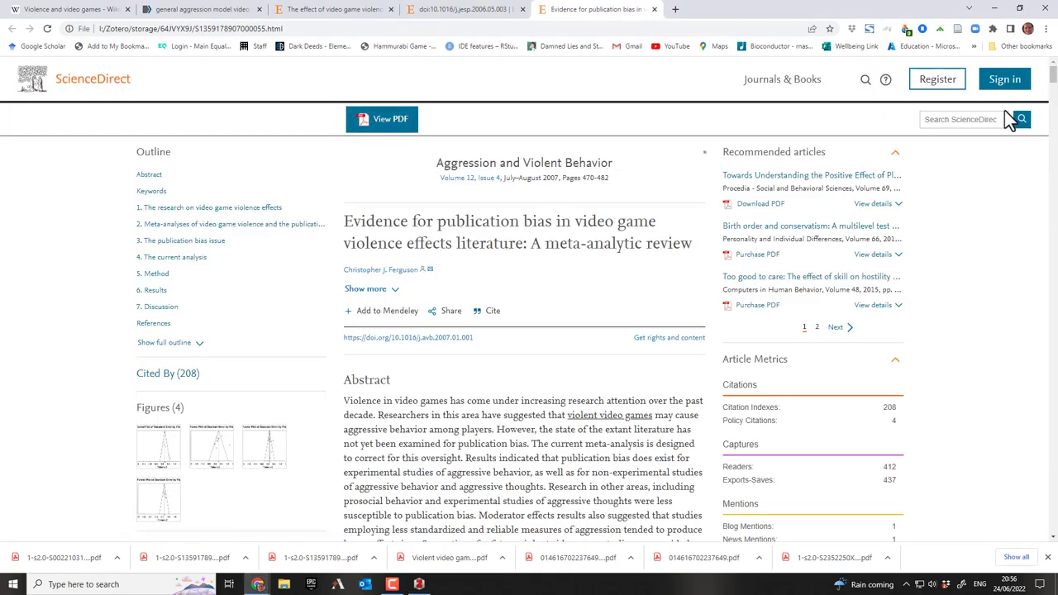
{"action": "left_click", "coordinate": [376, 125]}
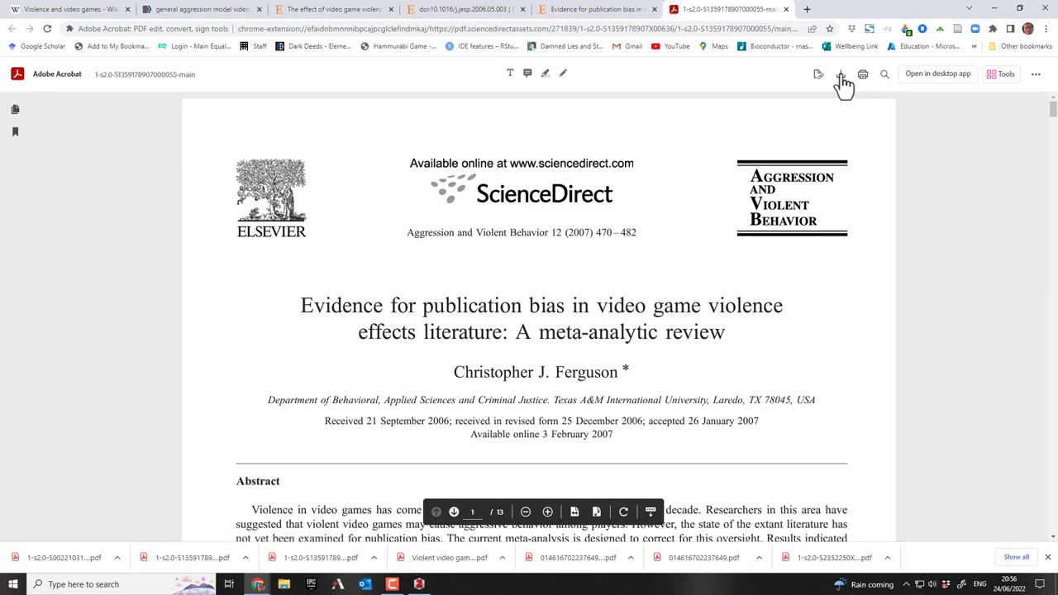
{"action": "left_click", "coordinate": [840, 76]}
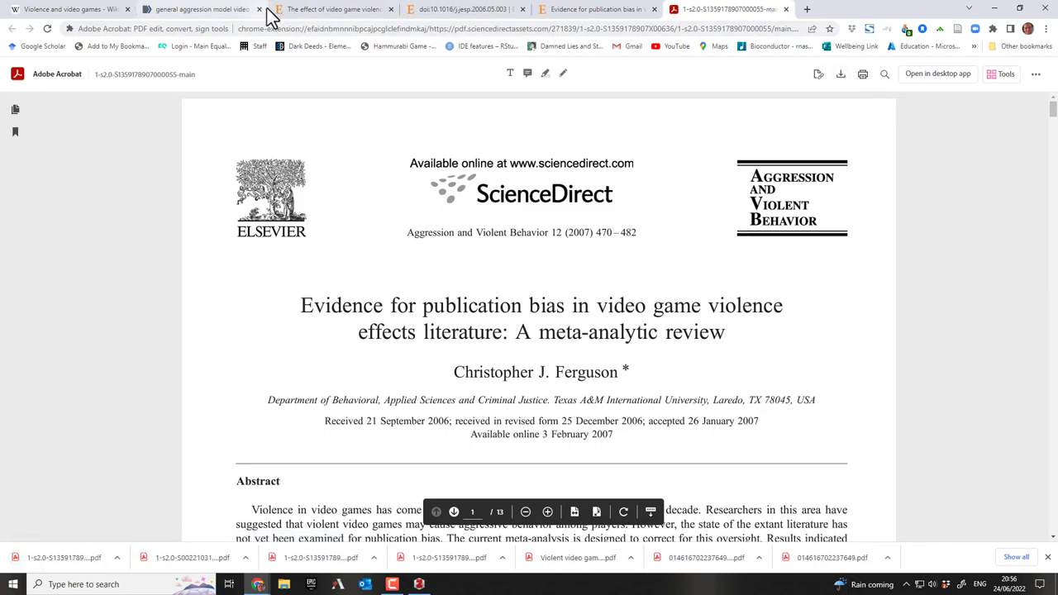
Open the saved snapshot of Deciding to defect: The effects of video-game violence on cooperative behavior from Zotero and download the article's PDF.
{"action": "left_click", "coordinate": [419, 584]}
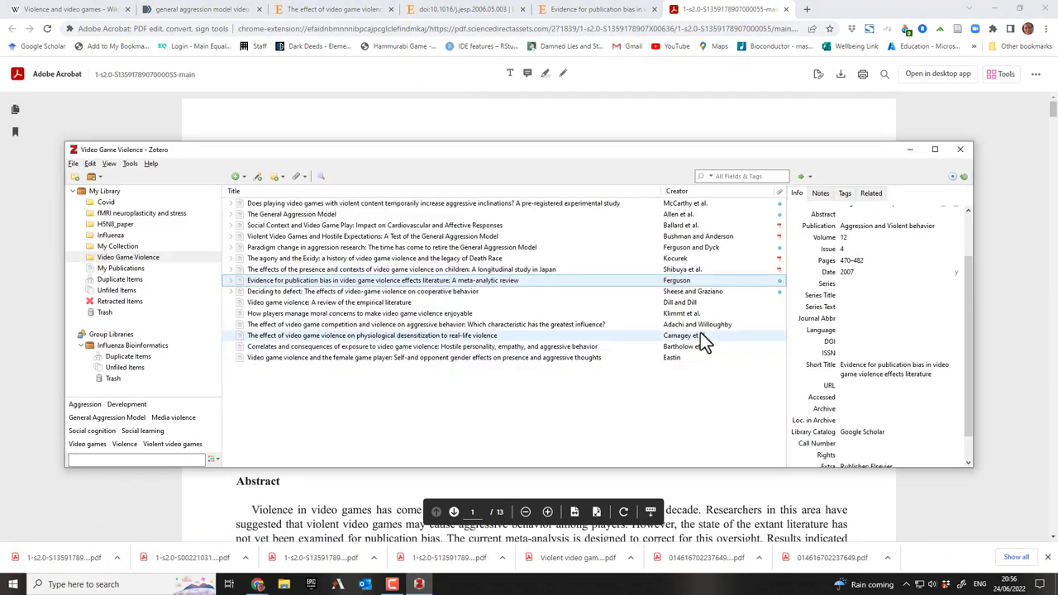
{"action": "left_click", "coordinate": [743, 293]}
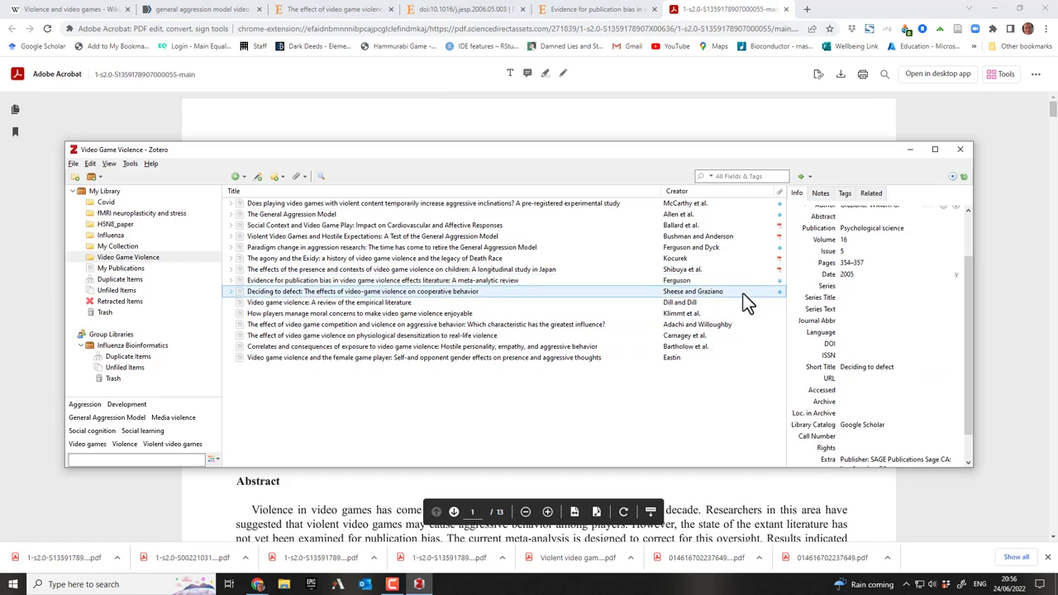
{"action": "double_click", "coordinate": [743, 294]}
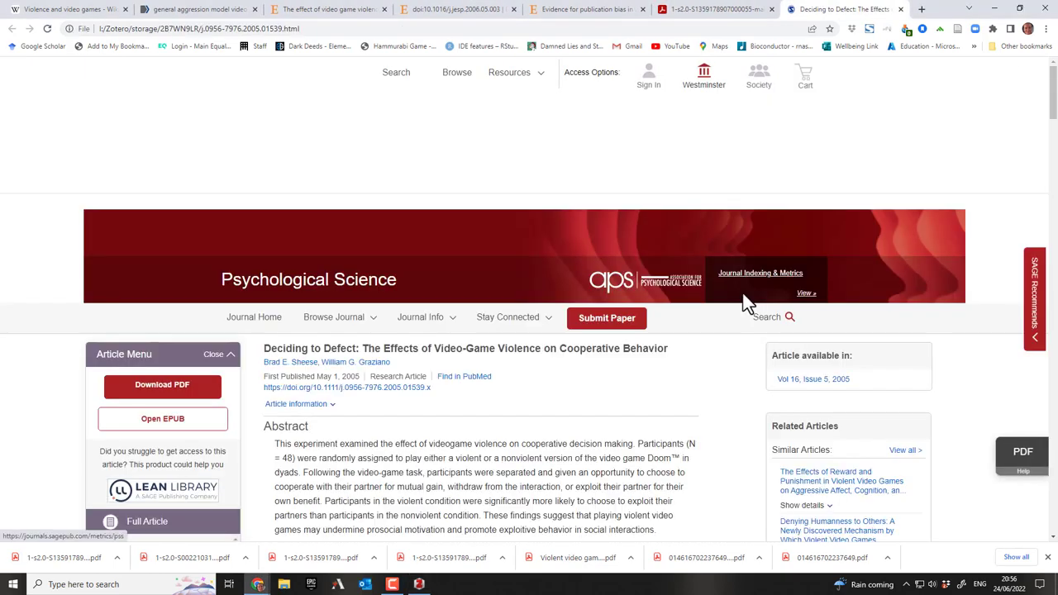
{"action": "left_click", "coordinate": [175, 386]}
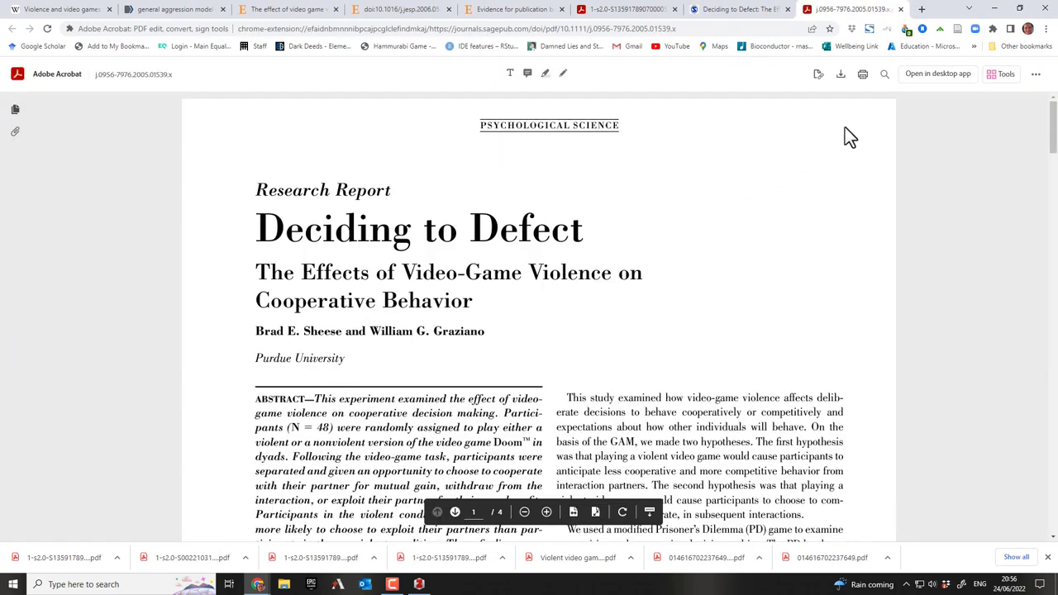
{"action": "left_click", "coordinate": [841, 76]}
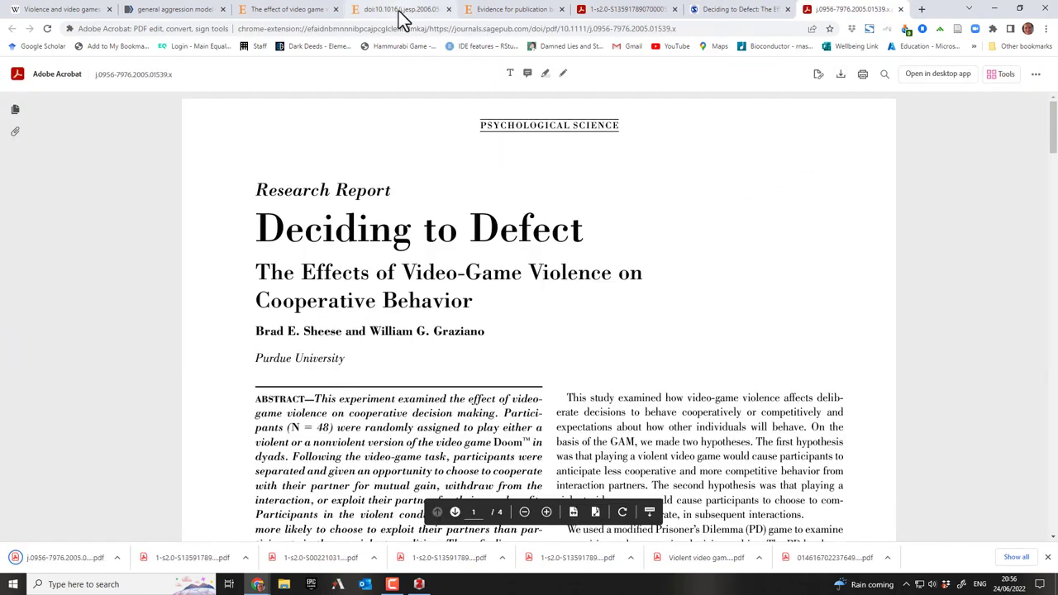
In Zotero, check the lower Video Game Violence entries, including the competition, physiological desensitization and female game player papers, for attached files.
{"action": "left_click", "coordinate": [634, 15]}
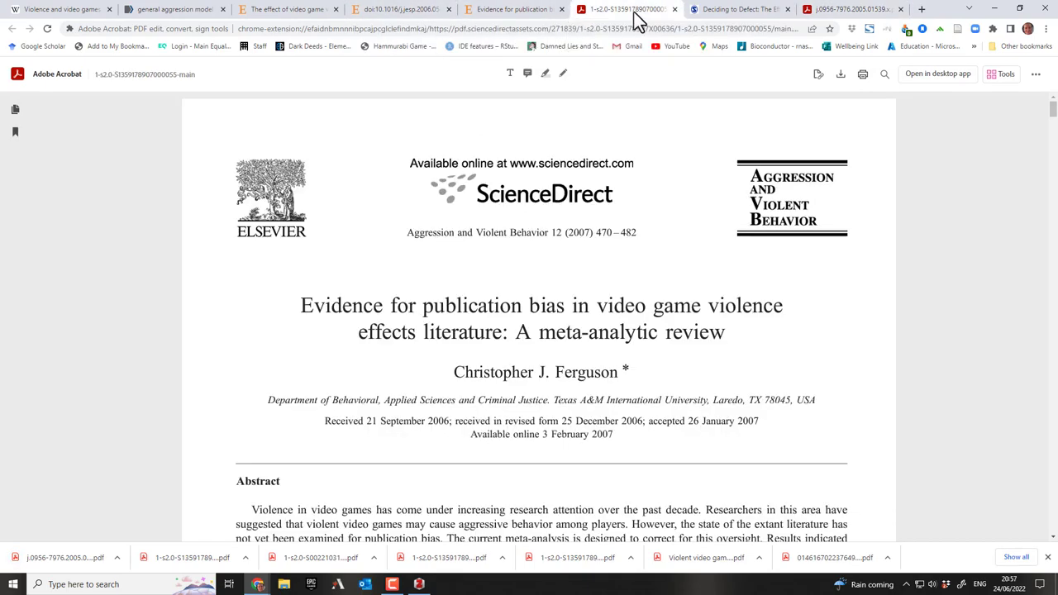
{"action": "left_click", "coordinate": [538, 12]}
{"action": "left_click", "coordinate": [649, 11]}
{"action": "left_click", "coordinate": [420, 584]}
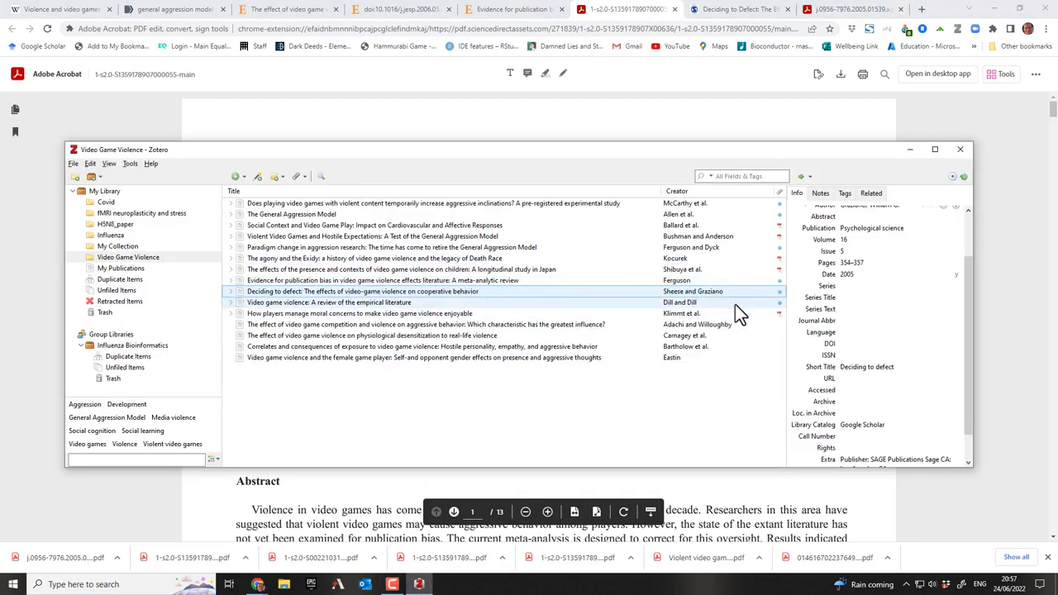
{"action": "left_click", "coordinate": [674, 327]}
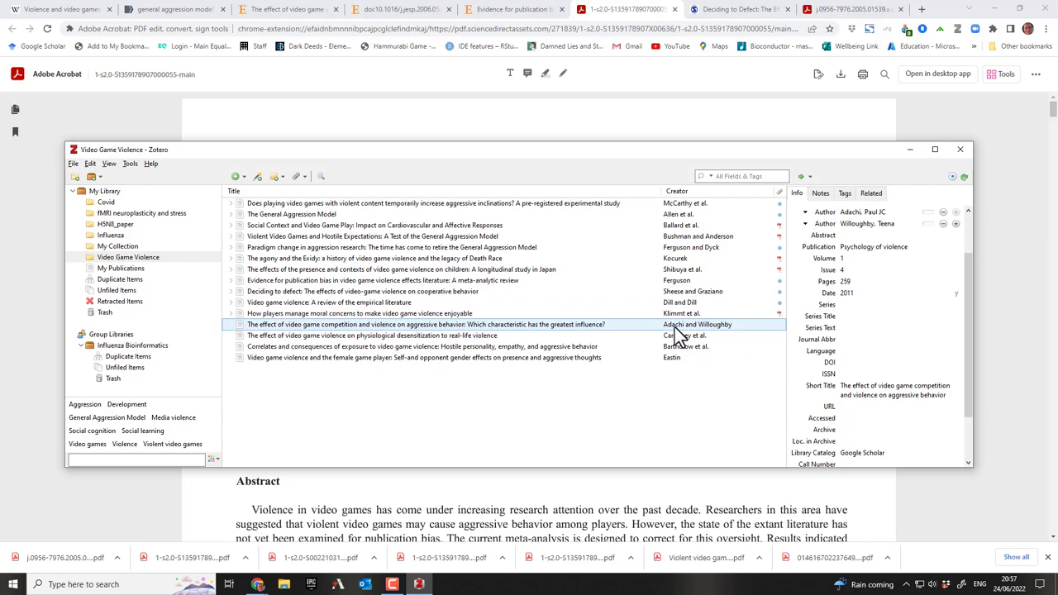
{"action": "left_click", "coordinate": [676, 336]}
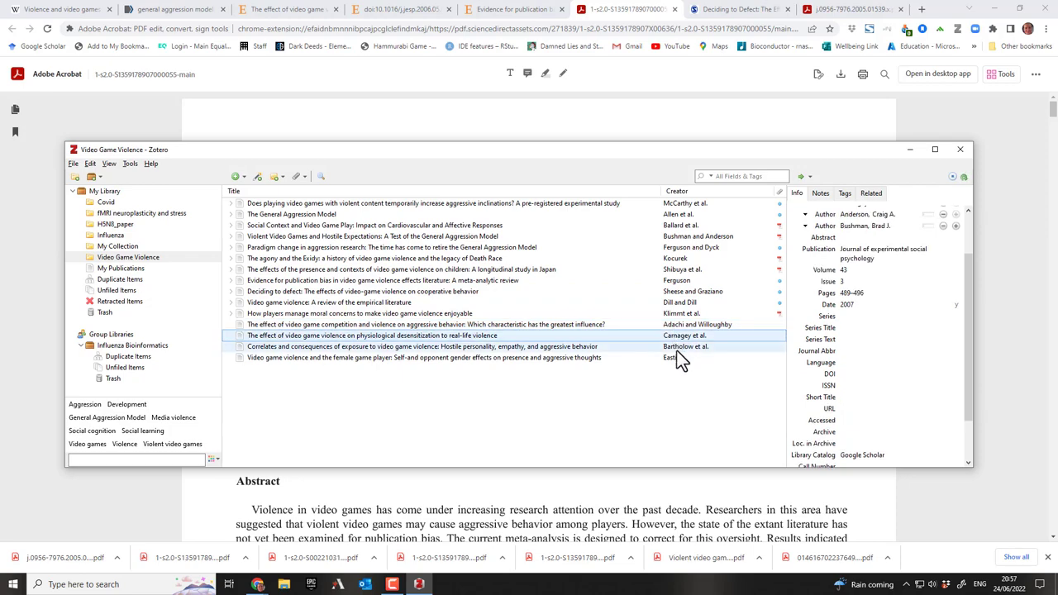
{"action": "left_click", "coordinate": [675, 358]}
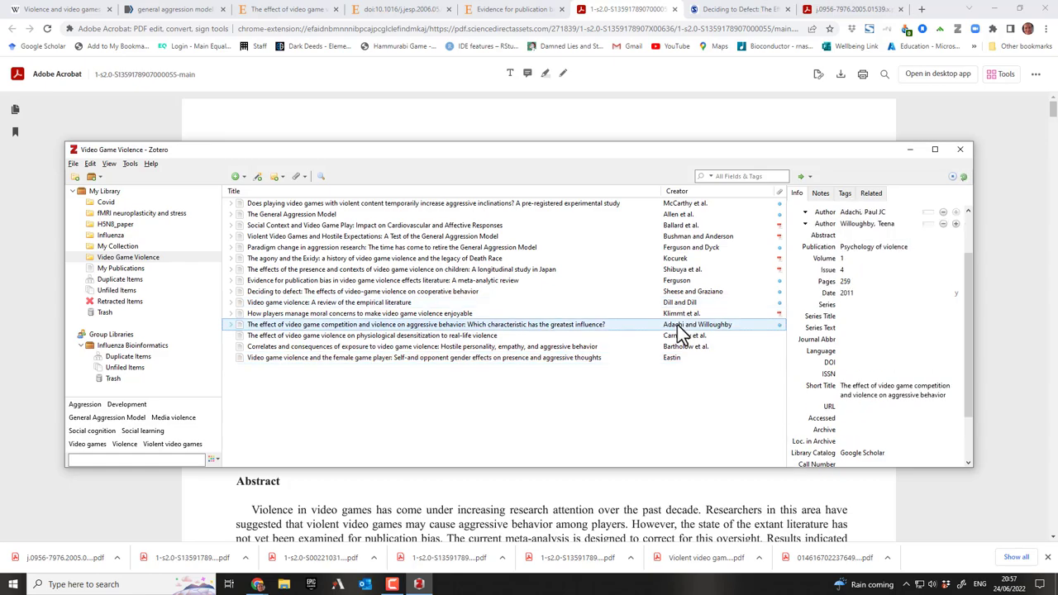
View the saved APA PsycNet page on video game competition and aggressive behavior, and close it along with the Deciding to Defect PDF.
{"action": "double_click", "coordinate": [677, 323]}
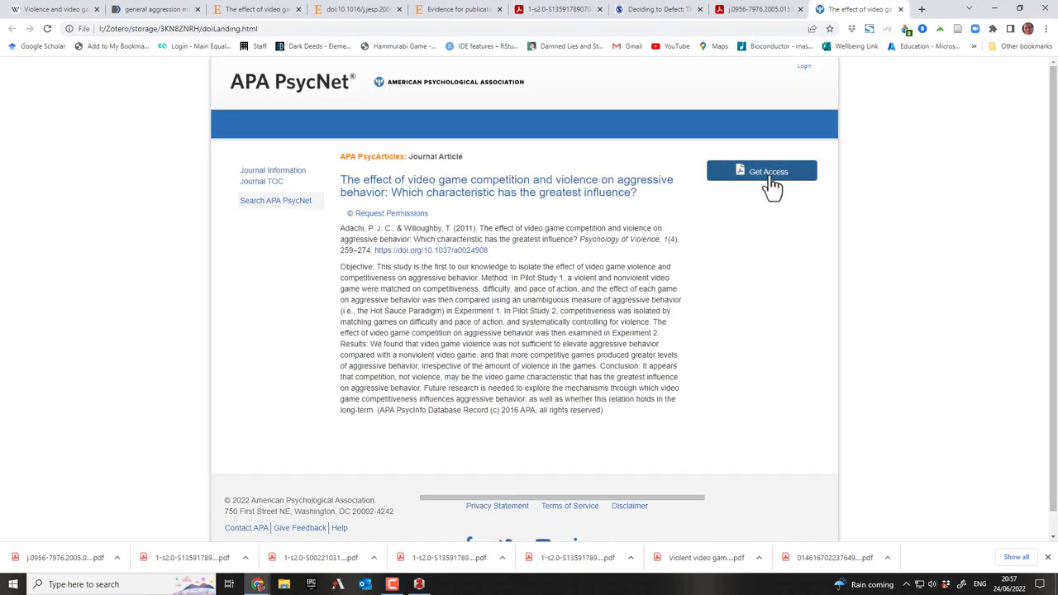
{"action": "left_click", "coordinate": [759, 11]}
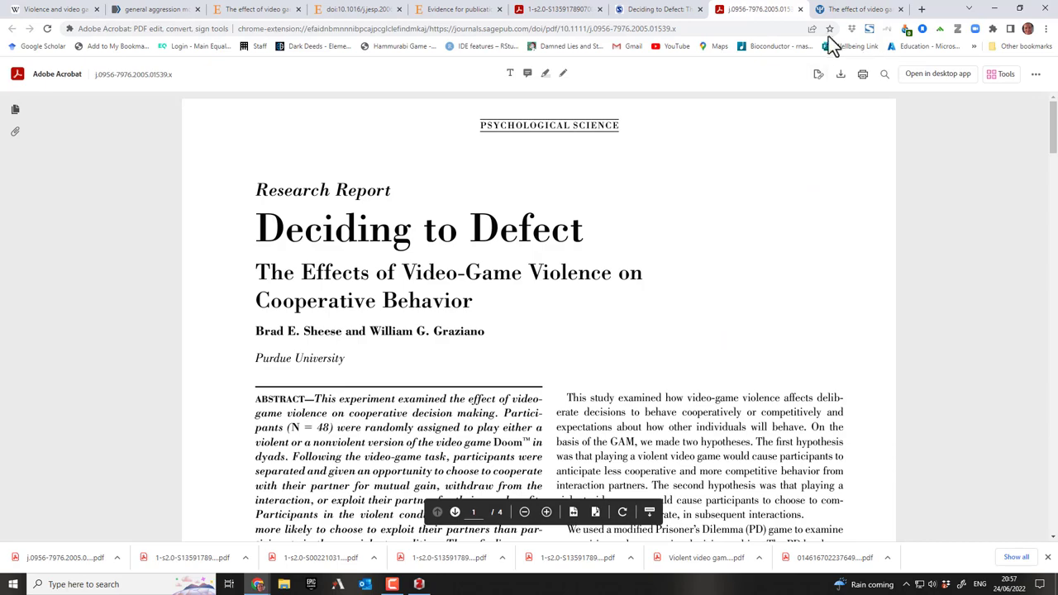
{"action": "left_click", "coordinate": [800, 9]}
{"action": "left_click", "coordinate": [801, 10]}
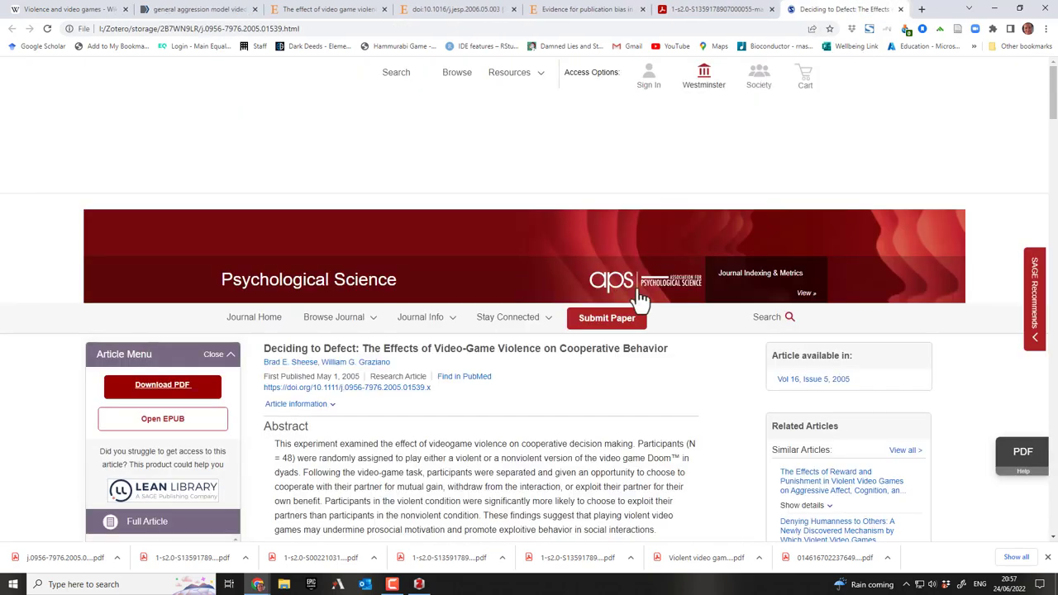
Check the last entries in Zotero, reopen the competition paper's saved page to inspect its full-text access, and close the page.
{"action": "left_click", "coordinate": [419, 584]}
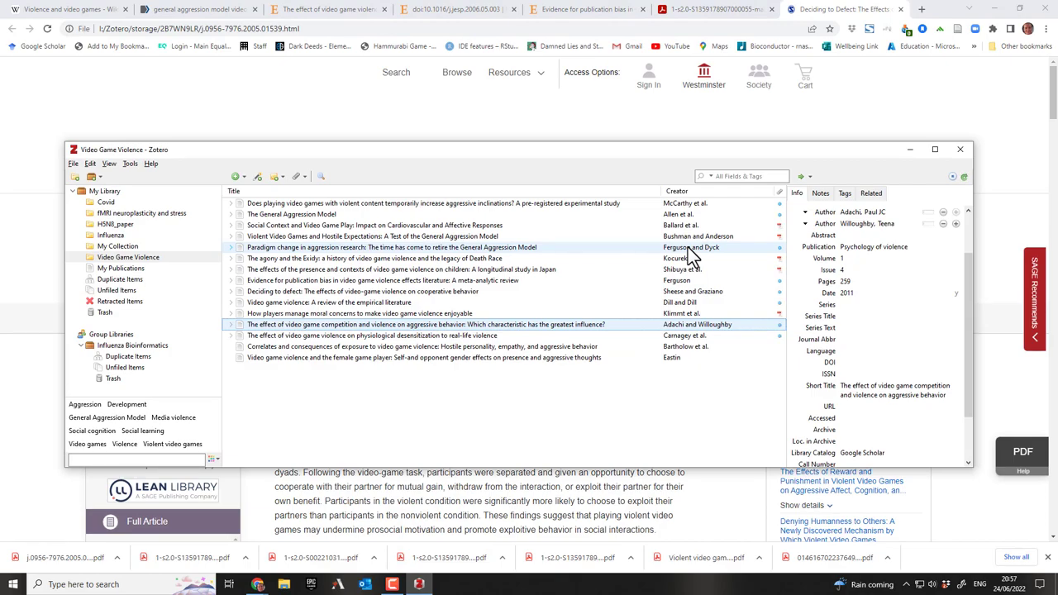
{"action": "left_click", "coordinate": [673, 351]}
{"action": "left_click", "coordinate": [671, 360]}
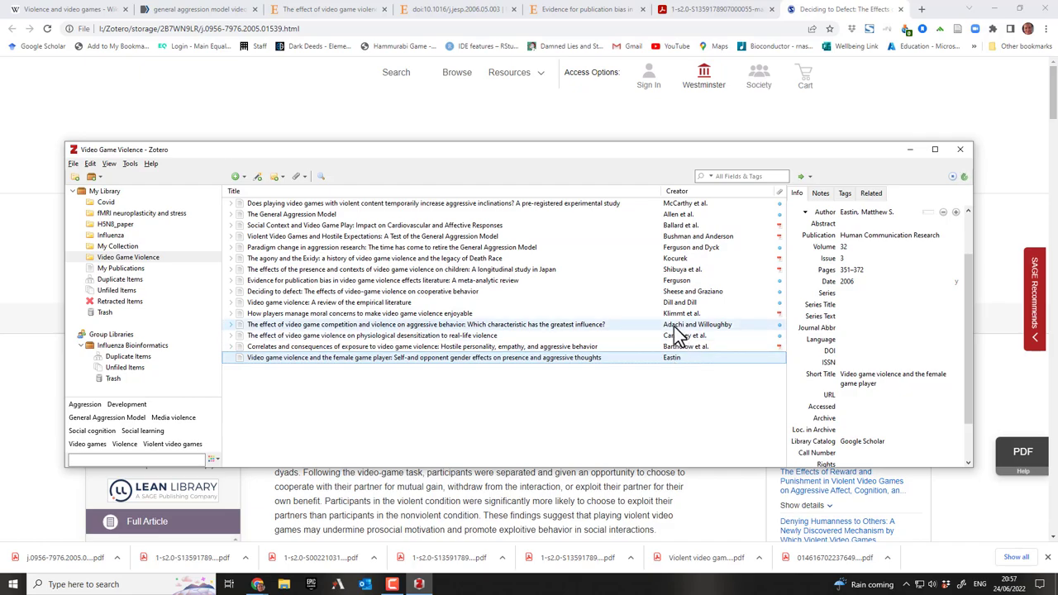
{"action": "double_click", "coordinate": [673, 324]}
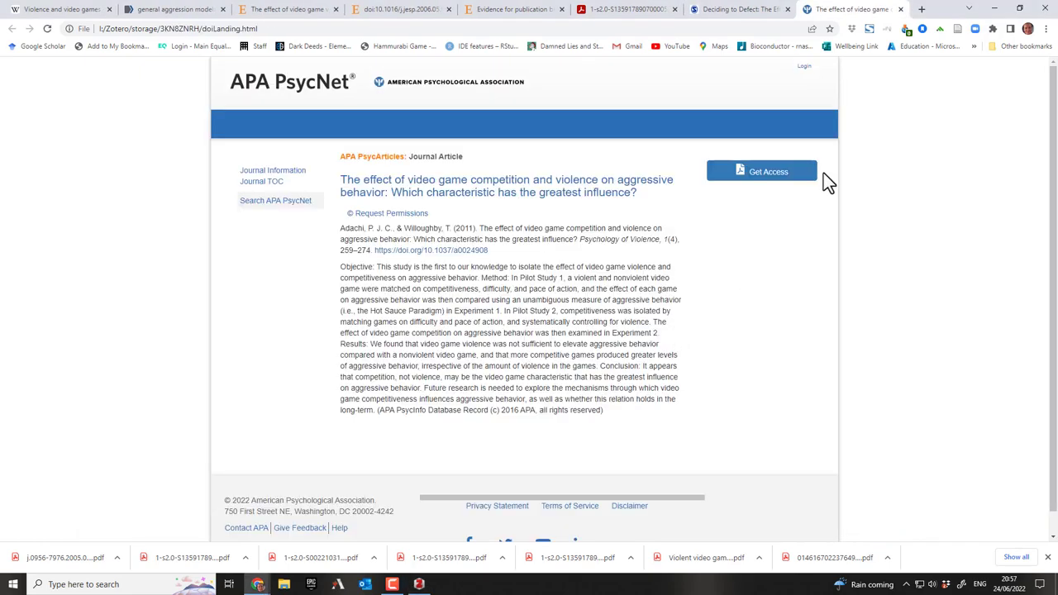
{"action": "left_click", "coordinate": [900, 10]}
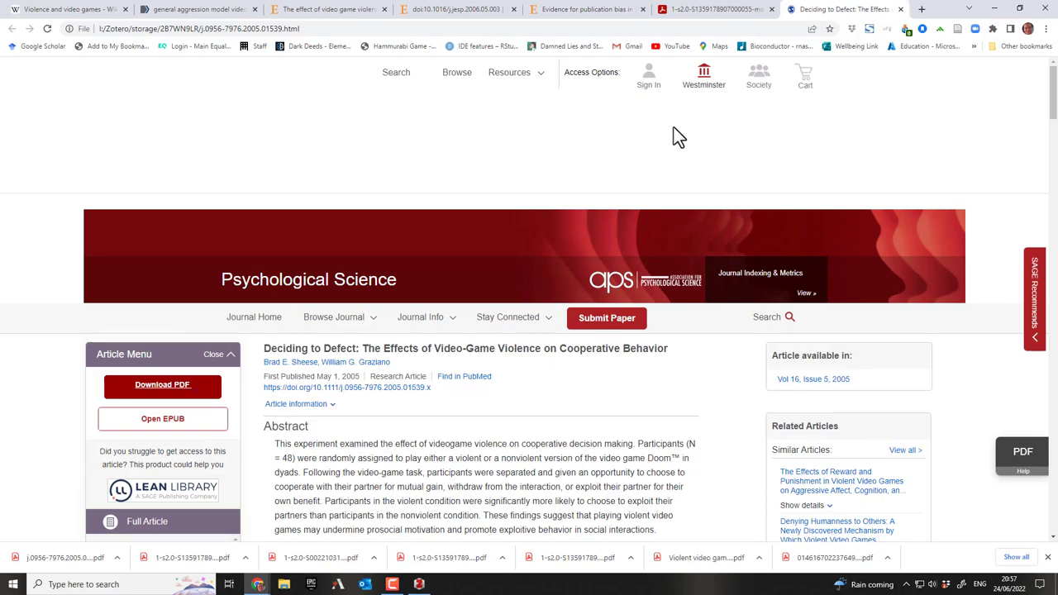
From Zotero, view the saved Oxford Academic page of Video game violence and the female game player for PDF access, and close it.
{"action": "left_click", "coordinate": [419, 584]}
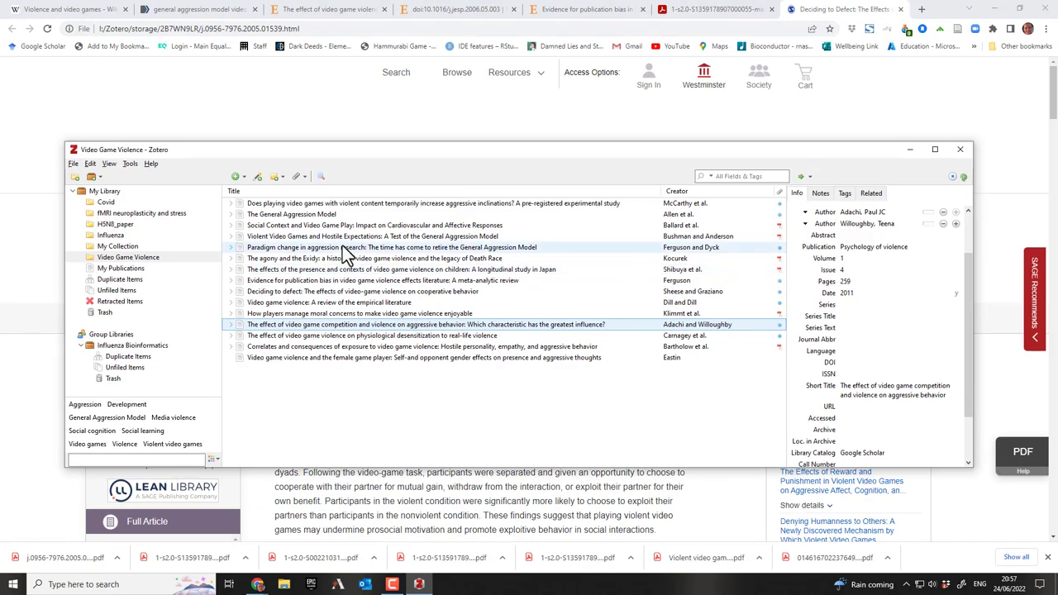
{"action": "left_click", "coordinate": [590, 360]}
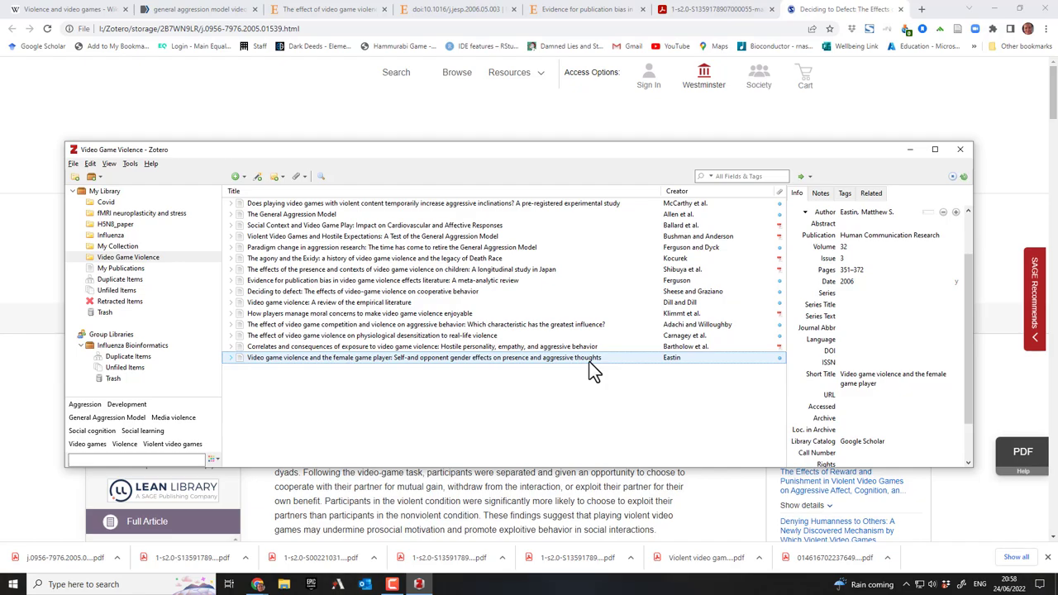
{"action": "double_click", "coordinate": [670, 358]}
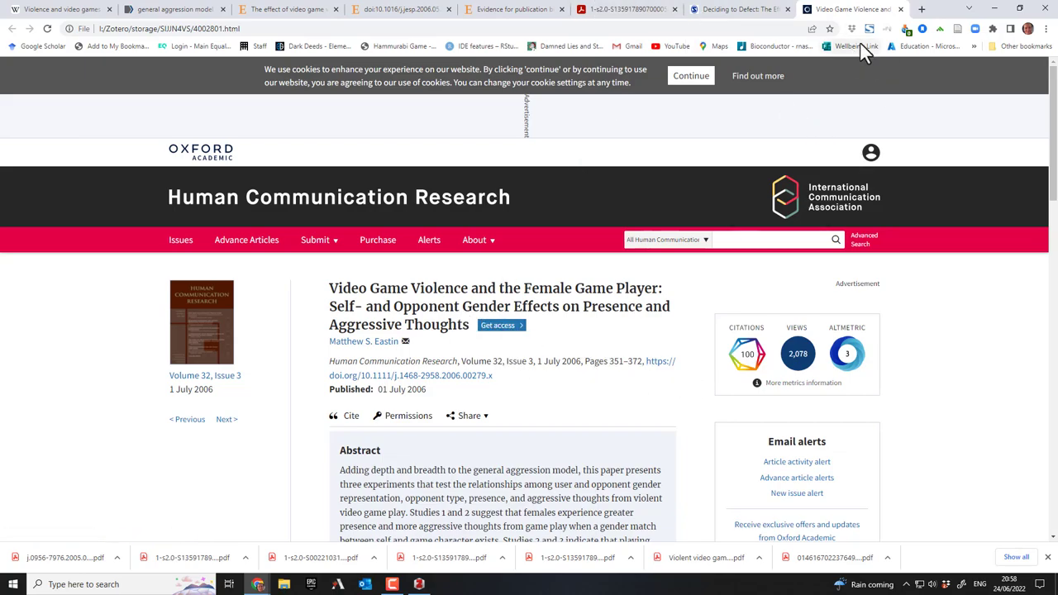
{"action": "left_click", "coordinate": [900, 9]}
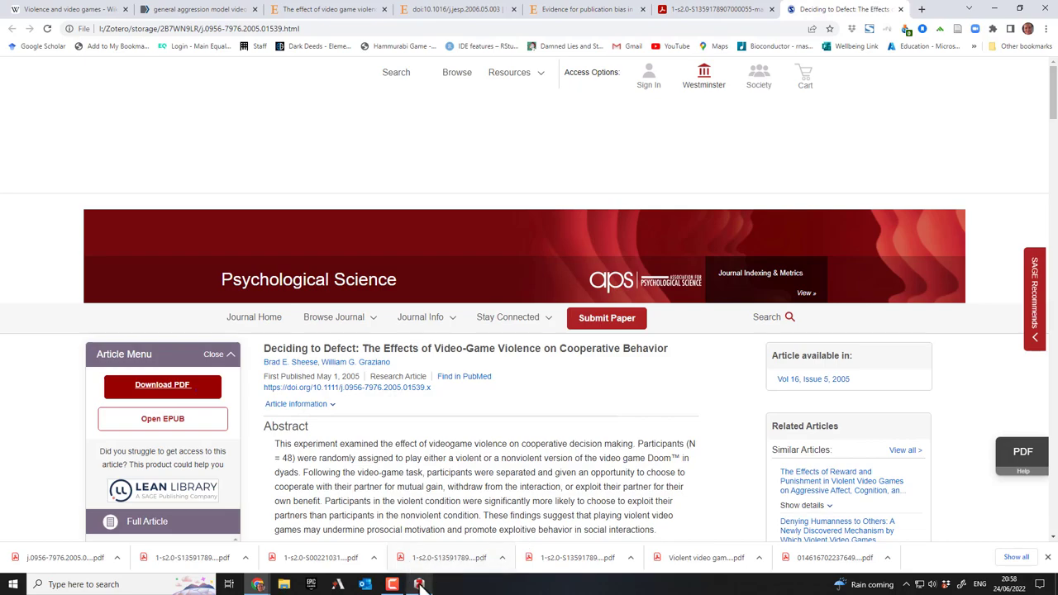
{"action": "left_click", "coordinate": [419, 585]}
{"action": "left_click", "coordinate": [413, 104]}
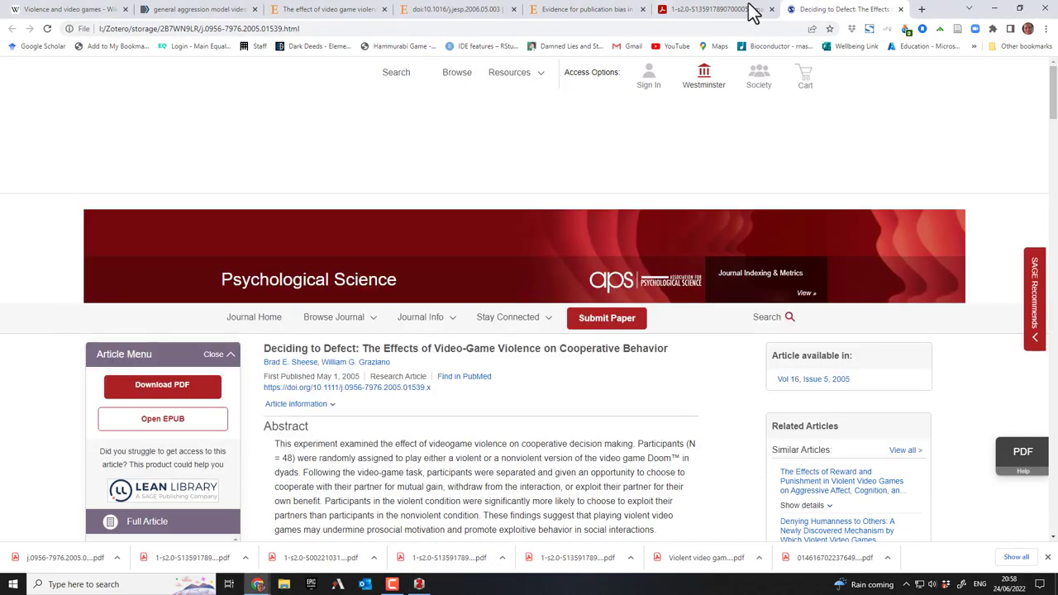
Close the browser tabs of the publication bias PDF, its ScienceDirect snapshot and the Deciding to Defect snapshot.
{"action": "left_click", "coordinate": [720, 14]}
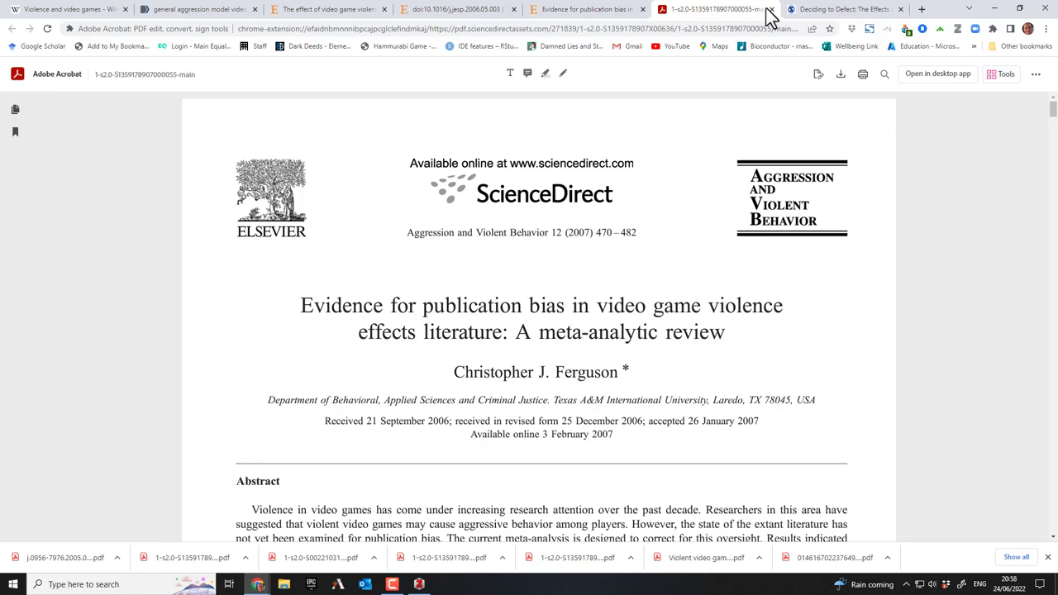
{"action": "left_click", "coordinate": [771, 10]}
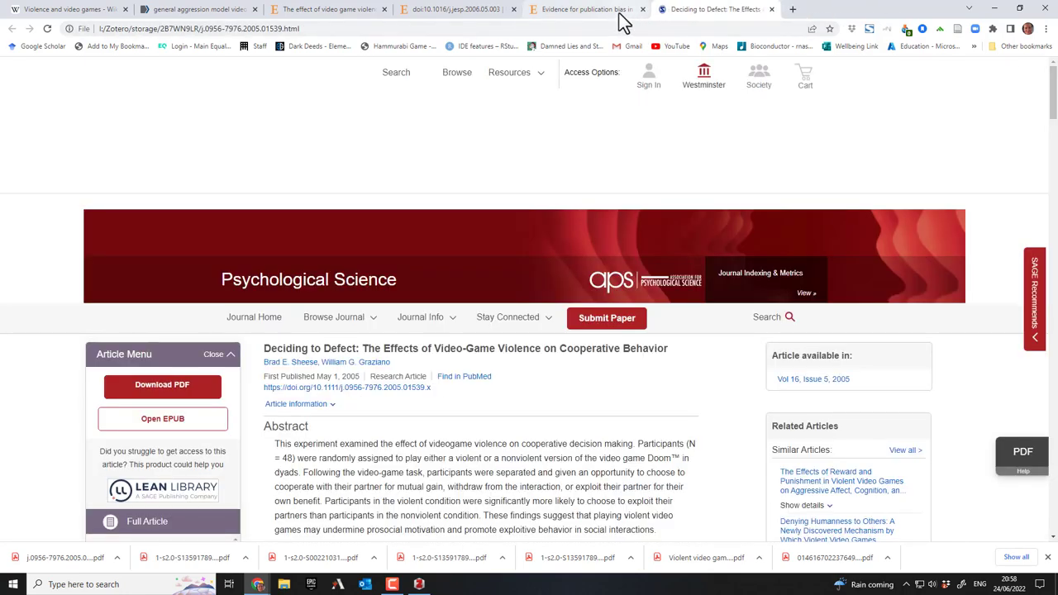
{"action": "left_click", "coordinate": [615, 11]}
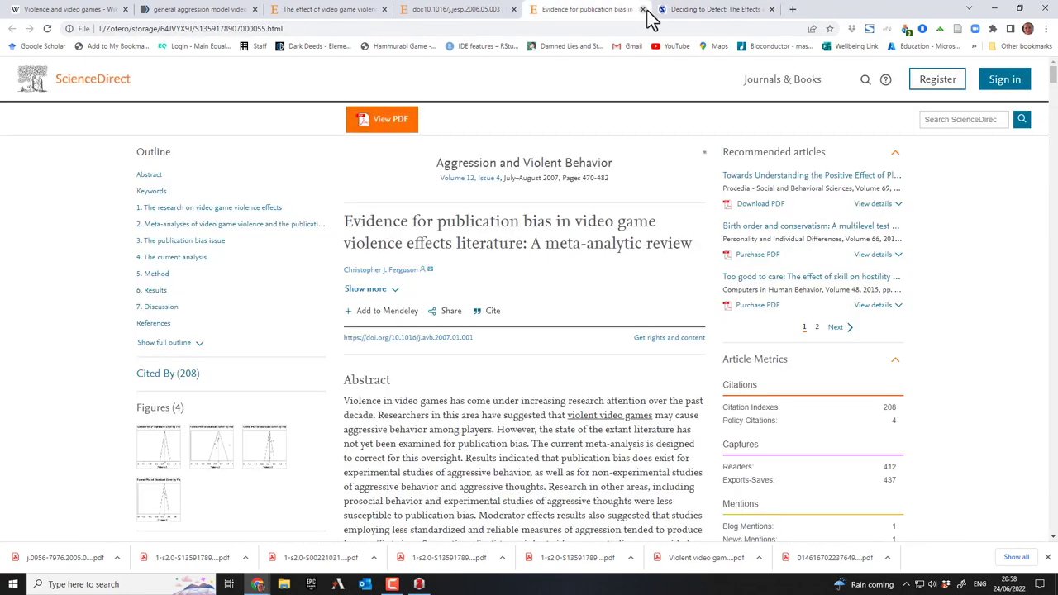
{"action": "left_click", "coordinate": [643, 10]}
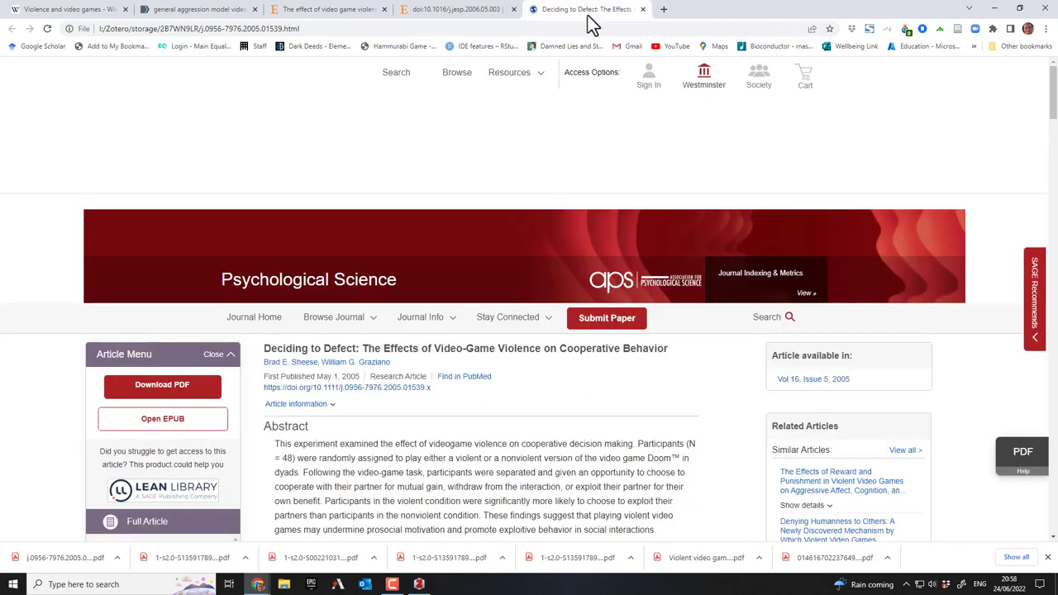
{"action": "left_click", "coordinate": [642, 9]}
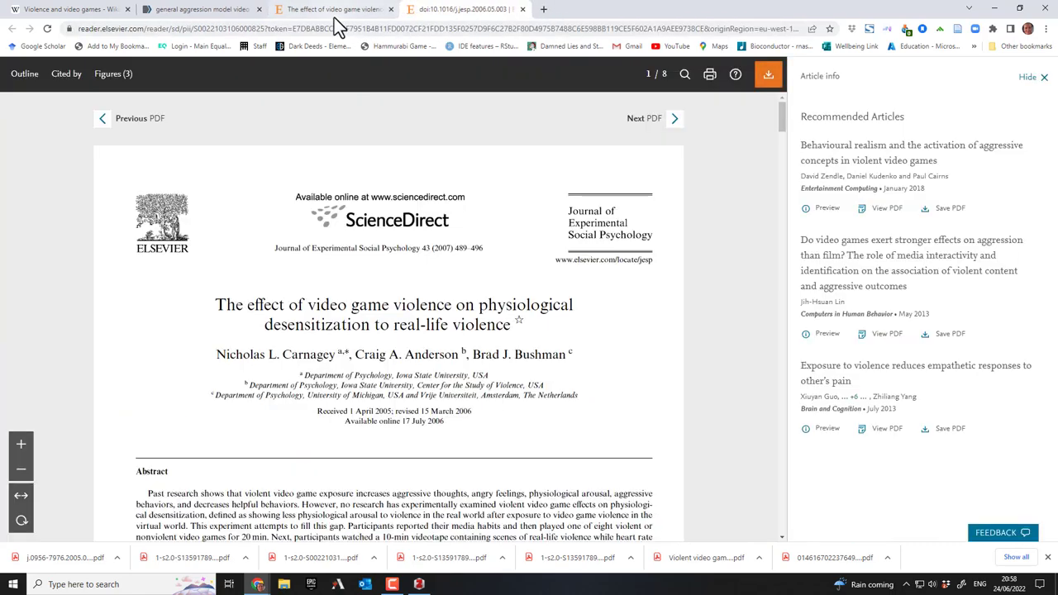
Return to the Google Scholar results and enclose the search phrase video game violence in double quotation marks.
{"action": "left_click", "coordinate": [337, 19]}
{"action": "left_click", "coordinate": [10, 29]}
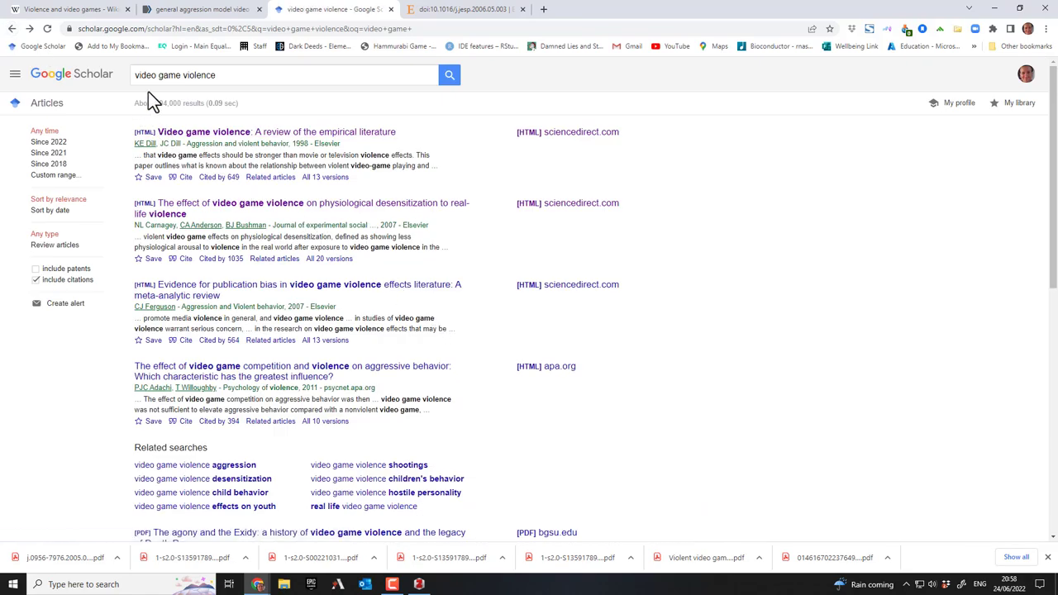
{"action": "left_click", "coordinate": [233, 76]}
{"action": "type", "text": "\""}
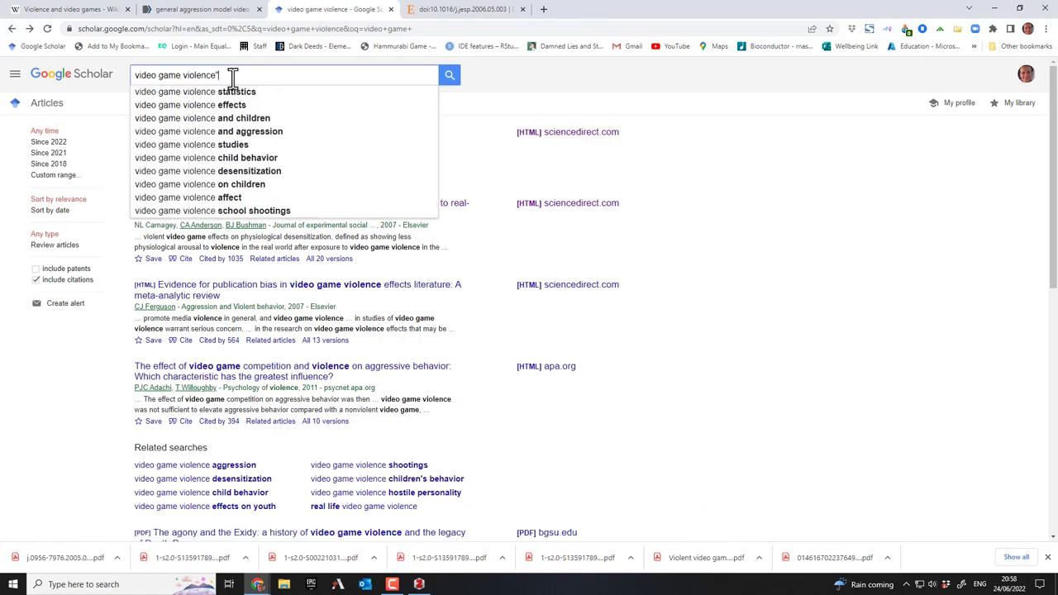
{"action": "left_click", "coordinate": [137, 75]}
{"action": "type", "text": "\""}
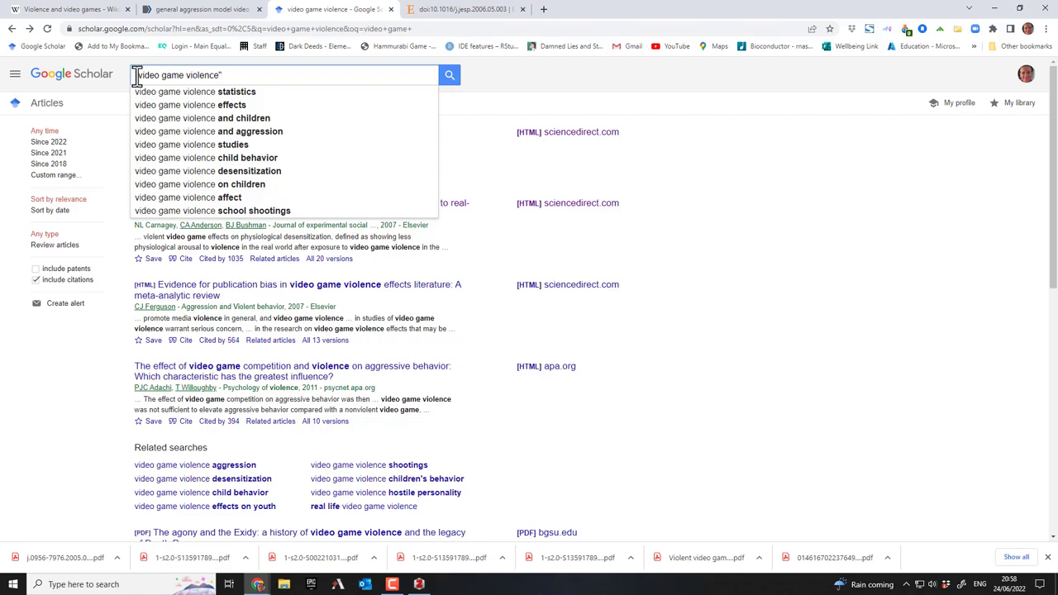
Review Wikipedia's Violence and video games article from the negative effects and primary studies sections through the meta-analyses and fMRI studies.
{"action": "left_click", "coordinate": [97, 11]}
{"action": "scroll", "coordinate": [298, 227], "scroll_direction": "up", "scroll_amount": 2}
{"action": "scroll", "coordinate": [176, 151], "scroll_direction": "up", "scroll_amount": 8}
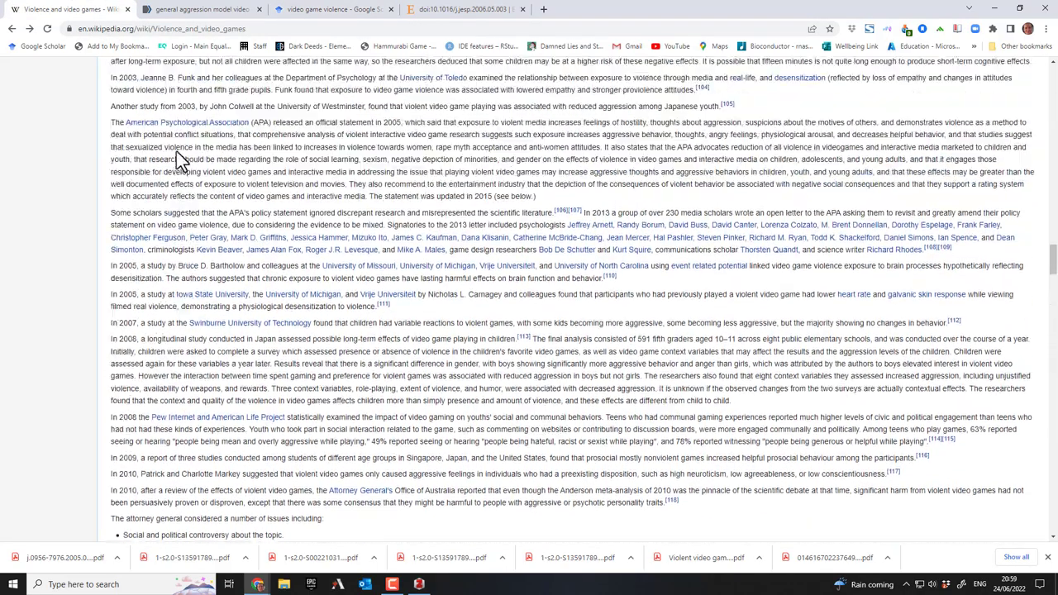
{"action": "scroll", "coordinate": [176, 152], "scroll_direction": "up", "scroll_amount": 3}
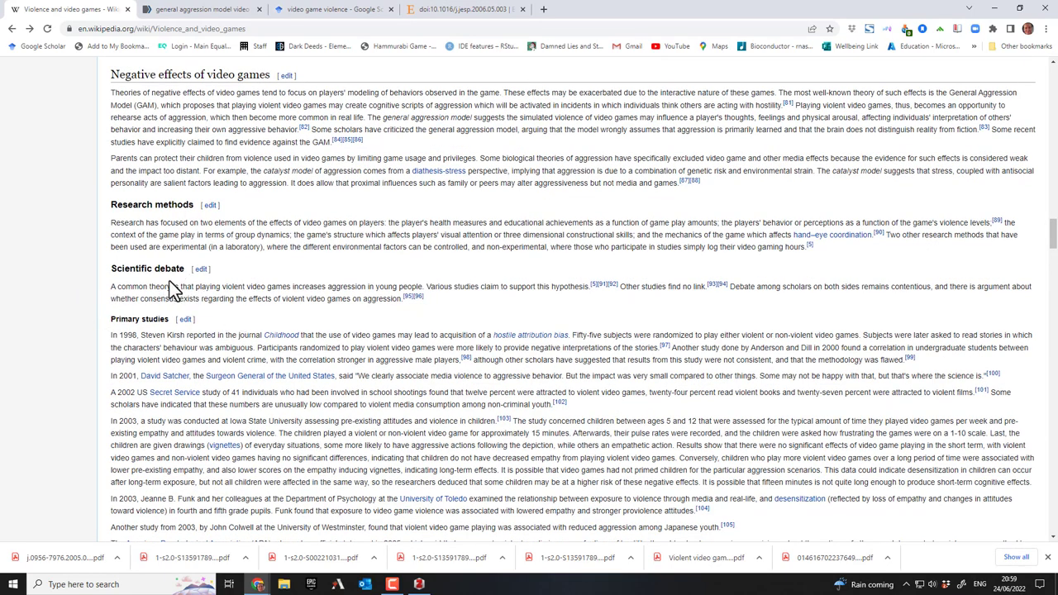
{"action": "scroll", "coordinate": [166, 326], "scroll_direction": "down", "scroll_amount": 1}
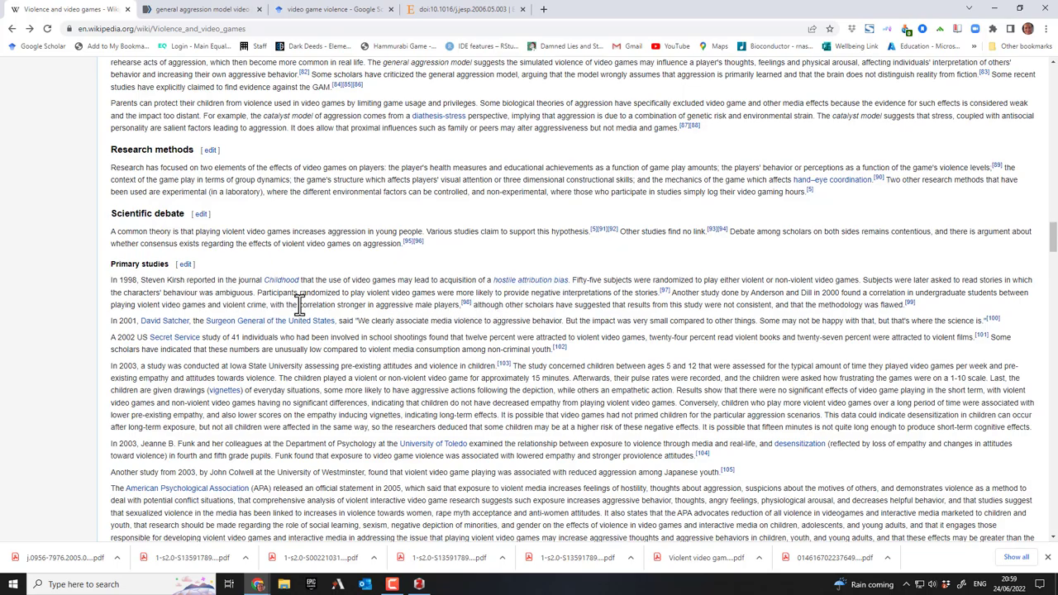
{"action": "scroll", "coordinate": [297, 304], "scroll_direction": "down", "scroll_amount": 8}
{"action": "scroll", "coordinate": [300, 304], "scroll_direction": "down", "scroll_amount": 1}
{"action": "scroll", "coordinate": [298, 304], "scroll_direction": "down", "scroll_amount": 10}
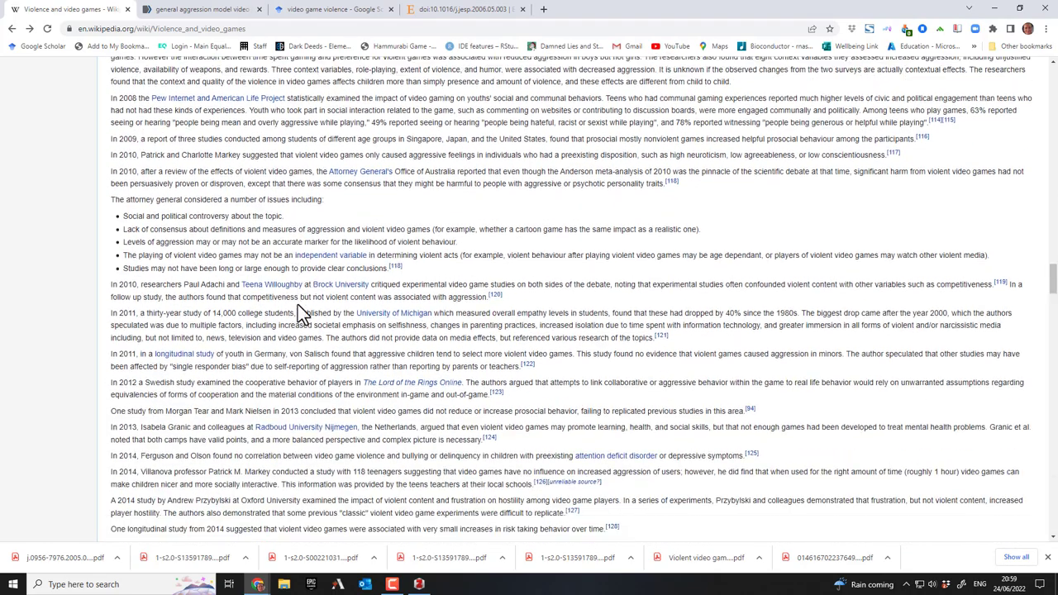
{"action": "scroll", "coordinate": [299, 296], "scroll_direction": "down", "scroll_amount": 5}
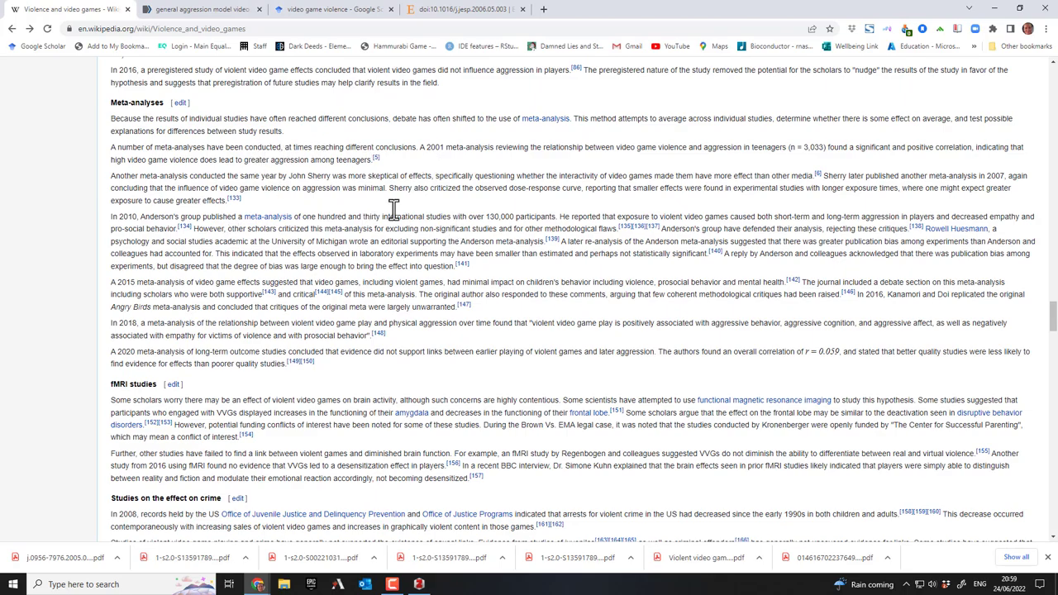
Review the fMRI studies section of the Wikipedia article, and search Google Scholar for "video game violence" fMRI.
{"action": "scroll", "coordinate": [306, 246], "scroll_direction": "down", "scroll_amount": 2}
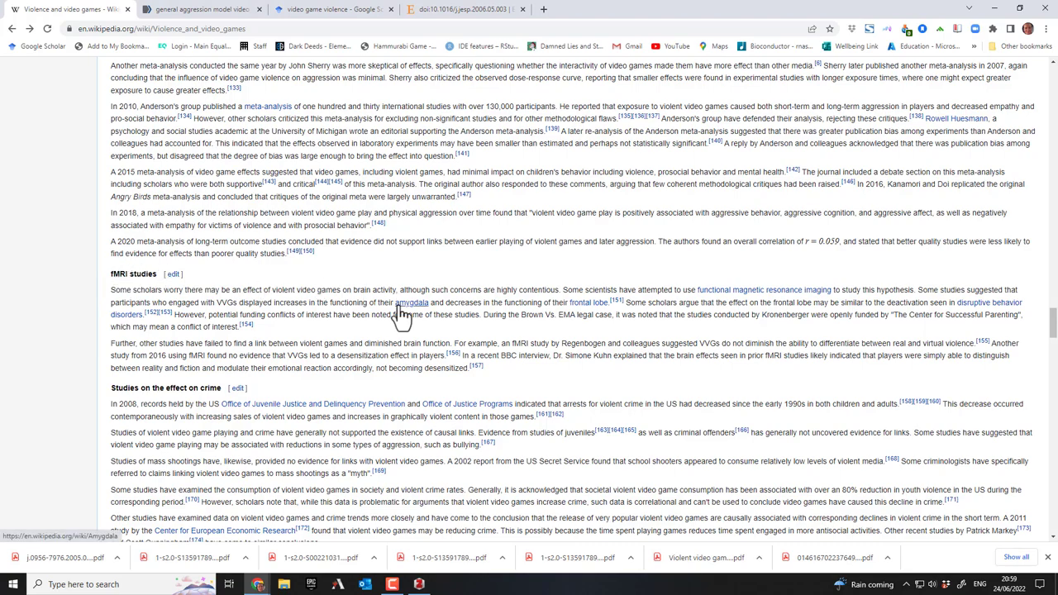
{"action": "mouse_move", "coordinate": [402, 312]}
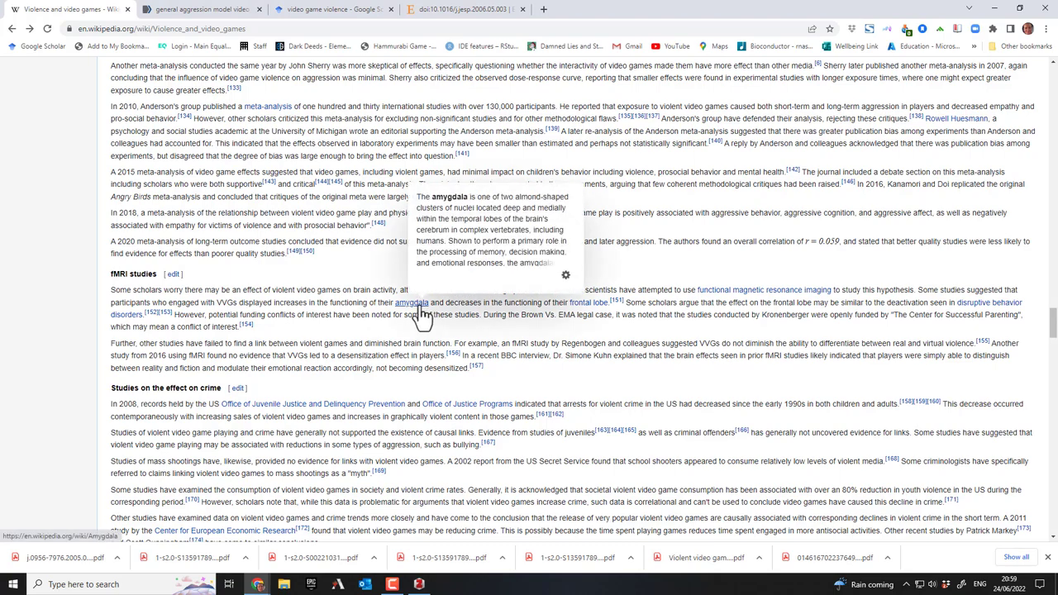
{"action": "left_click", "coordinate": [333, 15]}
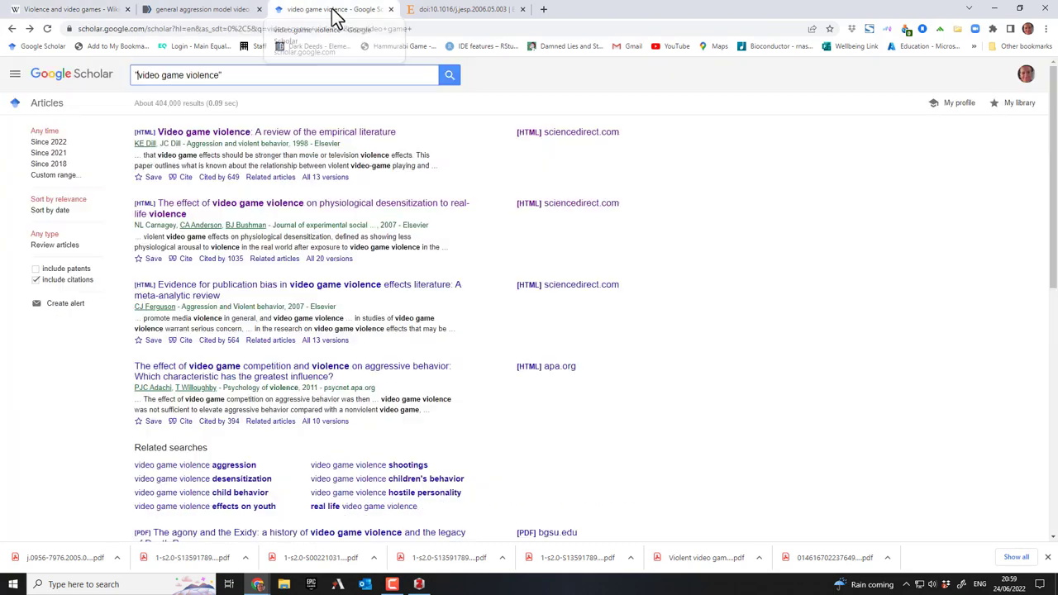
{"action": "left_click", "coordinate": [266, 76]}
{"action": "type", "text": "fMRI"}
{"action": "key", "text": "Return"}
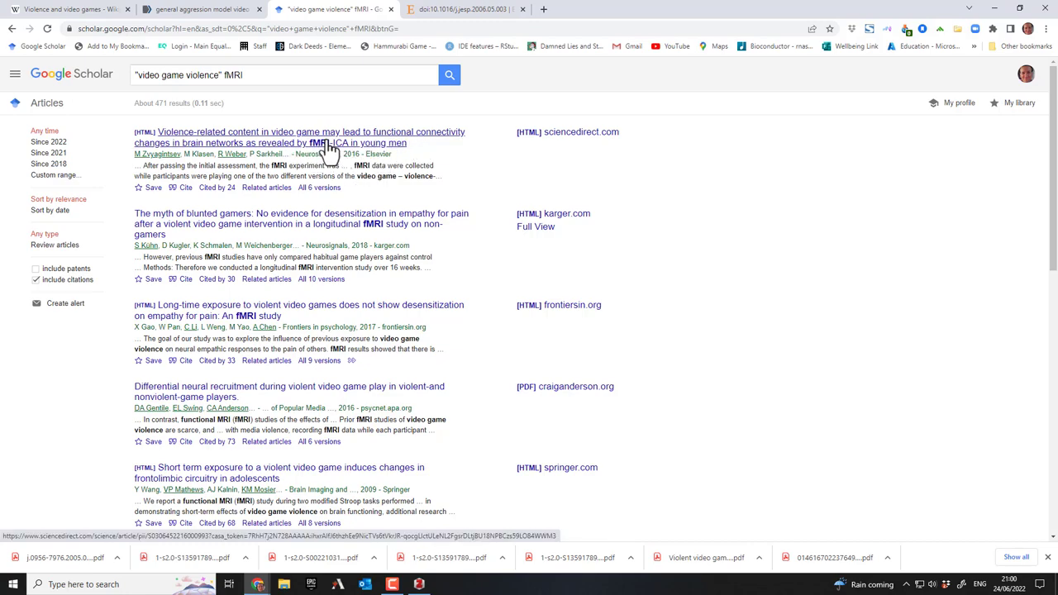
Download the ScienceDirect PDF of Violence-related content in video game may lead to functional connectivity changes, and skim its opening pages.
{"action": "left_click", "coordinate": [574, 136]}
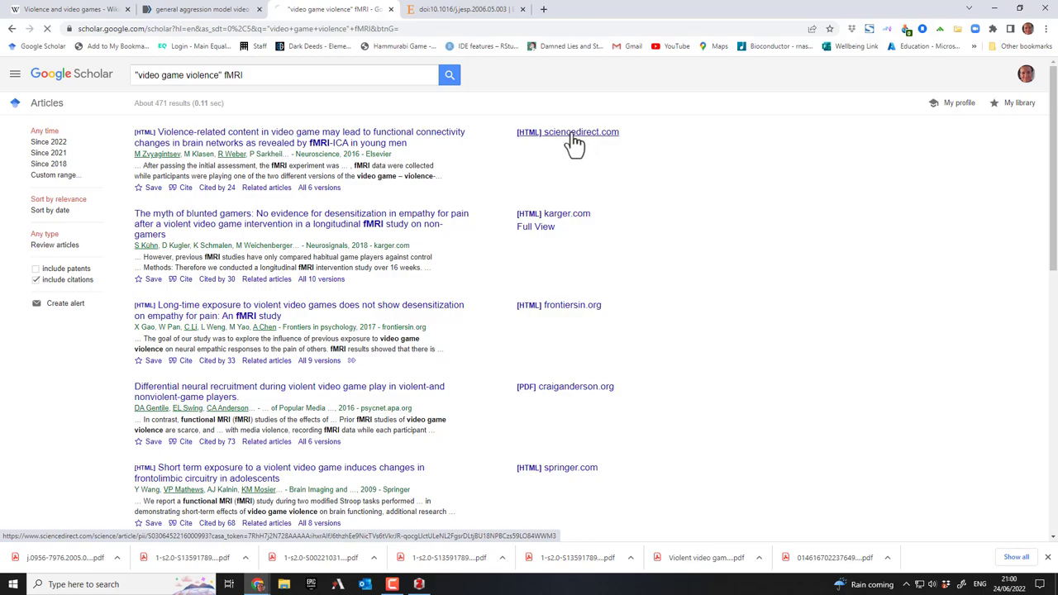
{"action": "left_click", "coordinate": [381, 124]}
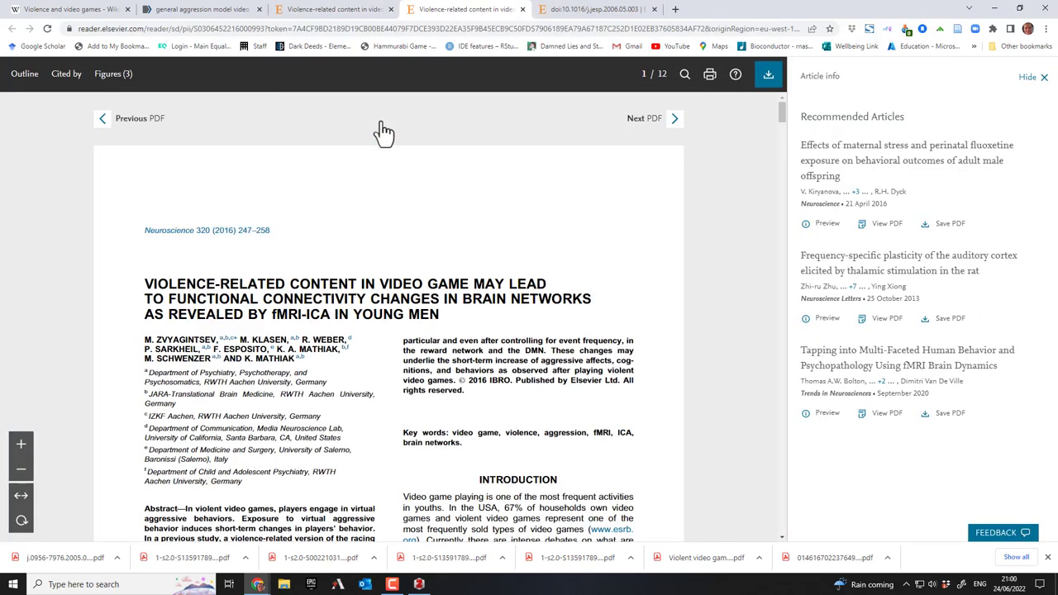
{"action": "left_click", "coordinate": [767, 76]}
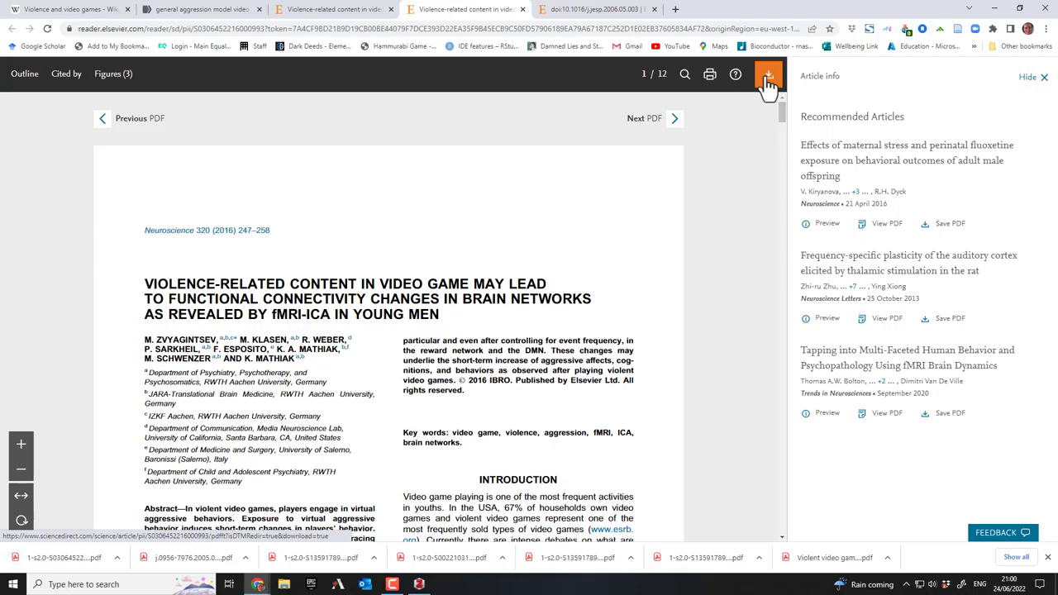
{"action": "scroll", "coordinate": [526, 364], "scroll_direction": "down", "scroll_amount": 20}
{"action": "scroll", "coordinate": [526, 363], "scroll_direction": "down", "scroll_amount": 10}
{"action": "scroll", "coordinate": [526, 364], "scroll_direction": "up", "scroll_amount": 9}
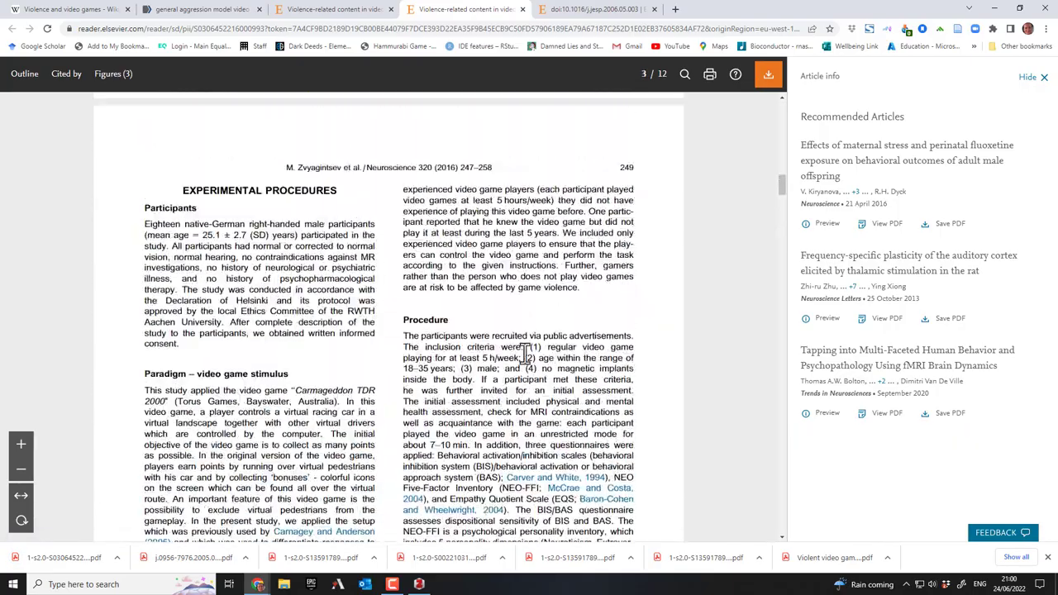
{"action": "scroll", "coordinate": [527, 363], "scroll_direction": "up", "scroll_amount": 5}
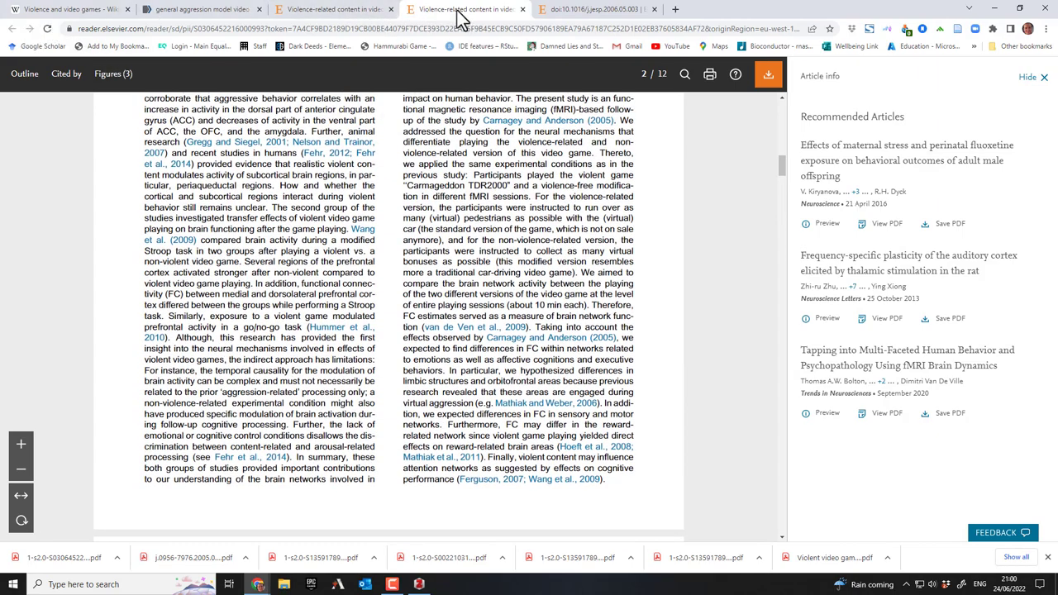
Return to the Google Scholar fMRI results and save every article listed on the page to the Video Game Violence collection in Zotero.
{"action": "left_click", "coordinate": [339, 15]}
{"action": "left_click", "coordinate": [216, 15]}
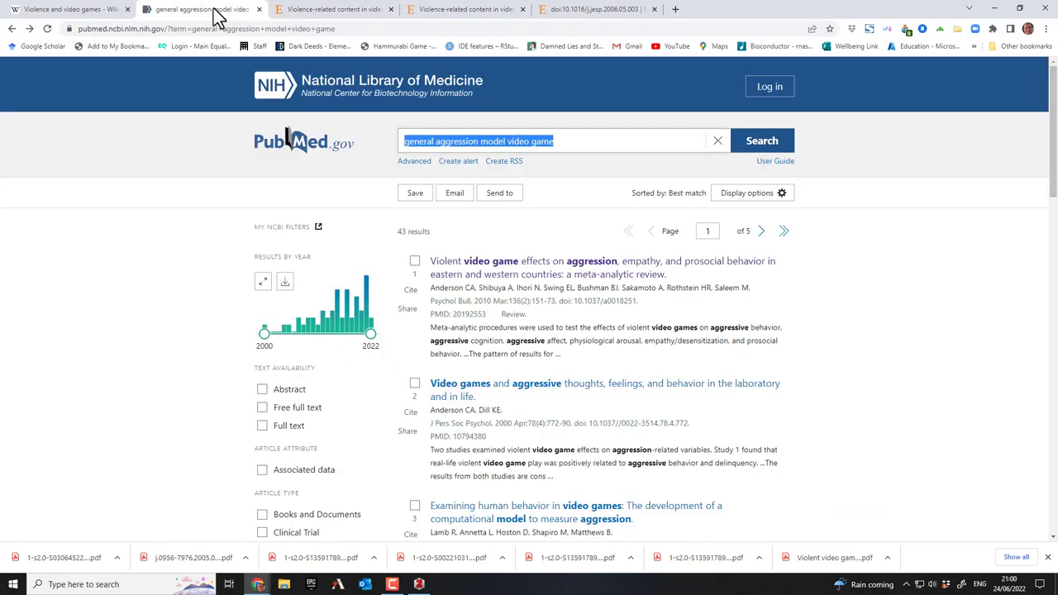
{"action": "left_click", "coordinate": [347, 15]}
{"action": "left_click", "coordinate": [446, 15]}
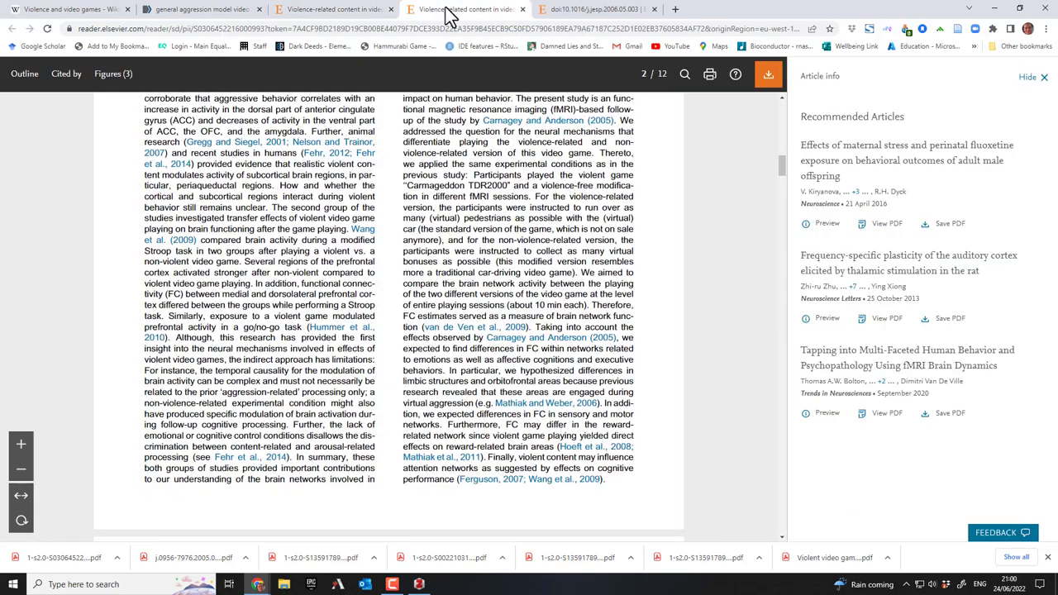
{"action": "left_click", "coordinate": [333, 14]}
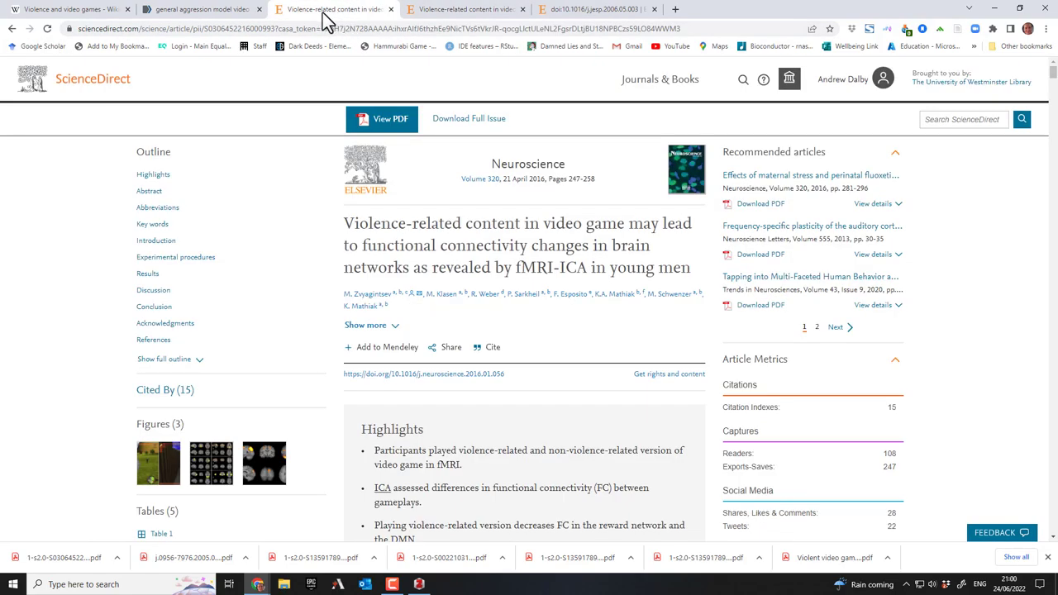
{"action": "left_click", "coordinate": [11, 29]}
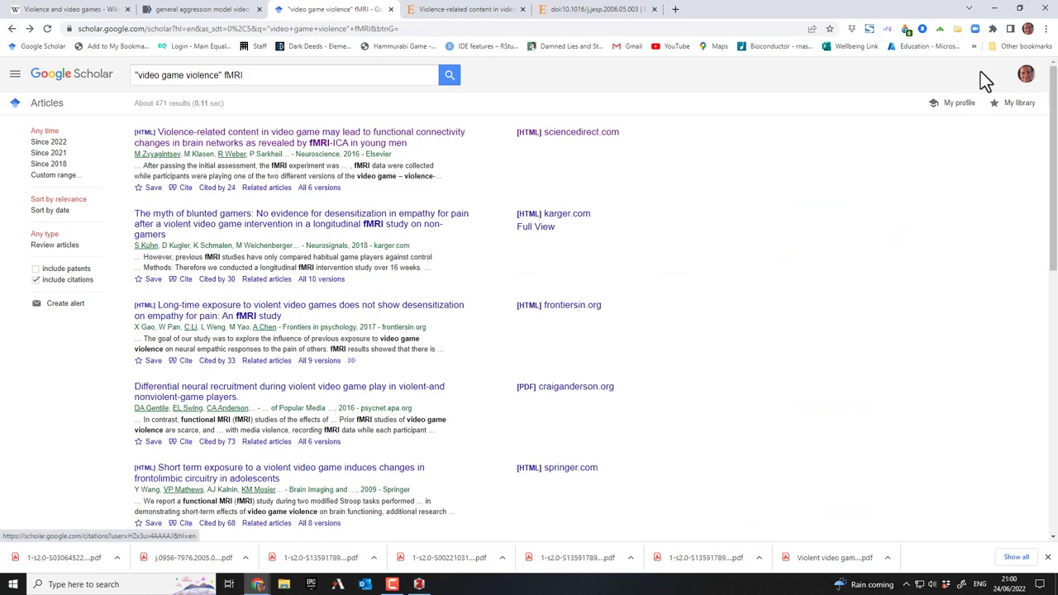
{"action": "left_click", "coordinate": [957, 29]}
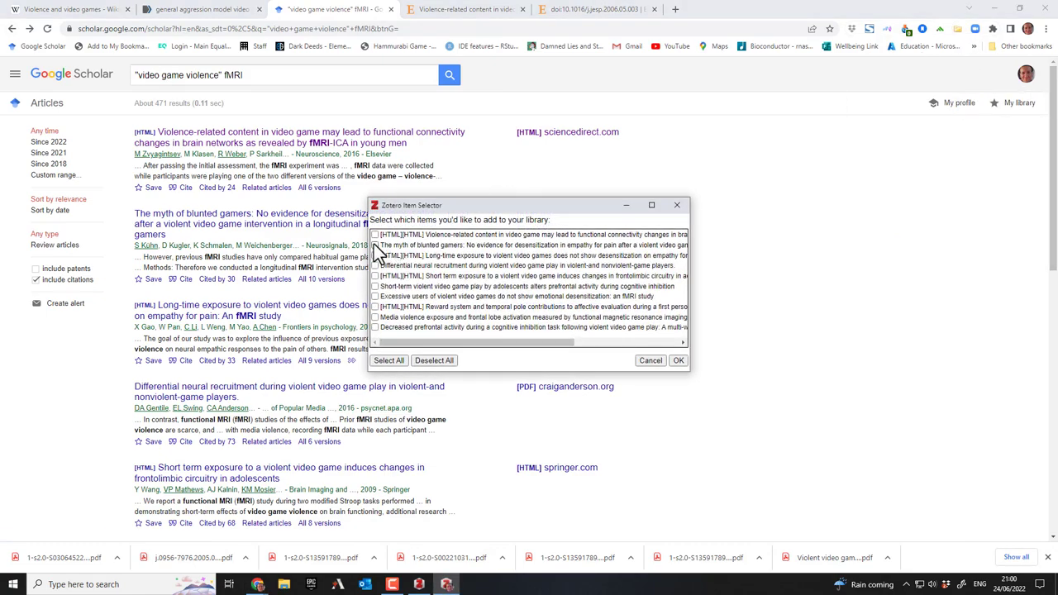
{"action": "left_click", "coordinate": [394, 363]}
{"action": "left_click", "coordinate": [679, 362]}
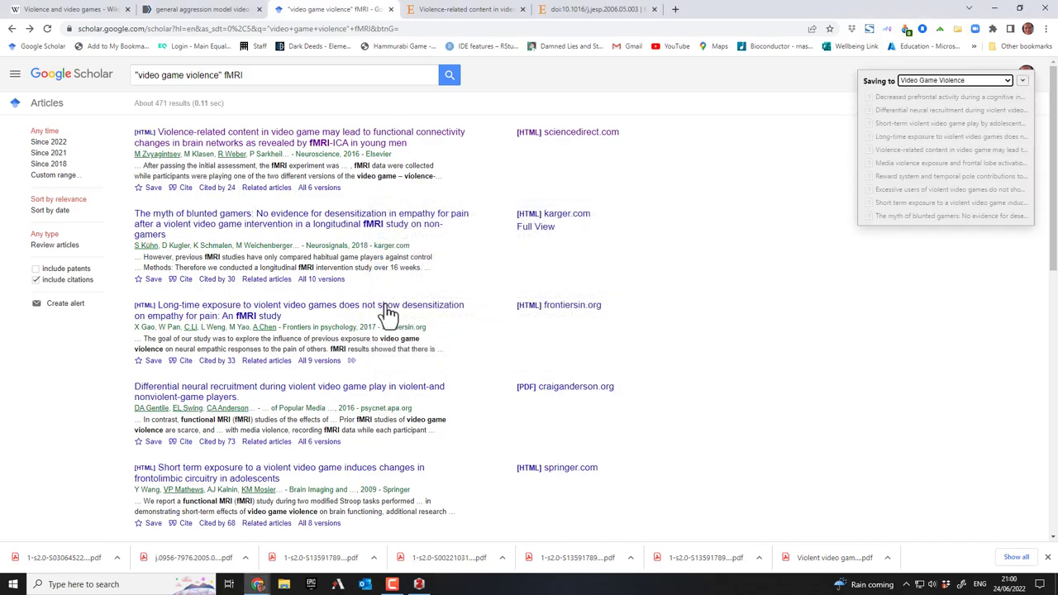
Reuse the Google Scholar query in PubMed and search for video game violence fMRI without the quotation marks.
{"action": "left_click_drag", "start_coordinate": [240, 76], "coordinate": [110, 78]}
{"action": "key", "text": "ctrl+c"}
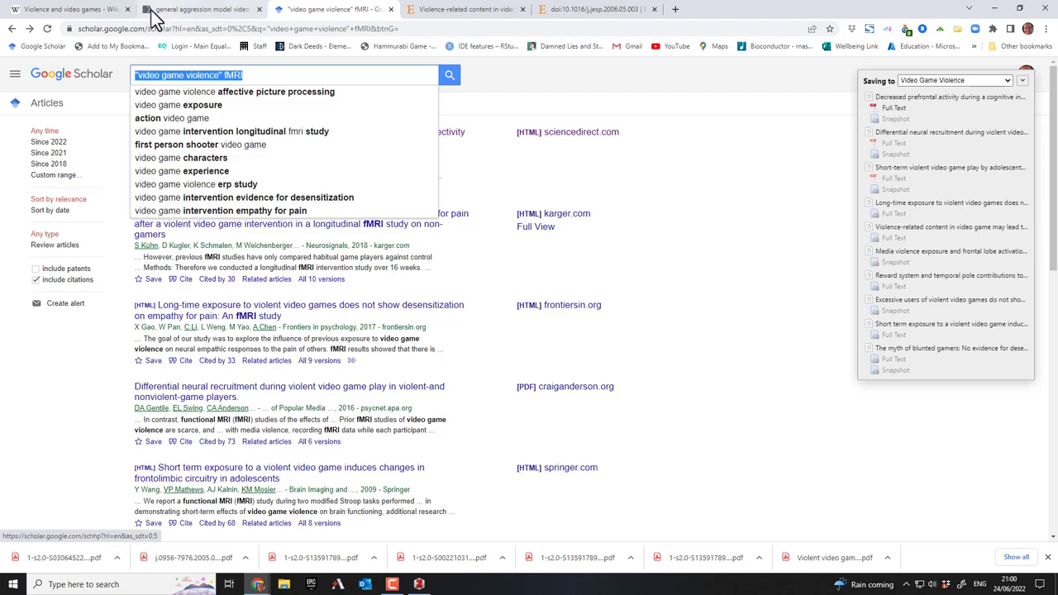
{"action": "left_click", "coordinate": [170, 10]}
{"action": "left_click", "coordinate": [582, 141]}
{"action": "left_click_drag", "start_coordinate": [582, 142], "coordinate": [385, 155]}
{"action": "key", "text": "ctrl+v"}
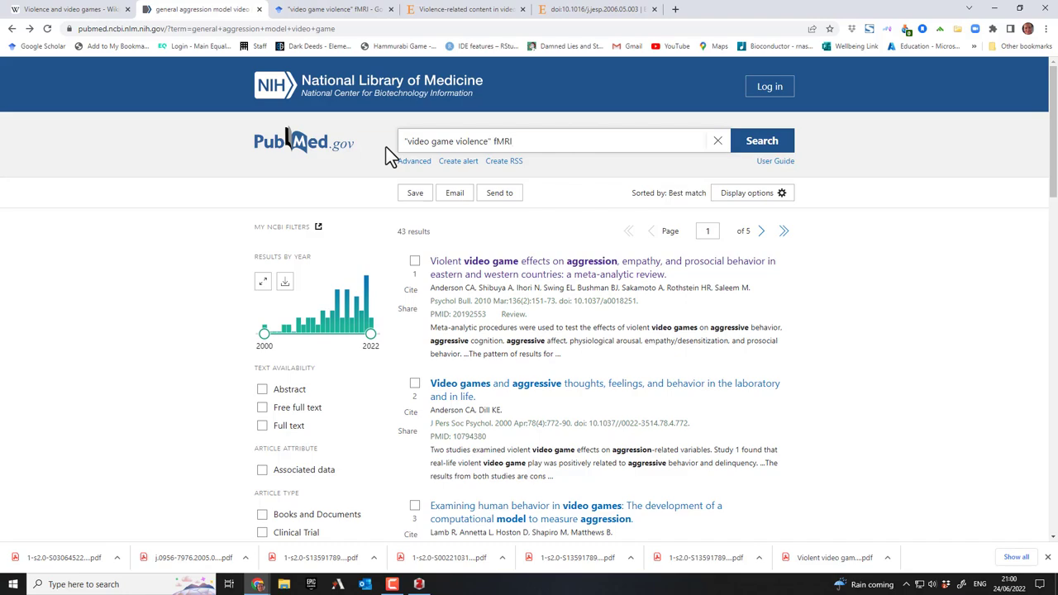
{"action": "key", "text": "Return"}
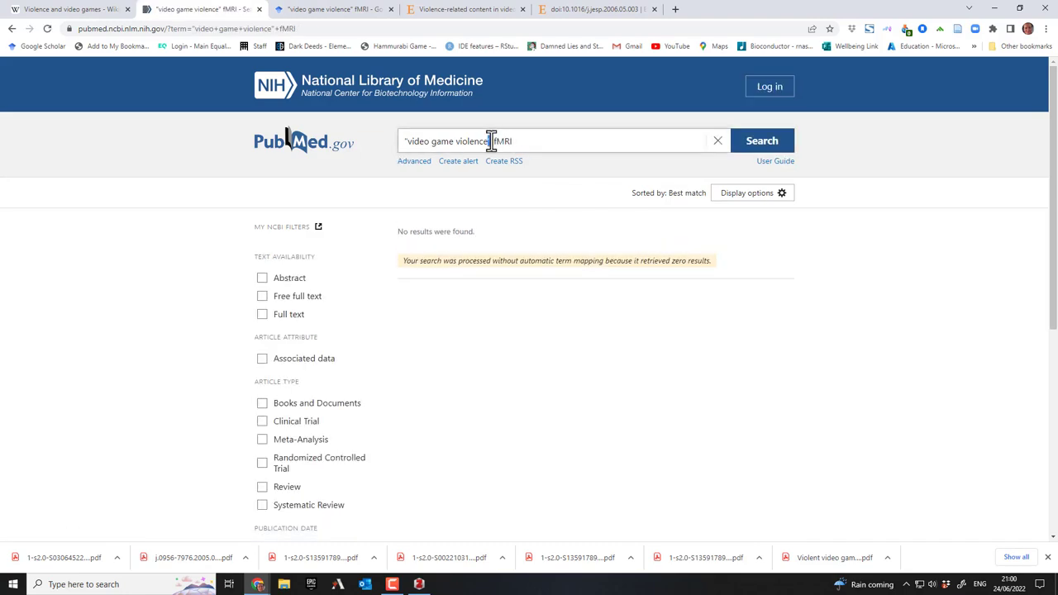
{"action": "key", "text": "BackSpace"}
{"action": "key", "text": "Return"}
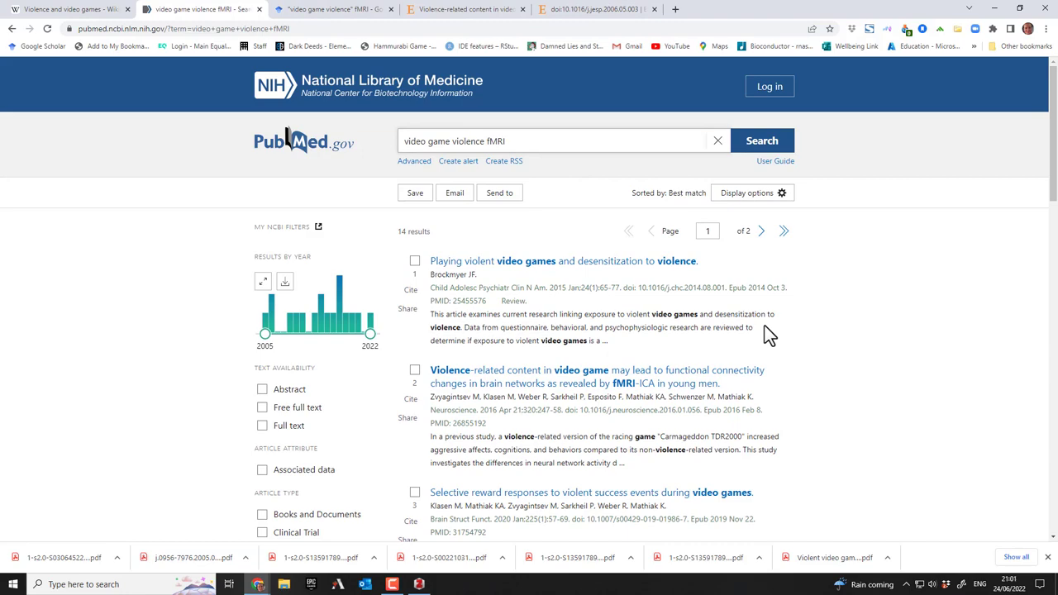
Save all articles on the first page of PubMed results to the Video Game Violence collection in Zotero.
{"action": "scroll", "coordinate": [765, 330], "scroll_direction": "down", "scroll_amount": 1}
{"action": "scroll", "coordinate": [578, 247], "scroll_direction": "up", "scroll_amount": 1}
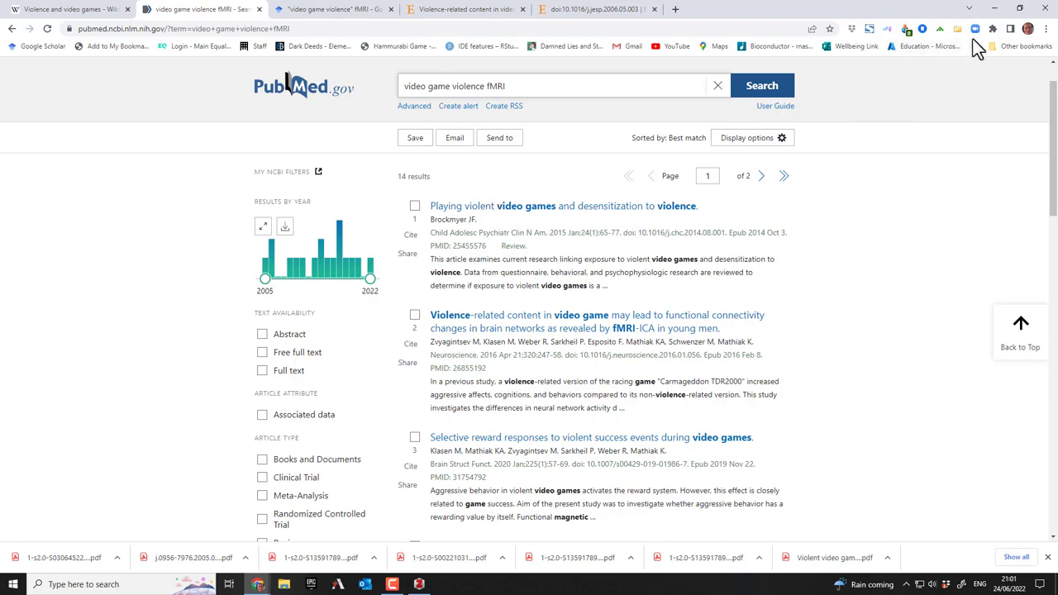
{"action": "left_click", "coordinate": [957, 31]}
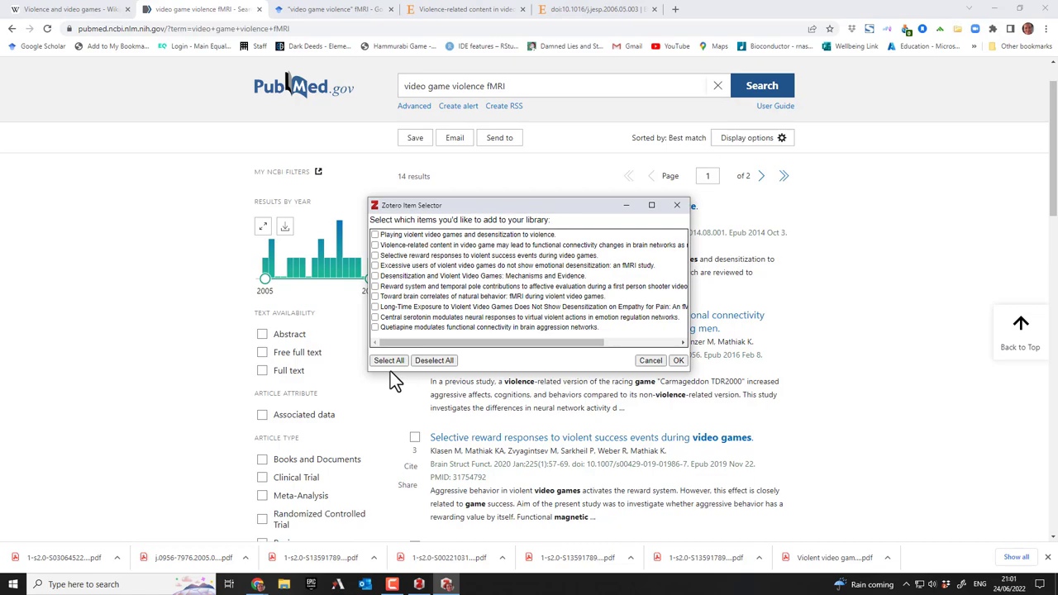
{"action": "left_click", "coordinate": [390, 362]}
{"action": "left_click", "coordinate": [678, 361]}
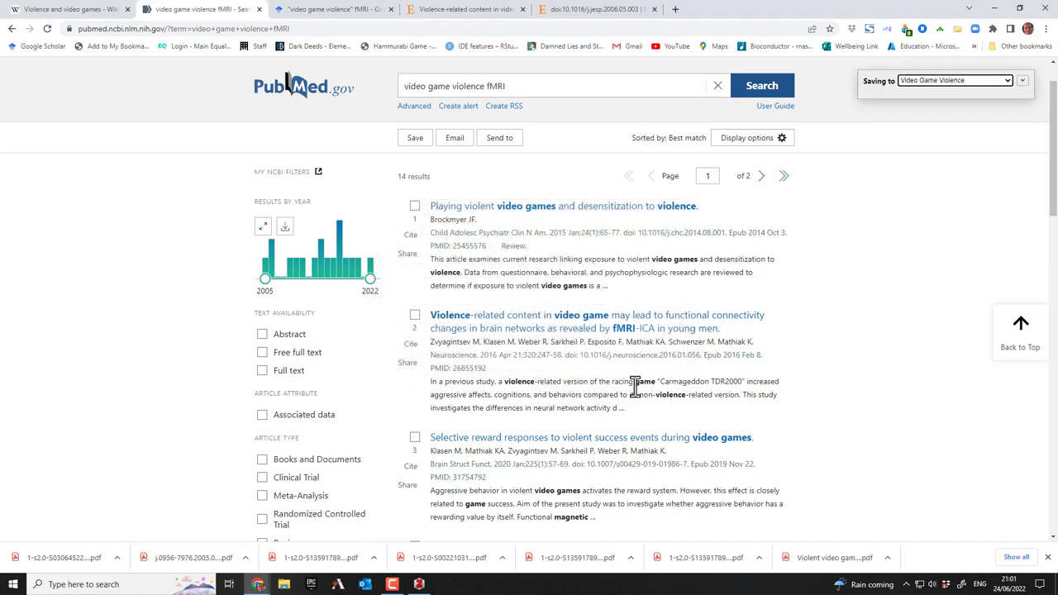
Go to page 2 of the PubMed results and save all its articles to the Video Game Violence collection.
{"action": "scroll", "coordinate": [633, 385], "scroll_direction": "down", "scroll_amount": 15}
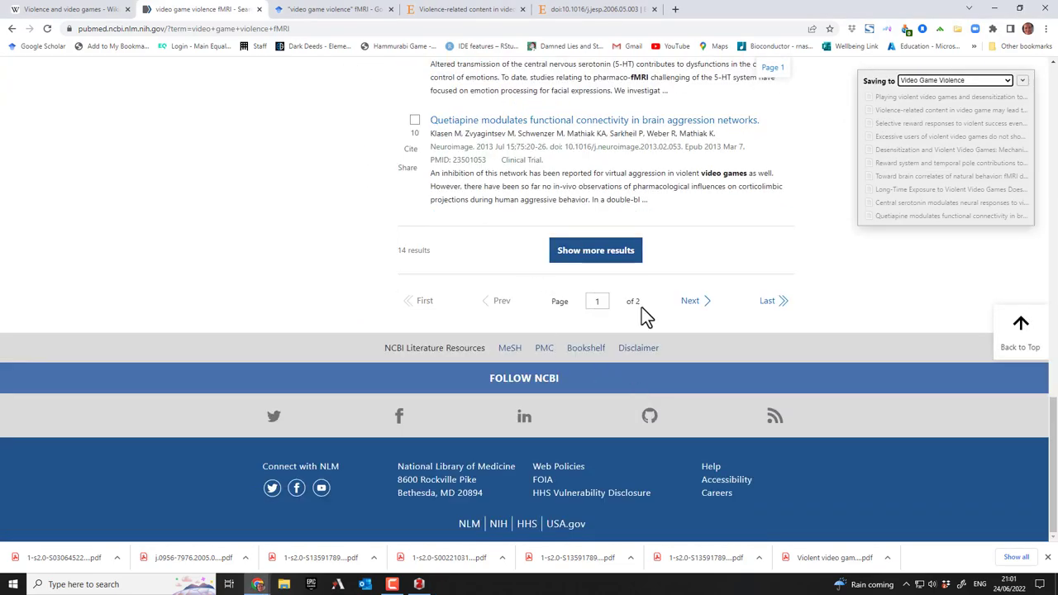
{"action": "left_click", "coordinate": [704, 305]}
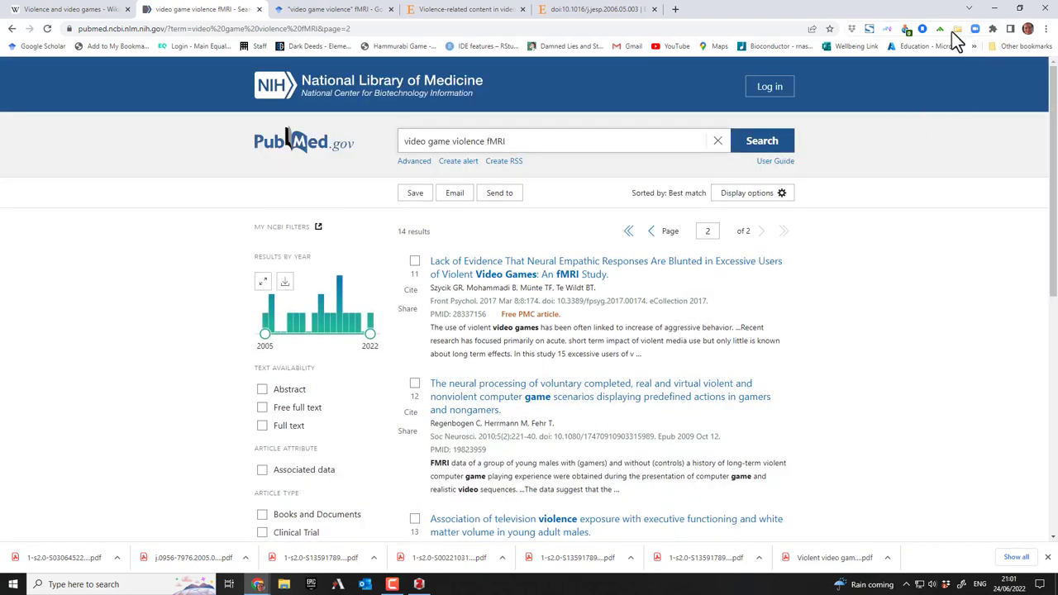
{"action": "left_click", "coordinate": [956, 30]}
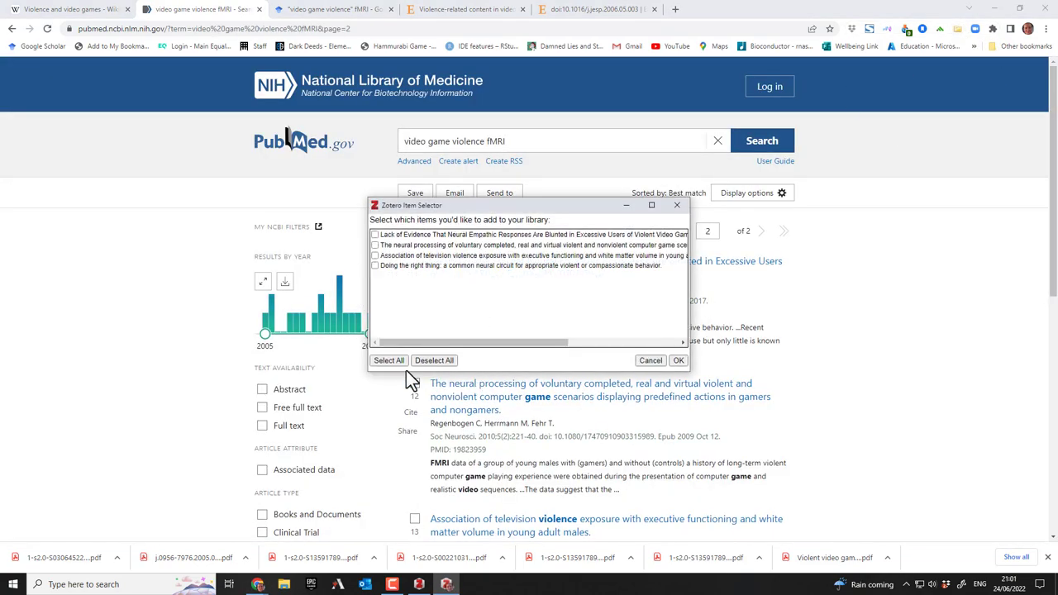
{"action": "left_click", "coordinate": [679, 360]}
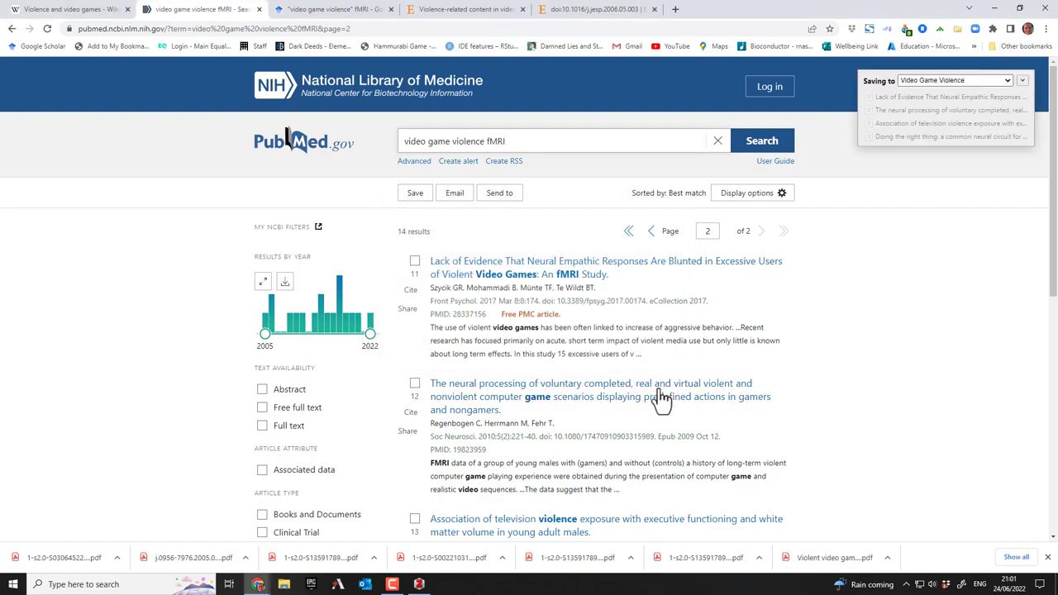
Switch to Zotero and inspect the Social Context and Video Game Play and The General Aggression Model entries, expanding the latter's abstract.
{"action": "left_click", "coordinate": [419, 584]}
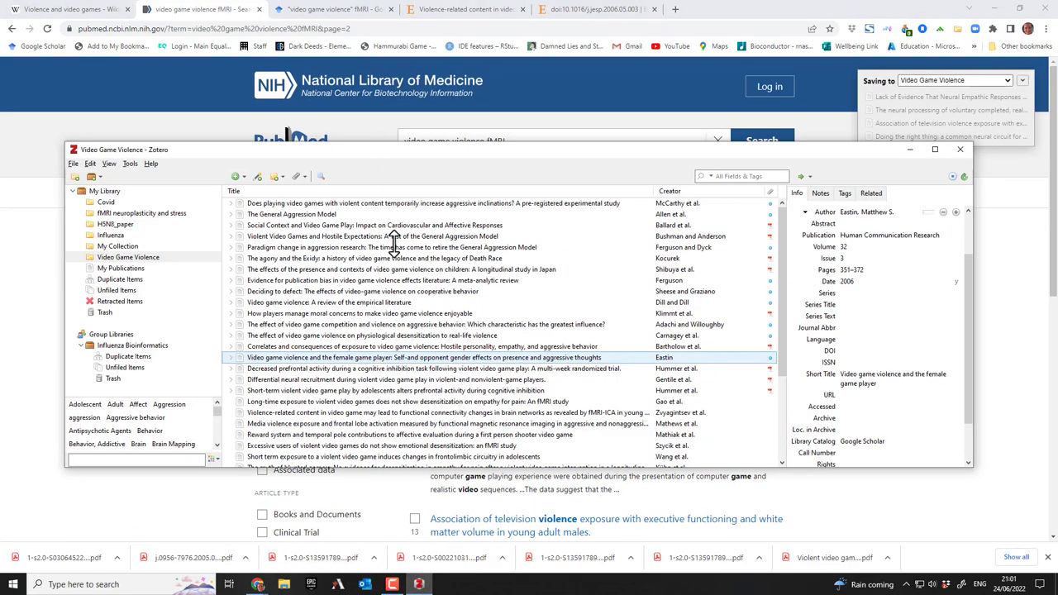
{"action": "left_click", "coordinate": [286, 224]}
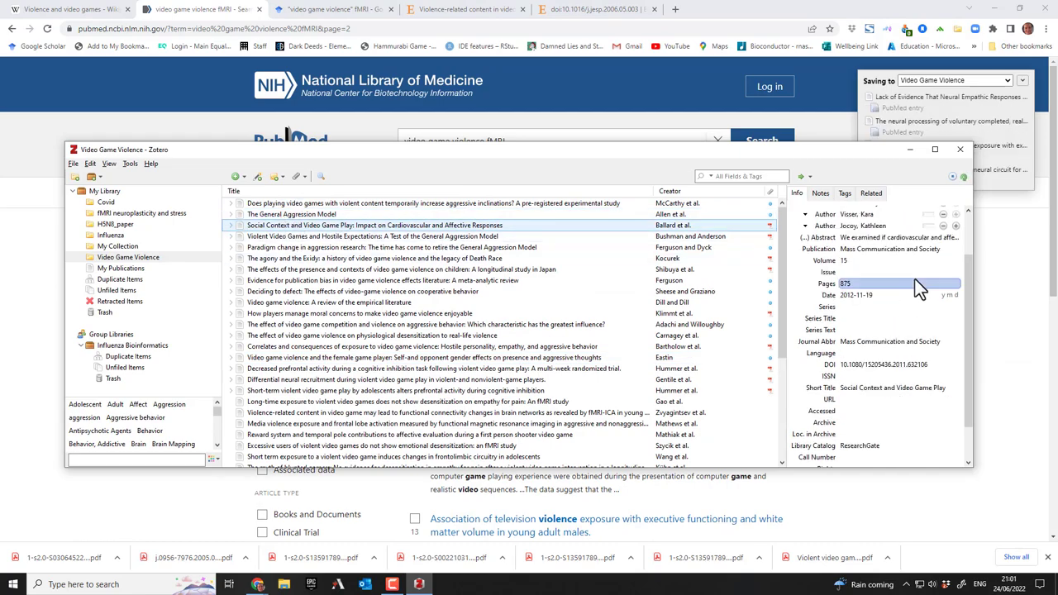
{"action": "left_click", "coordinate": [284, 215]}
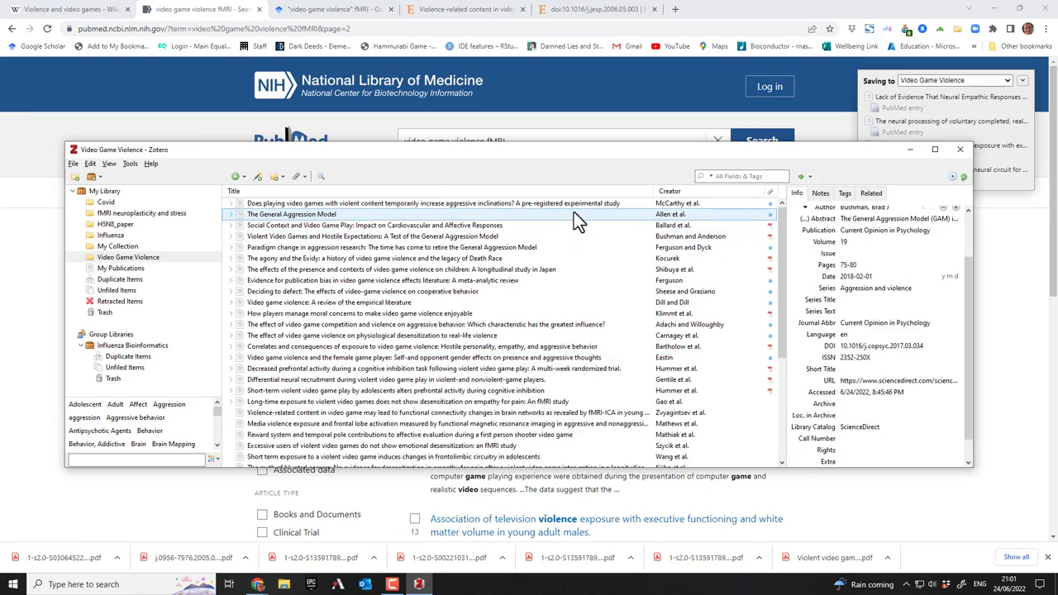
{"action": "left_click", "coordinate": [823, 221]}
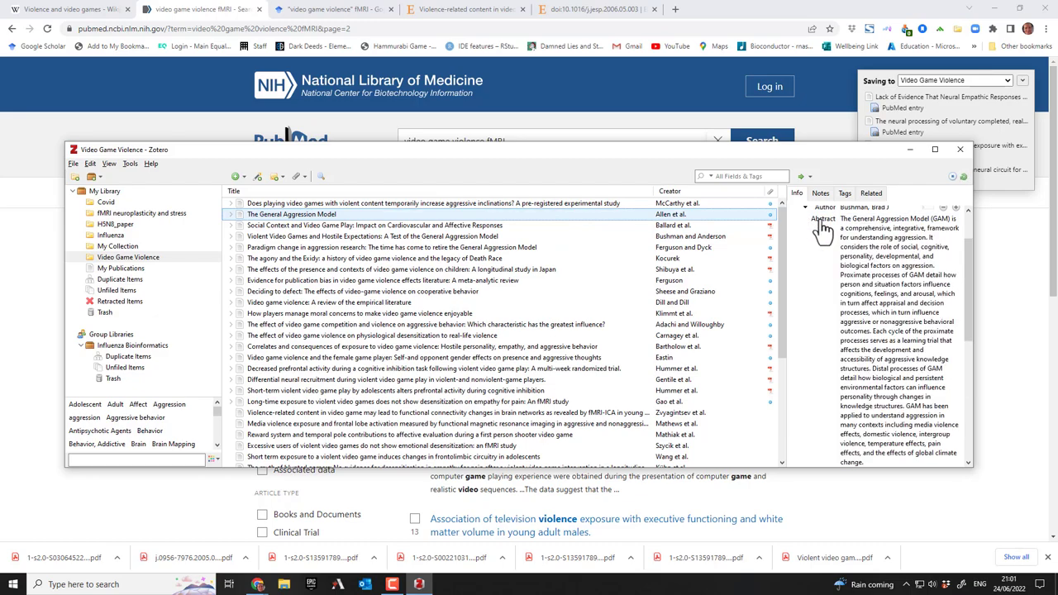
{"action": "left_click_drag", "start_coordinate": [966, 274], "coordinate": [965, 232]}
{"action": "left_click", "coordinate": [884, 313]}
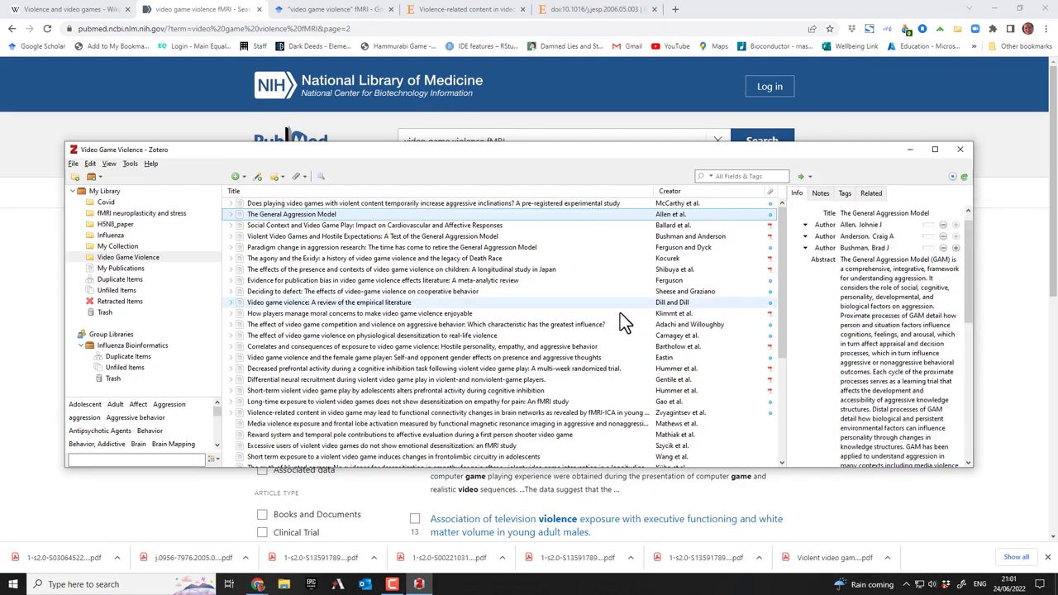
Check the Video Game Violence entries for missing abstracts and PDF attachments, including the physiological desensitization and frontal lobe activation papers, and return to PubMed.
{"action": "left_click", "coordinate": [348, 338]}
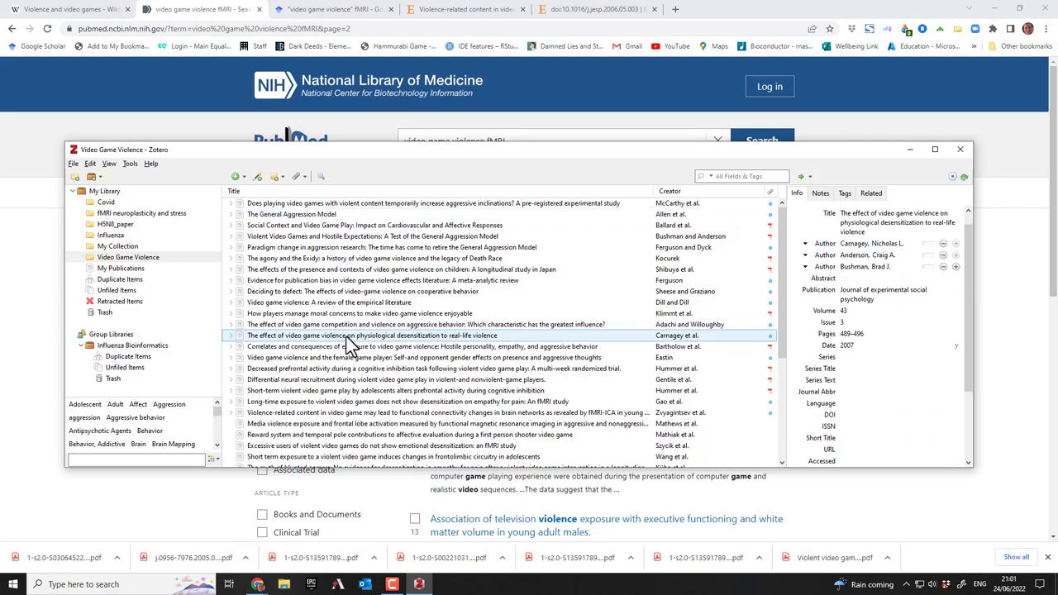
{"action": "scroll", "coordinate": [346, 337], "scroll_direction": "down", "scroll_amount": 5}
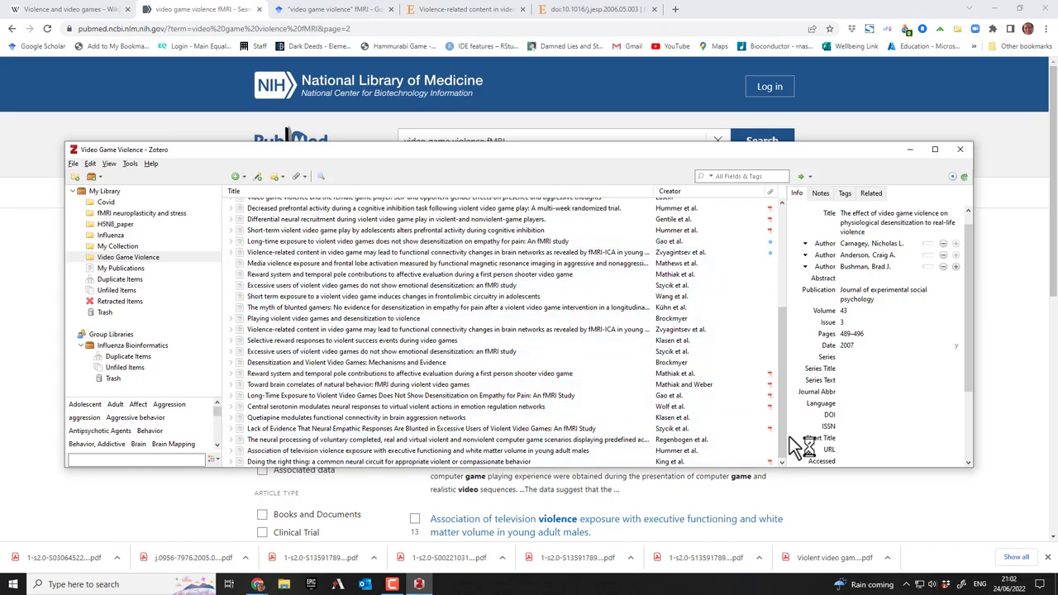
{"action": "mouse_move", "coordinate": [780, 433]}
{"action": "left_mouse_down"}
{"action": "mouse_move", "coordinate": [789, 305]}
{"action": "mouse_move", "coordinate": [771, 441]}
{"action": "left_mouse_up"}
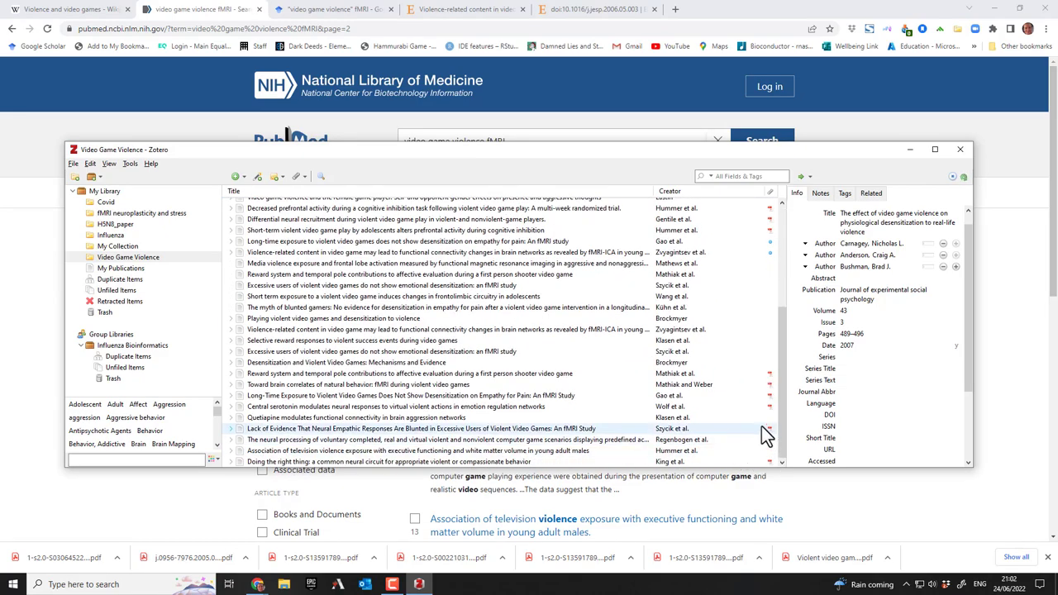
{"action": "left_click", "coordinate": [734, 263]}
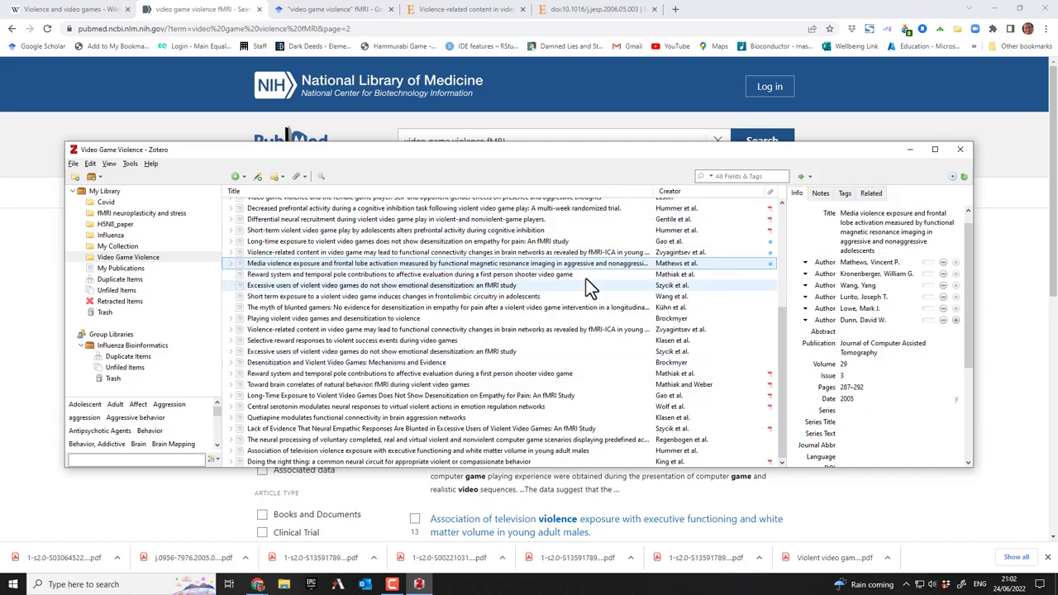
{"action": "left_click", "coordinate": [553, 90]}
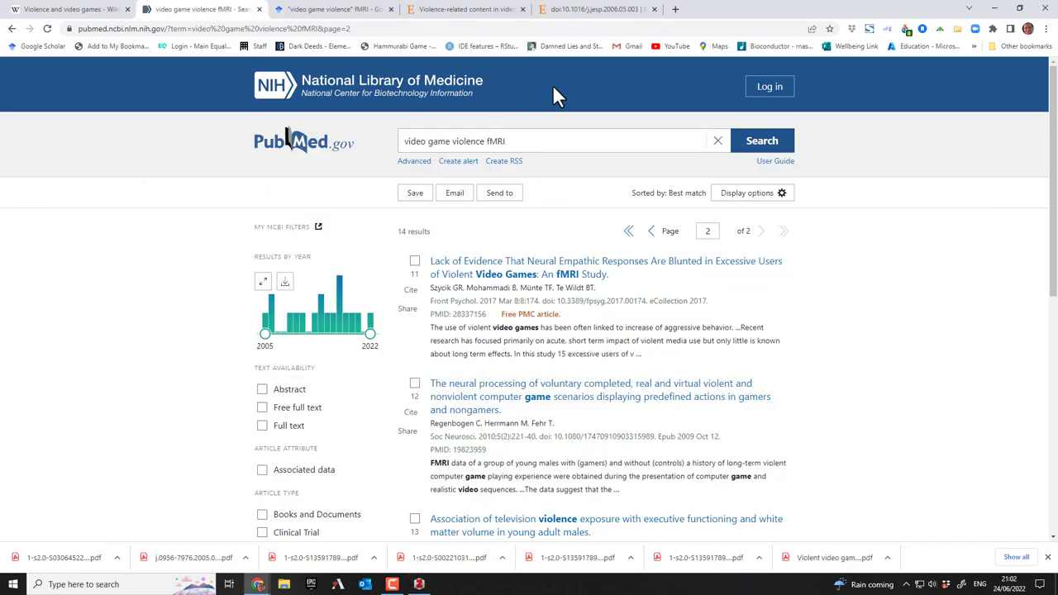